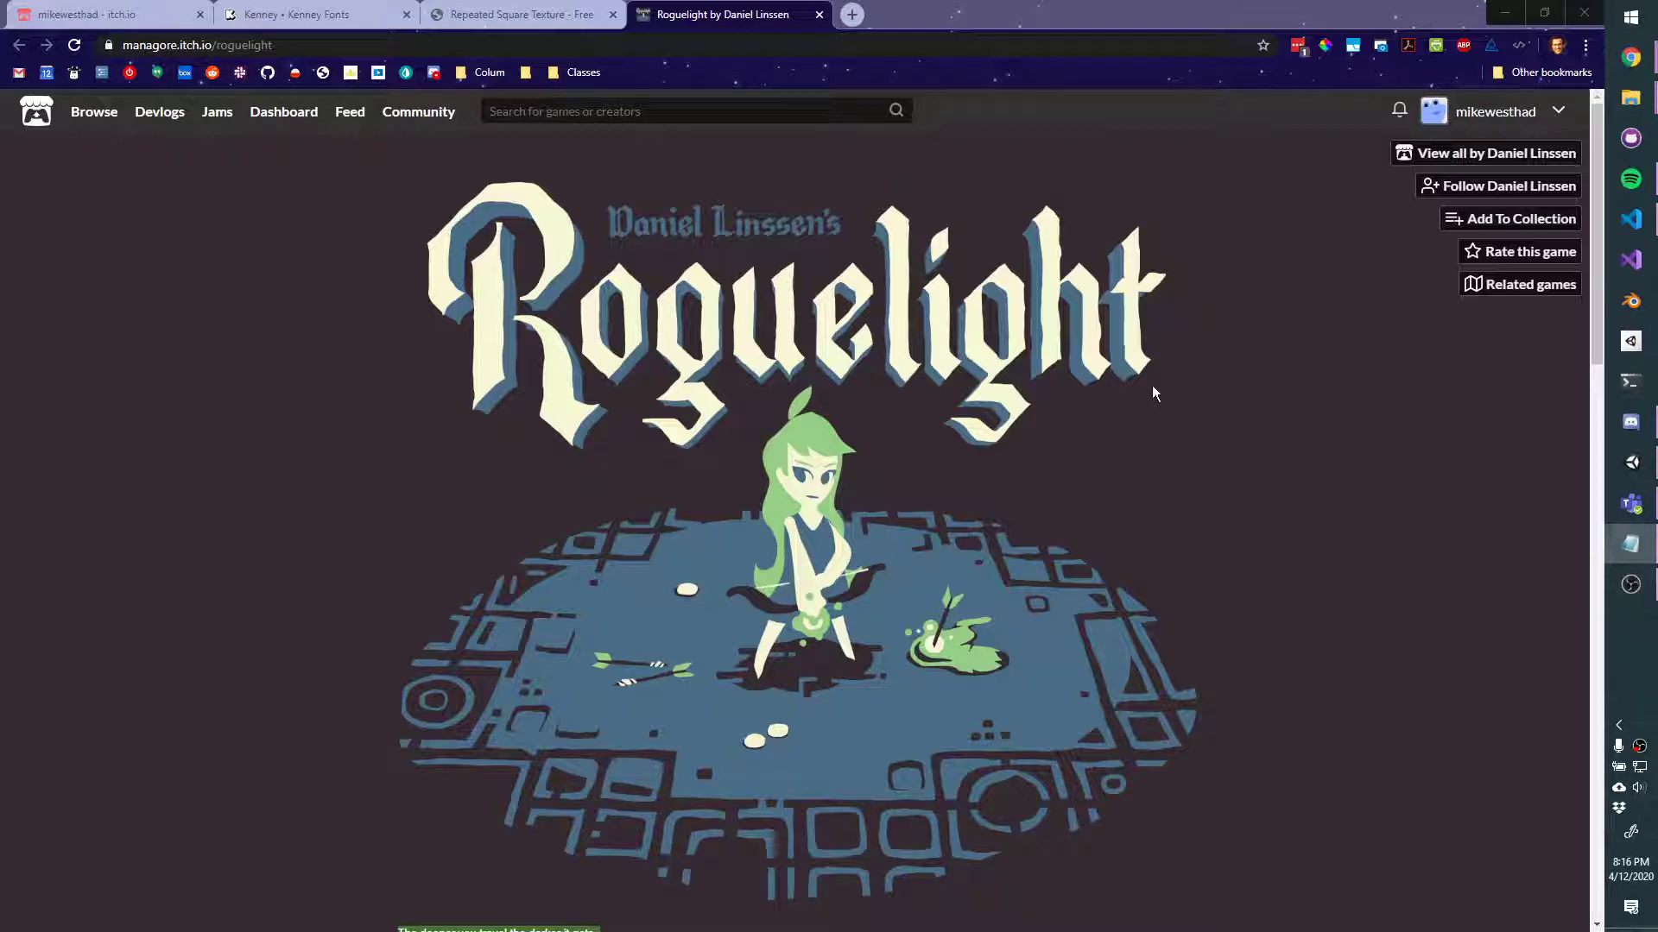
Examine the Roguelight game page, from its cover art, controls and how-to-play sections down to the credits and downloads
scroll(1151, 385, "down", 1)
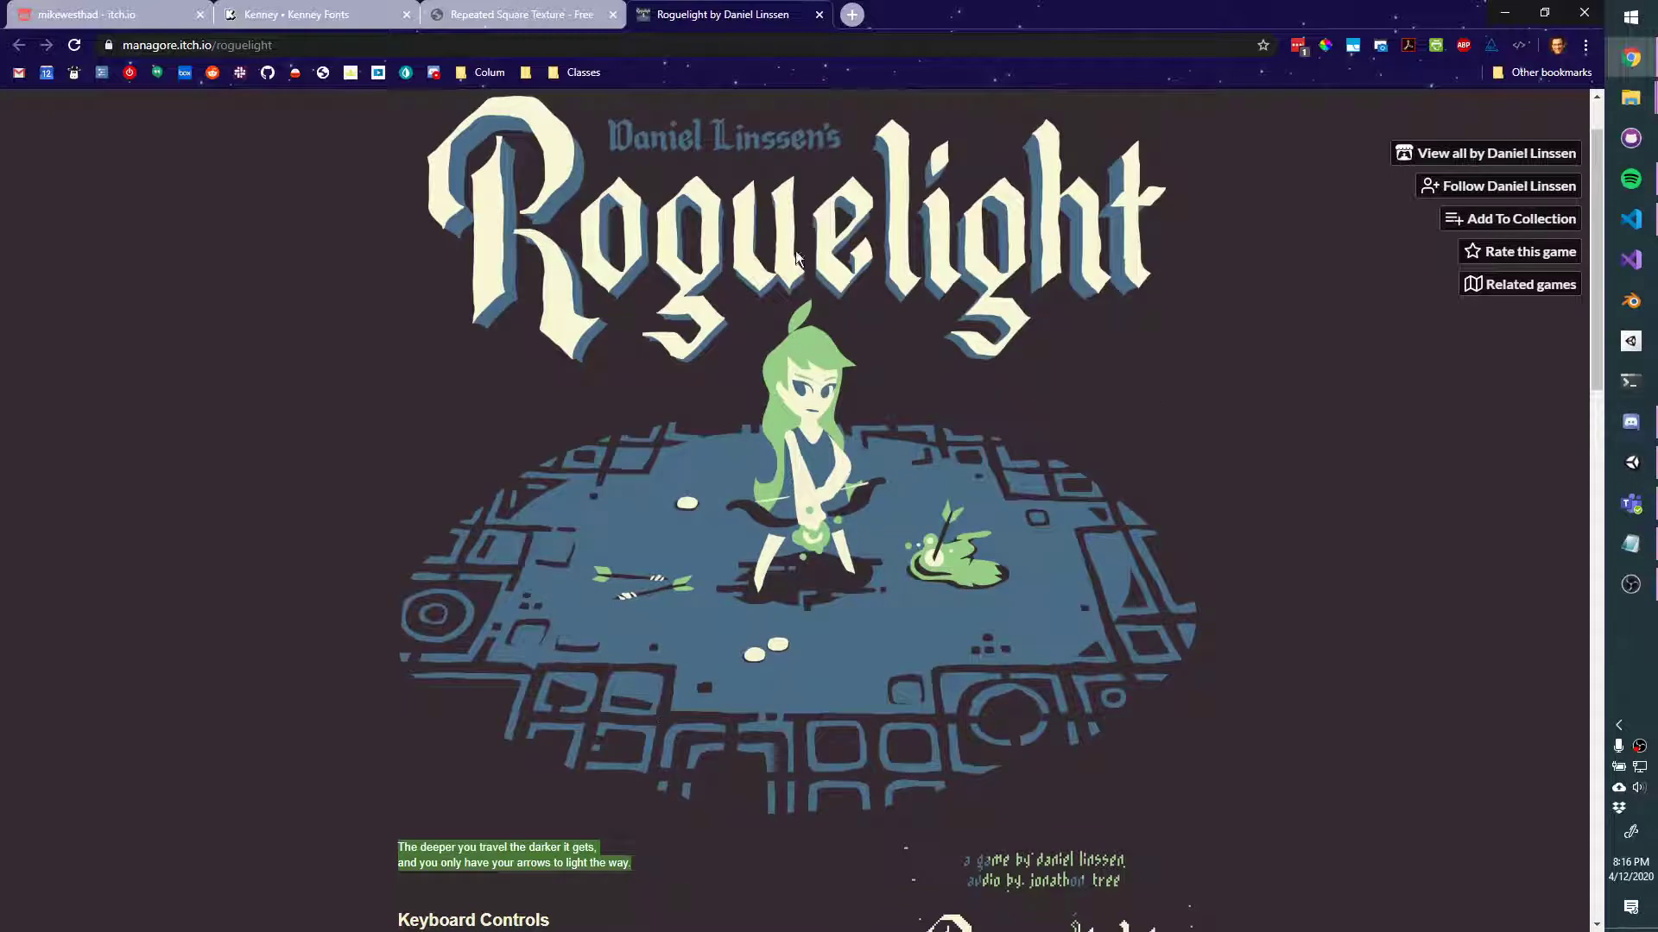
scroll(808, 300, "down", 4)
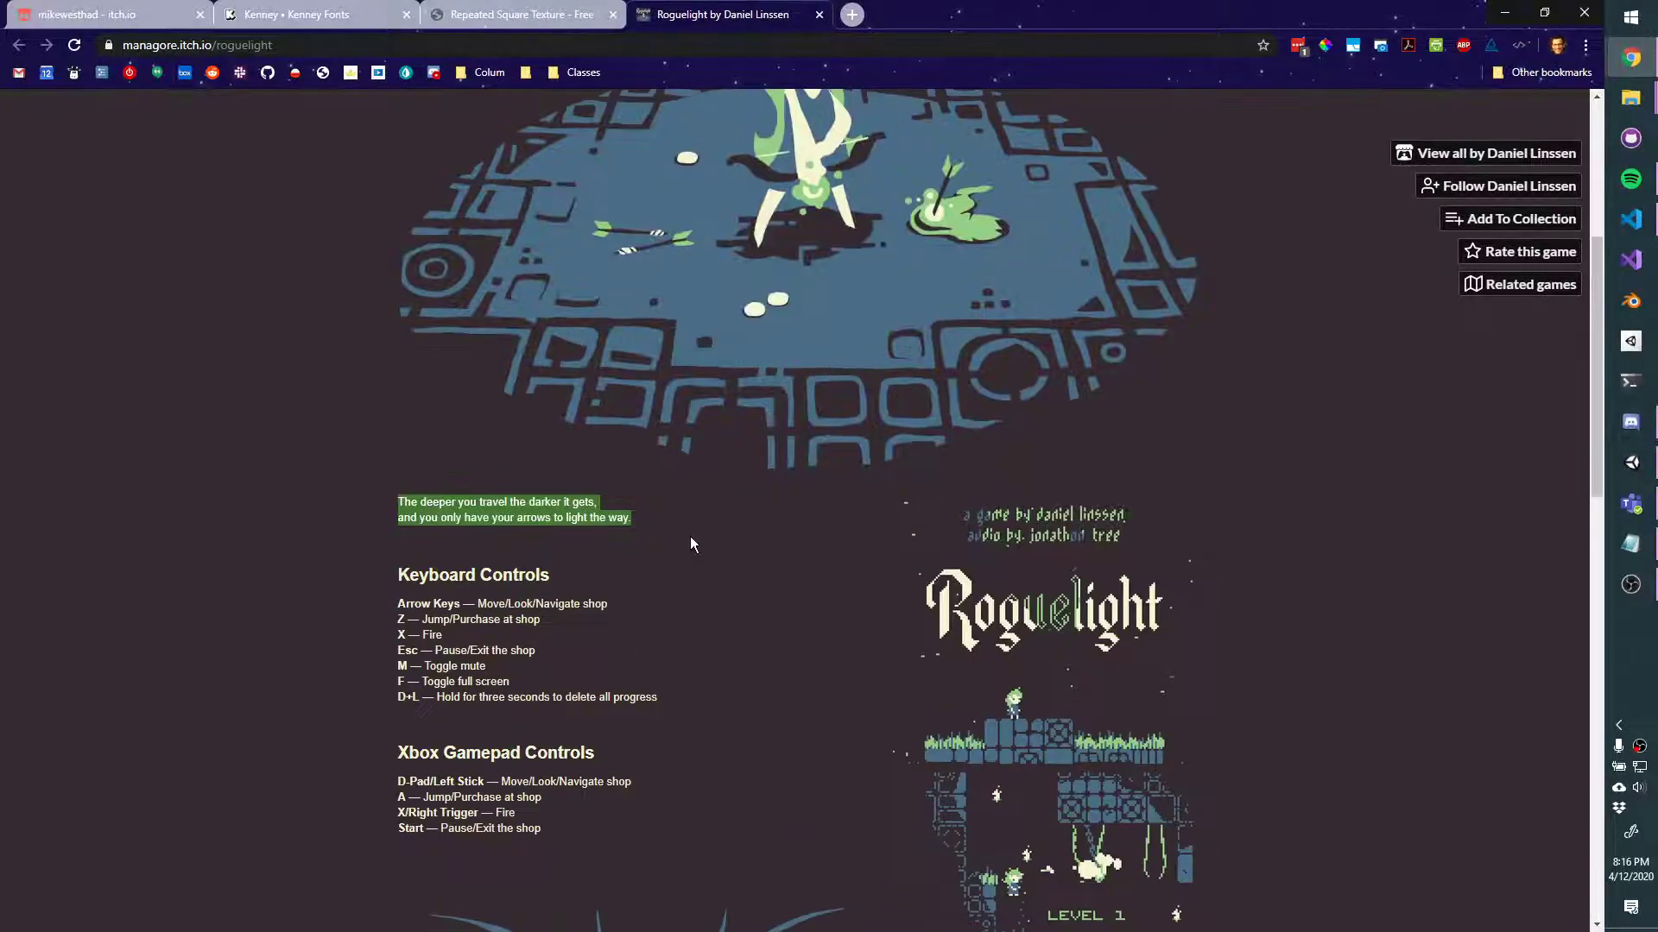
left_click(585, 517)
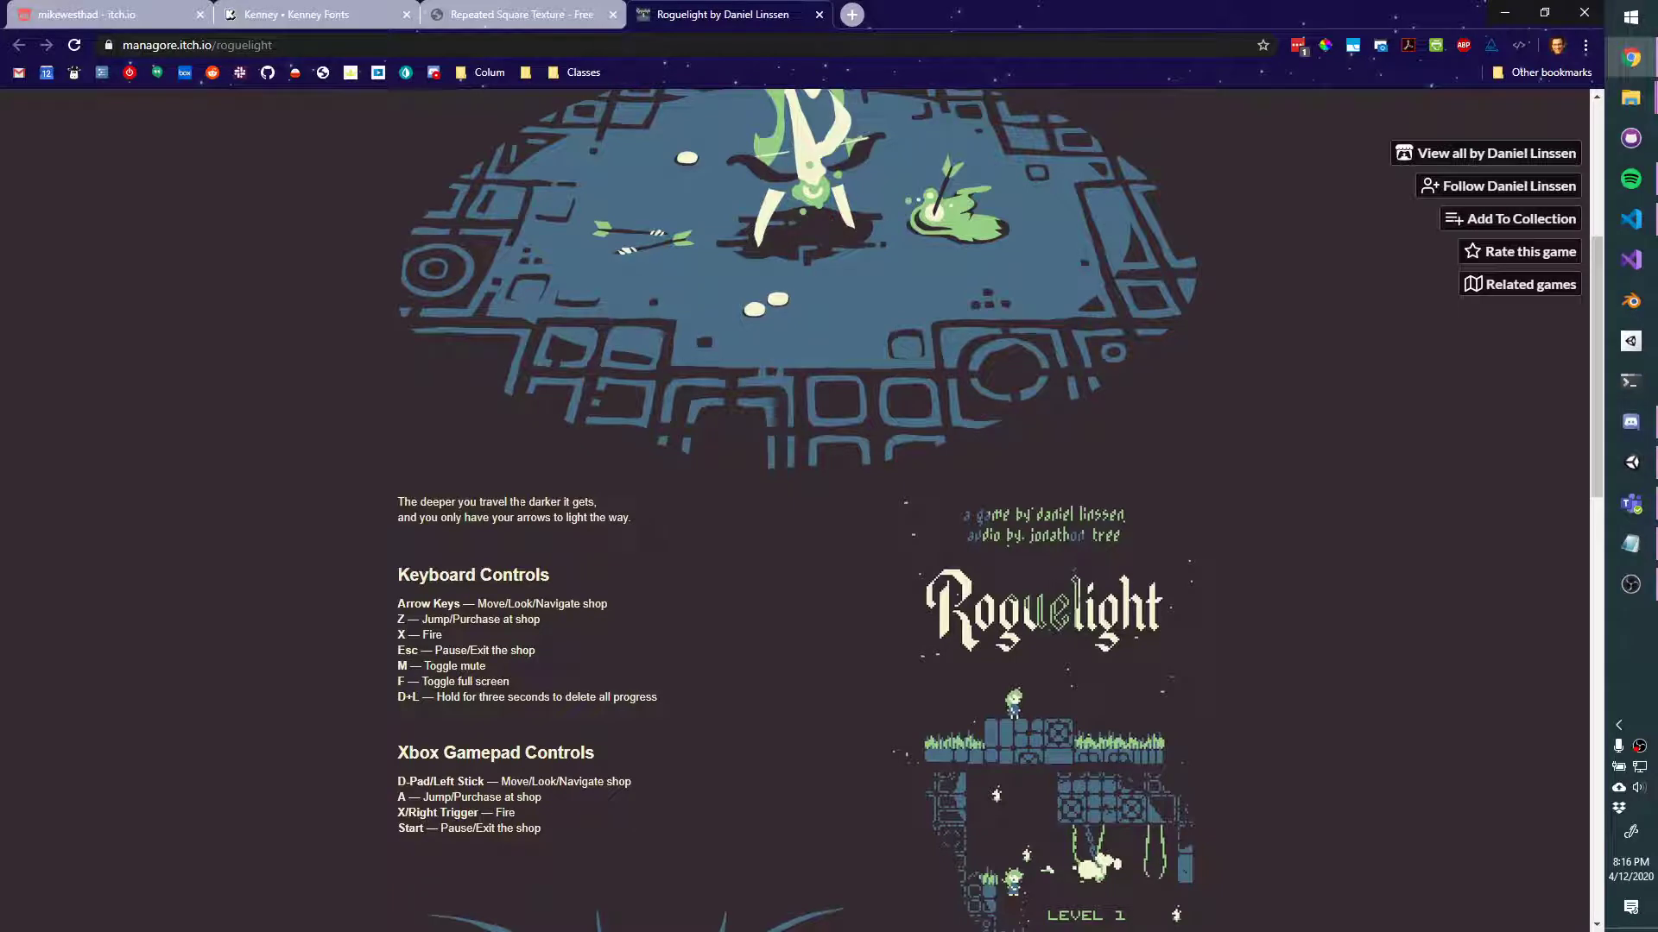
scroll(576, 431, "down", 2)
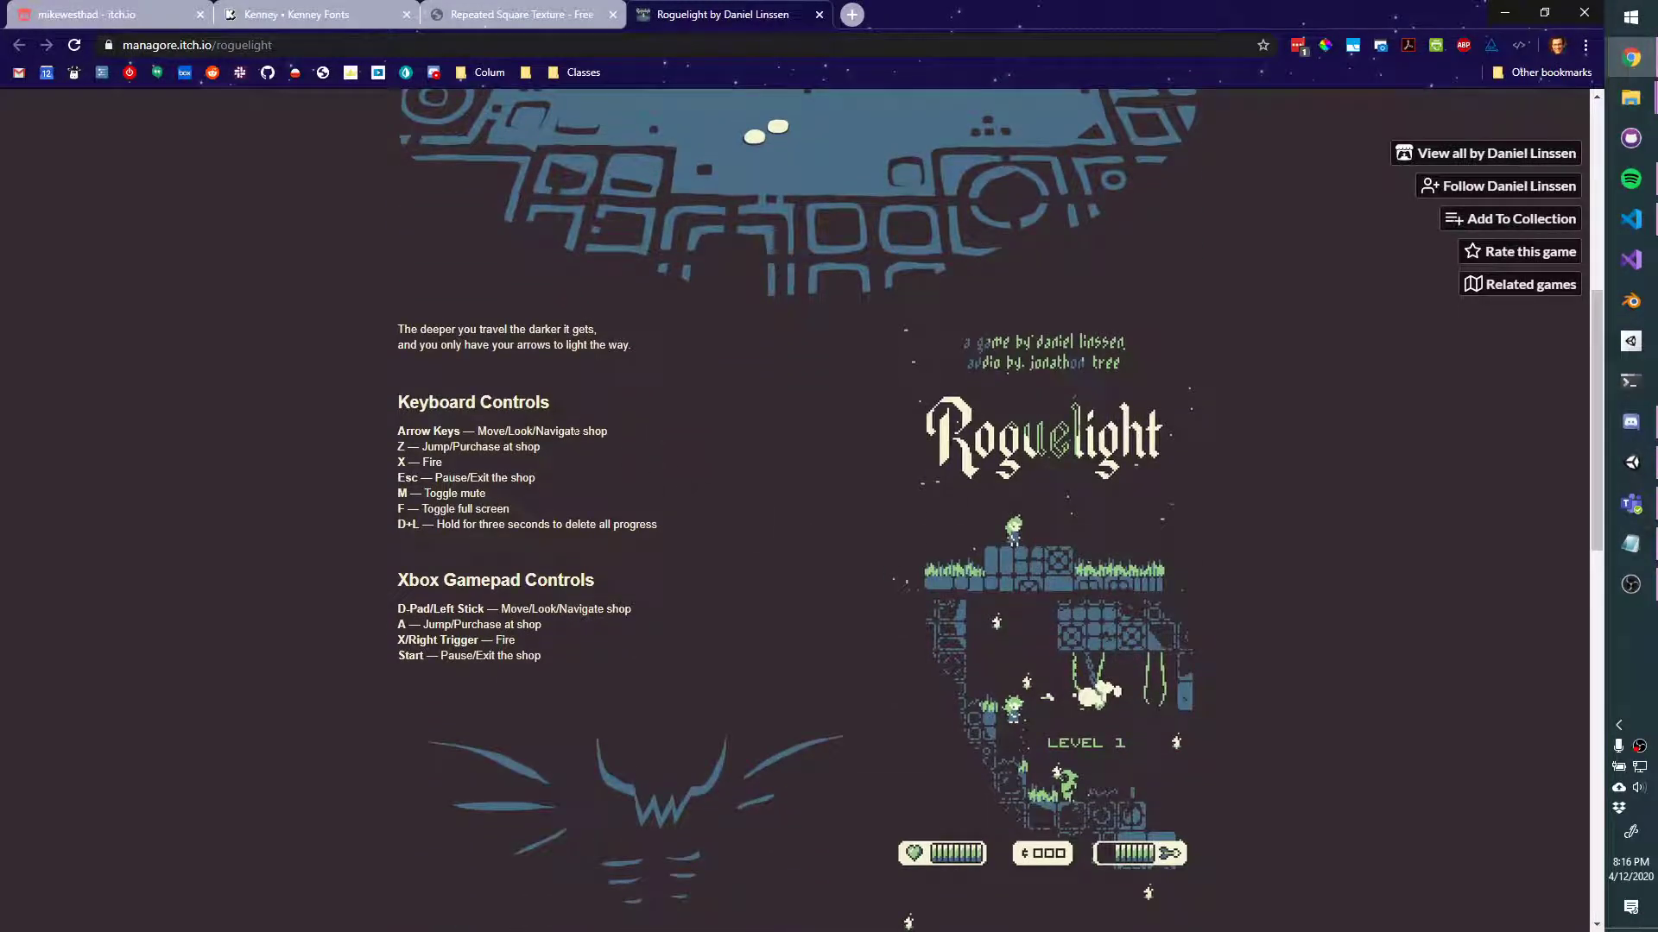
scroll(578, 454, "down", 4)
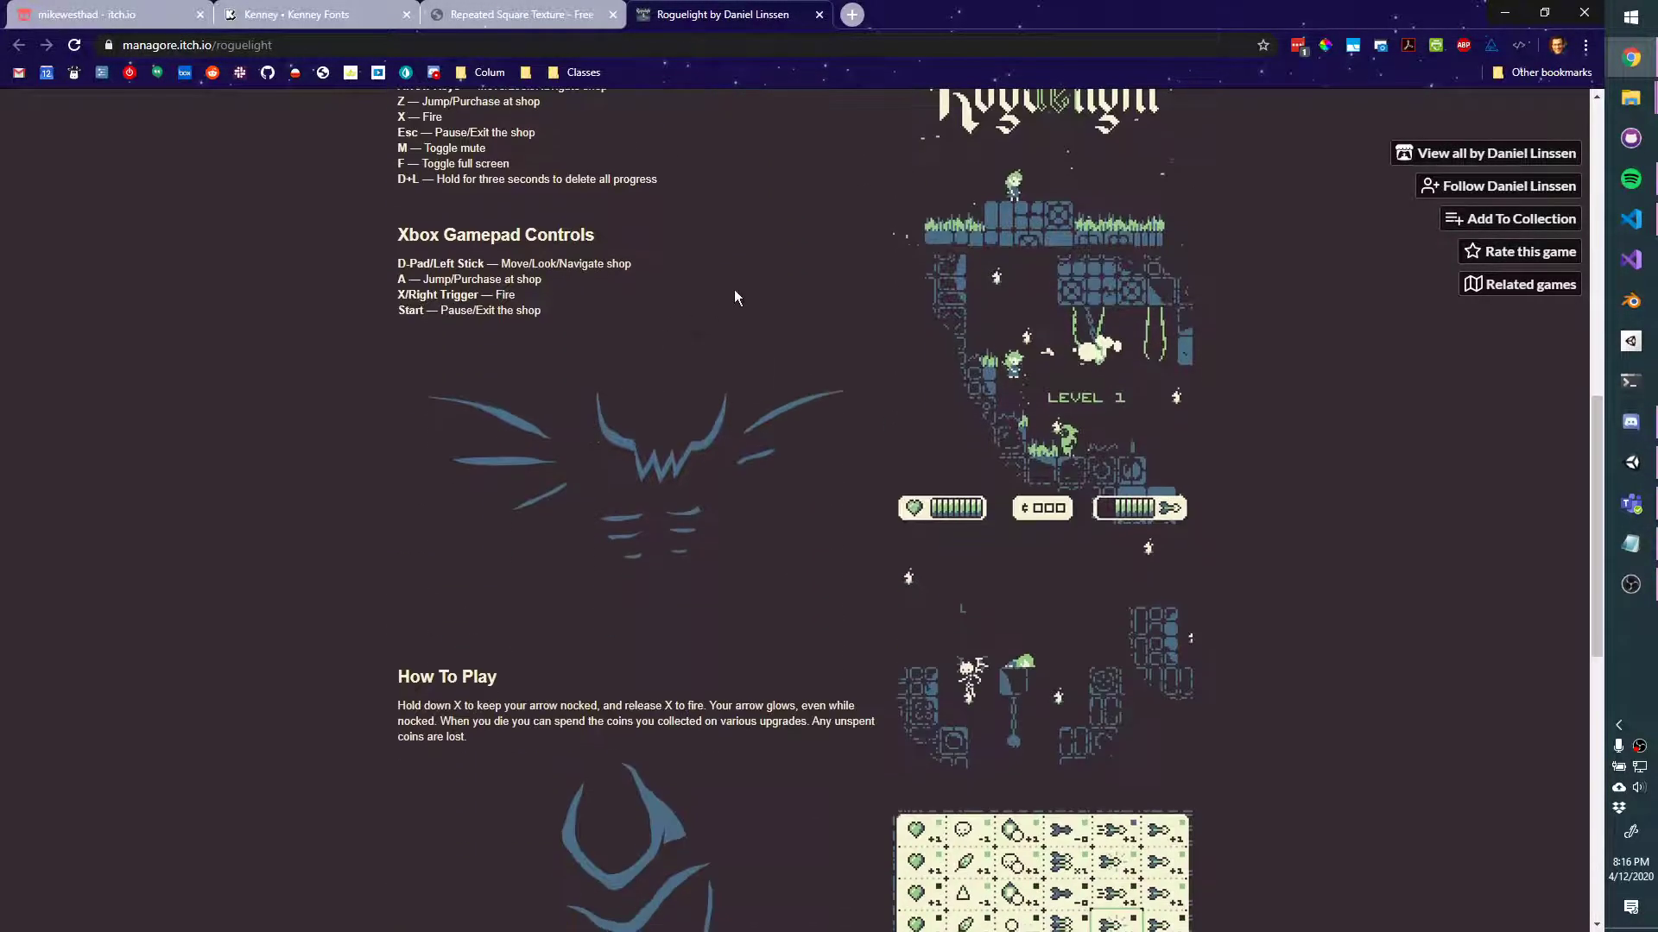
scroll(735, 297, "down", 4)
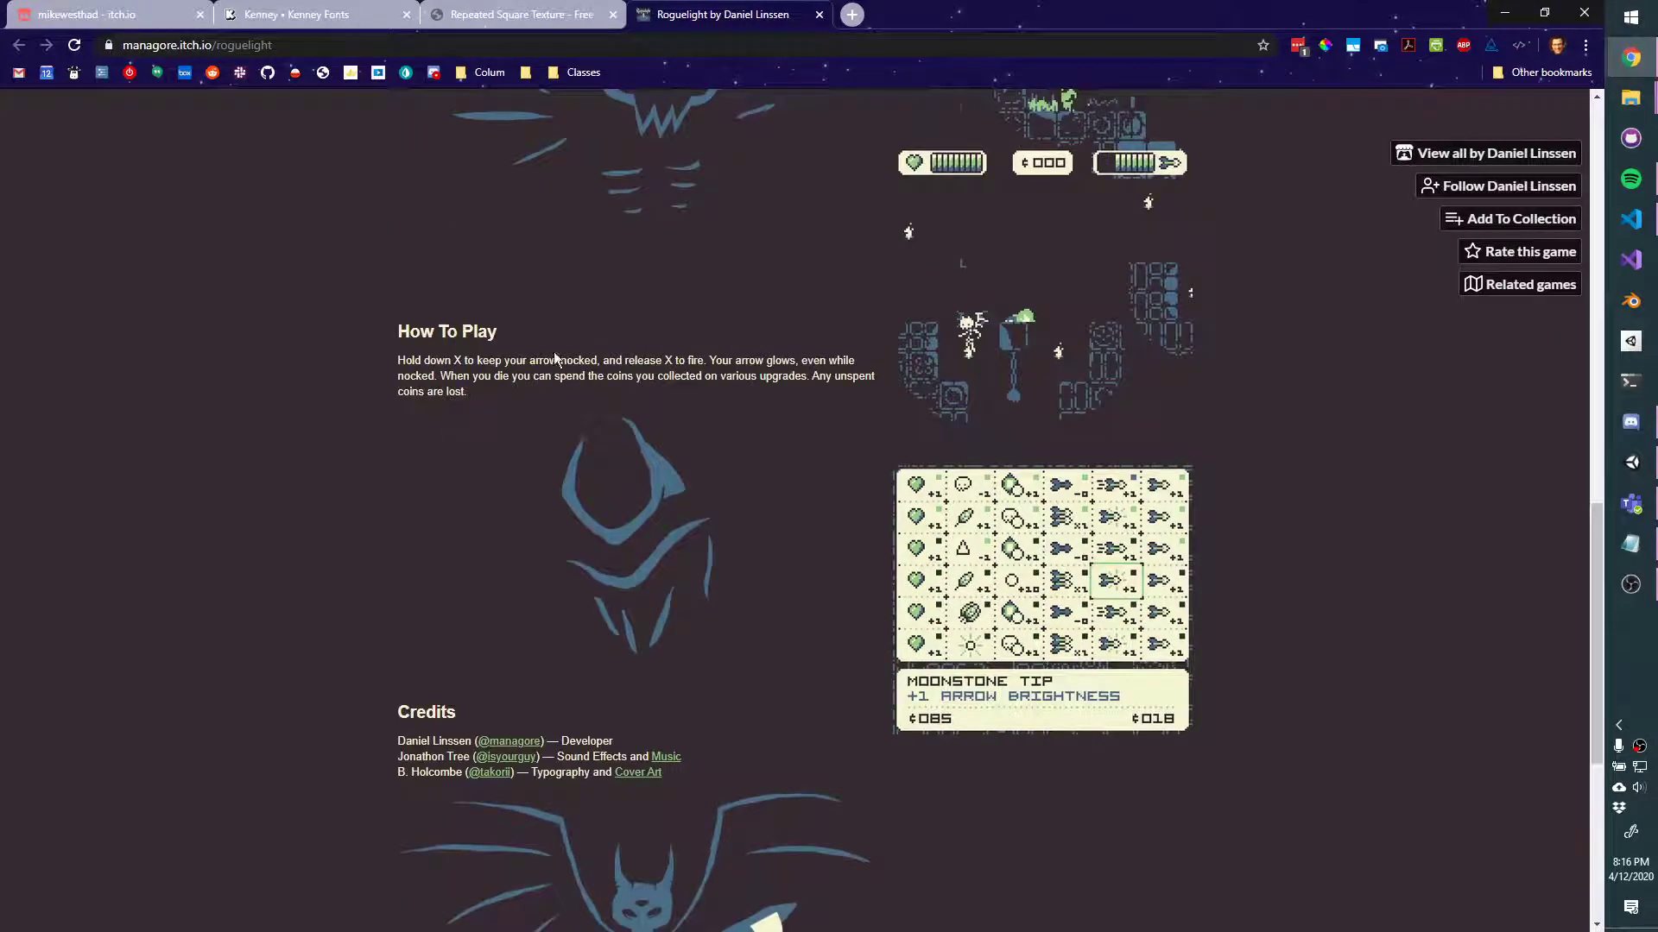
scroll(552, 350, "down", 2)
scroll(562, 428, "down", 4)
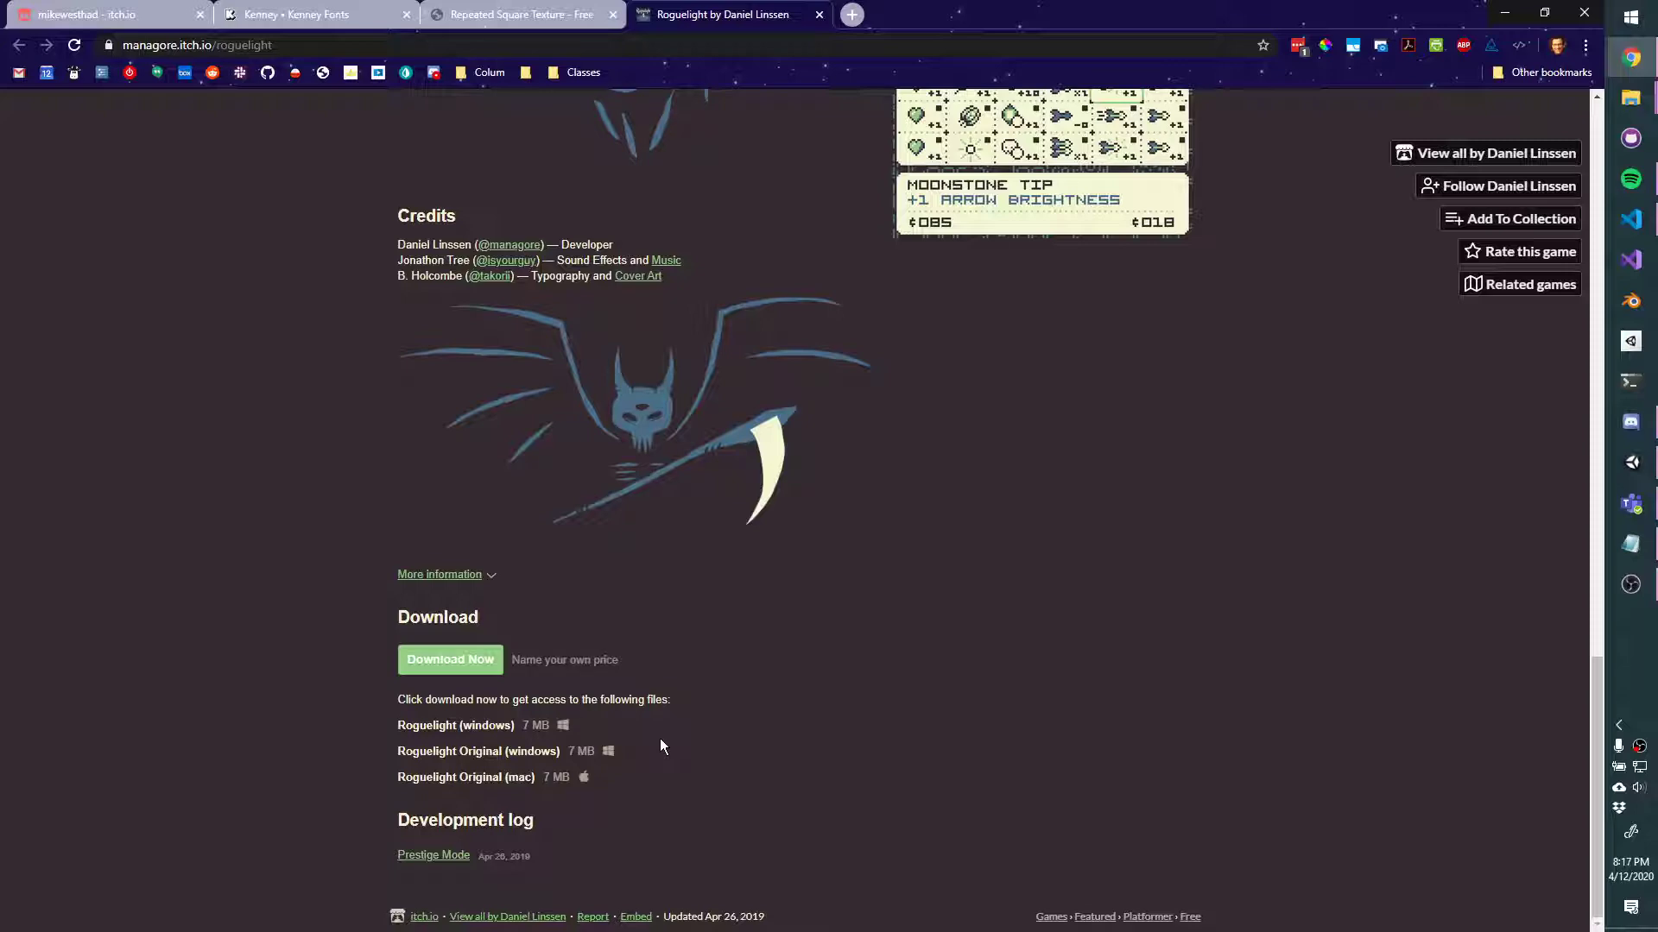
scroll(432, 372, "up", 20)
Open the form for uploading a new project from the itch.io account
left_click(86, 8)
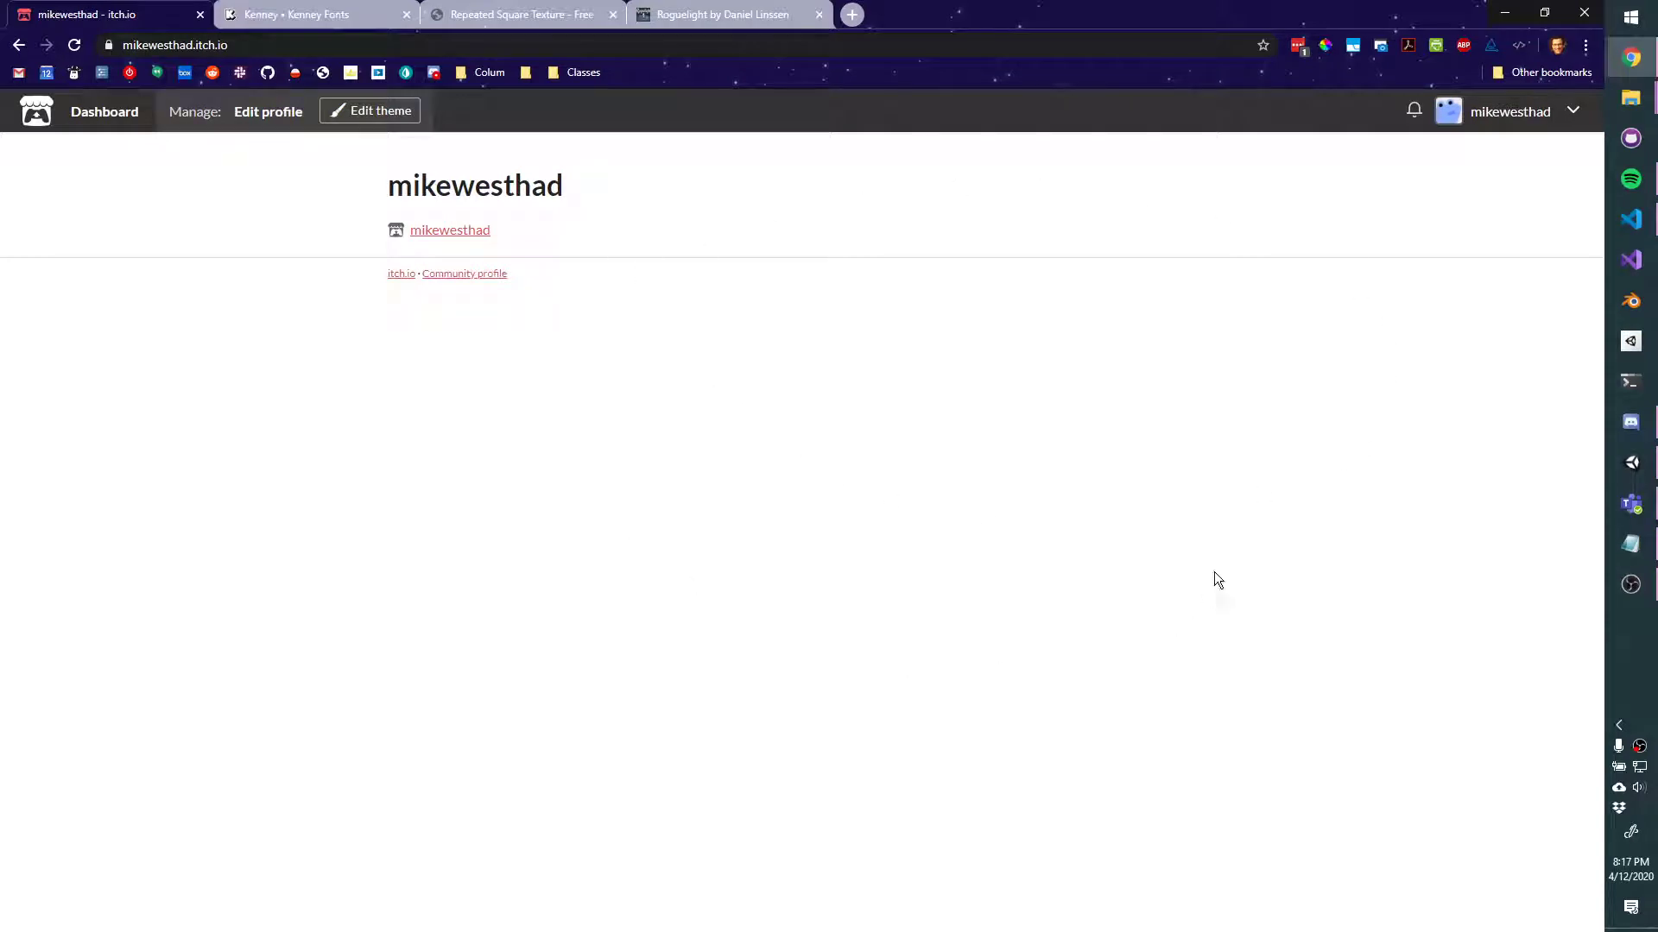
left_click(1574, 110)
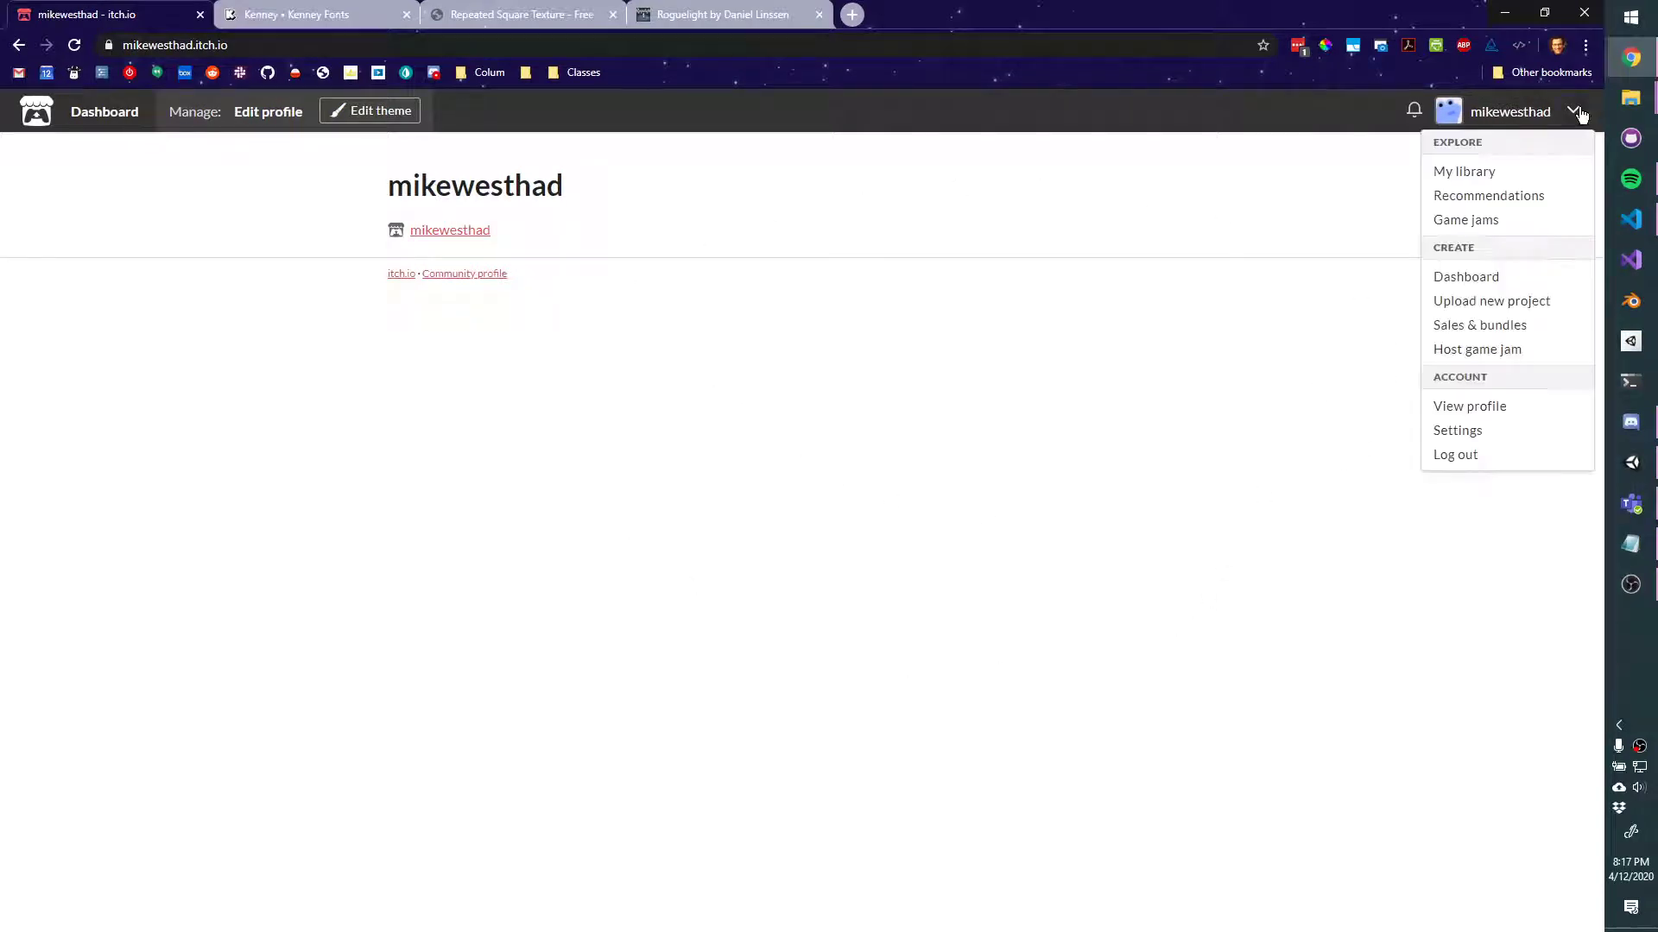
left_click(1540, 301)
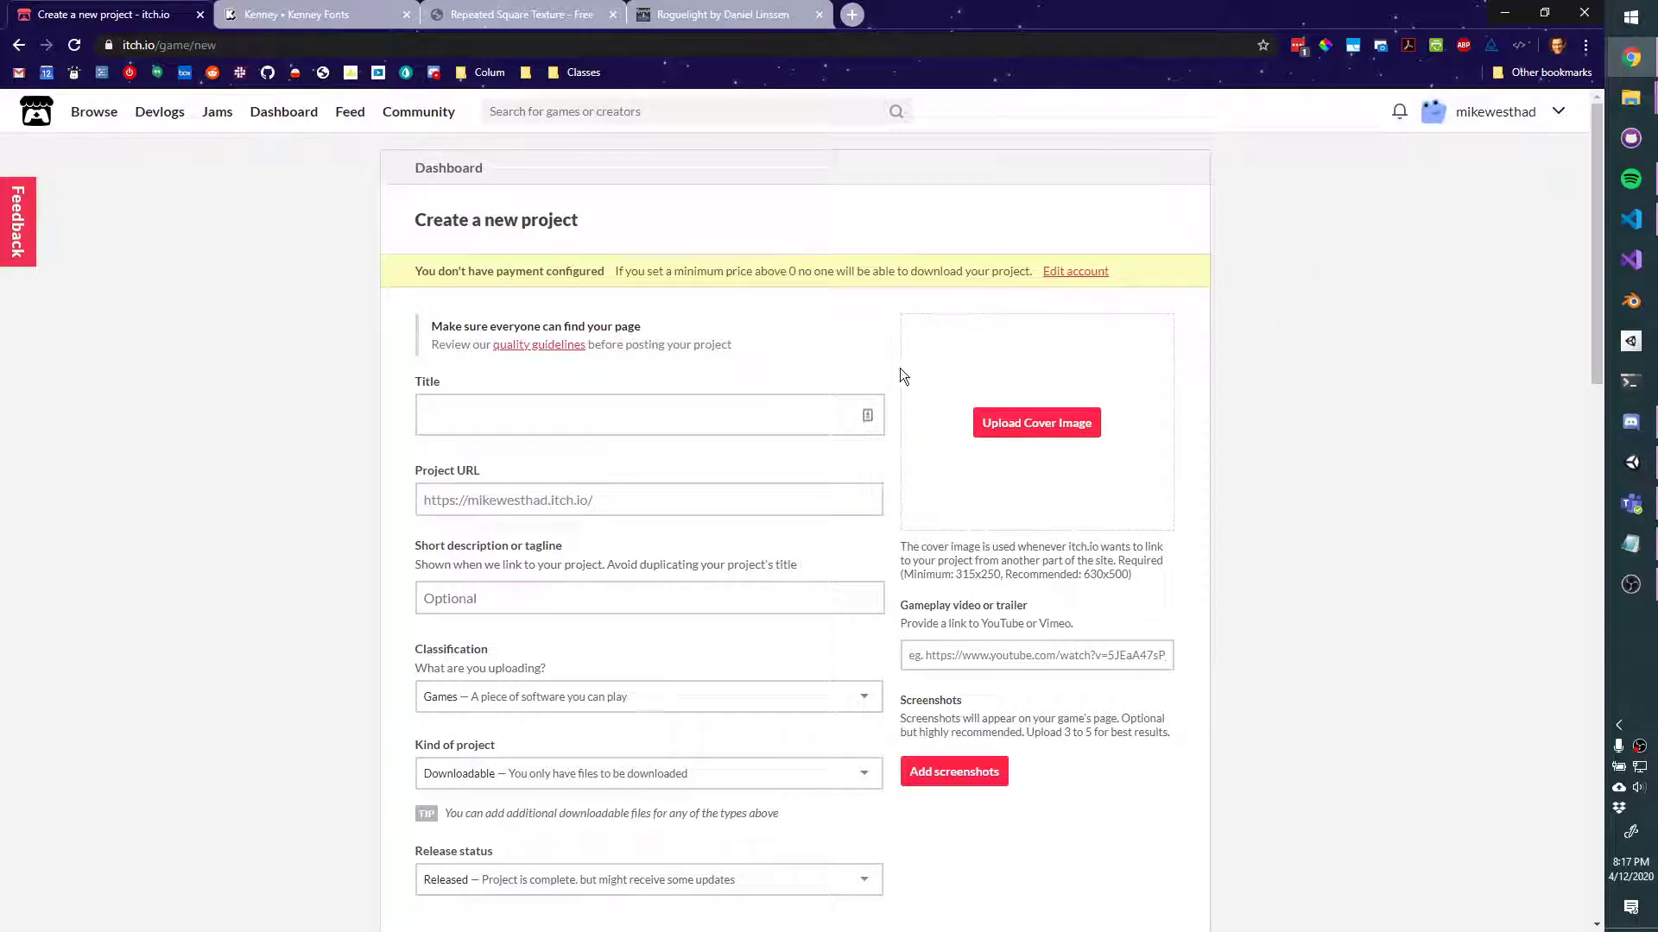
Look through the whole new-project form, including the kind-of-project options, pricing, uploads, details and visibility sections
scroll(490, 443, "down", 3)
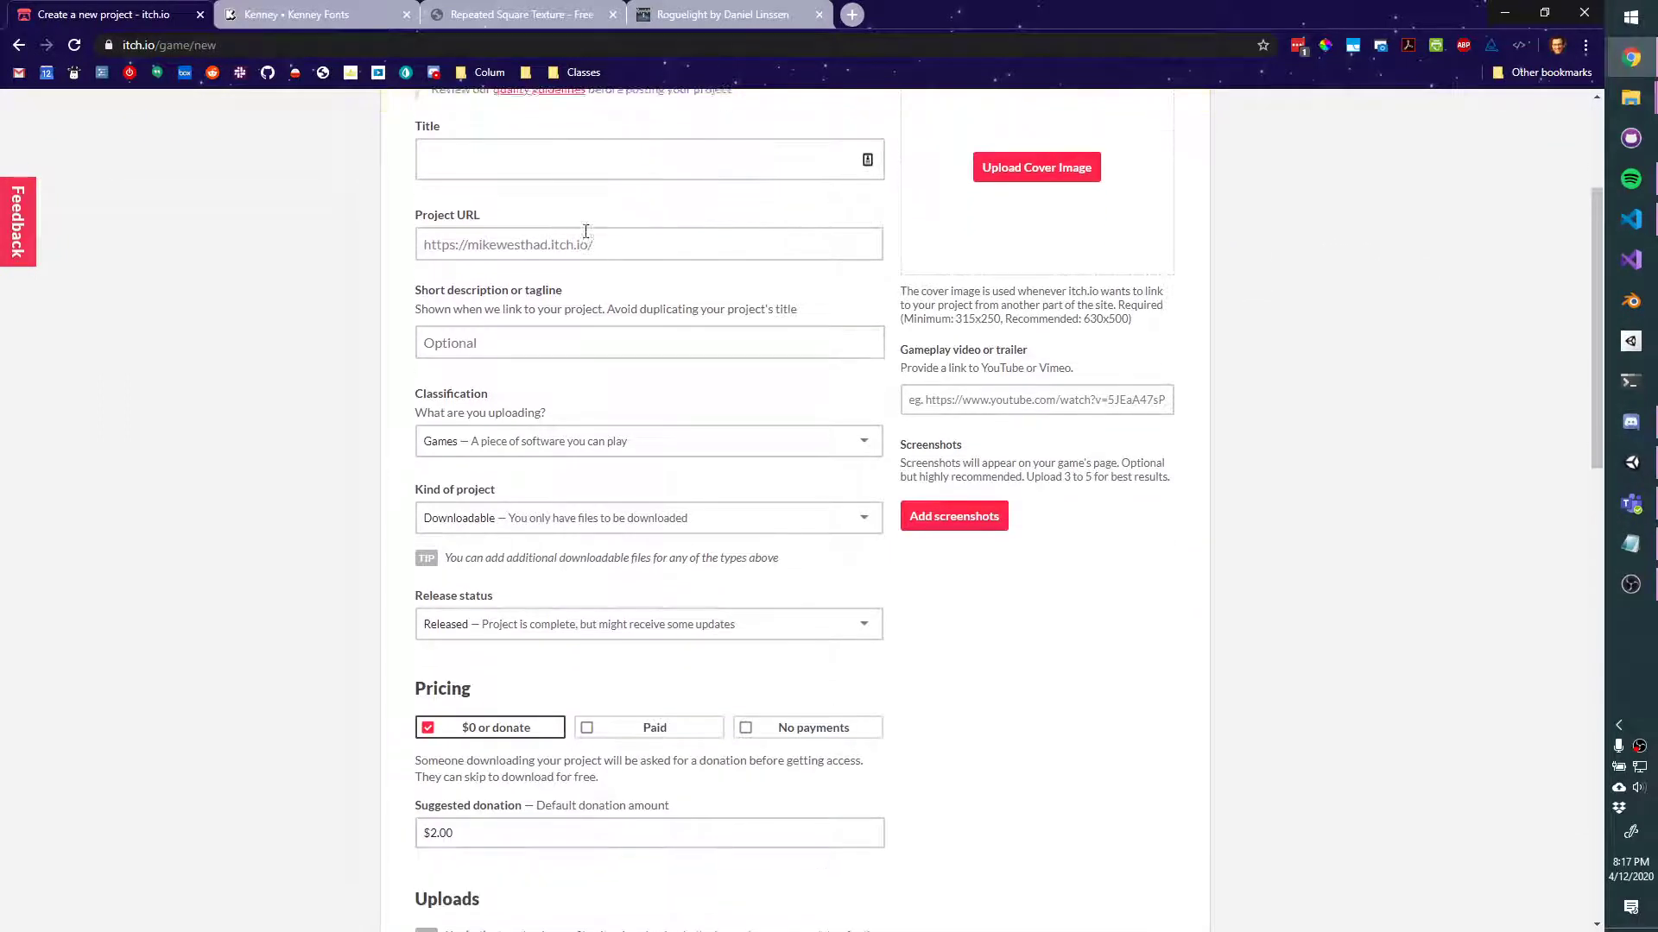
scroll(656, 250, "down", 2)
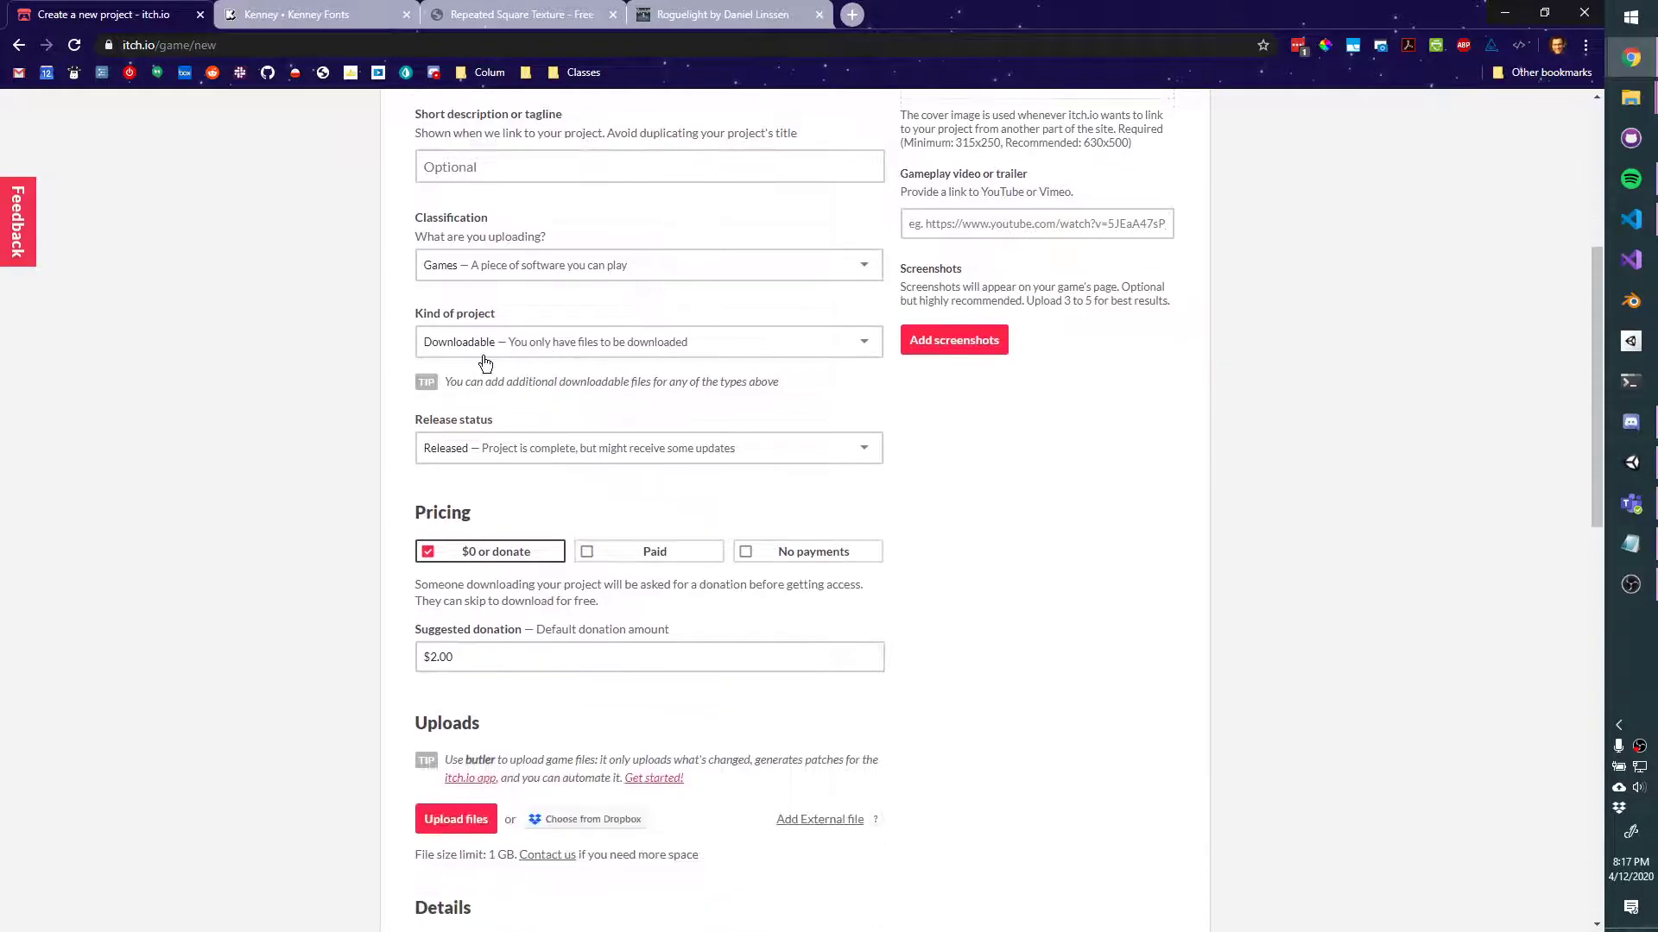
left_click(560, 347)
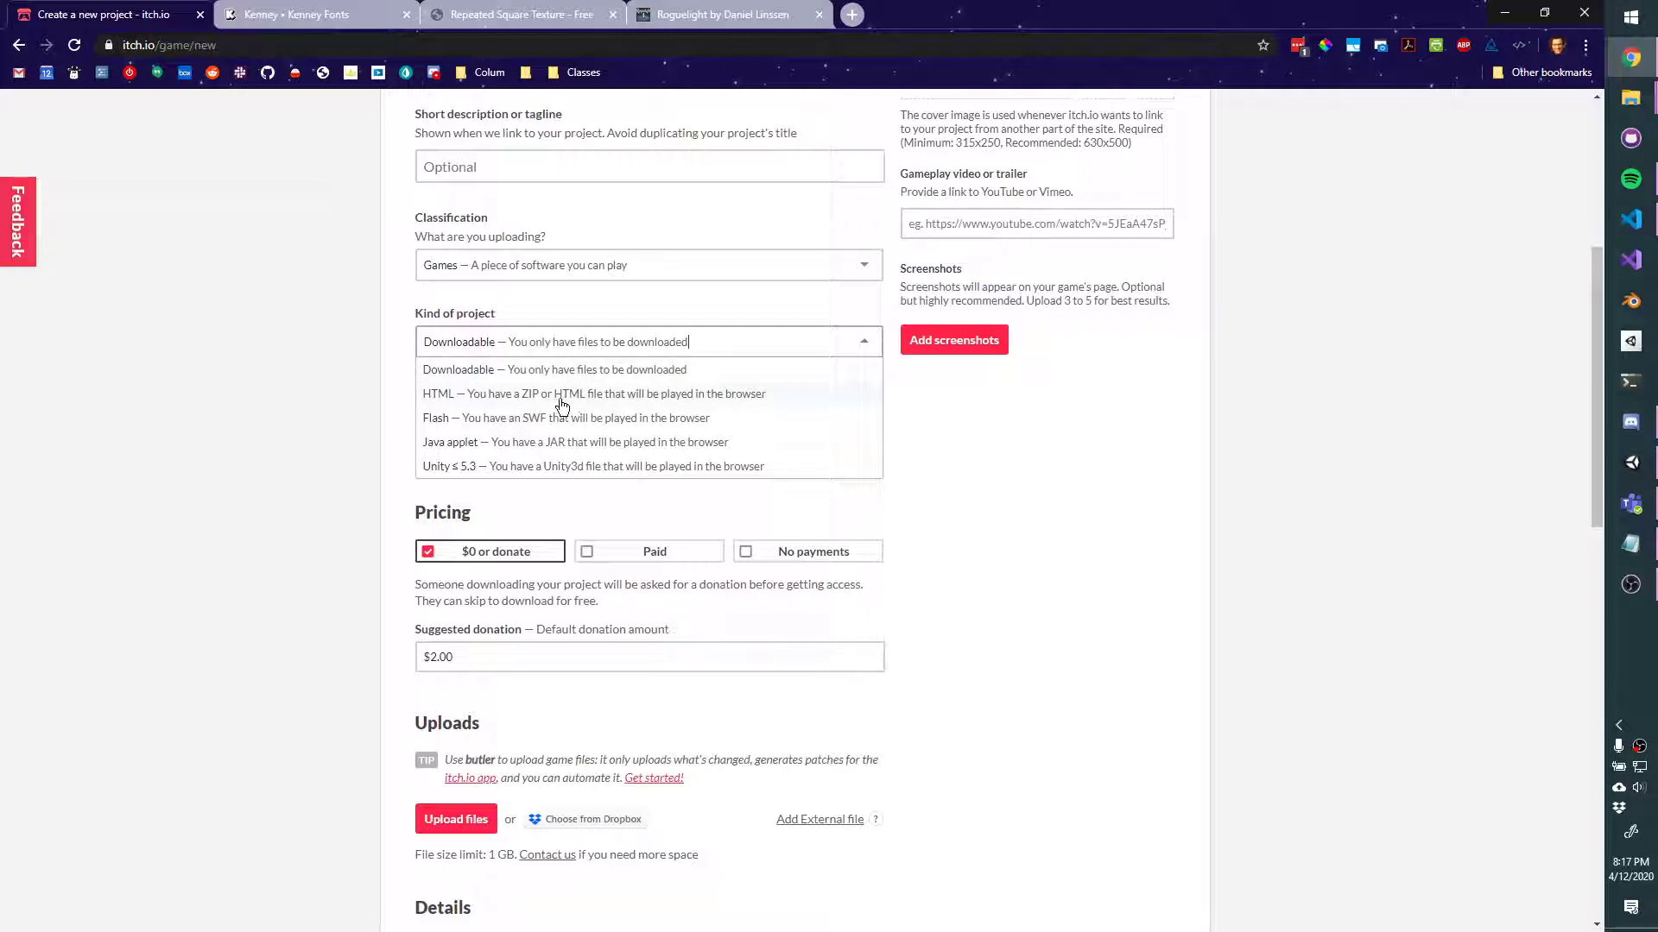
left_click(1049, 506)
scroll(740, 477, "down", 5)
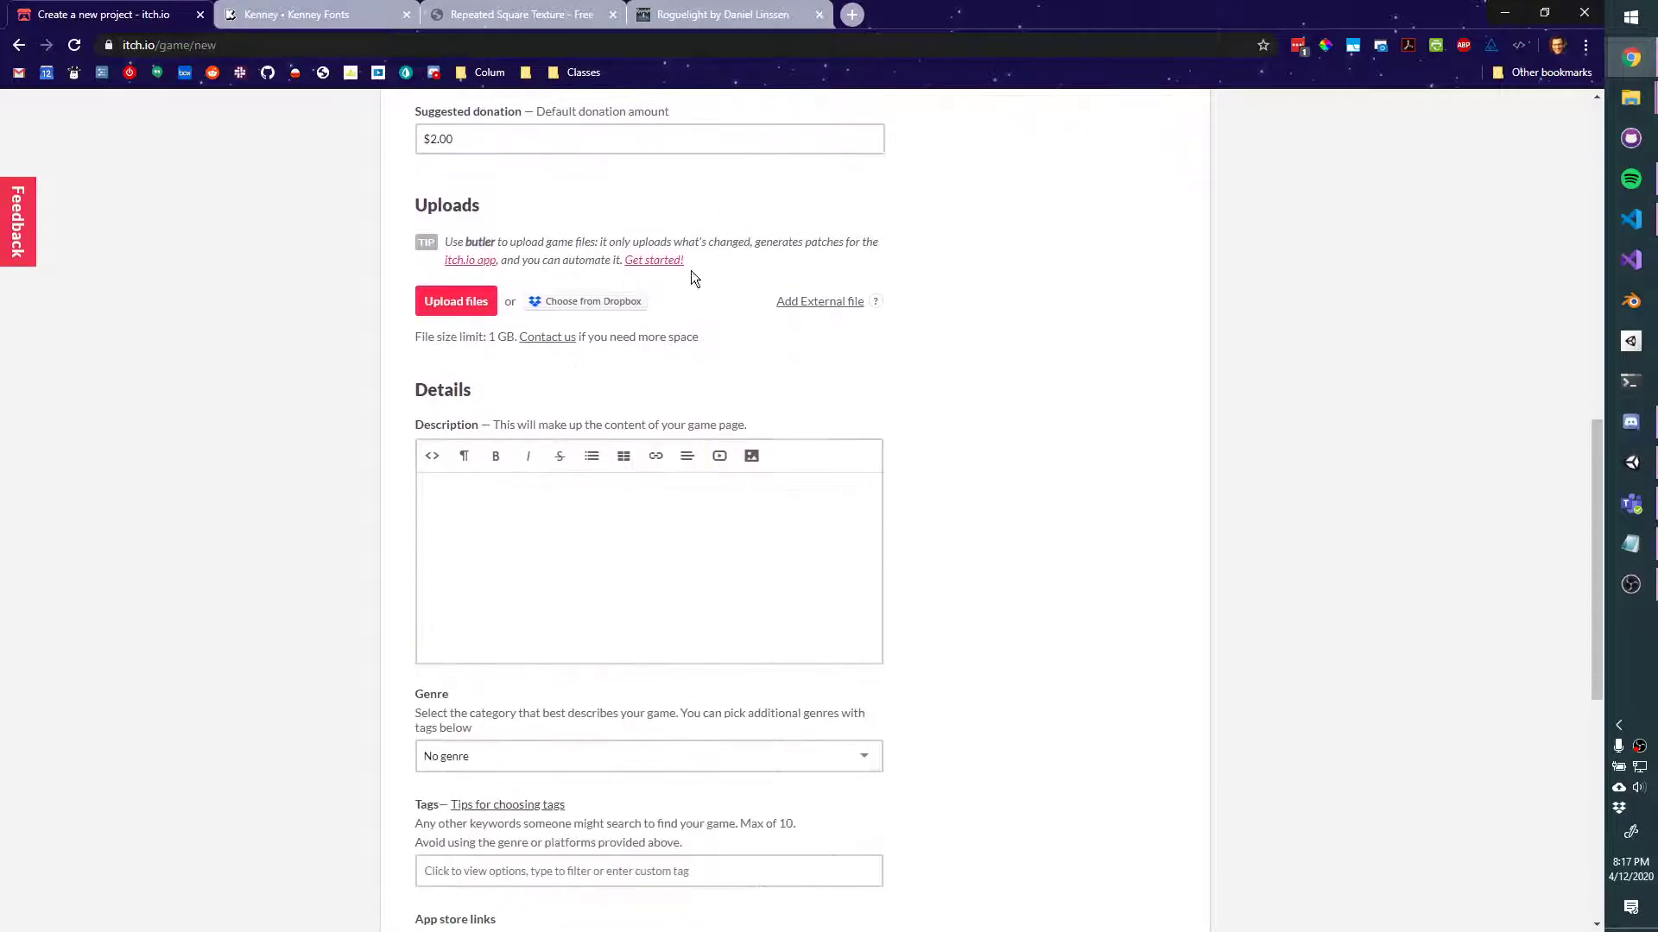
scroll(656, 320, "down", 2)
scroll(784, 406, "down", 5)
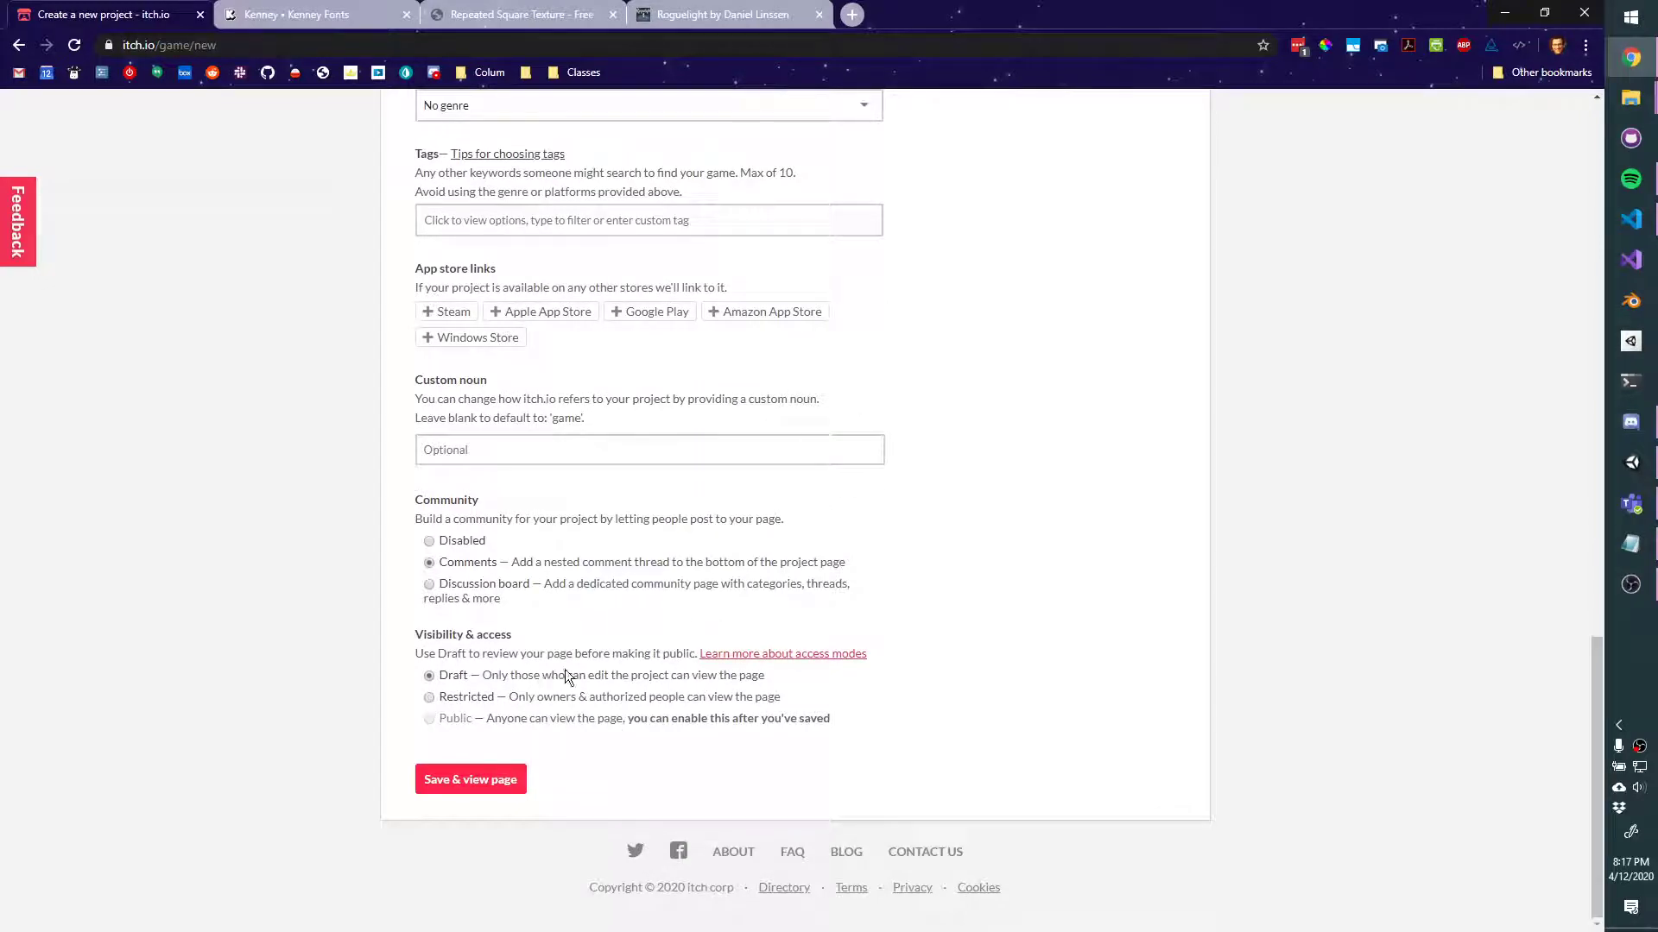
scroll(605, 656, "up", 20)
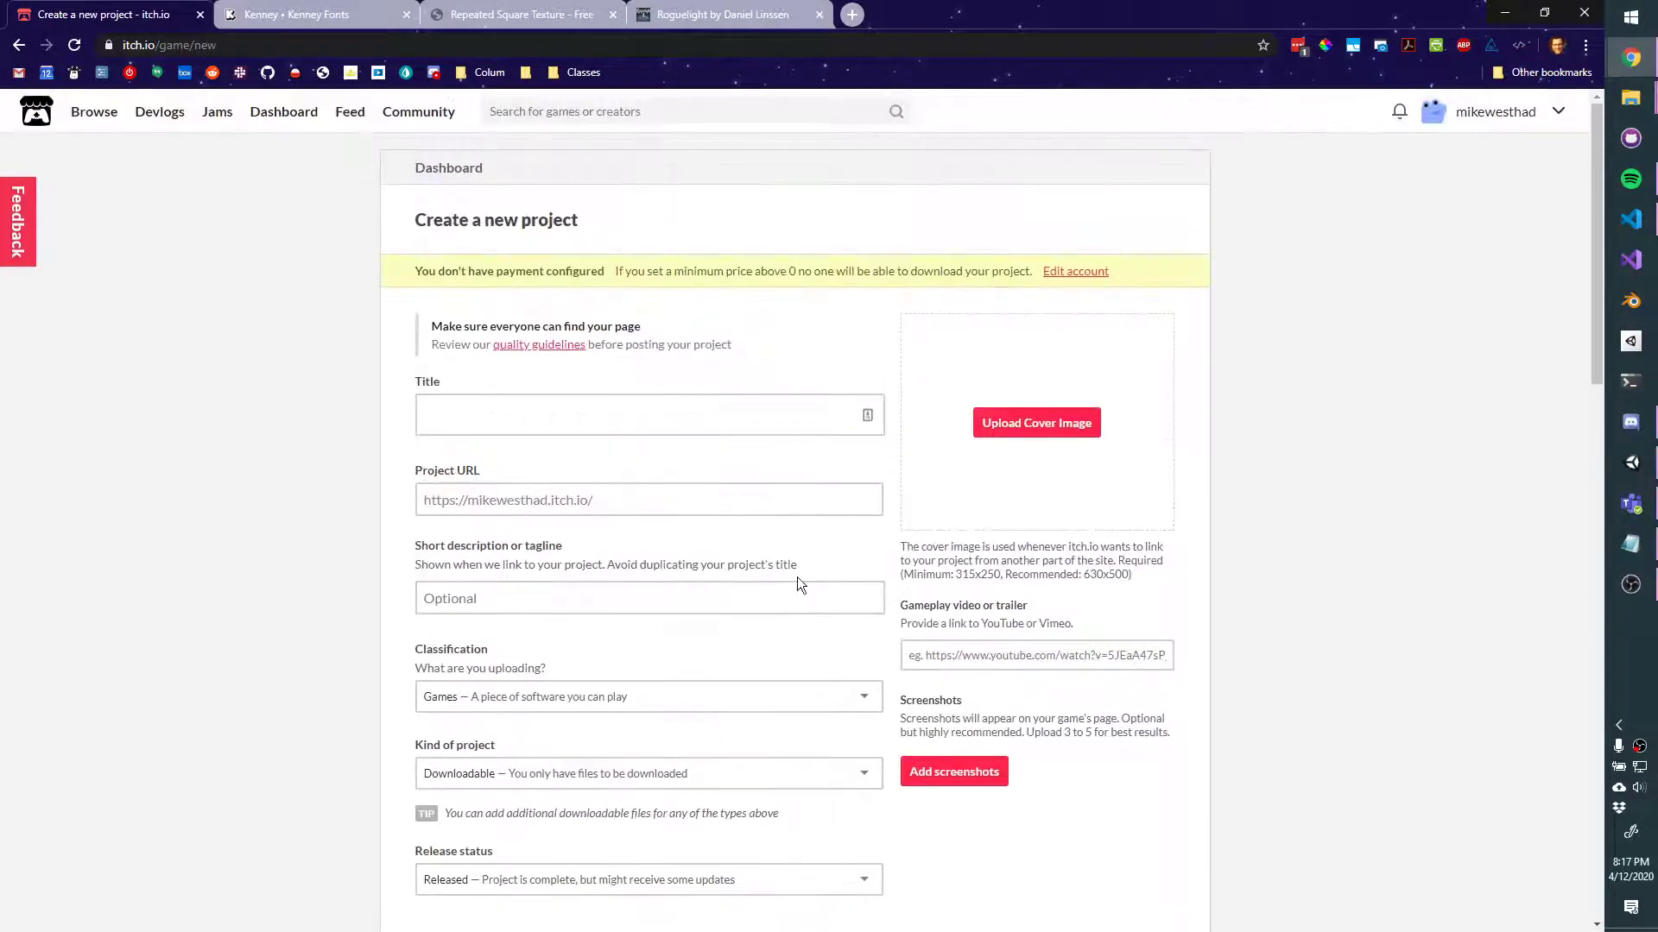
Check the game's name in the Unity project and title the new itch.io project "Click Farm"
left_click(1645, 477)
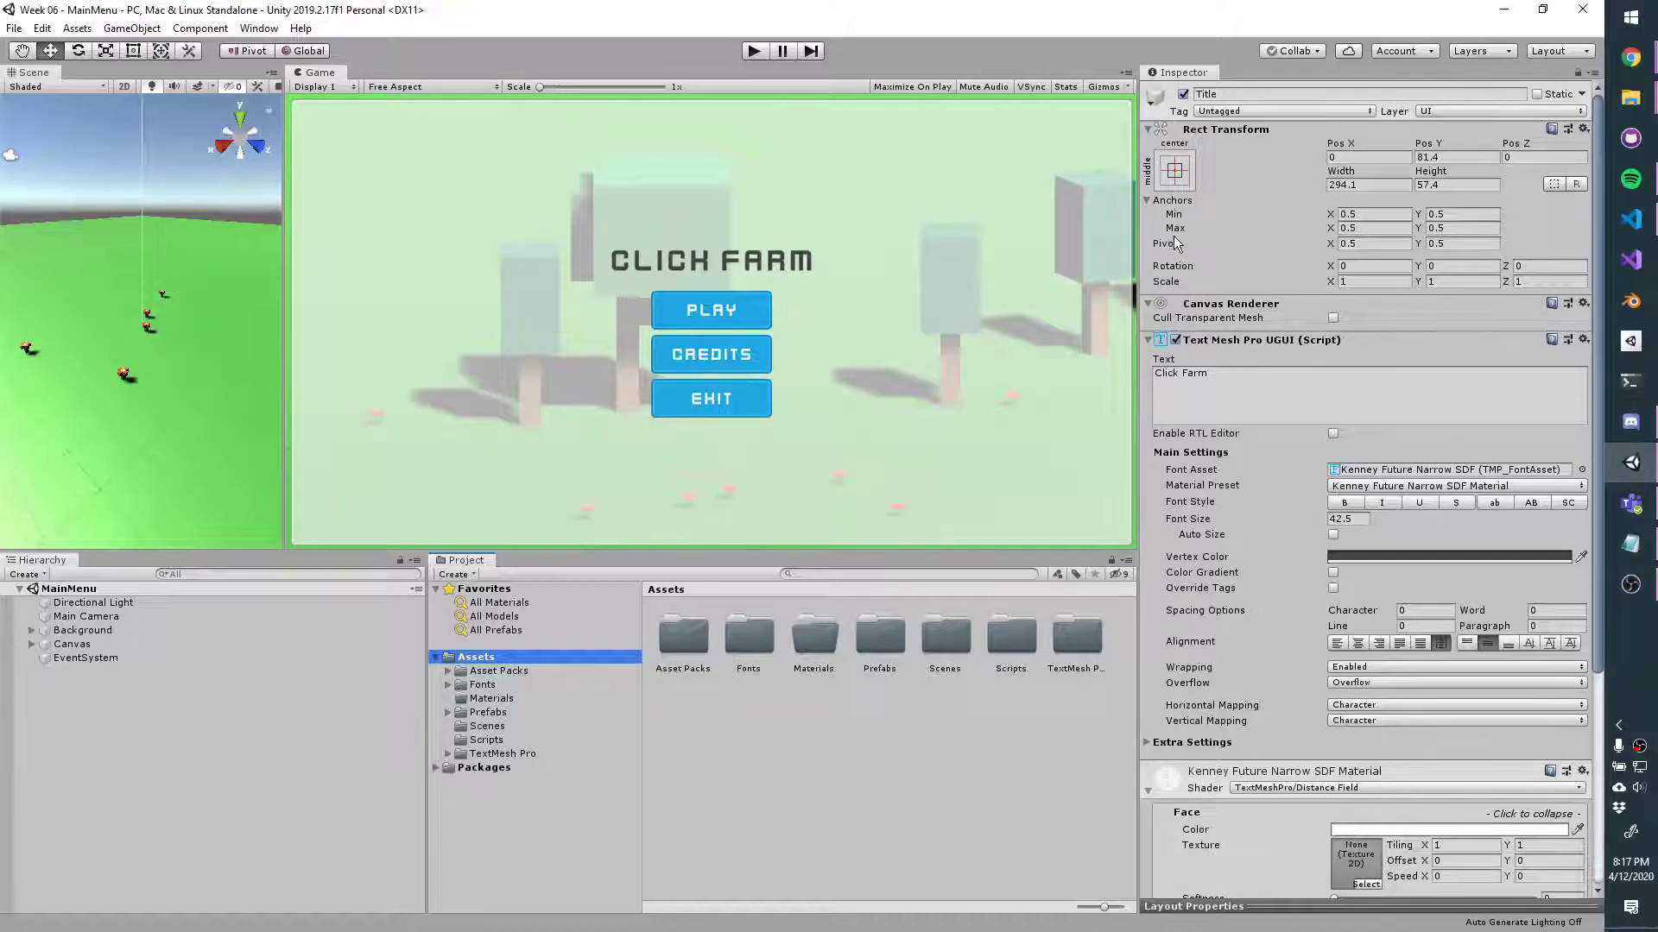
left_click(1504, 10)
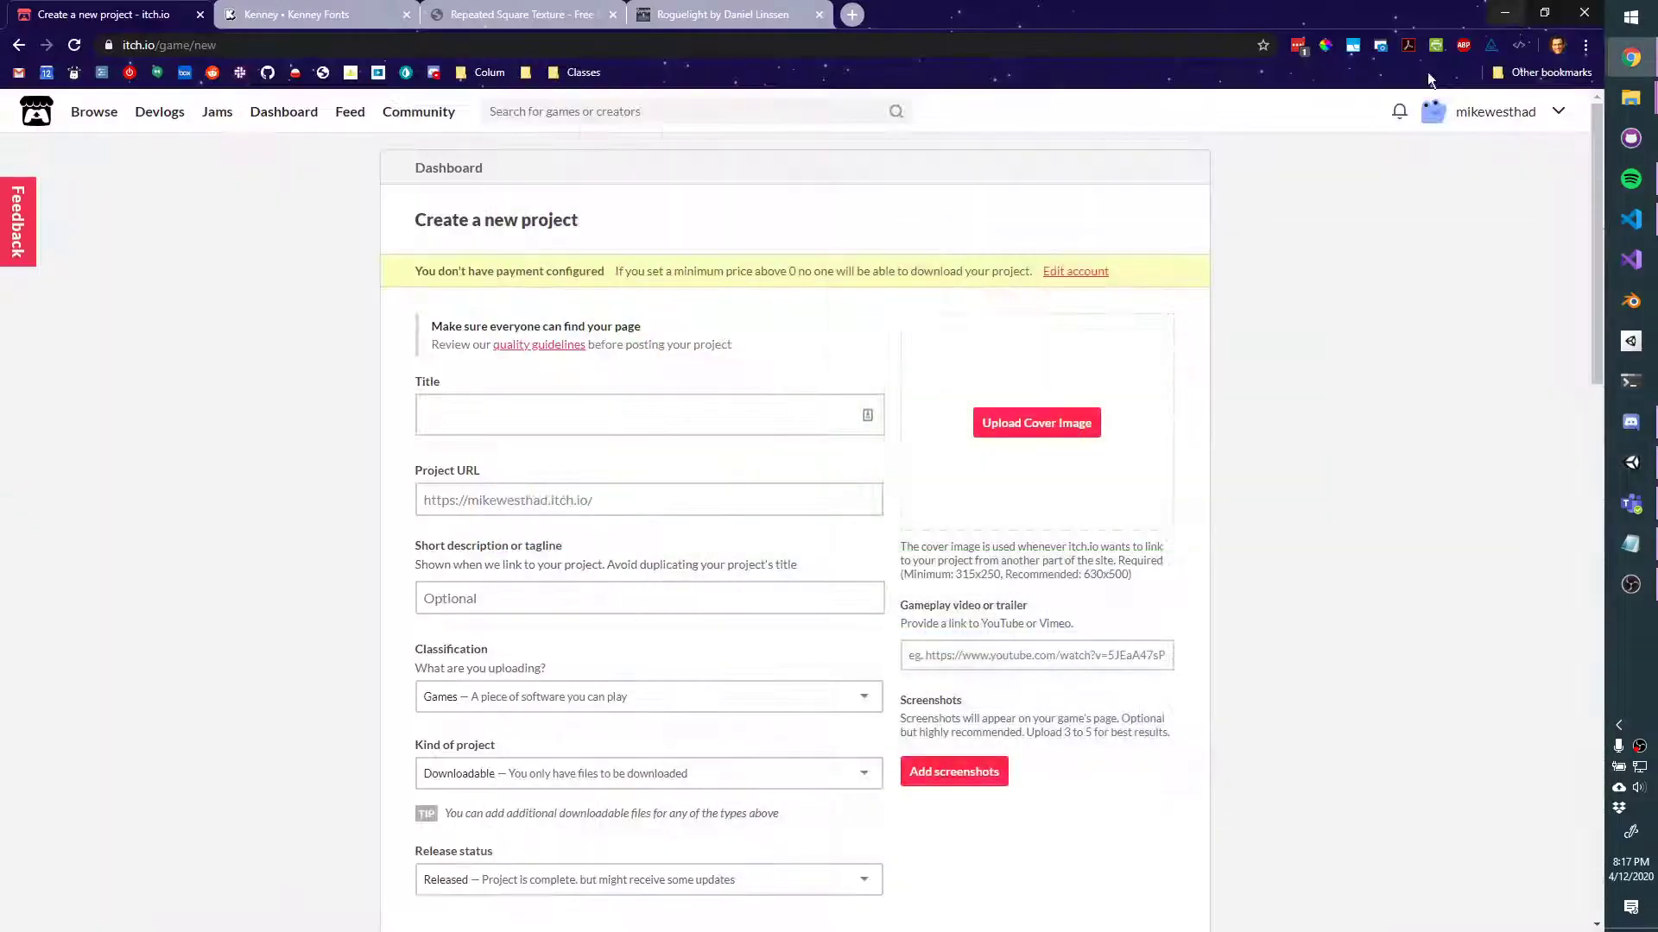
left_click(628, 415)
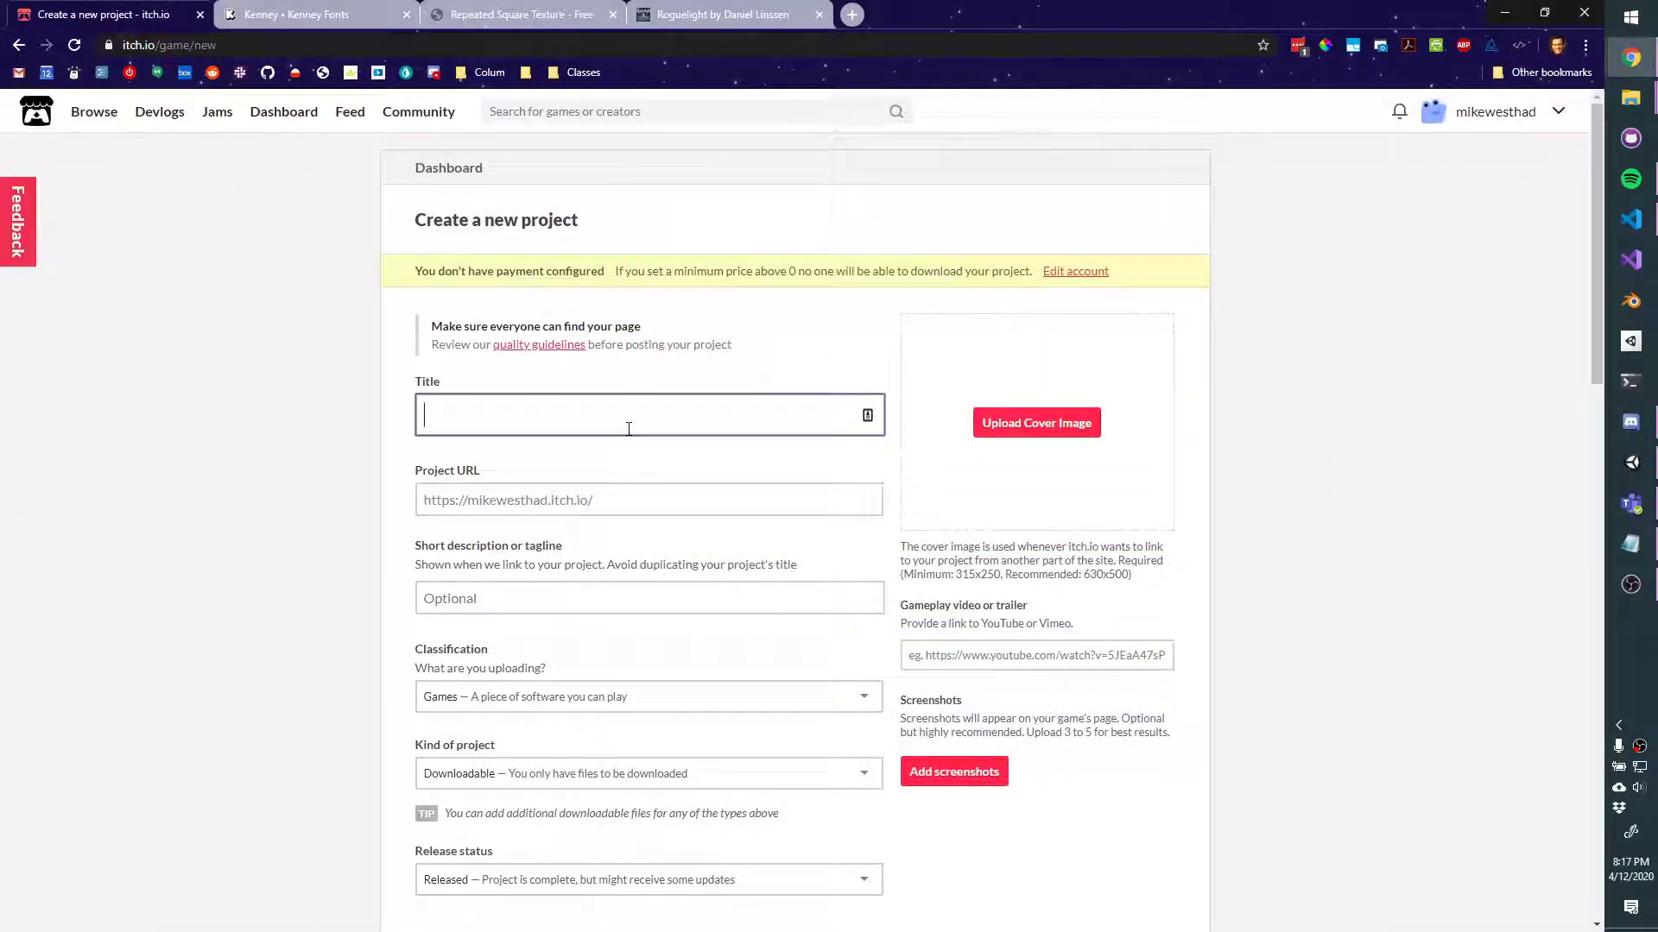
type("Click Farm")
key("Tab")
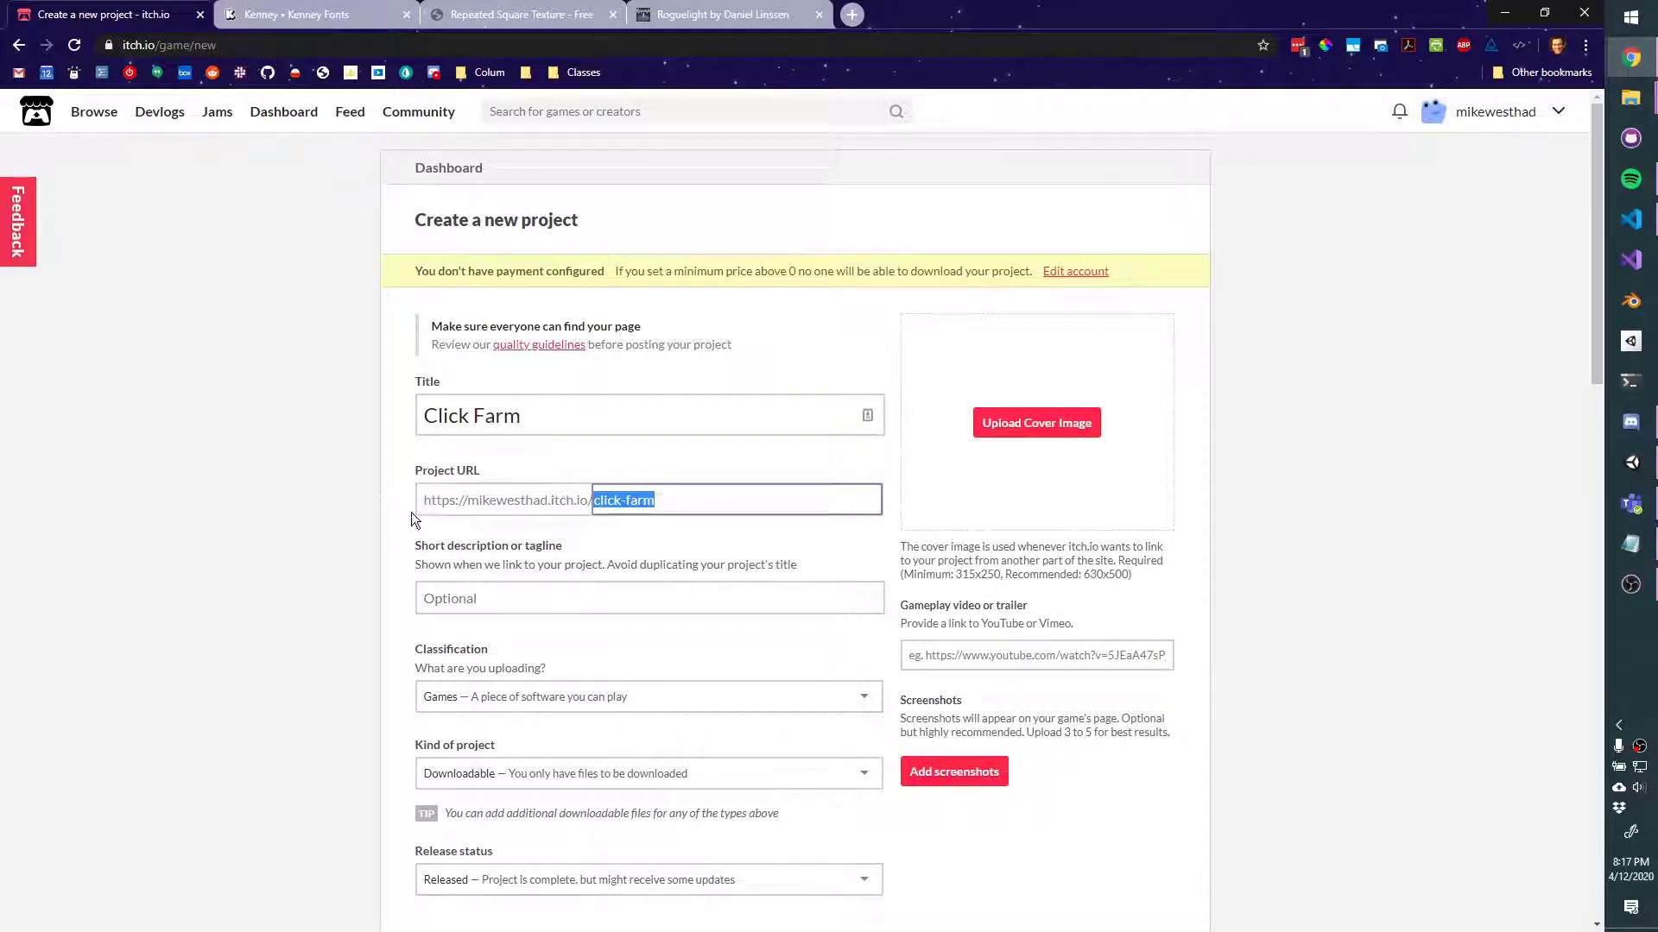
left_click(508, 525)
Enter the short description "Test your reaction time in this explosive clicker!"
key("alt+Tab")
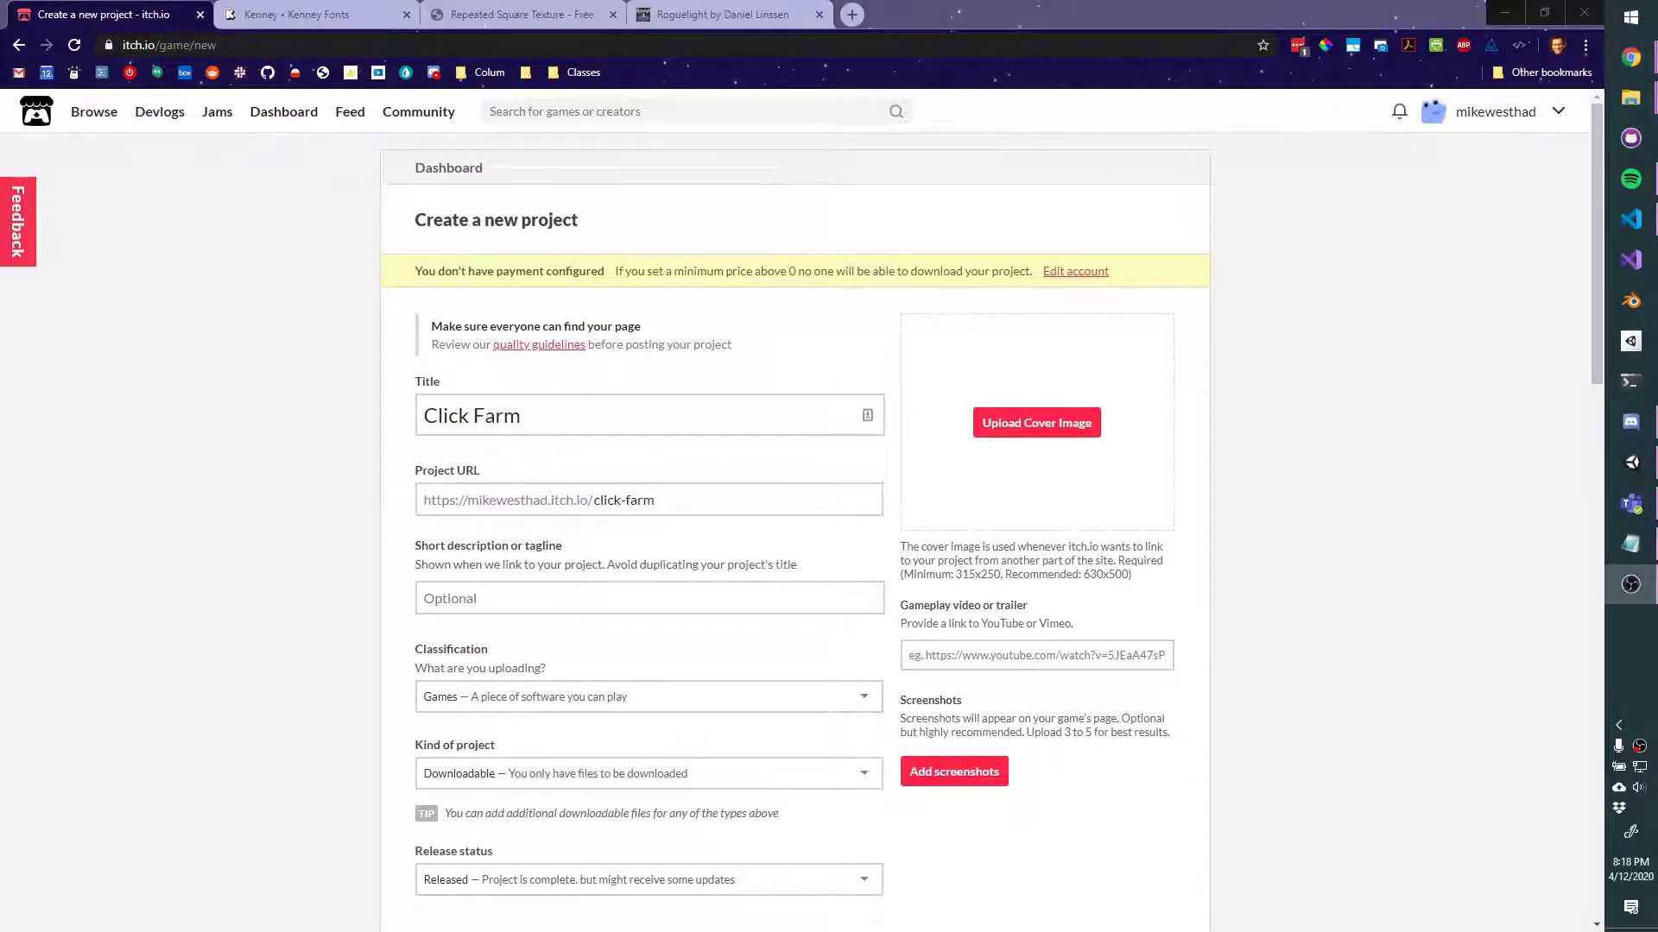
left_click(552, 598)
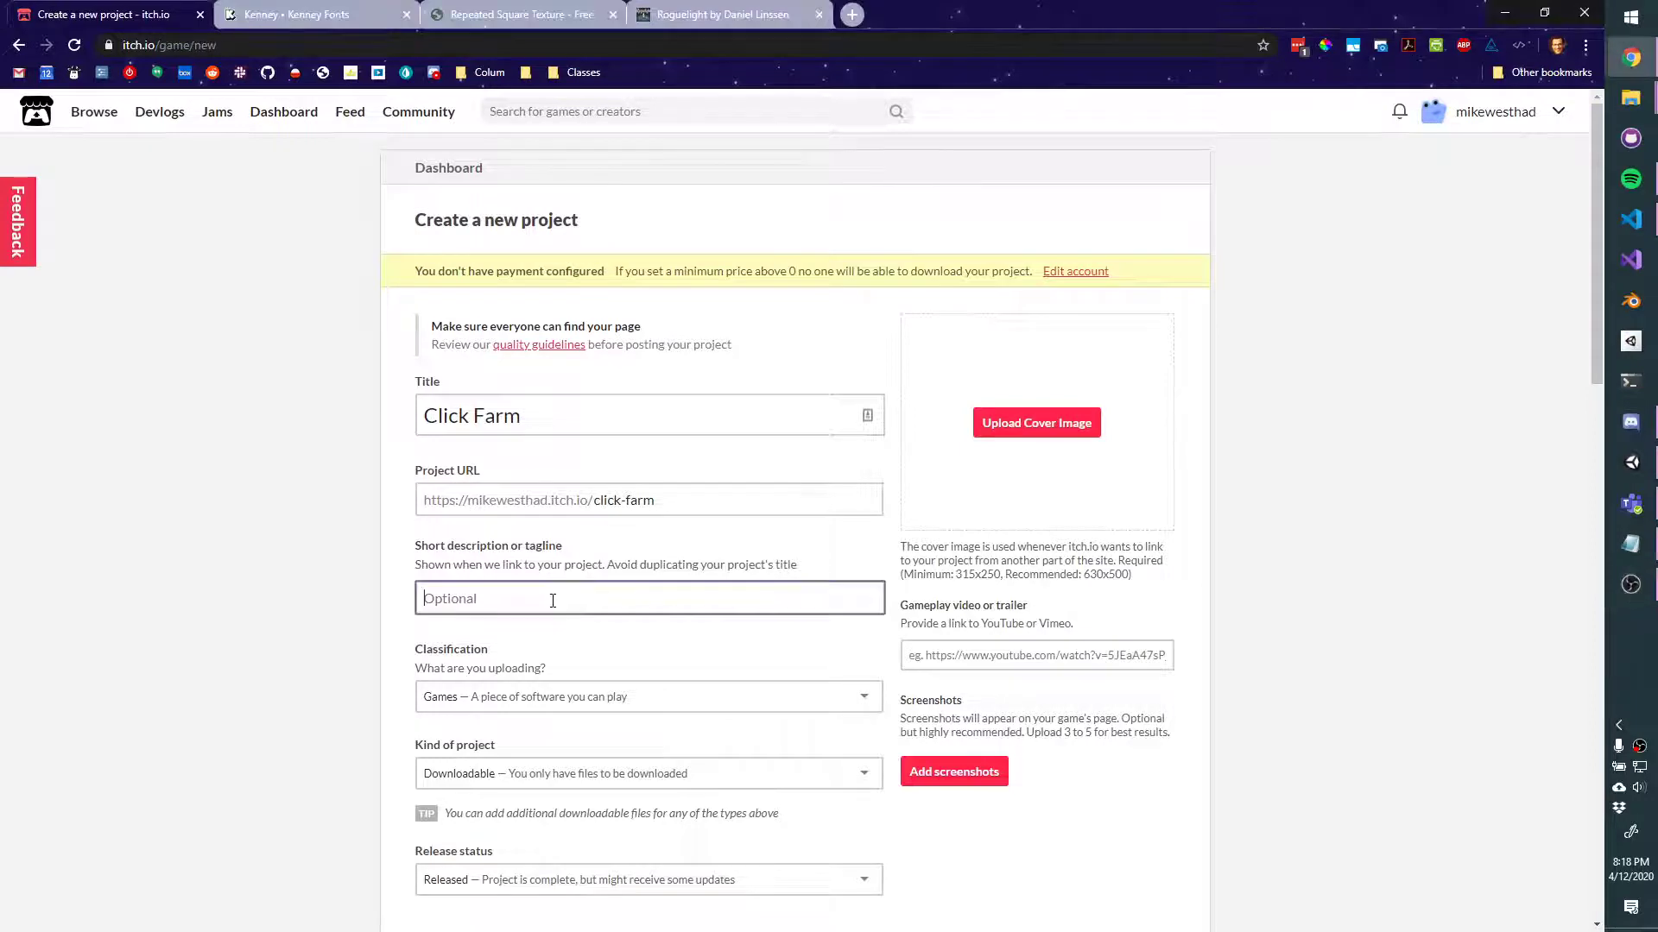
type("Test your reaction time in this explosive clicker!")
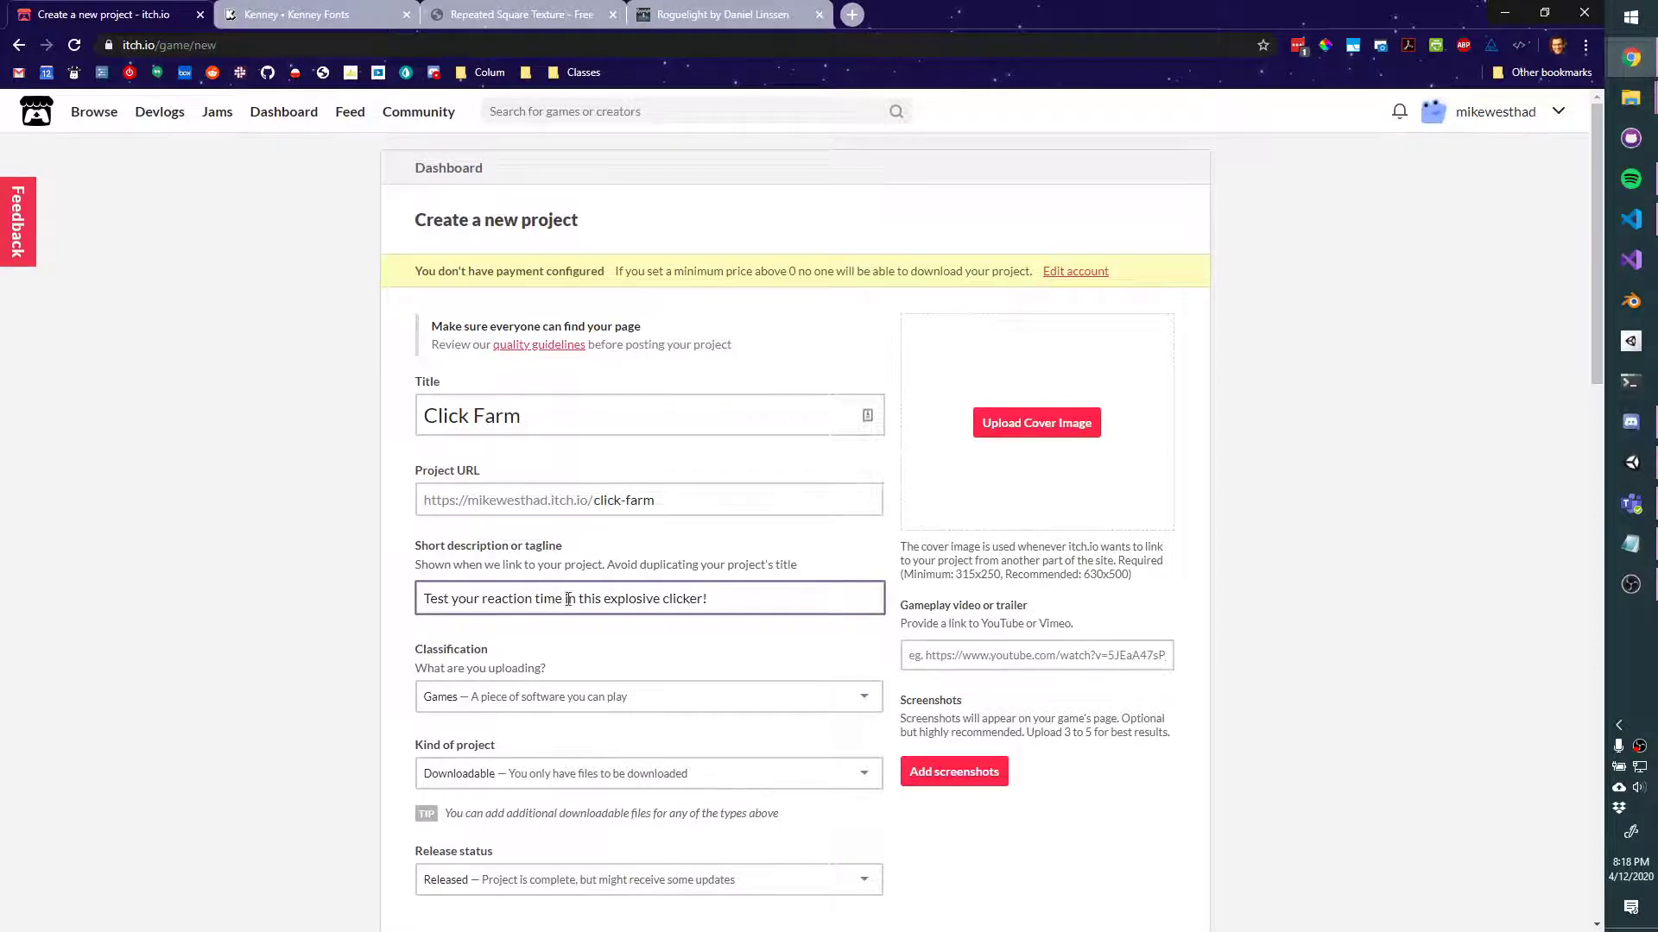
Set the kind of project to HTML and the pricing to No payments
scroll(659, 547, "down", 3)
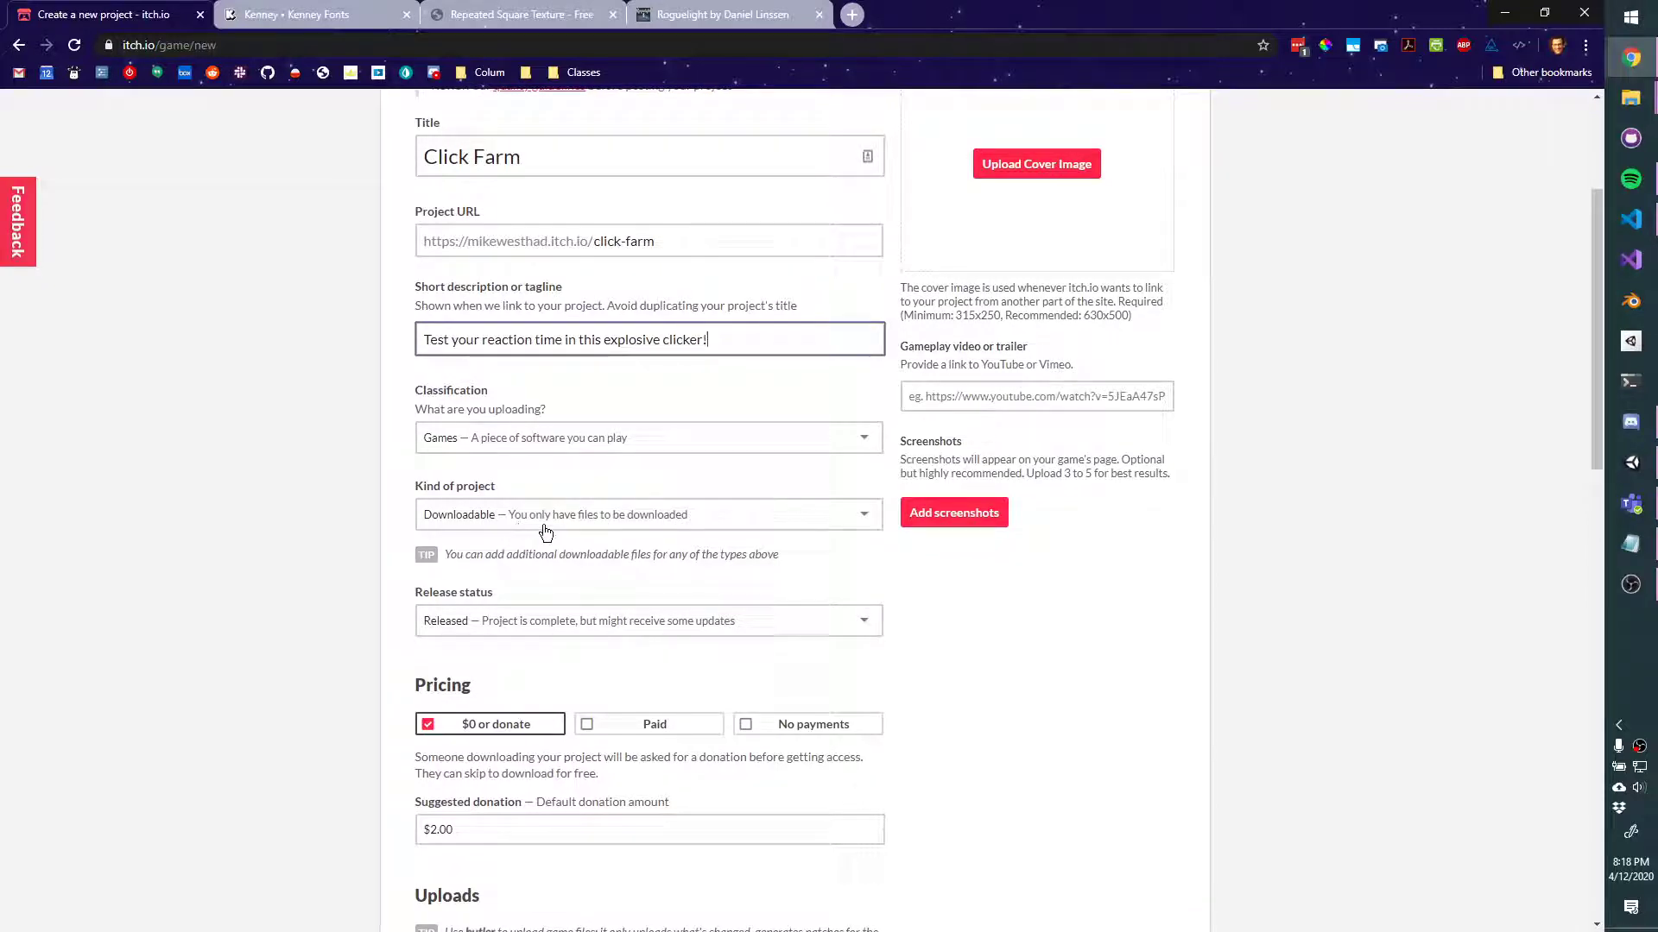
left_click(581, 515)
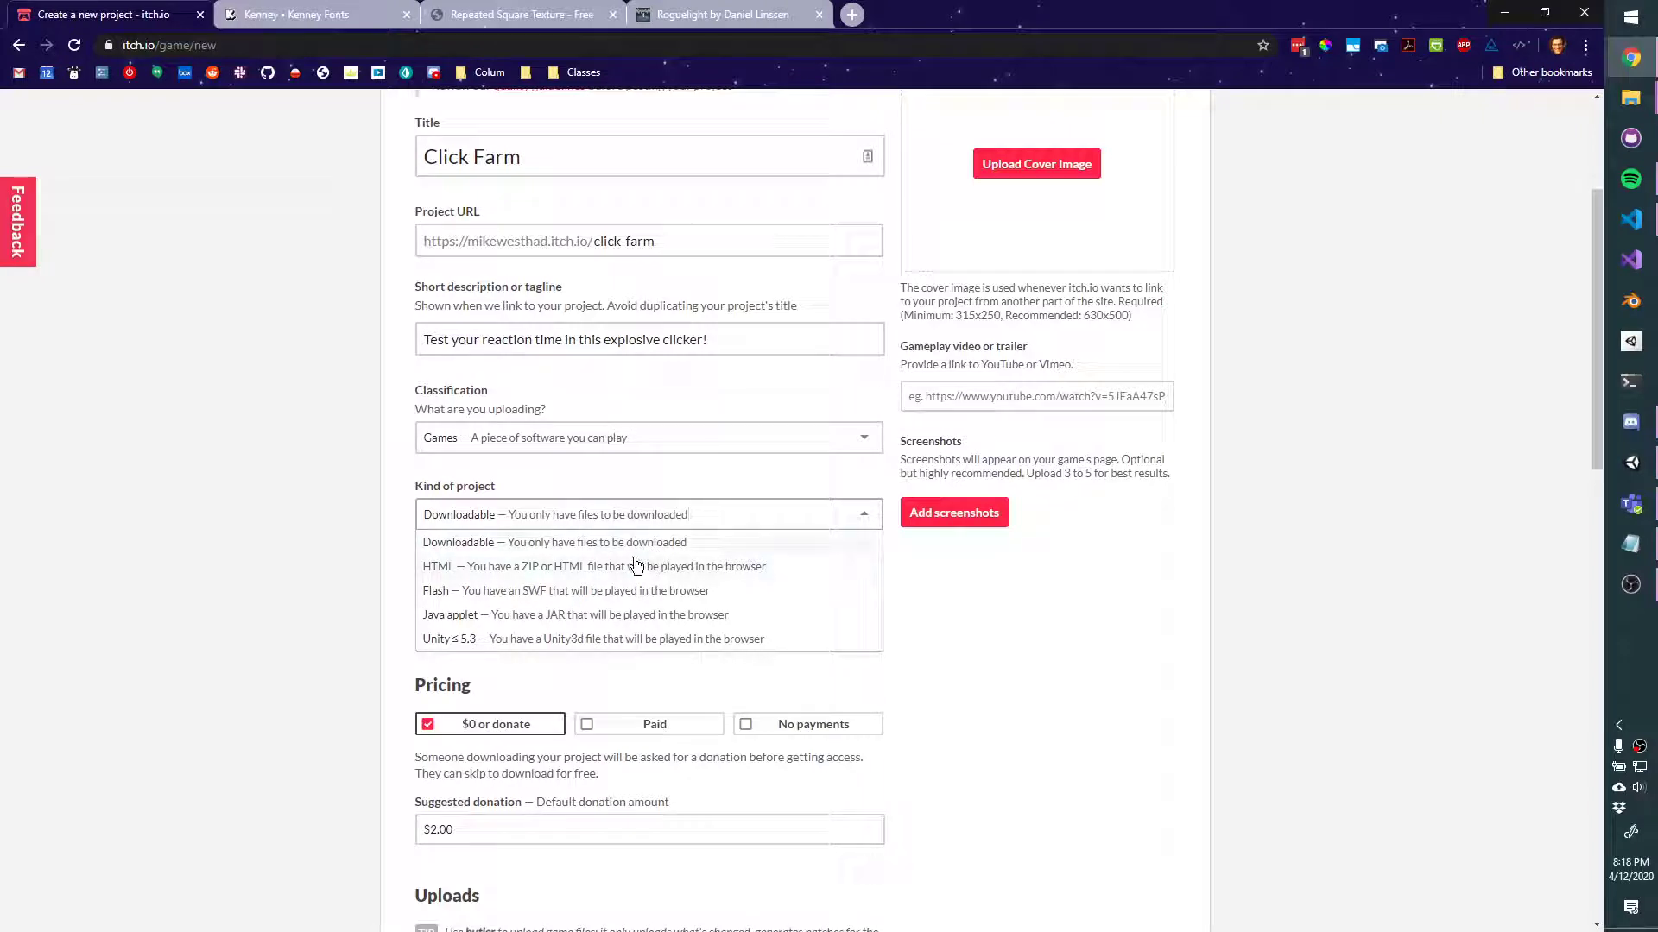
left_click(515, 568)
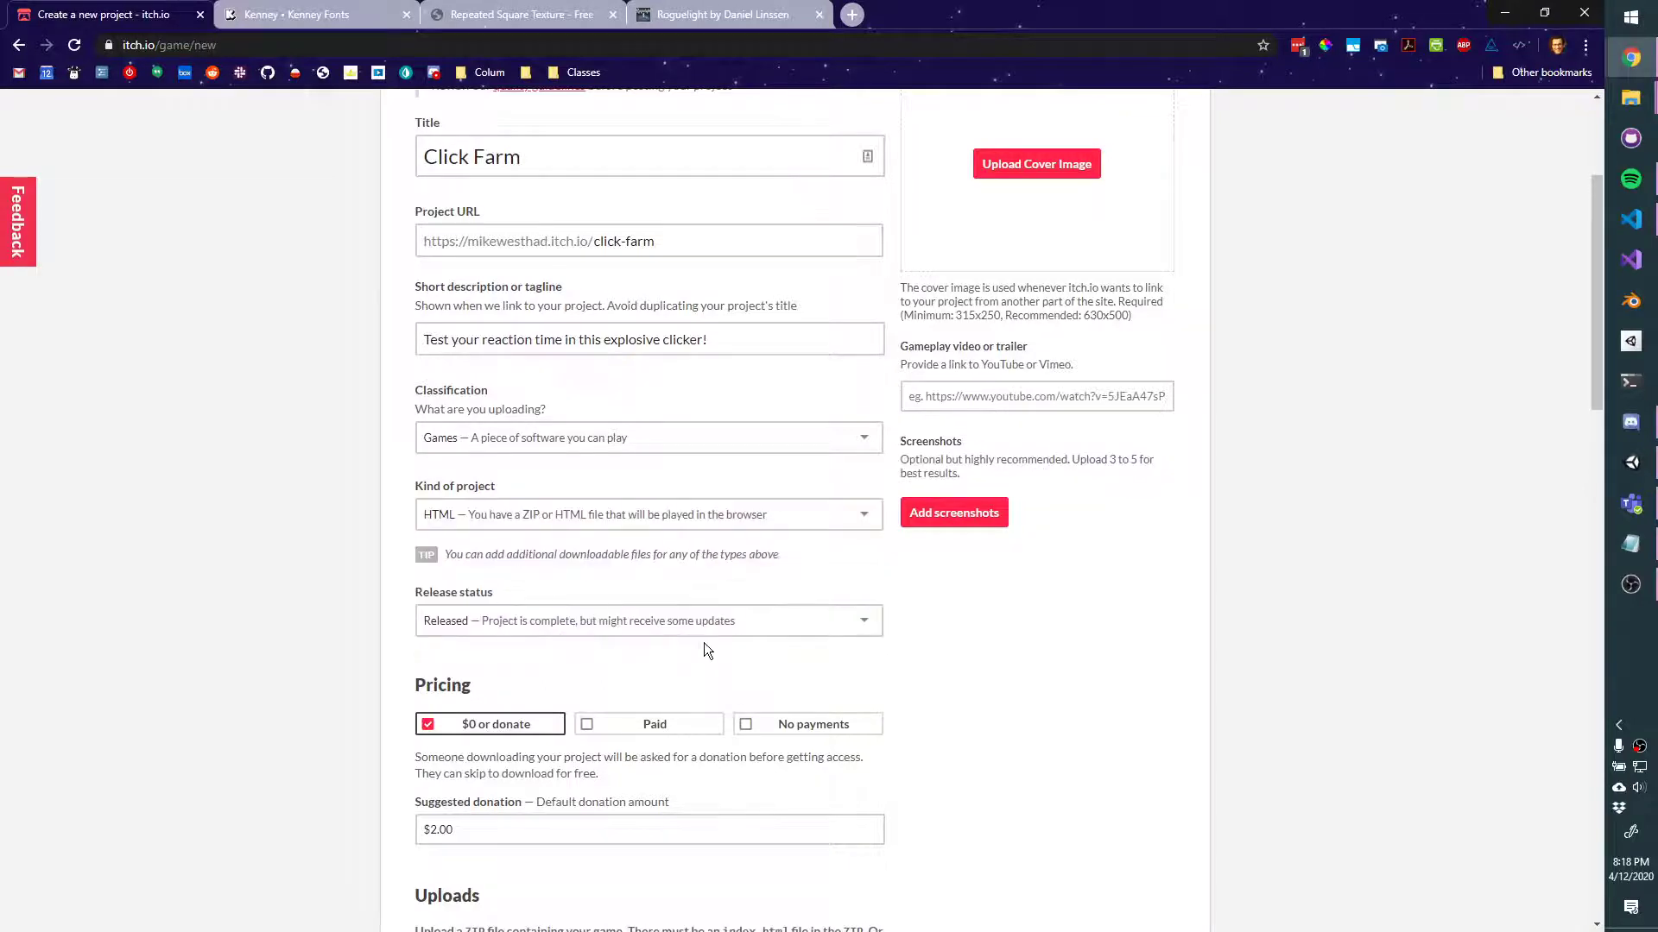
scroll(733, 654, "down", 2)
left_click(768, 562)
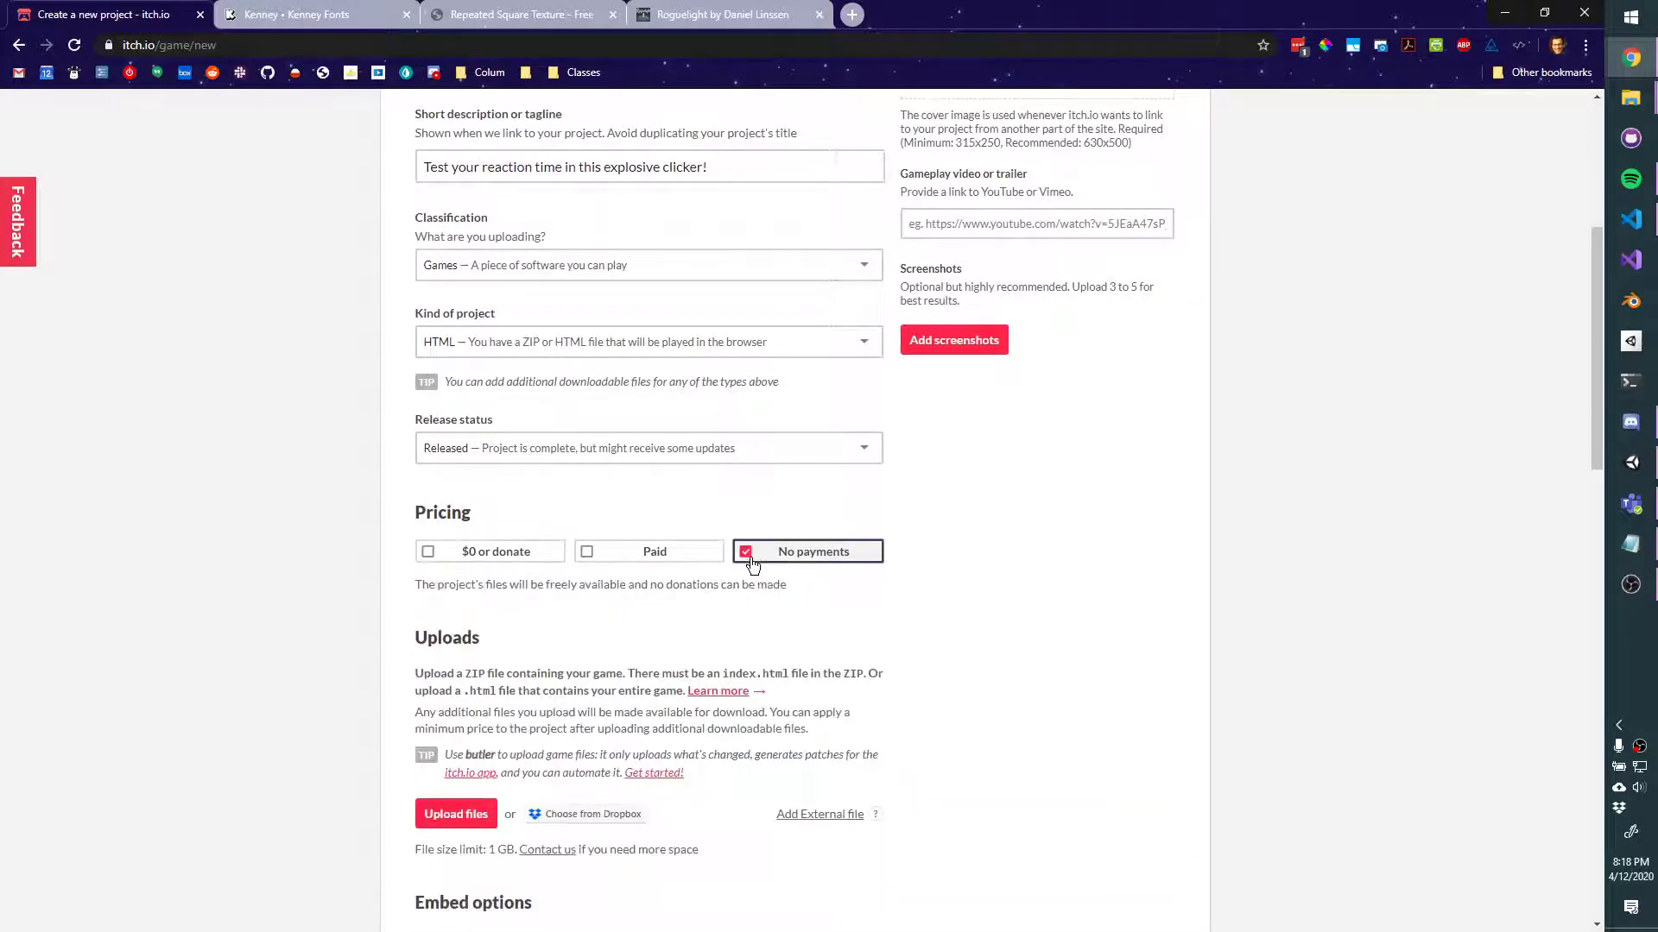
Switch to the Week 06 Builds folder in File Explorer and delete the existing zip archive there
scroll(1070, 590, "down", 3)
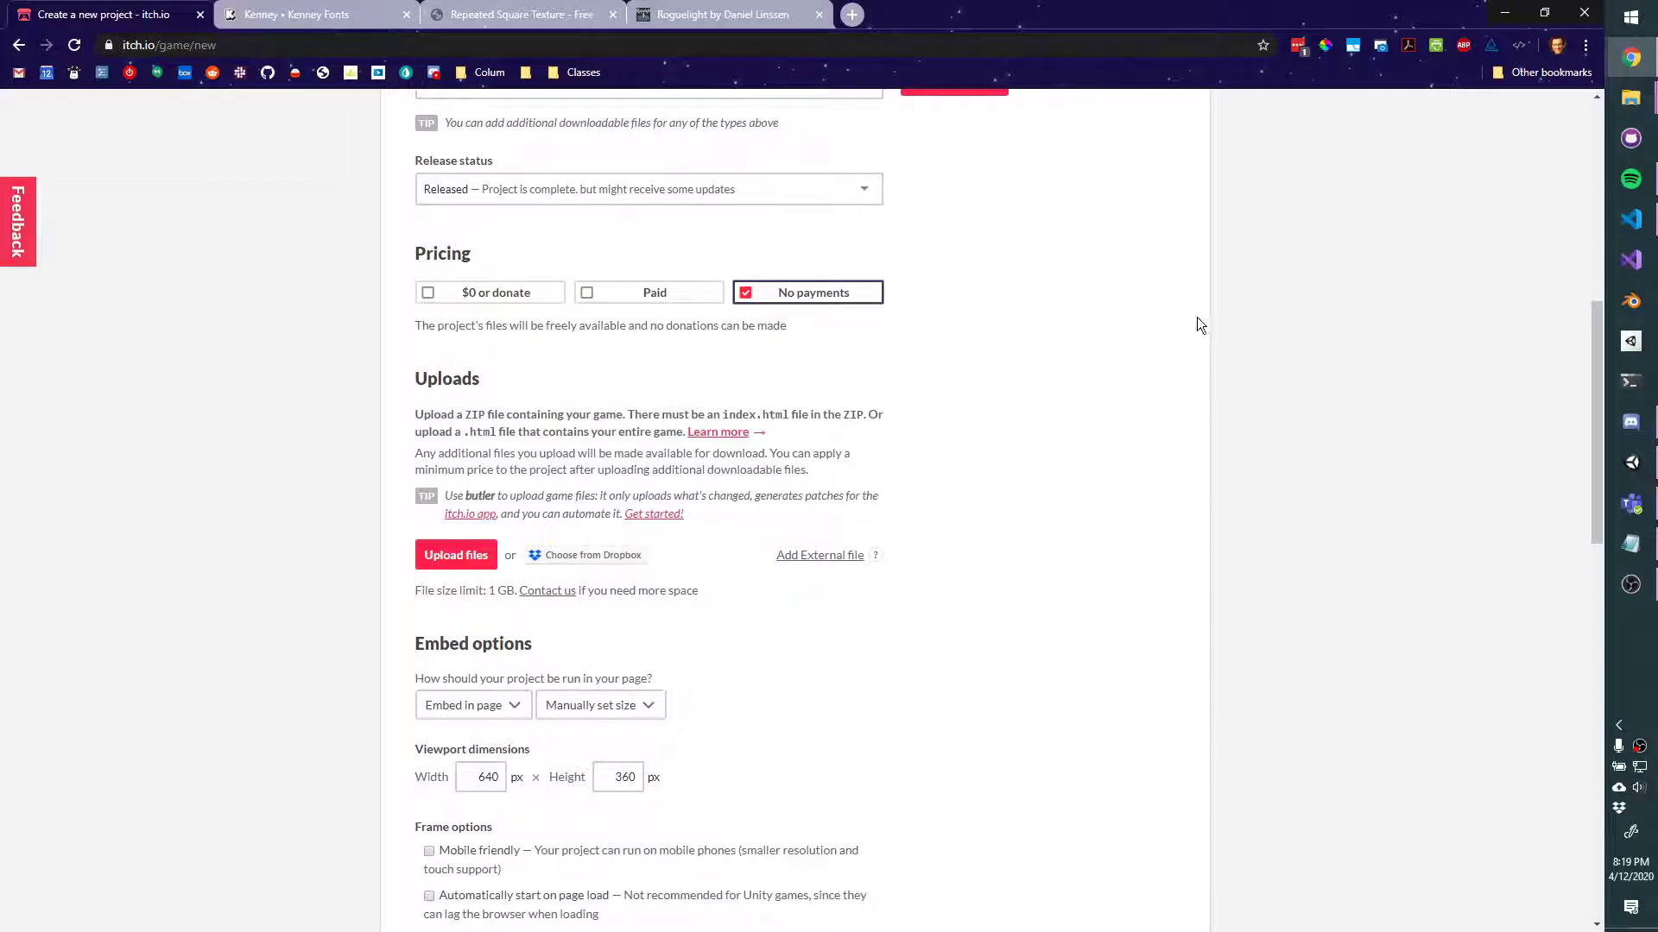
left_click(1630, 102)
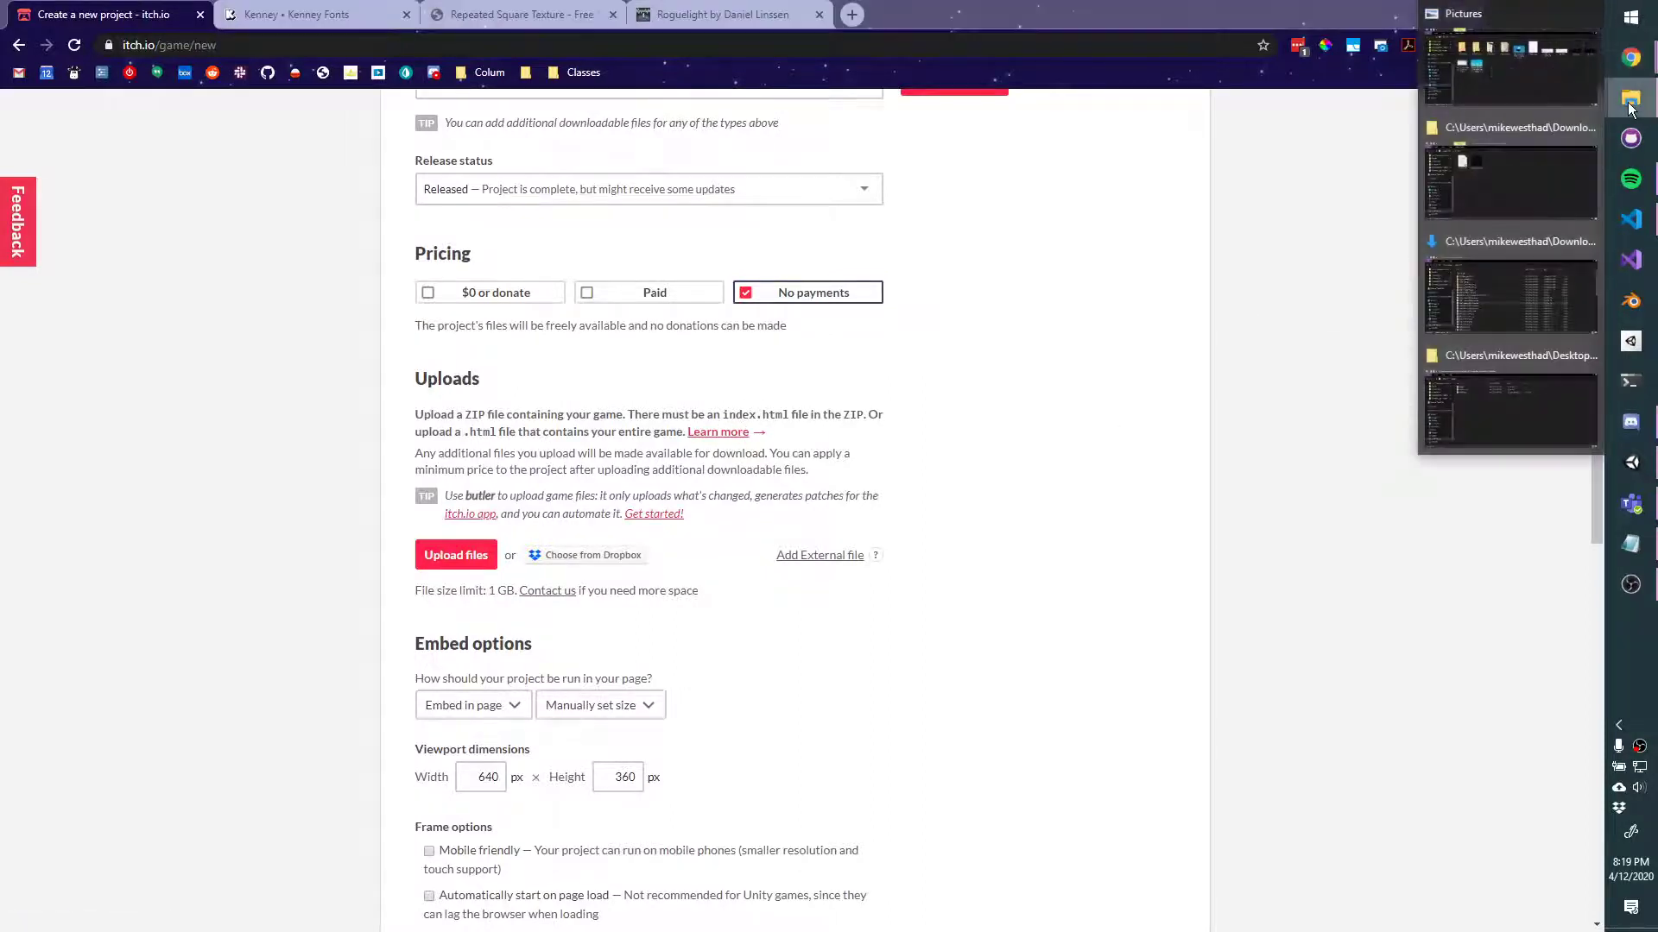
left_click(1530, 427)
left_click_drag(1656, 364, 717, 347)
left_click(612, 481)
key("Delete")
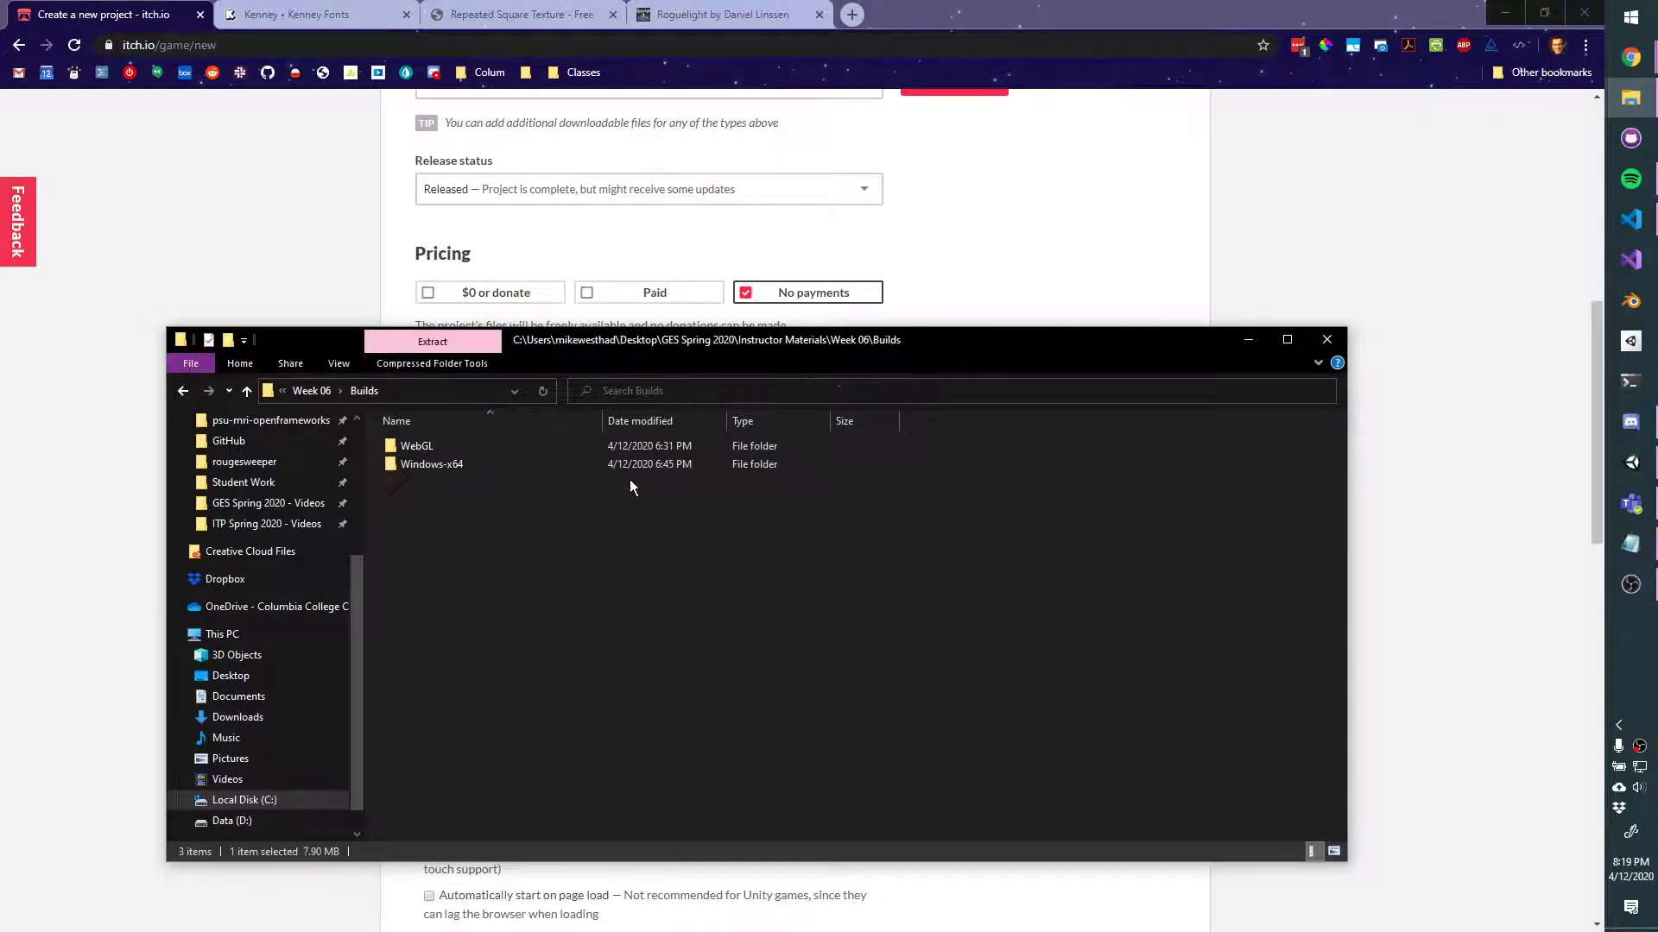
Compress the WebGL folder into a zip archive, and select the Build, TemplateData and index.html items inside the folder
left_click(440, 446)
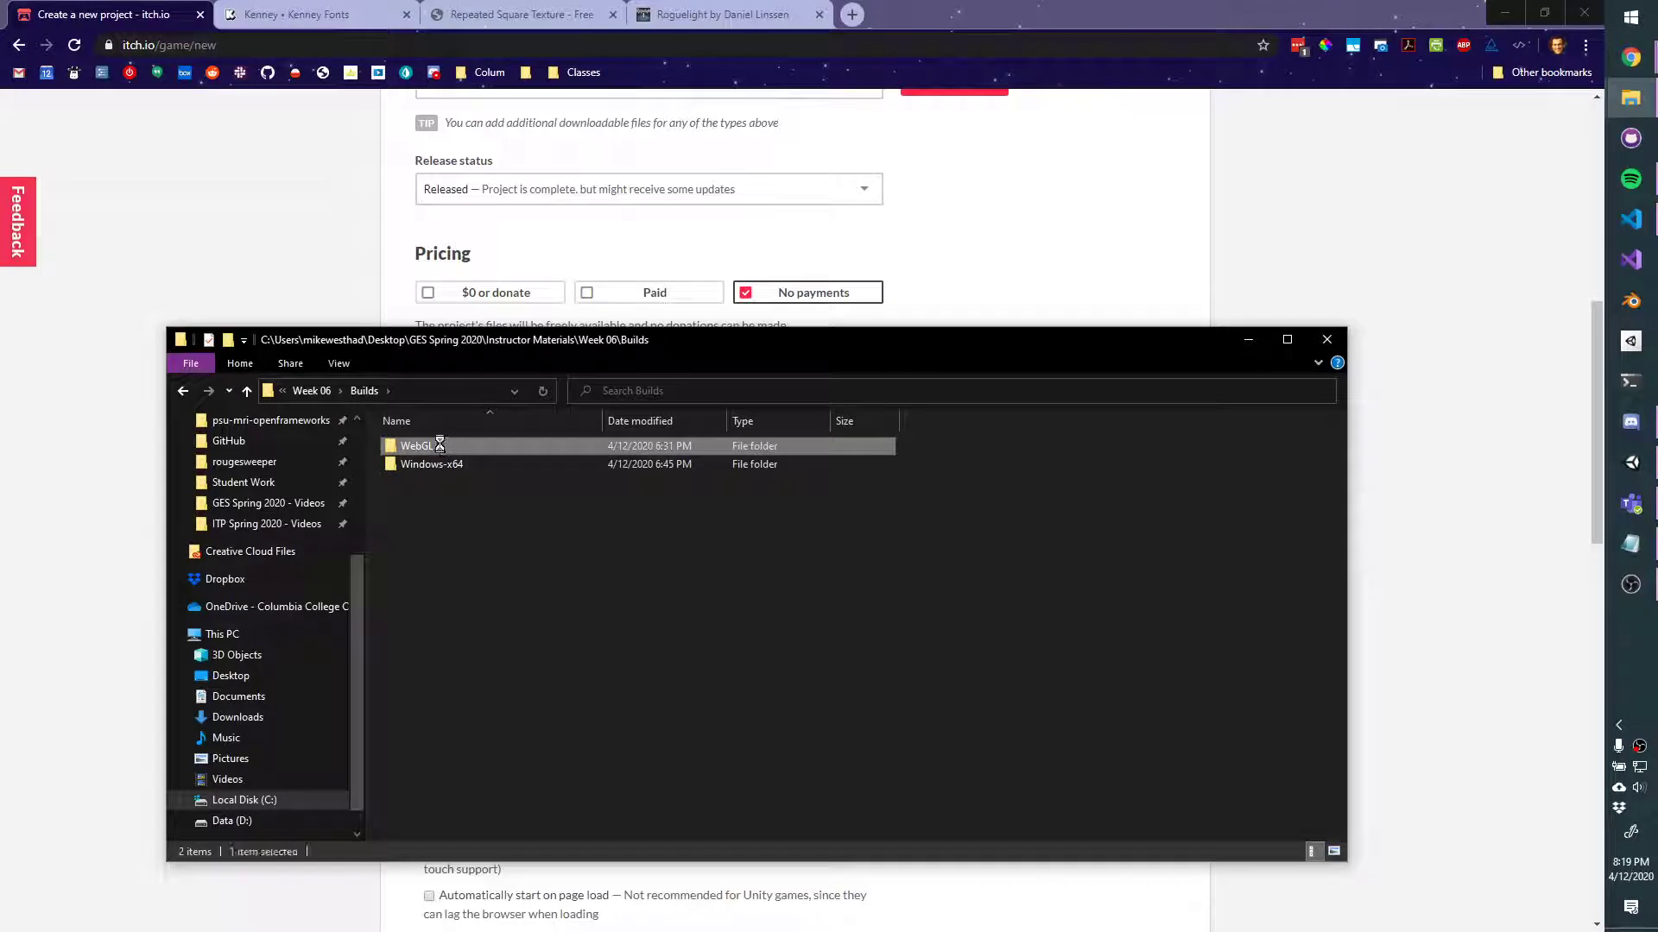
right_click(455, 450)
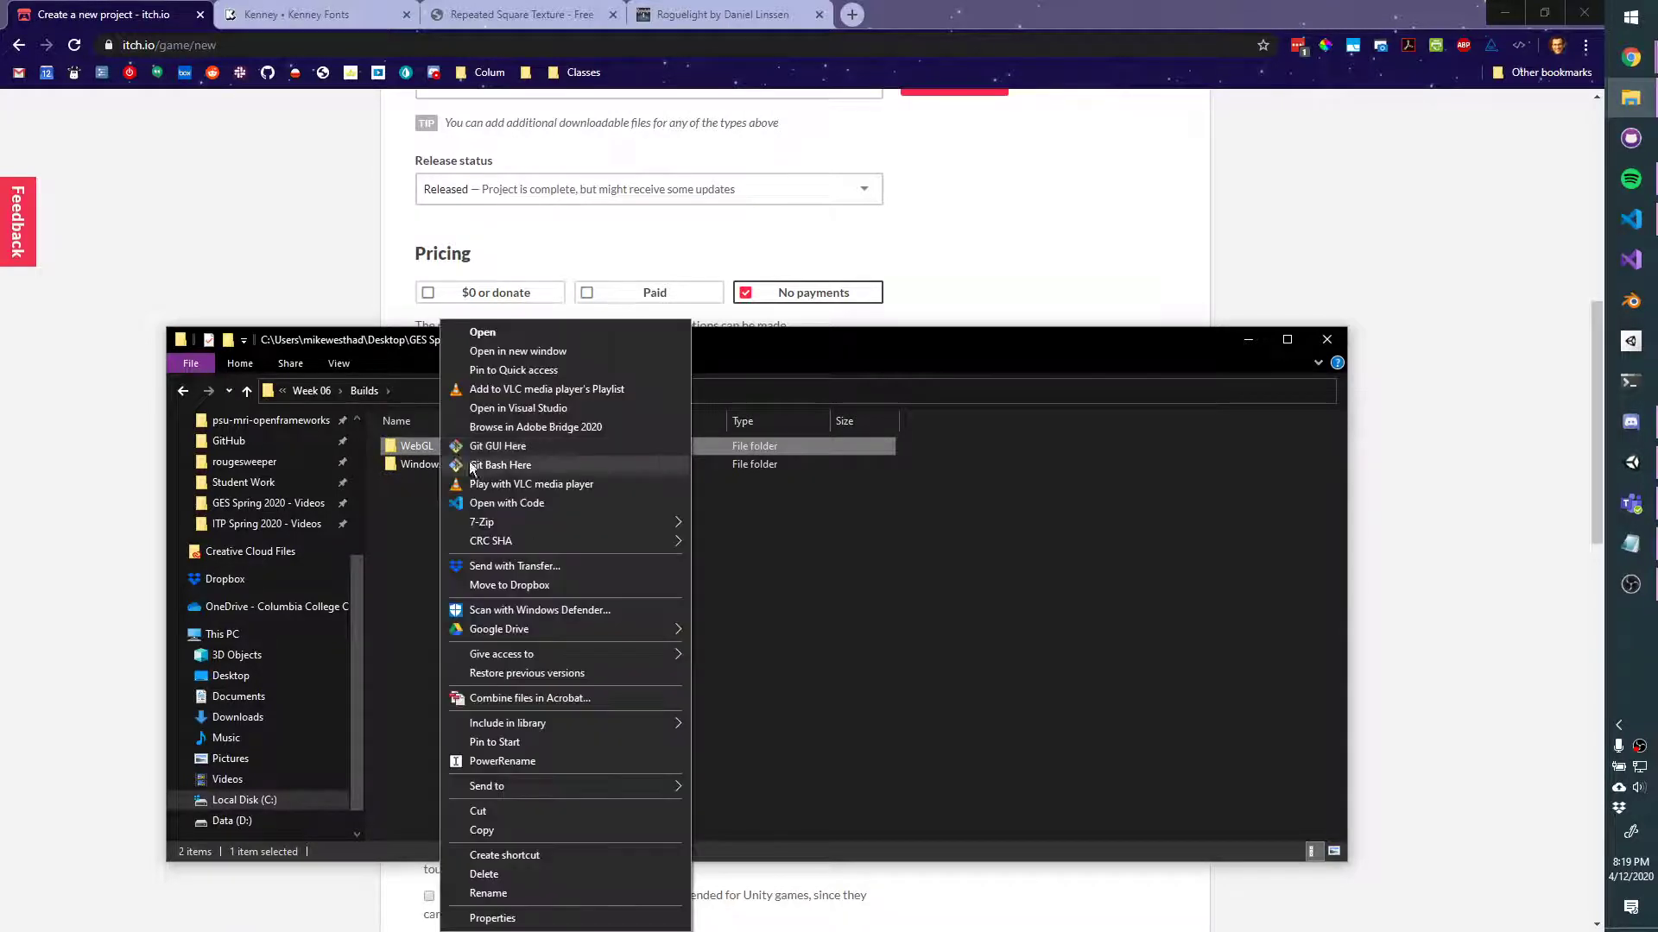
mouse_move(614, 787)
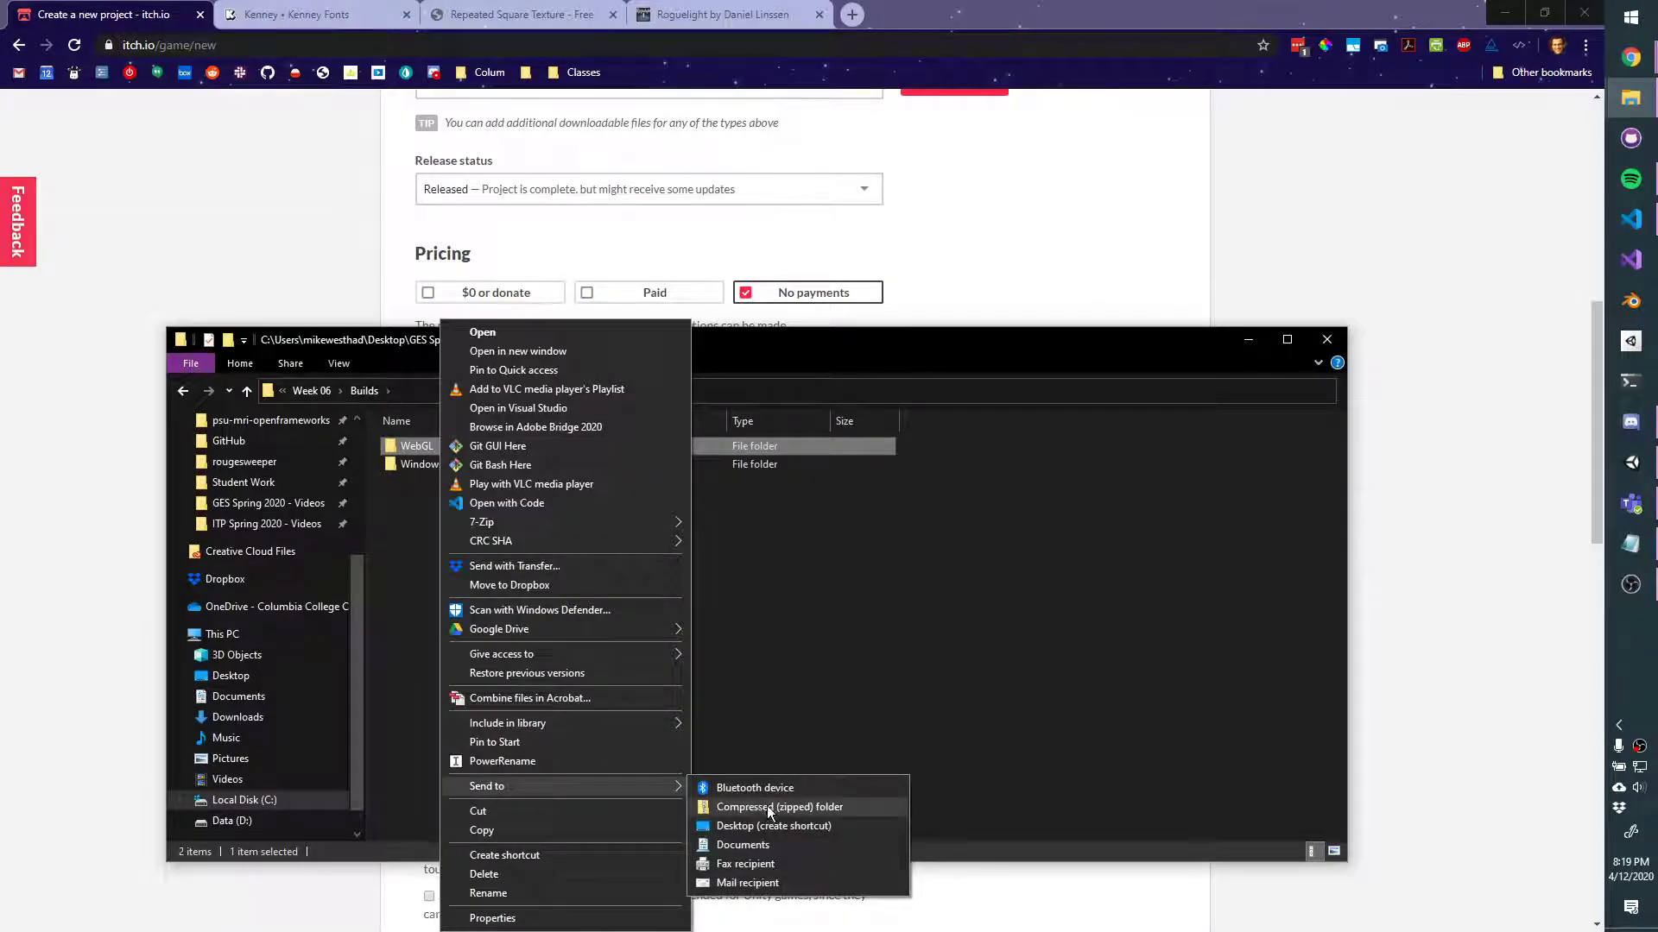
left_click(767, 805)
double_click(443, 446)
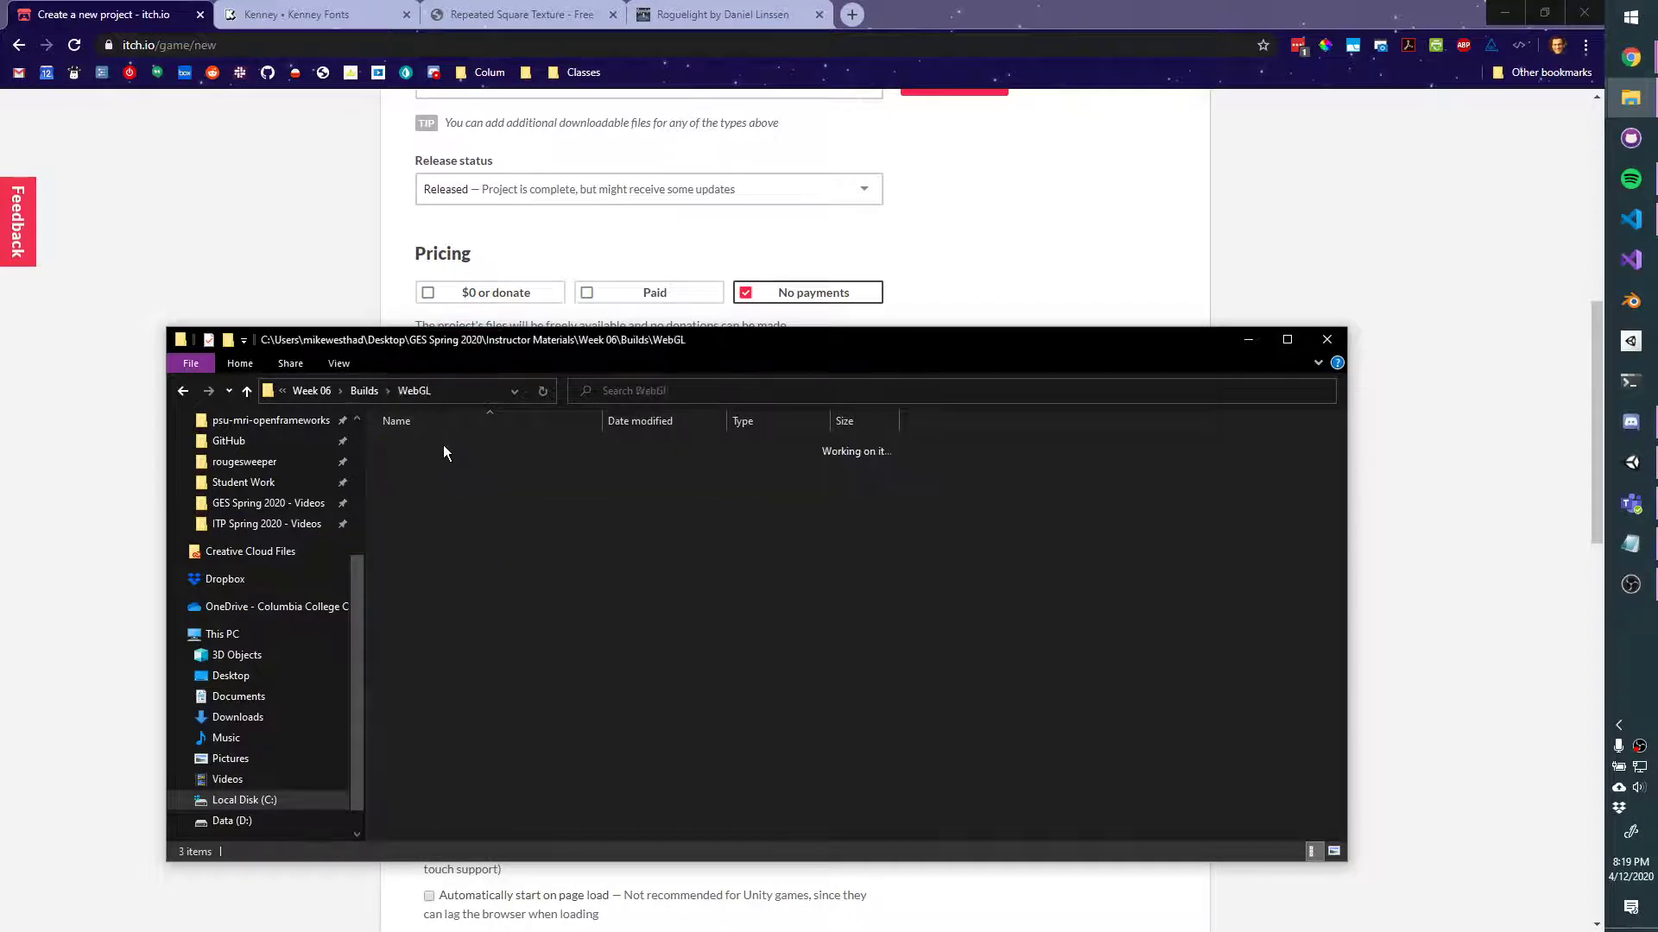
left_click_drag(477, 553, 404, 442)
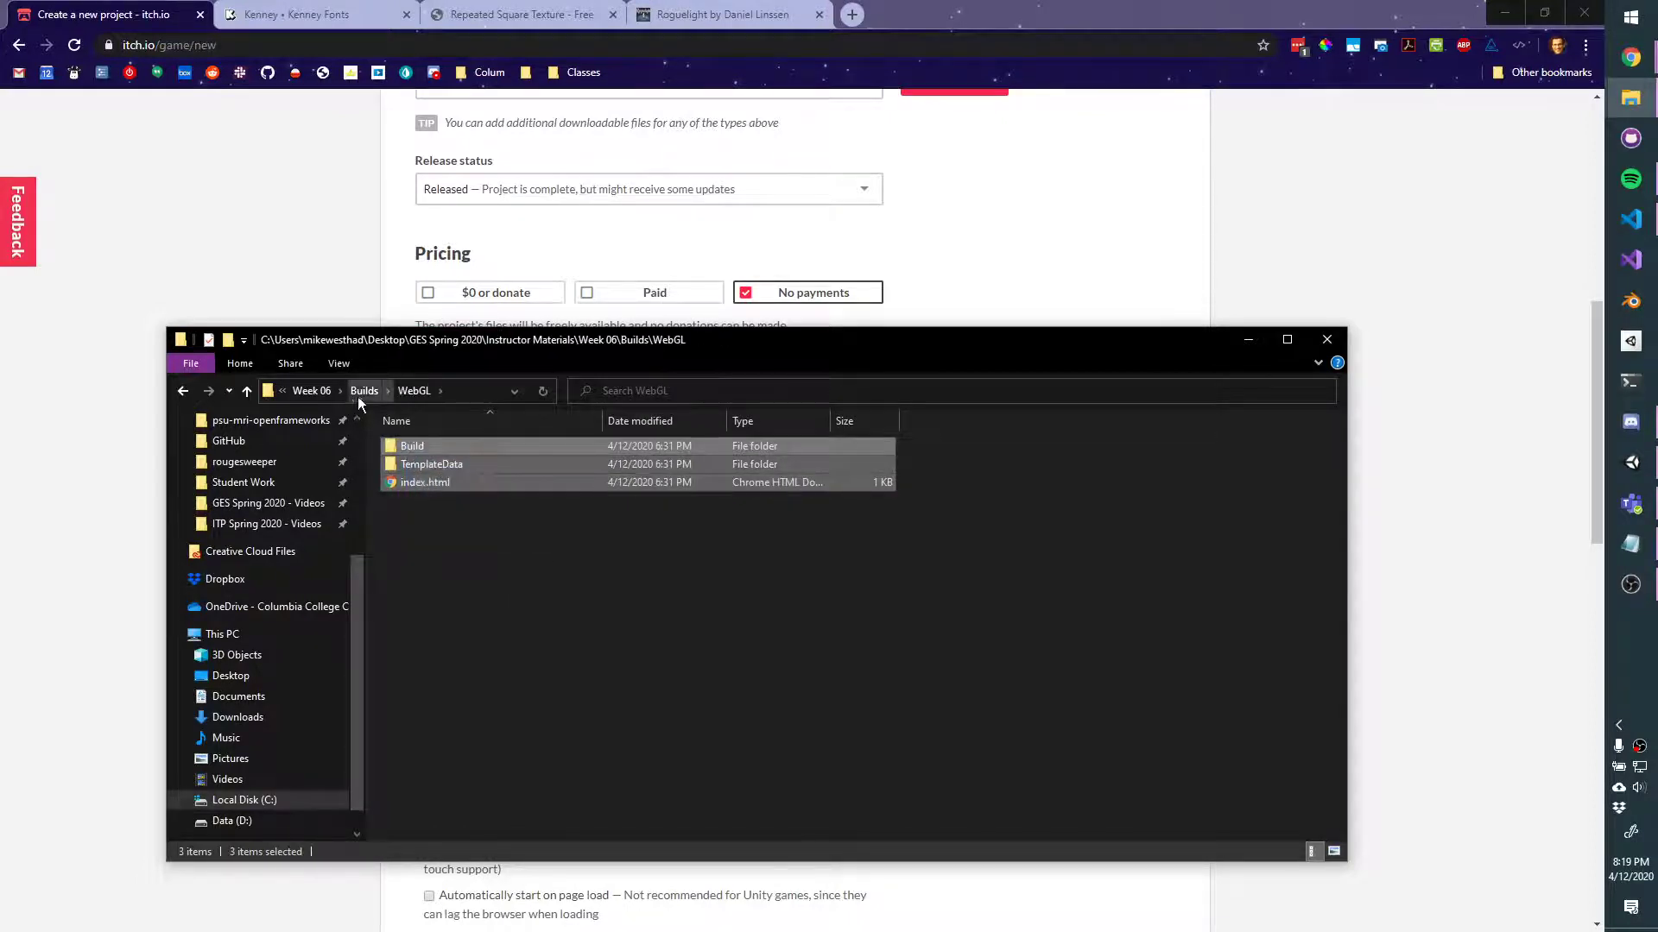
Inspect the contents of WebGL.zip, including its inner WebGL folder, and return to the Builds folder
left_click(360, 389)
double_click(460, 484)
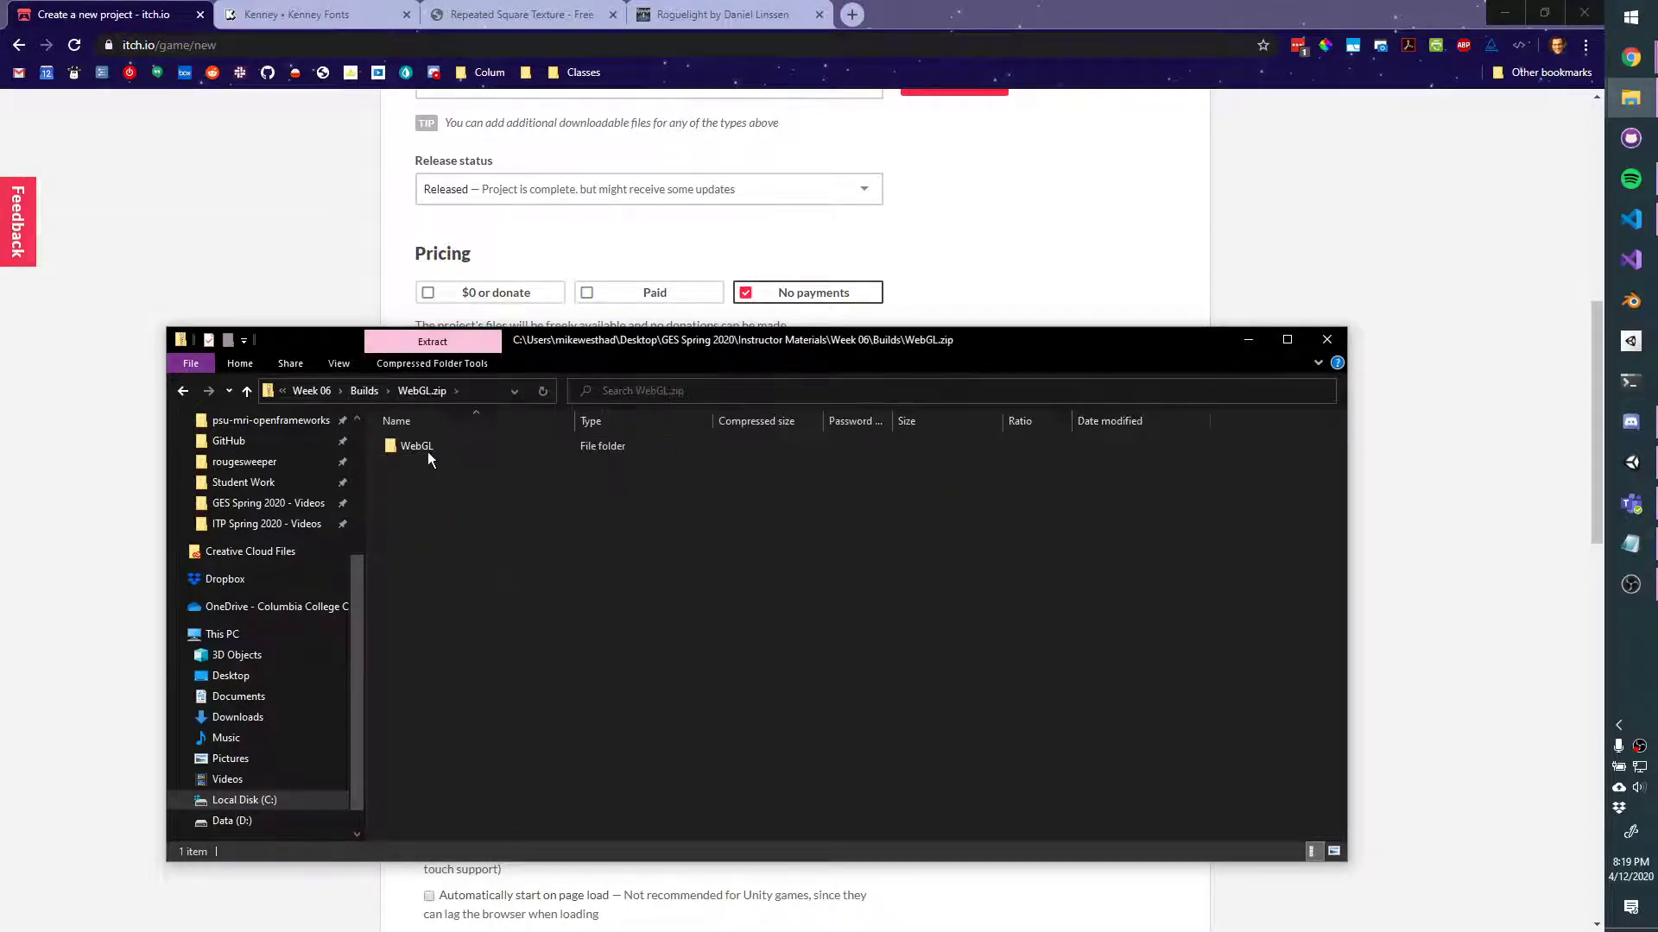
double_click(427, 453)
left_click_drag(506, 561, 489, 607)
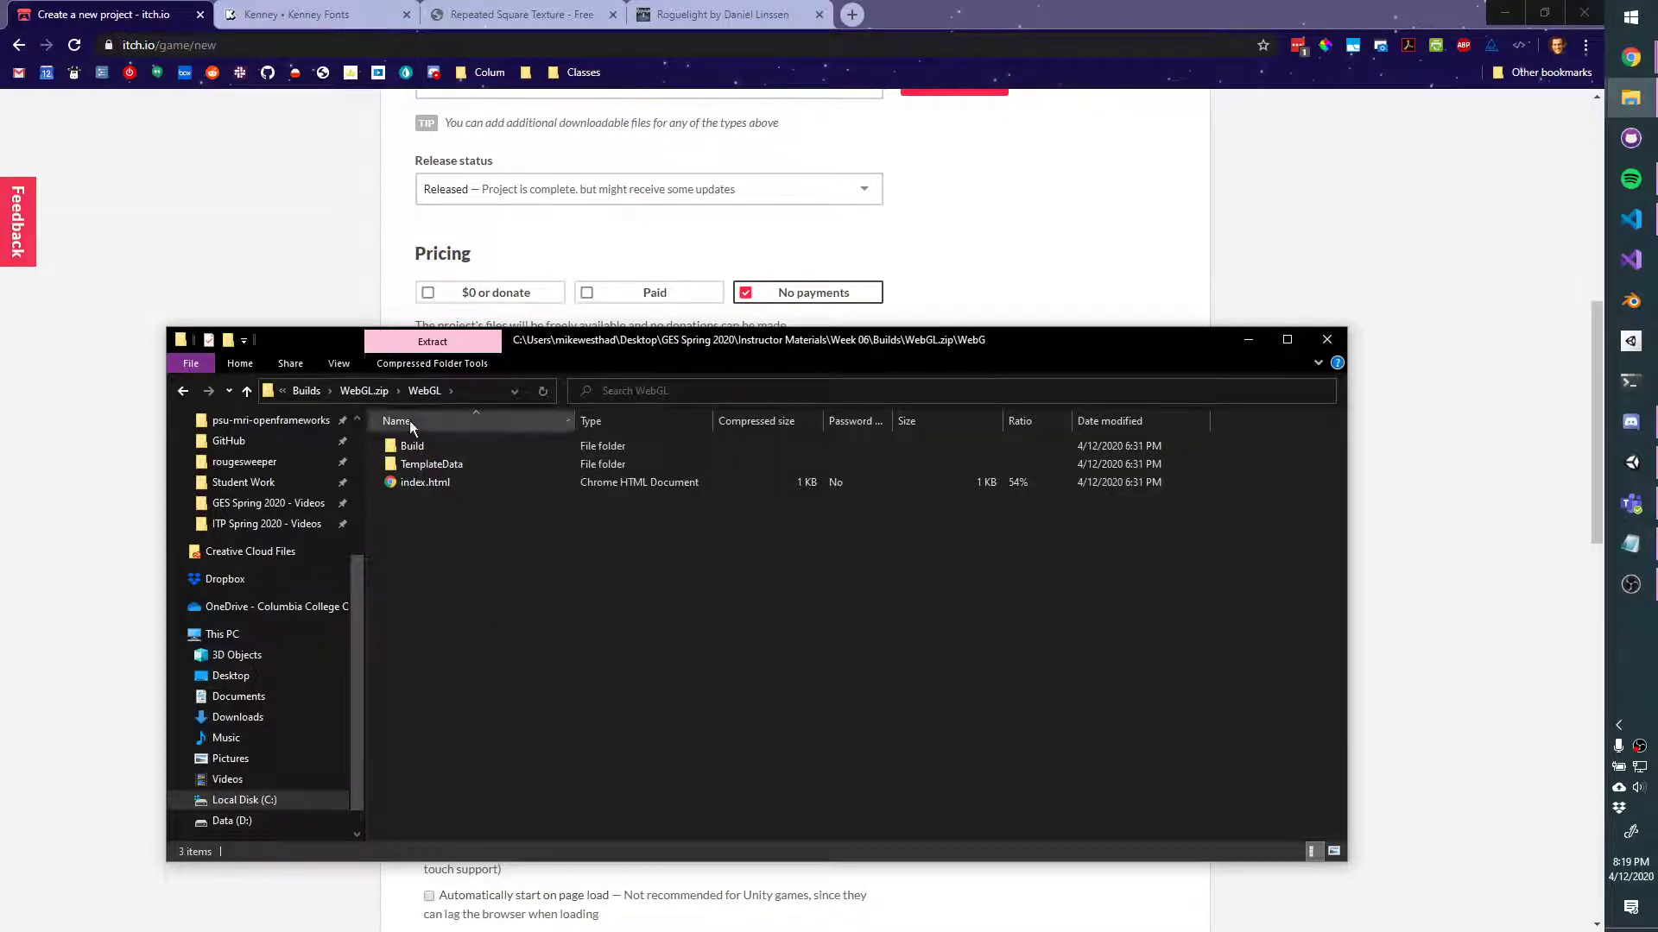
left_click(377, 393)
key("alt+Up")
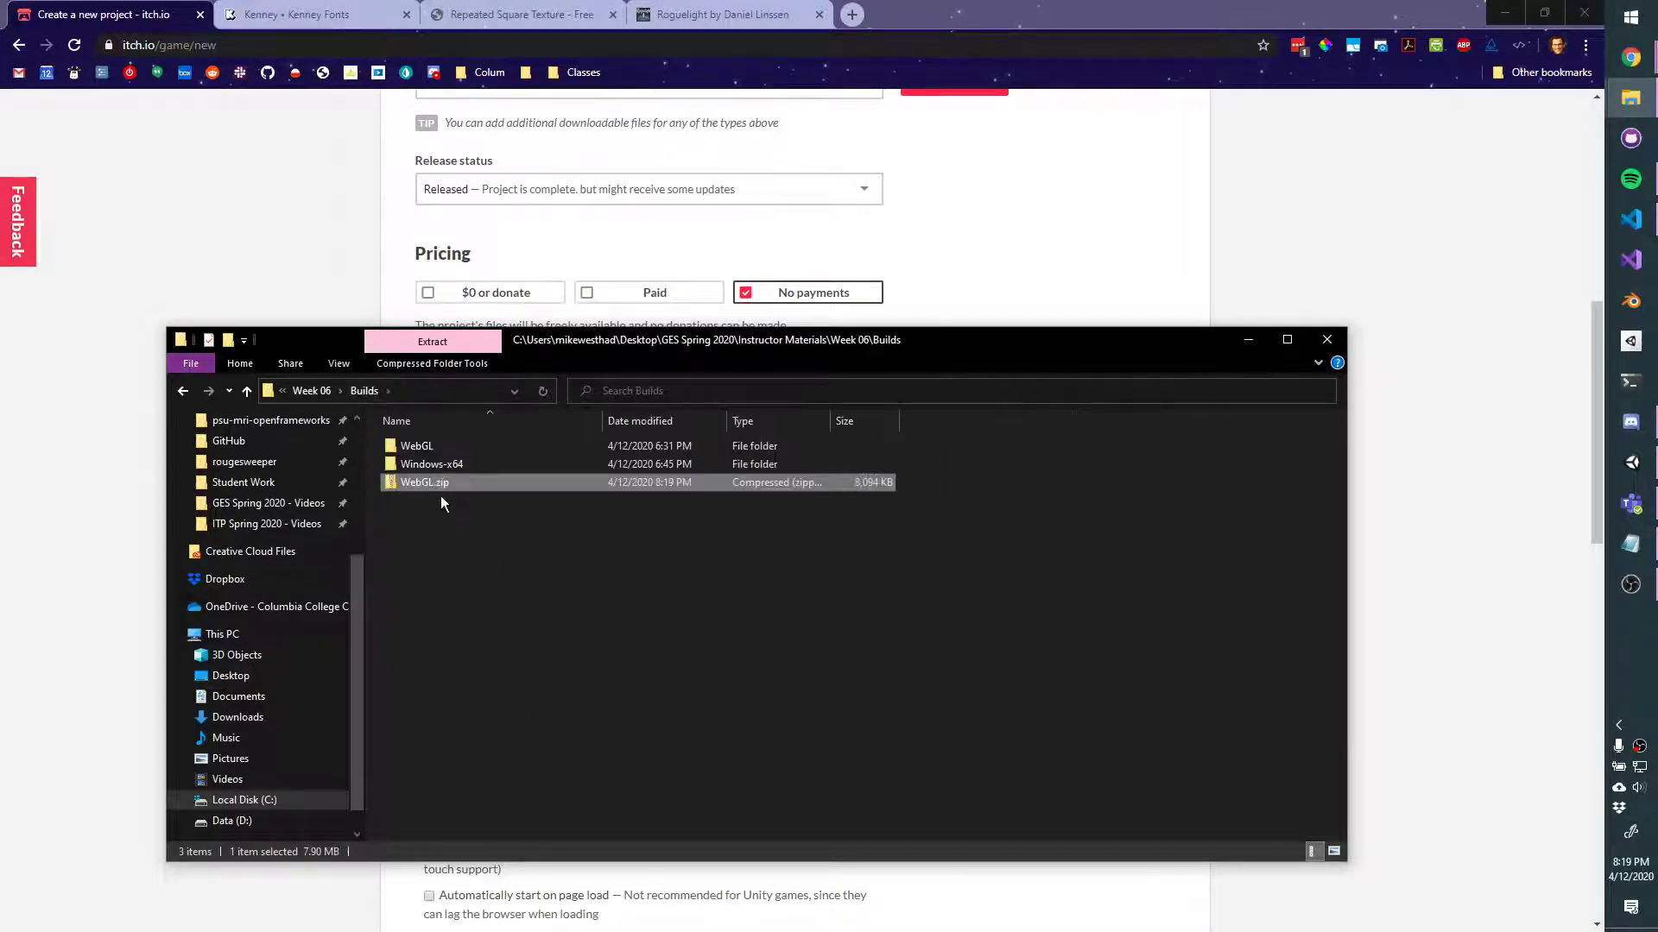
Switch to the browser, upload WebGL.zip to the itch.io project, and mark the file as played in the browser
left_click_drag(415, 481, 503, 509)
key("alt+Tab")
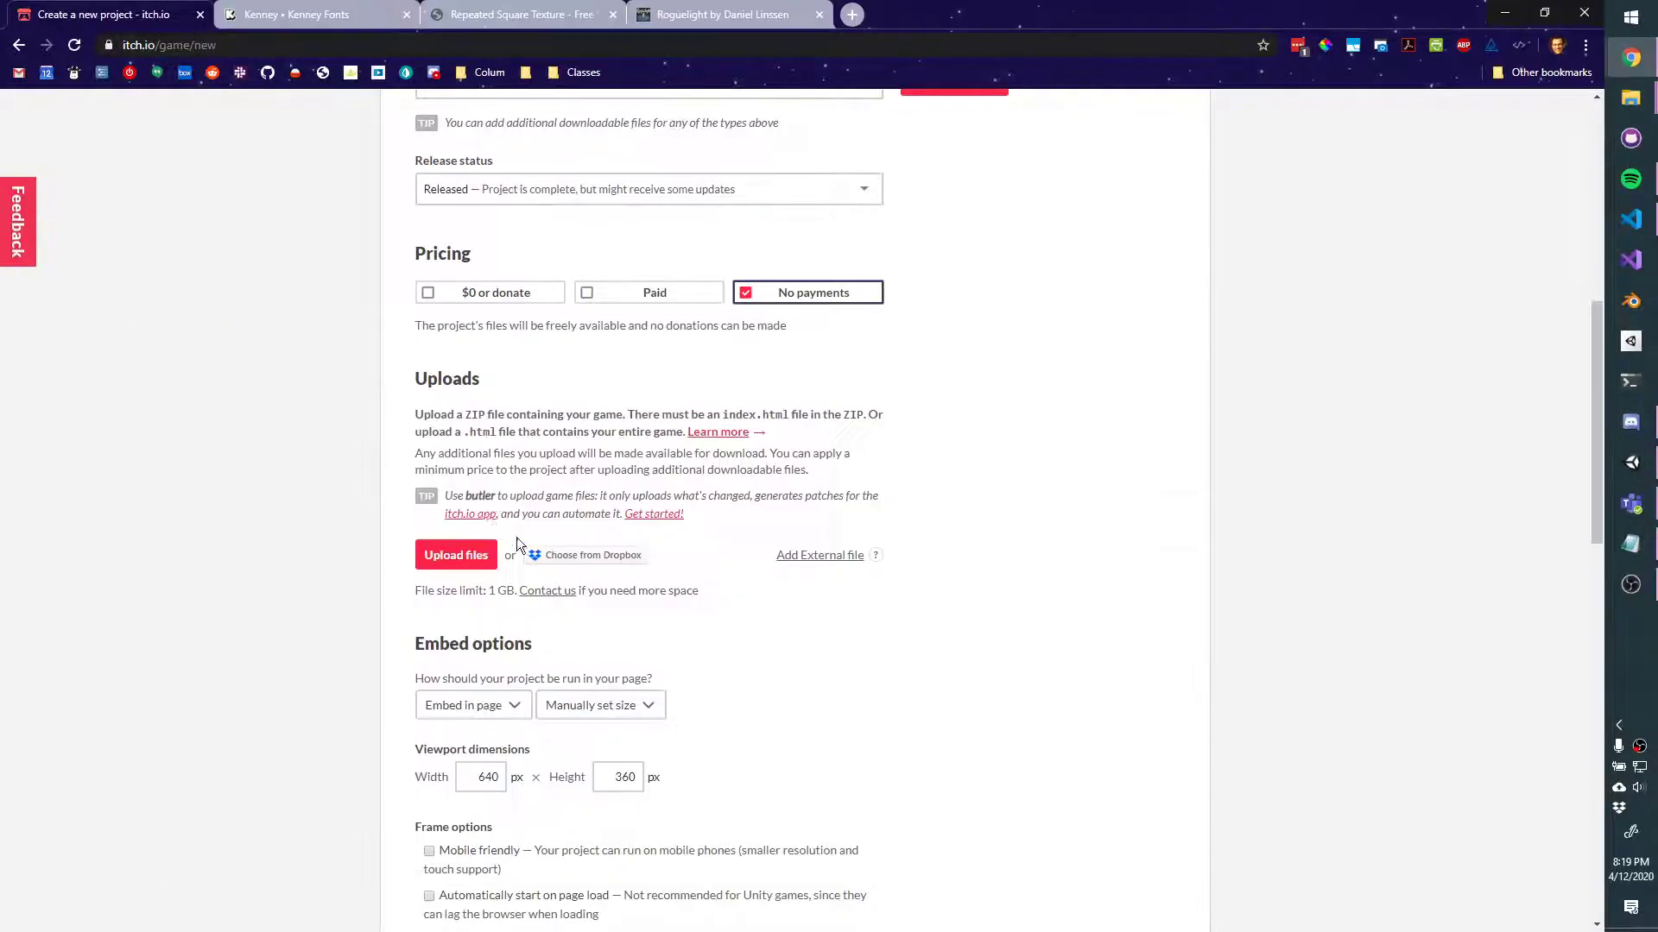
left_click(473, 557)
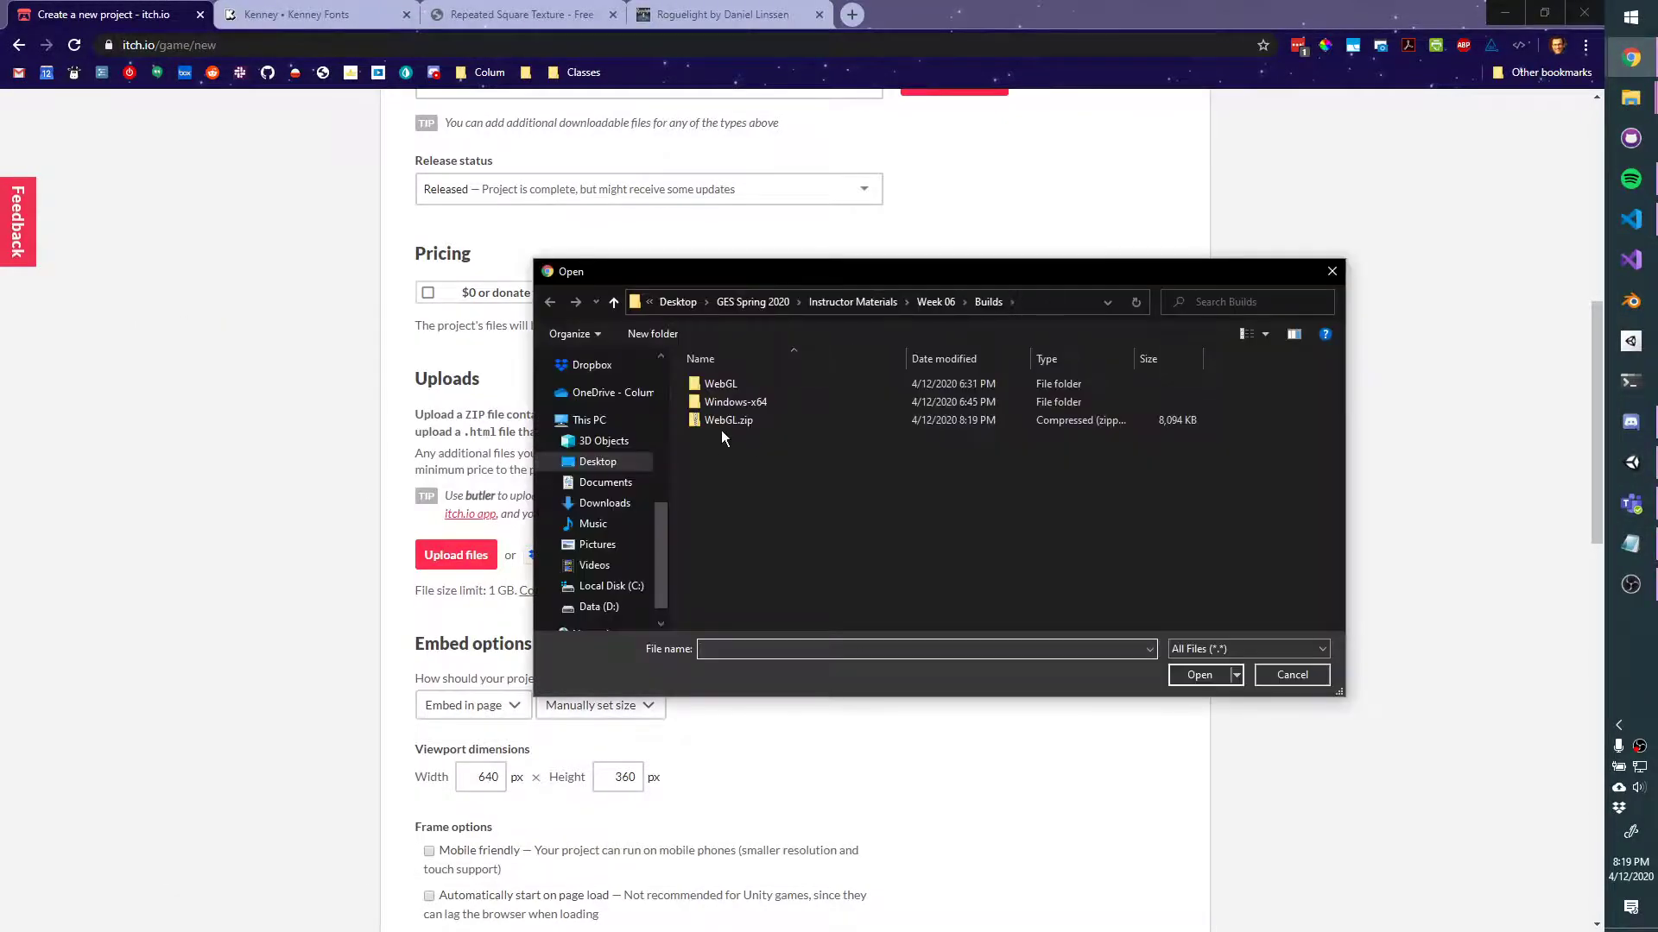
double_click(727, 420)
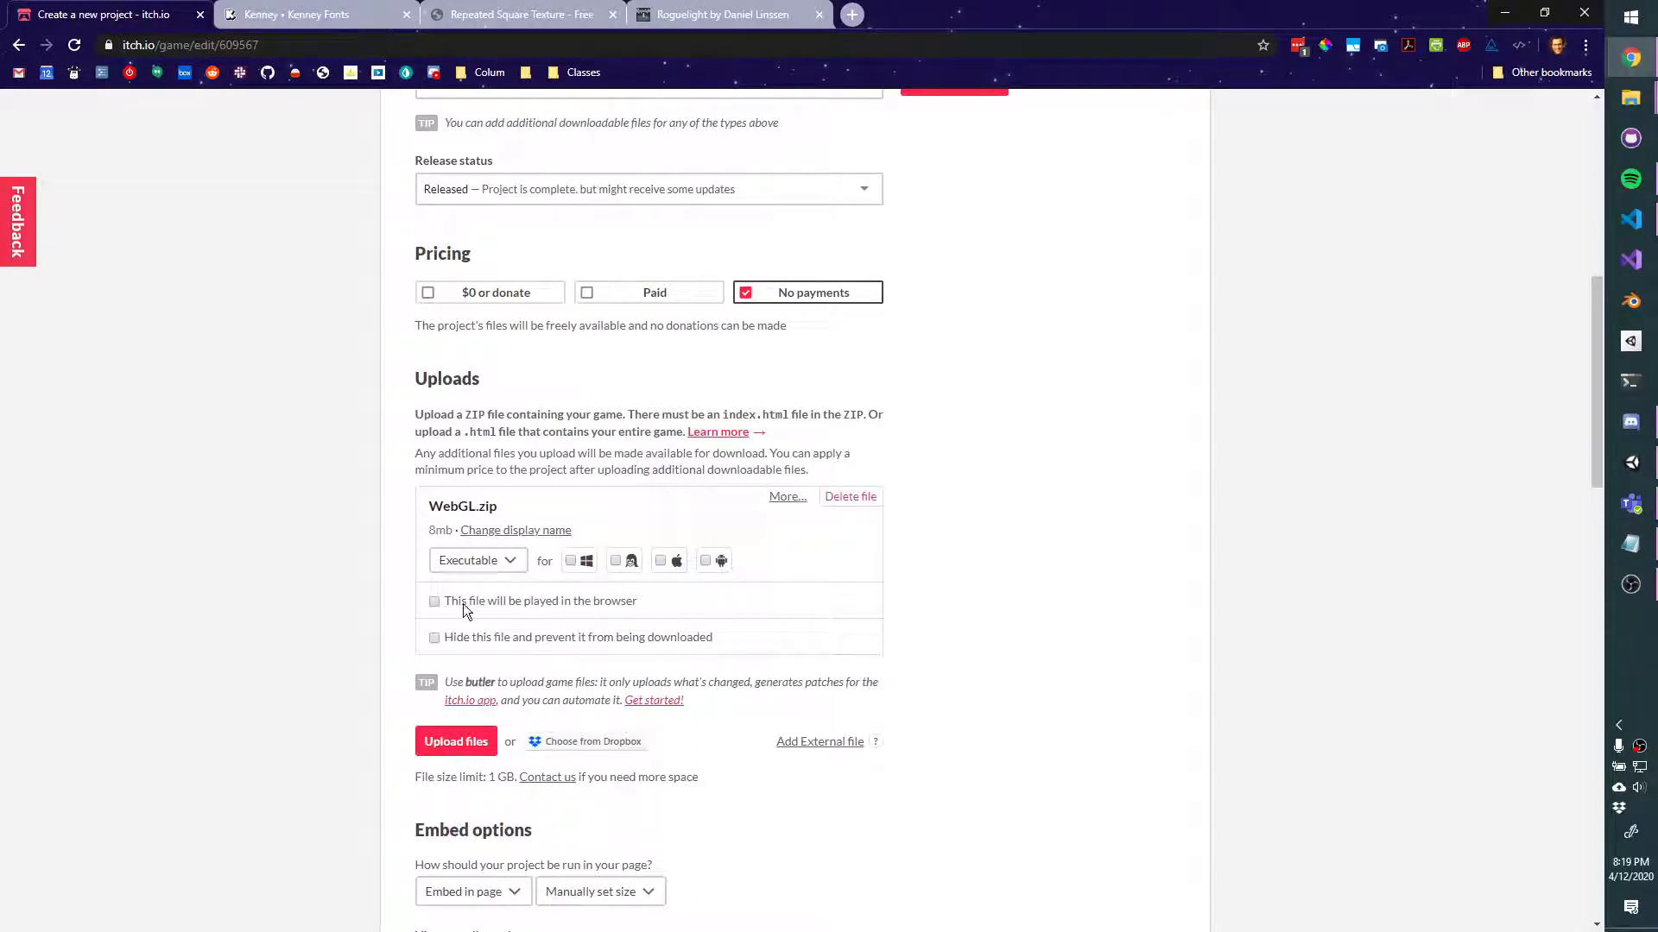
left_click(436, 602)
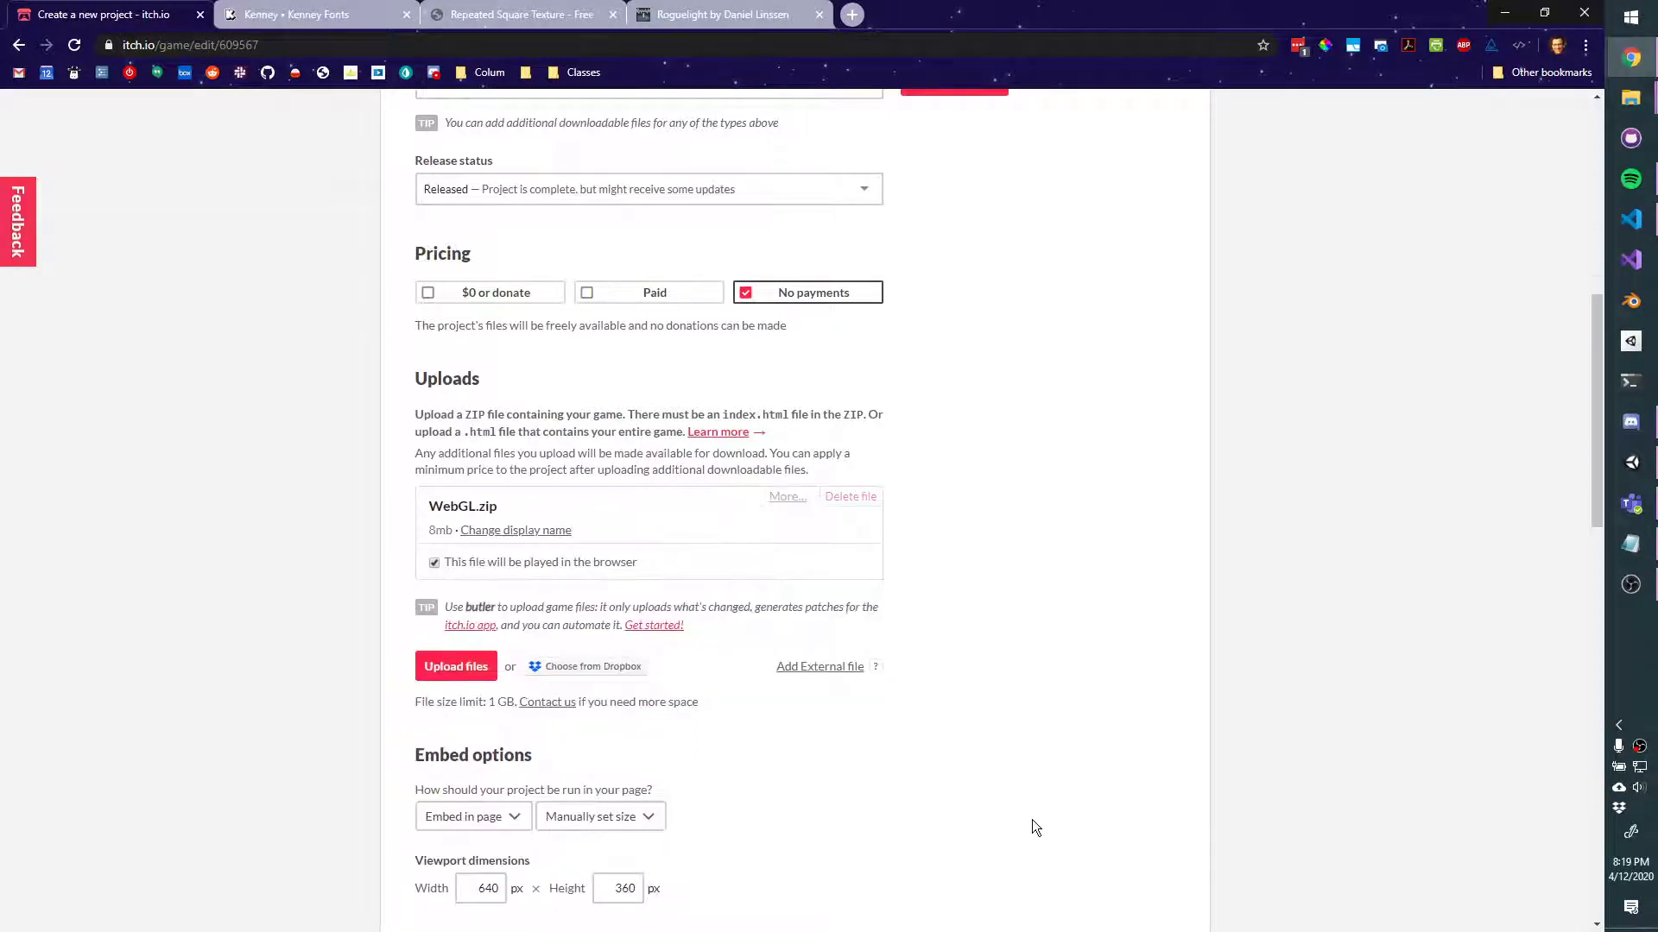
Set the embed sizing to Auto-detect size (Unity HTML only)
scroll(750, 690, "down", 4)
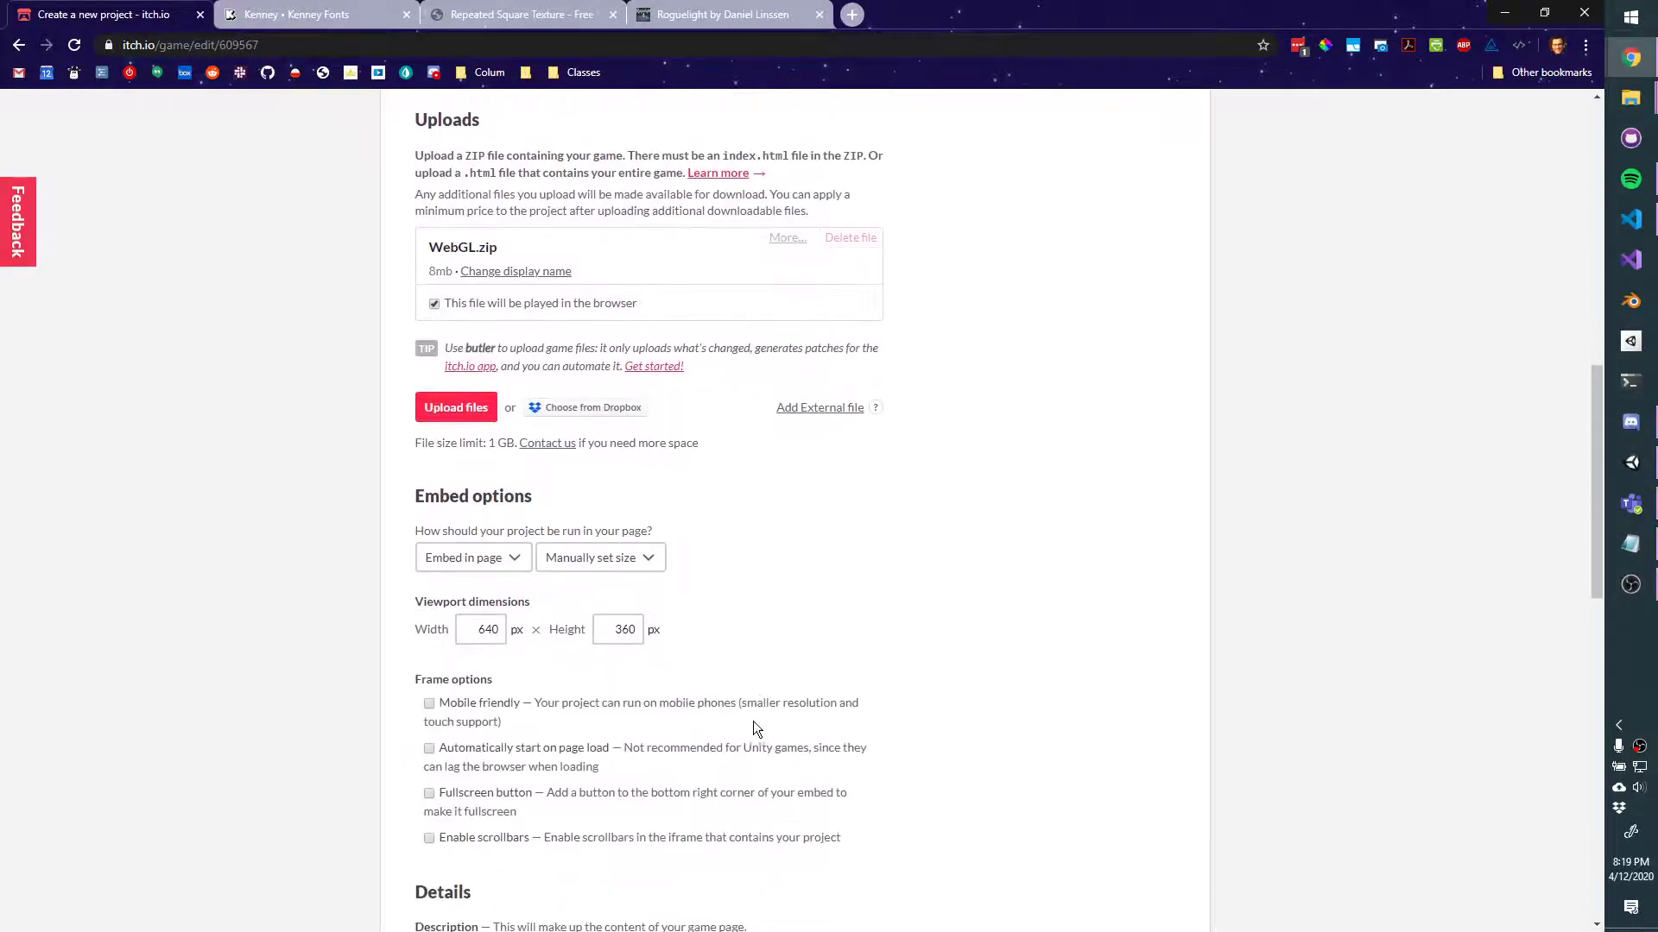
scroll(718, 742, "down", 1)
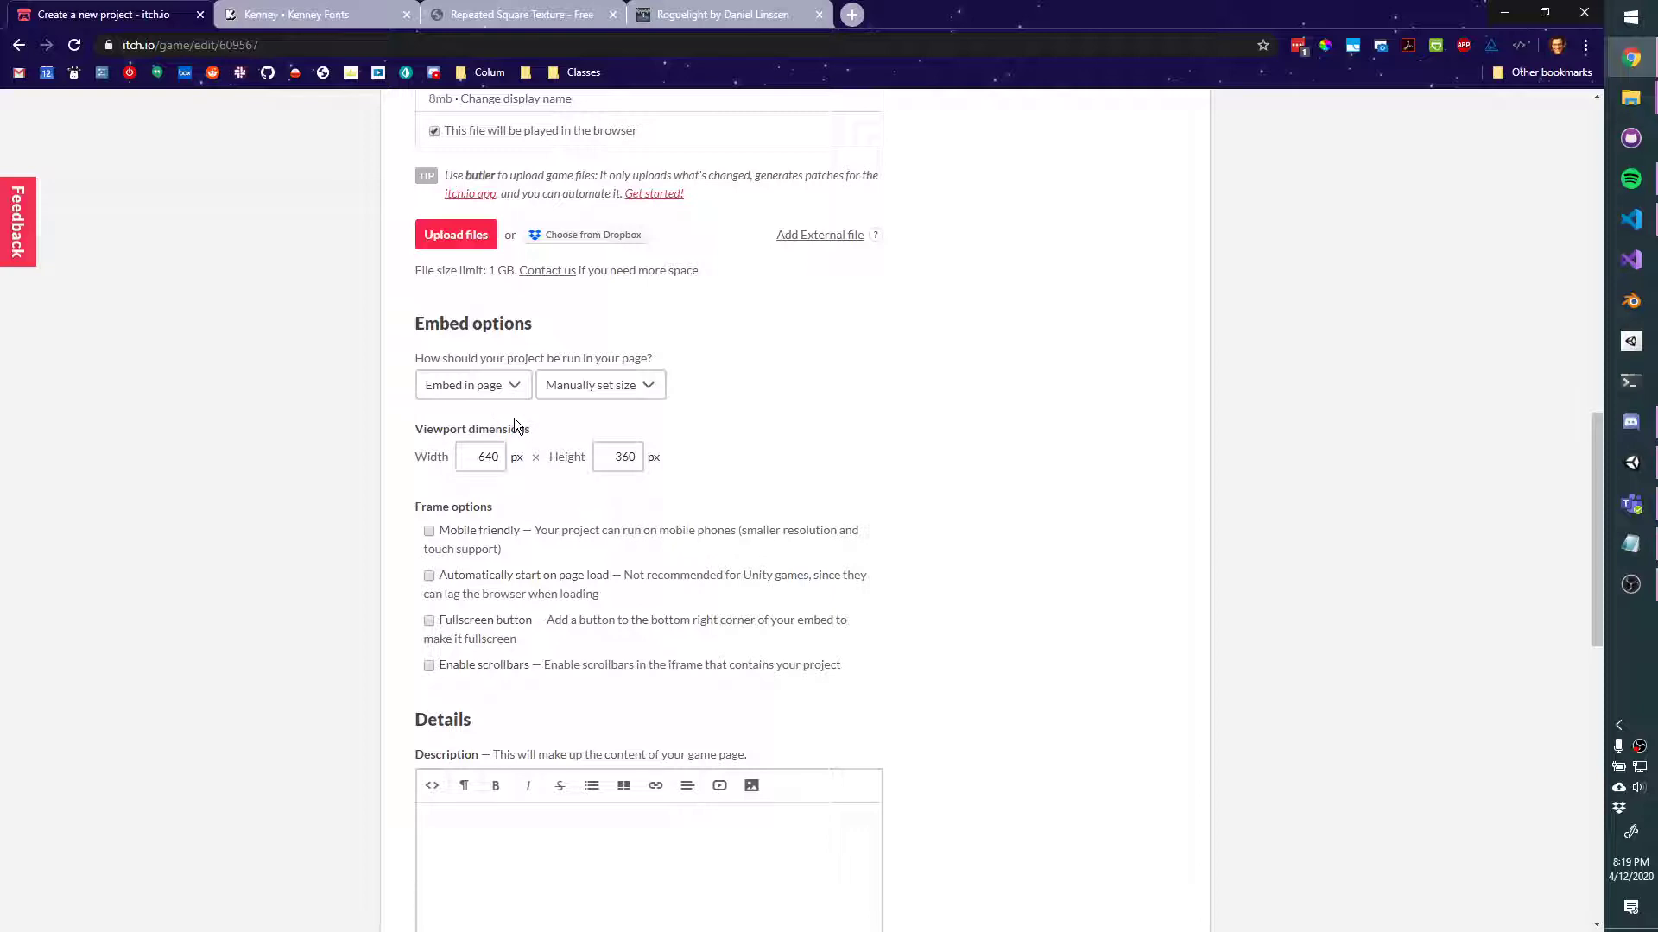
left_click(594, 385)
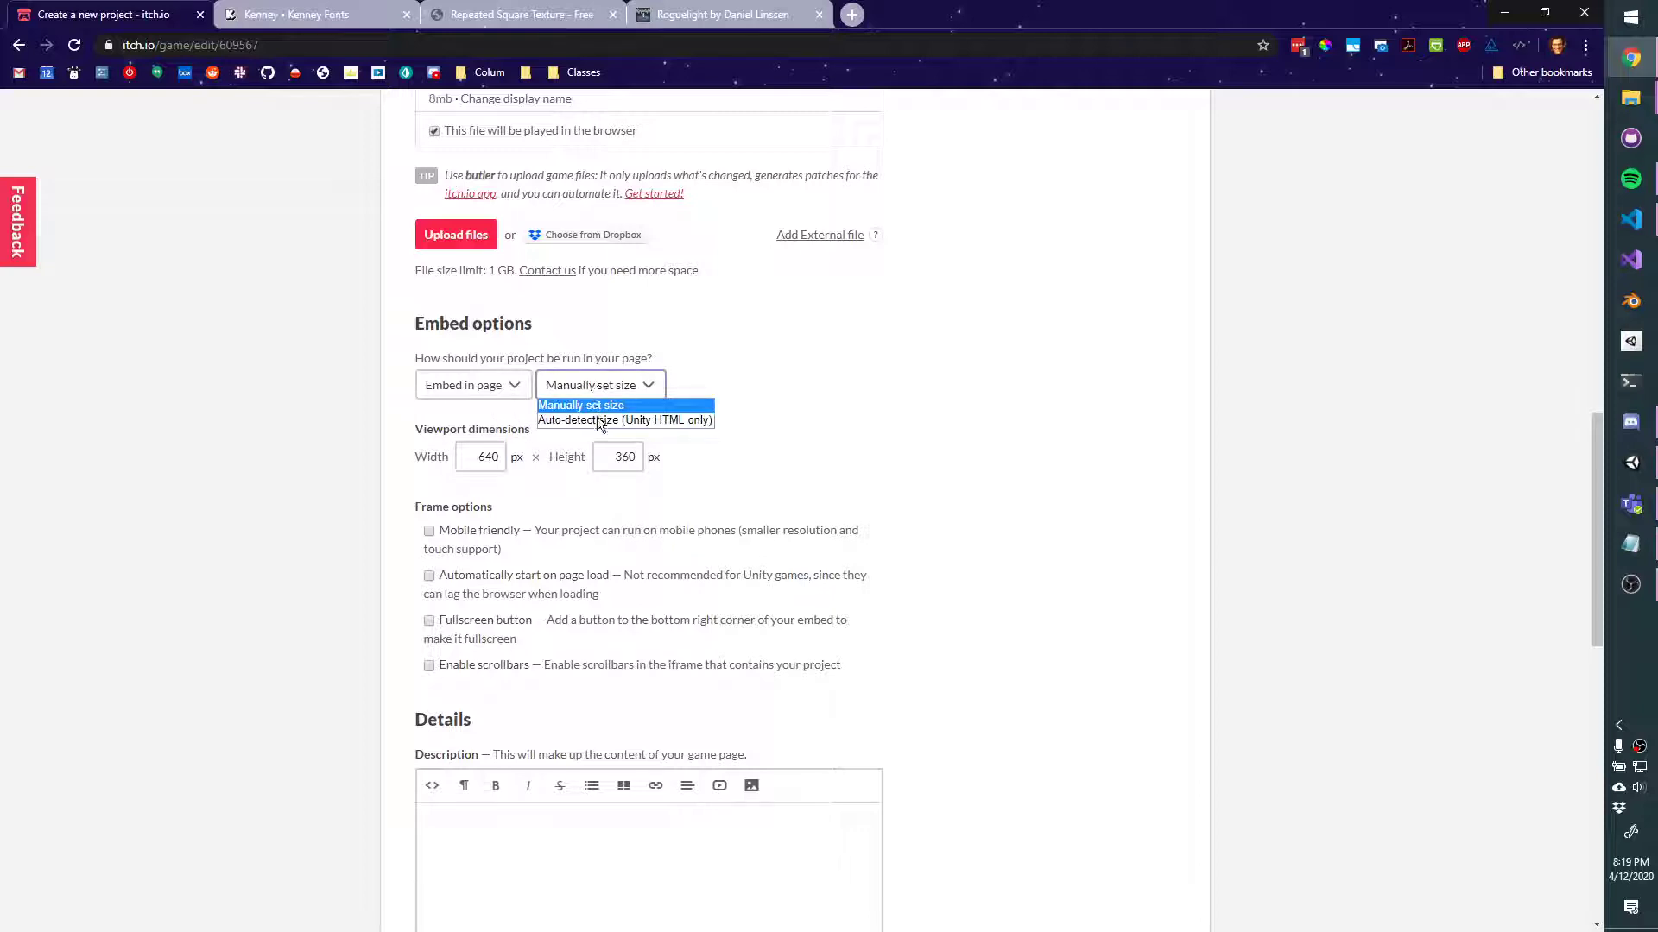
left_click(597, 418)
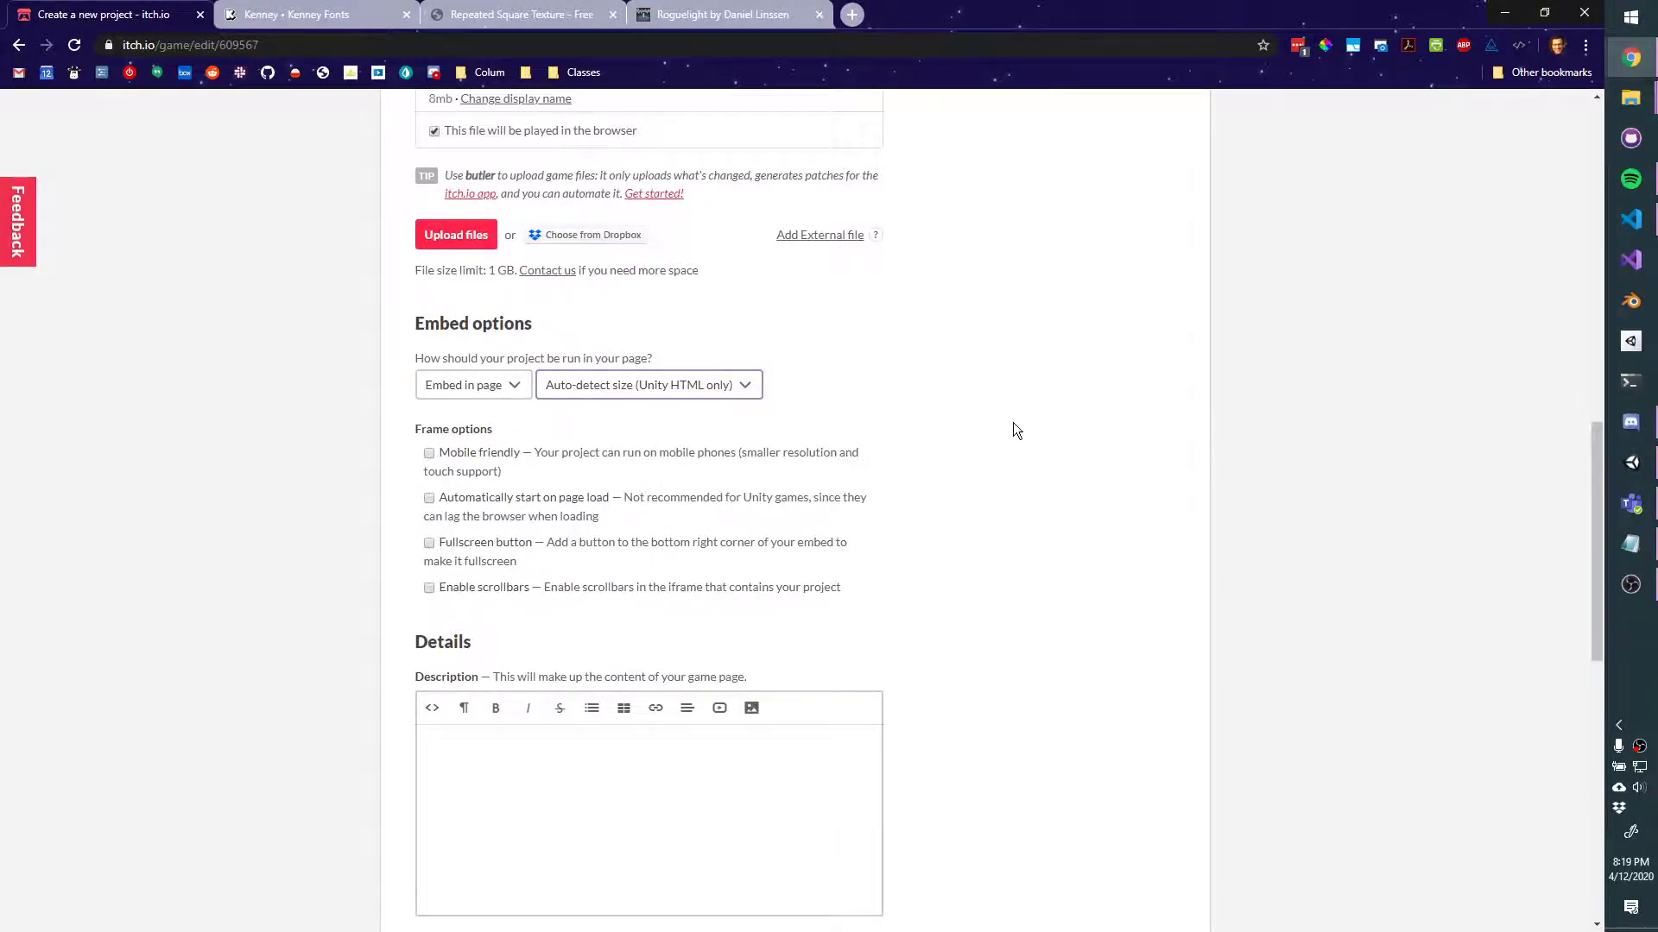
Save the project as a draft and view its page
scroll(1010, 432, "down", 3)
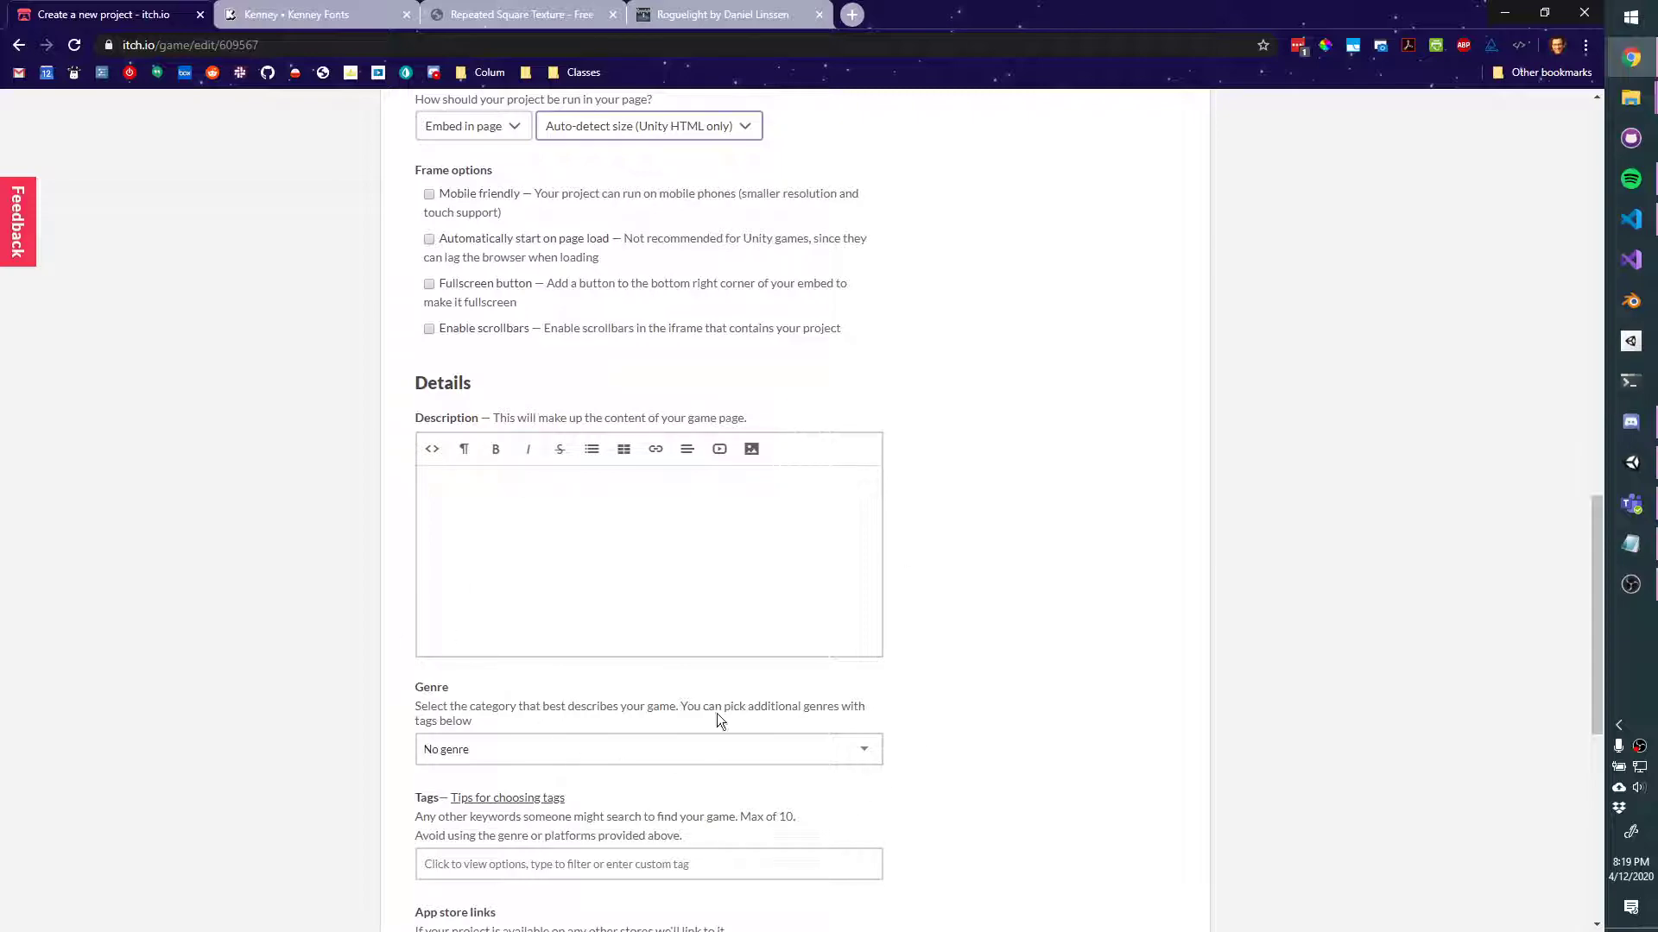
scroll(954, 593, "down", 7)
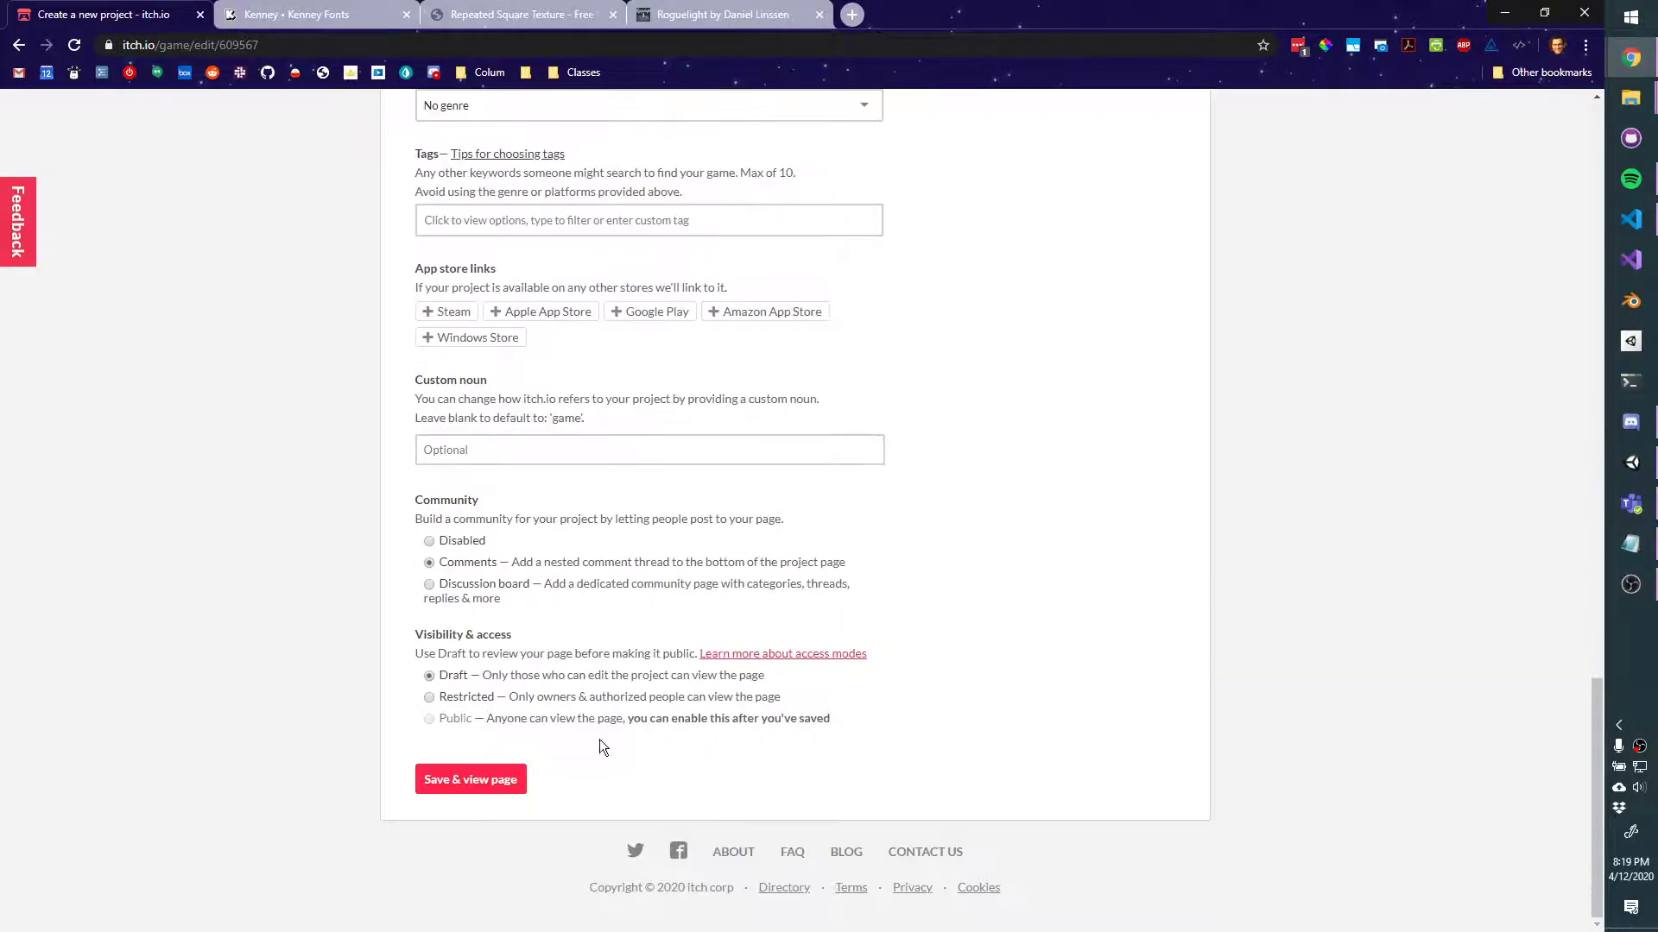
left_click(474, 786)
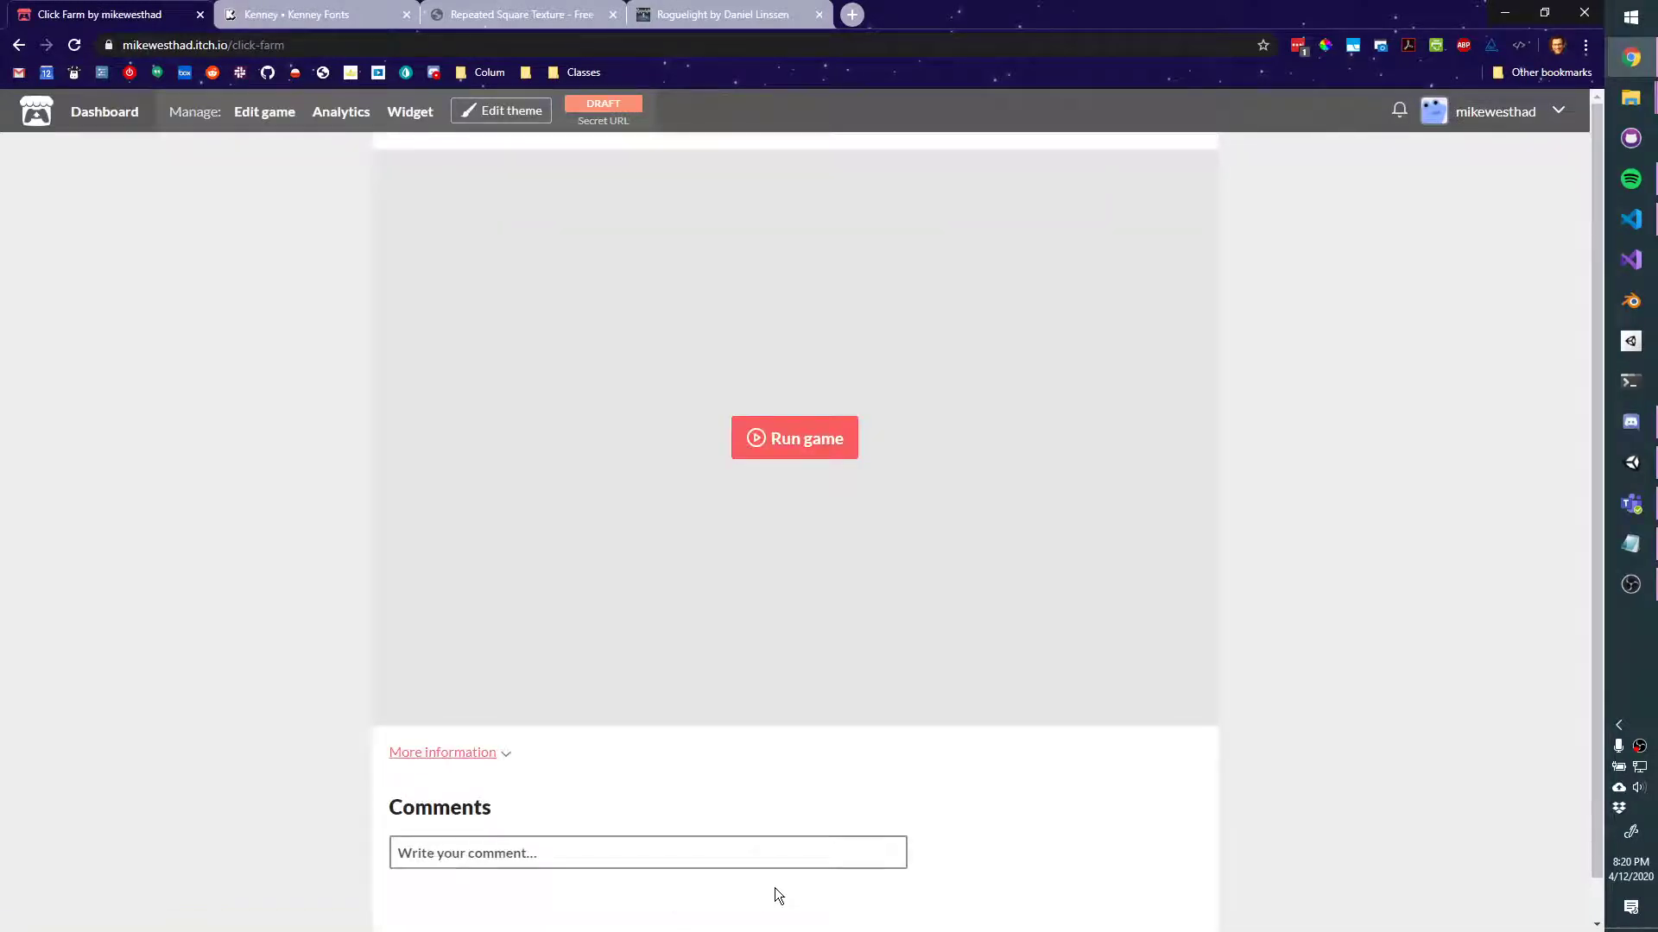
Run the embedded game on the draft page, try its menu options, and return to the project editor
left_click(796, 441)
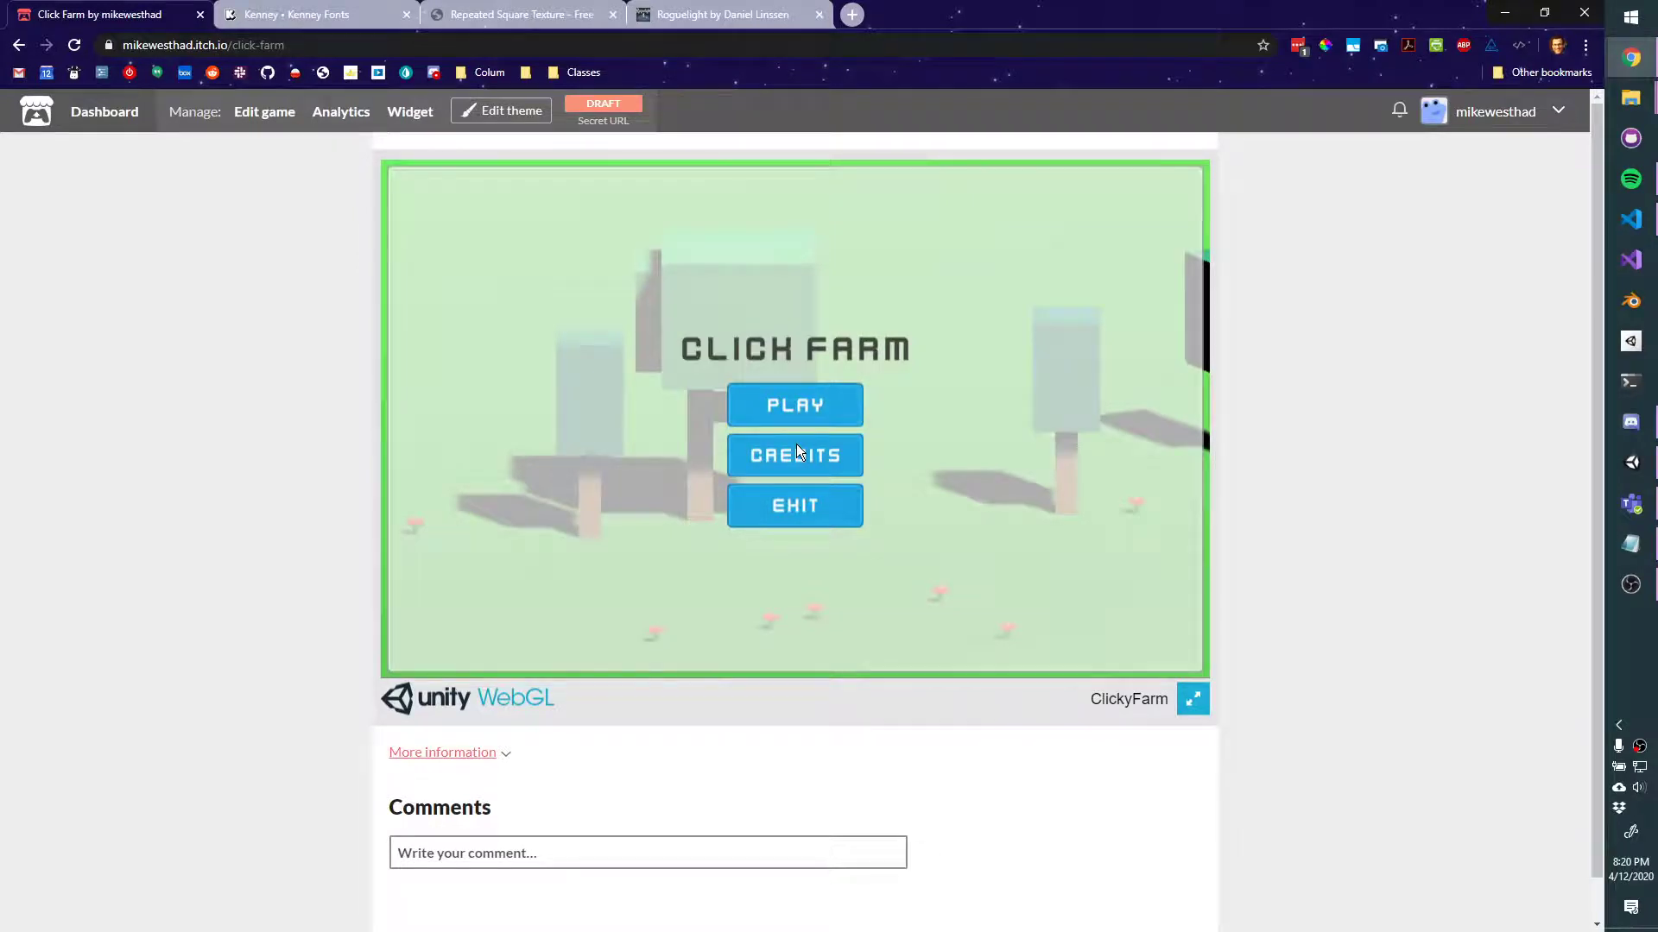
left_click(796, 446)
left_click(822, 505)
left_click(17, 46)
Add the headings Description, Instructions and Credits on separate lines of the project's description and make them bold
scroll(977, 546, "up", 15)
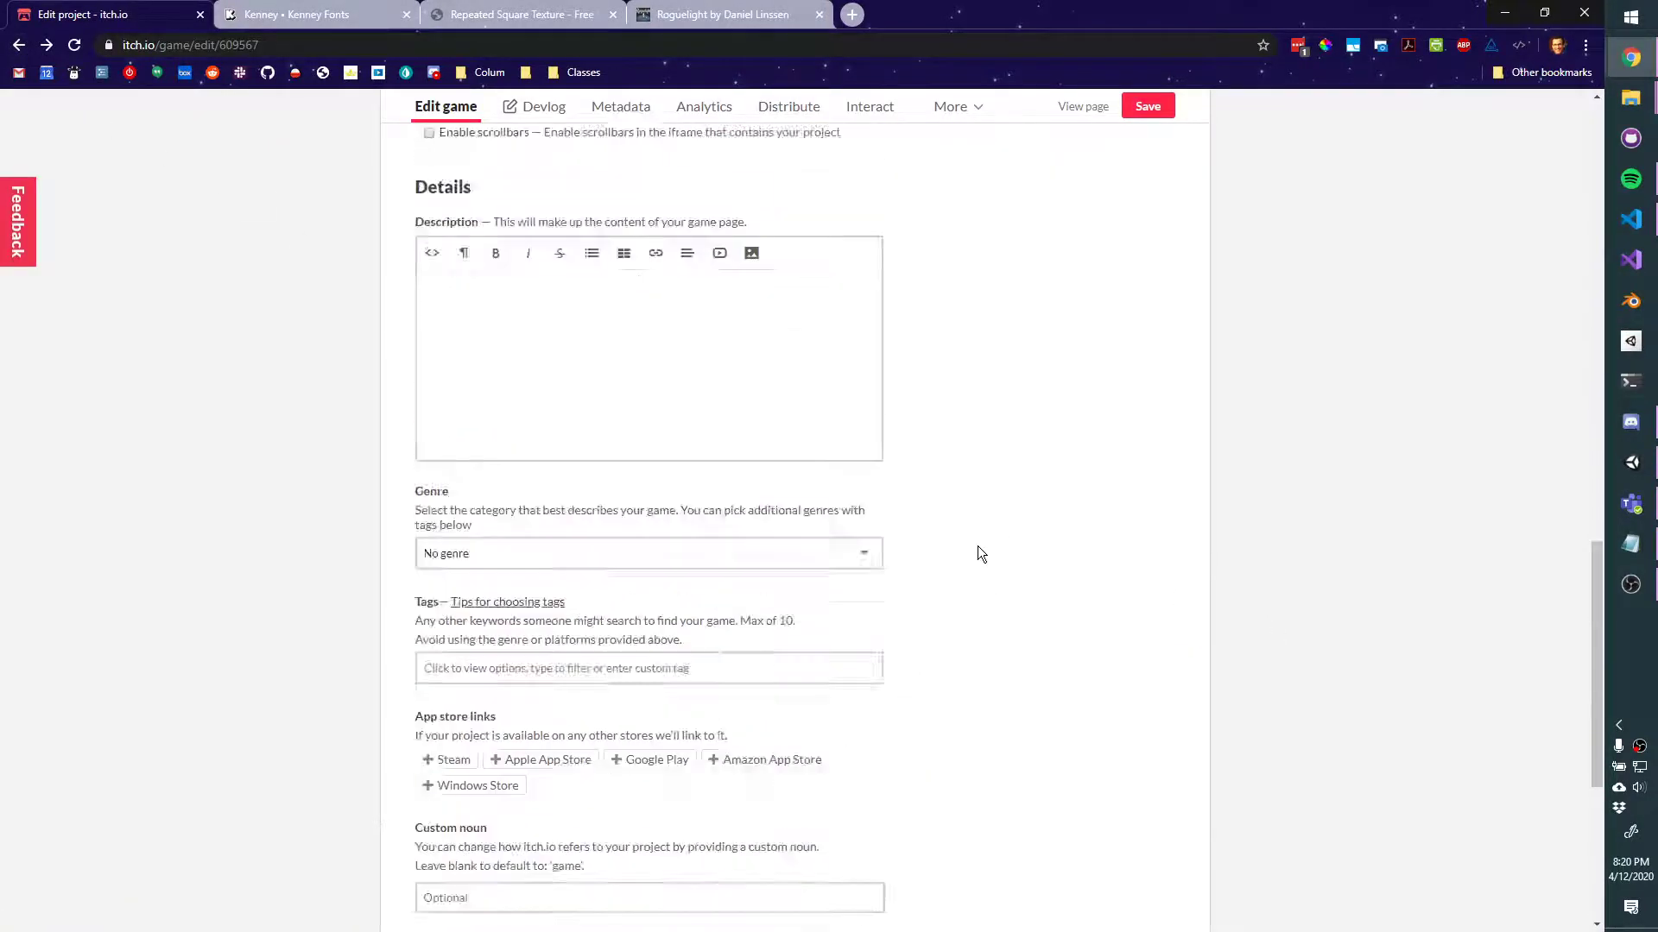
scroll(990, 565, "down", 2)
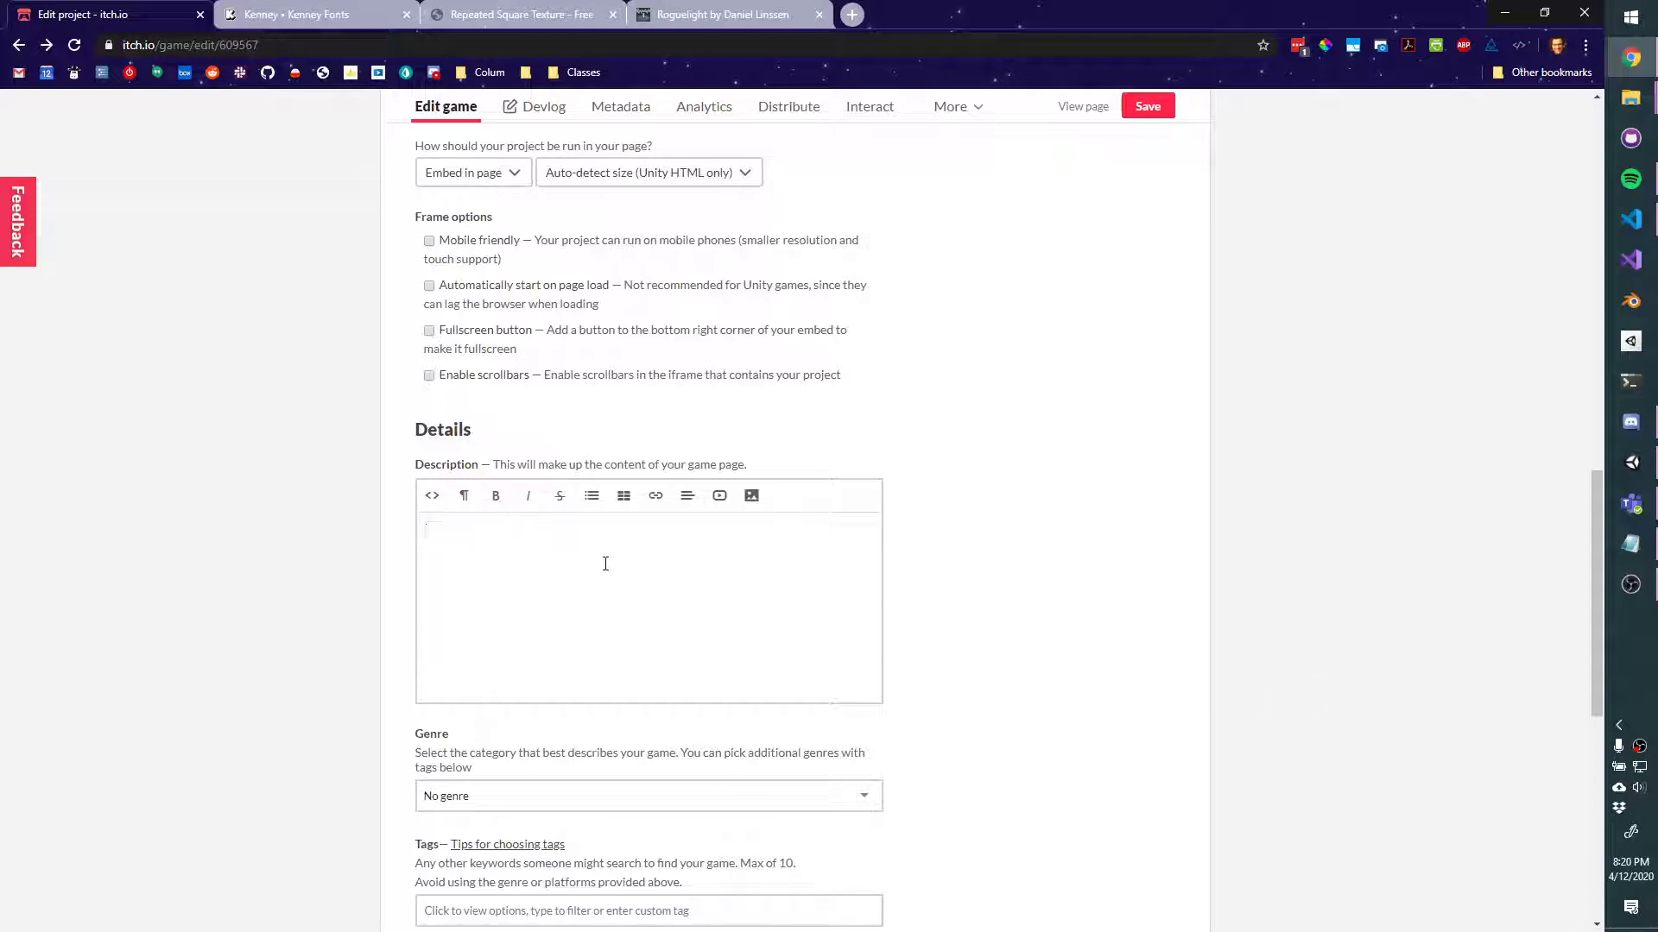
type("Description")
key("Return")
type("Instructions ")
type("Credits")
double_click(500, 532)
left_click(495, 494)
left_click_drag(491, 566, 423, 600)
left_click(496, 495)
Below the Description heading, enter "Your description will be better! This is just a demo project from class that shows how to make a menu."
left_click(548, 559)
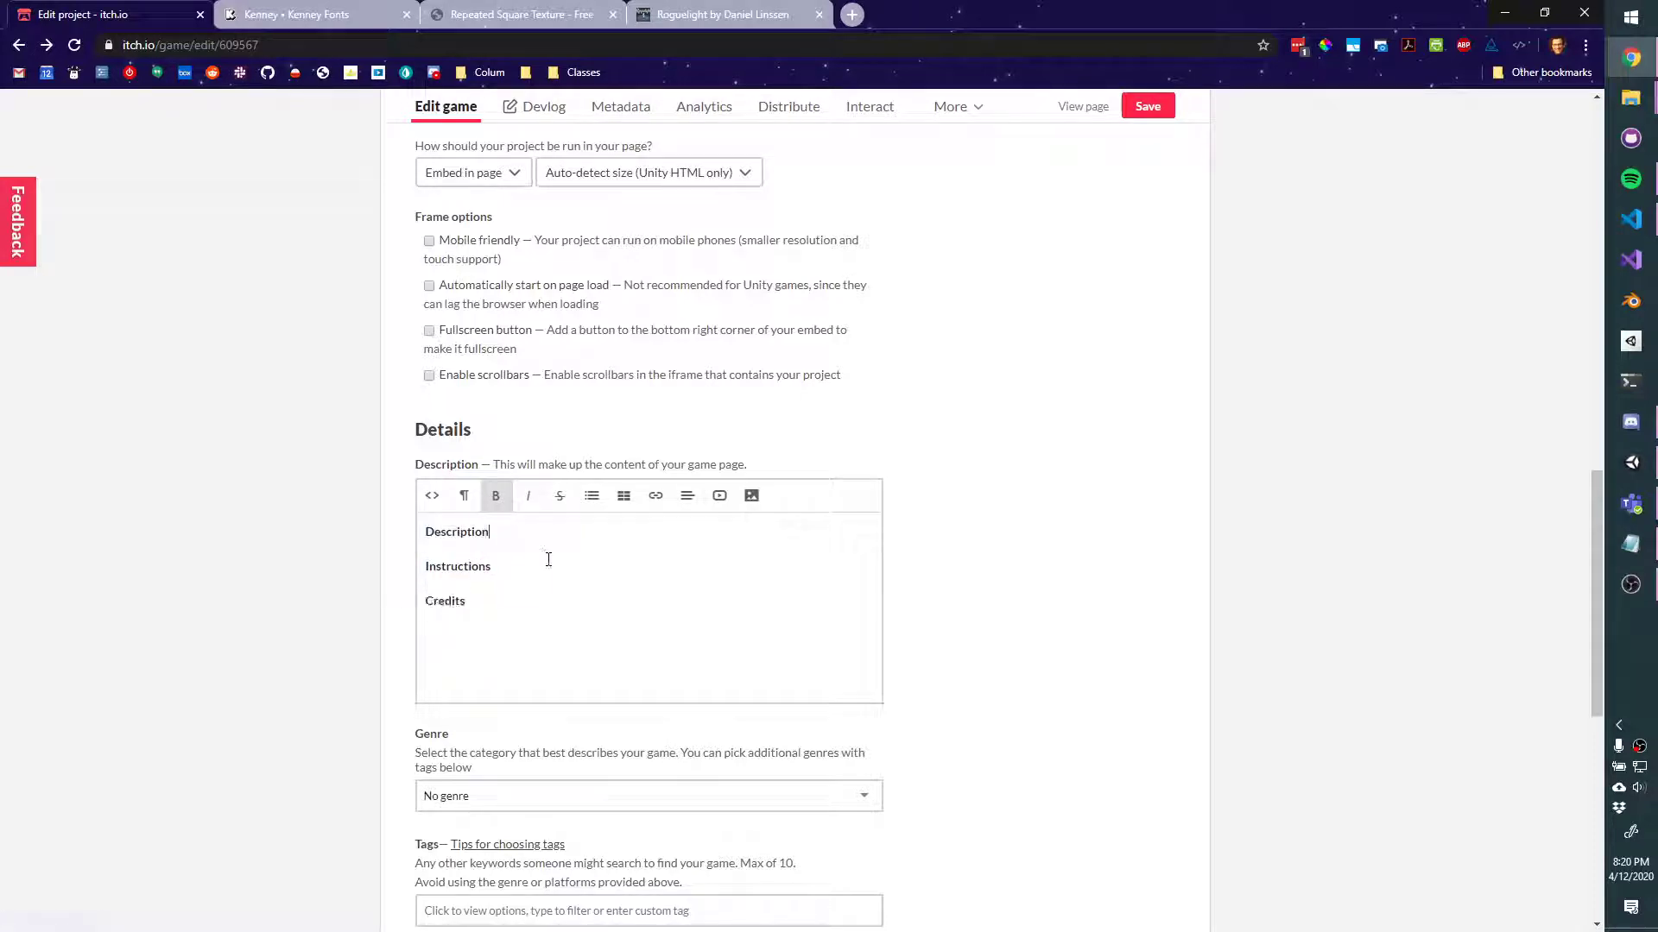
key("Return")
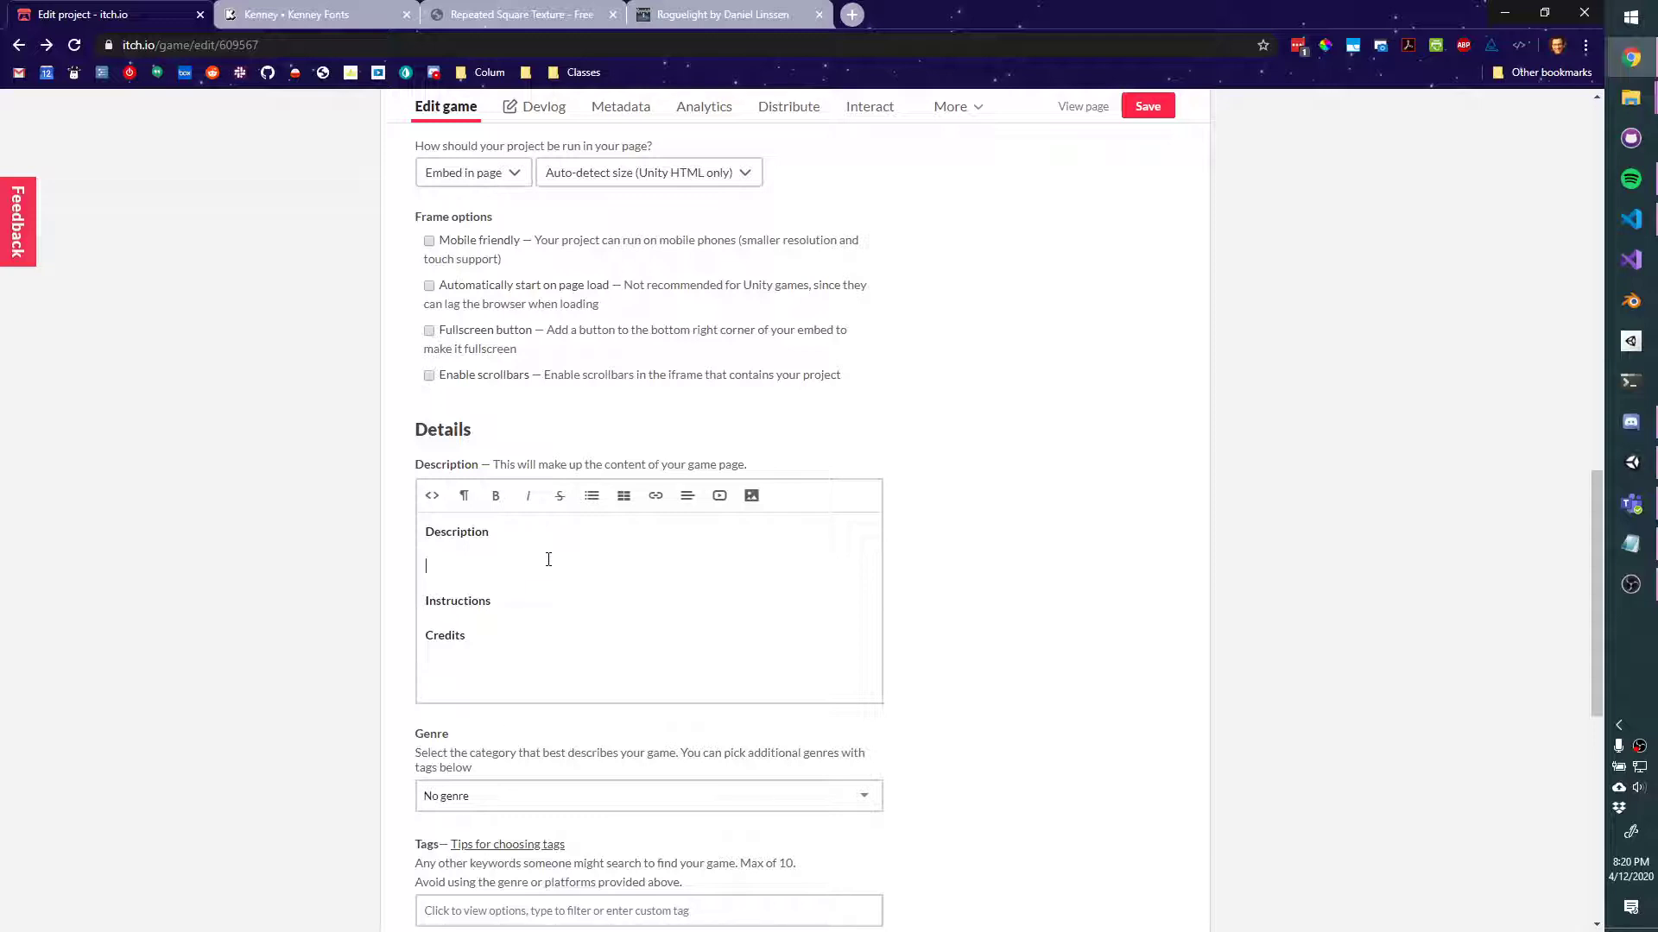
type("Your description will be better!.This is just a demo pro")
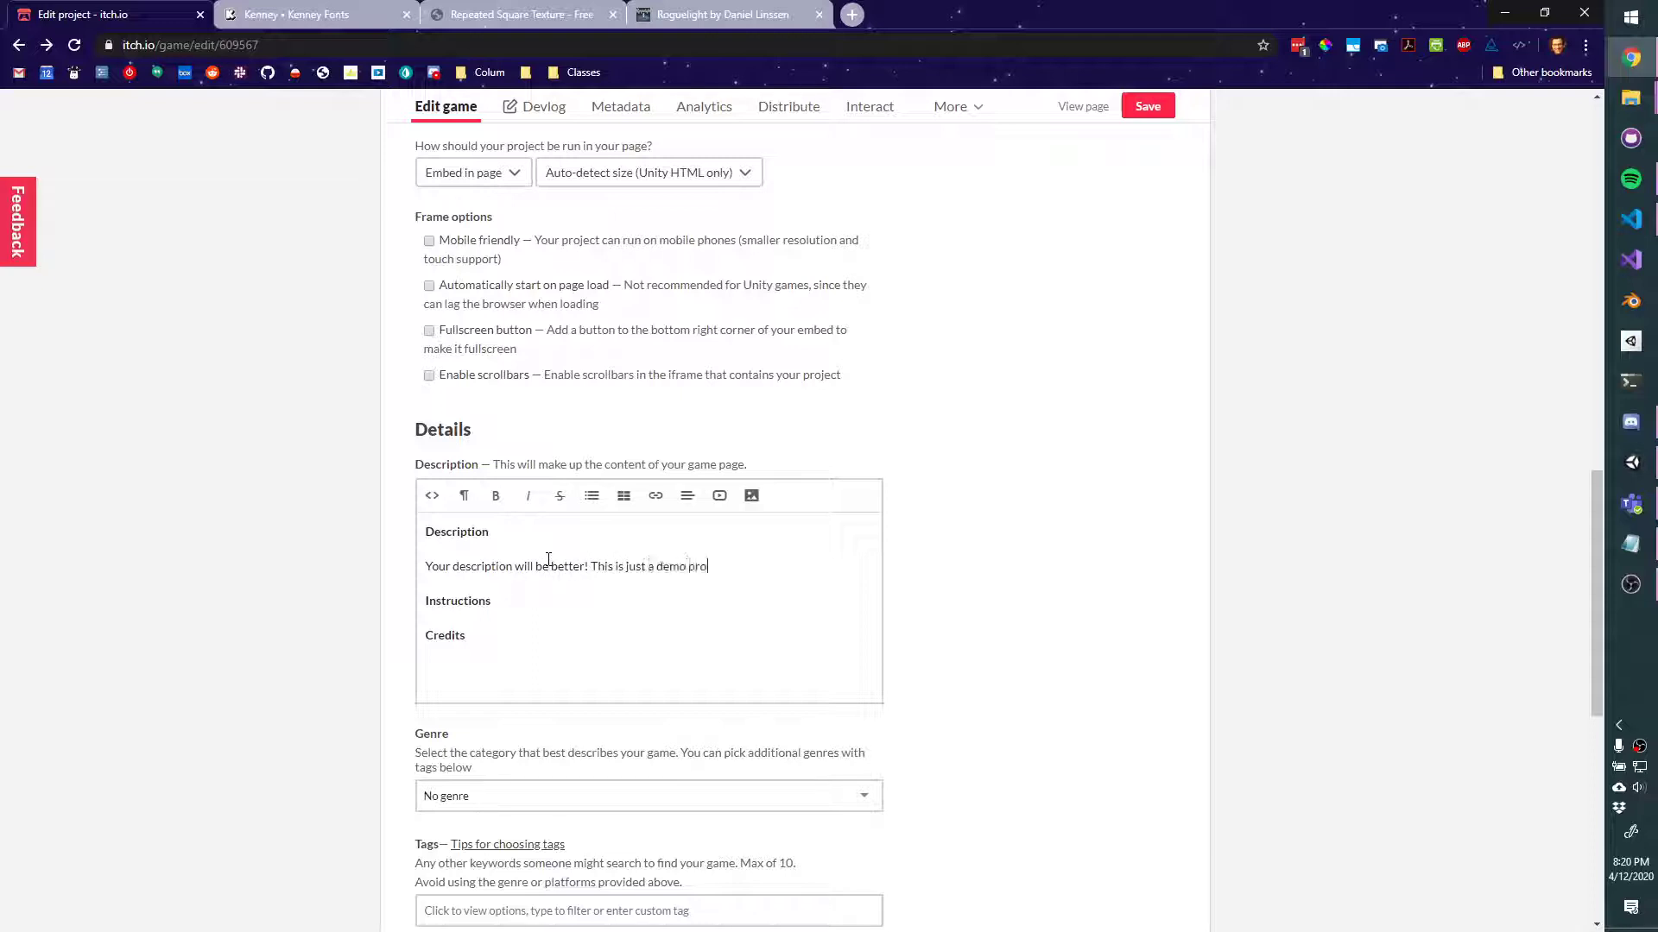
type("ject from class that shows how to ma")
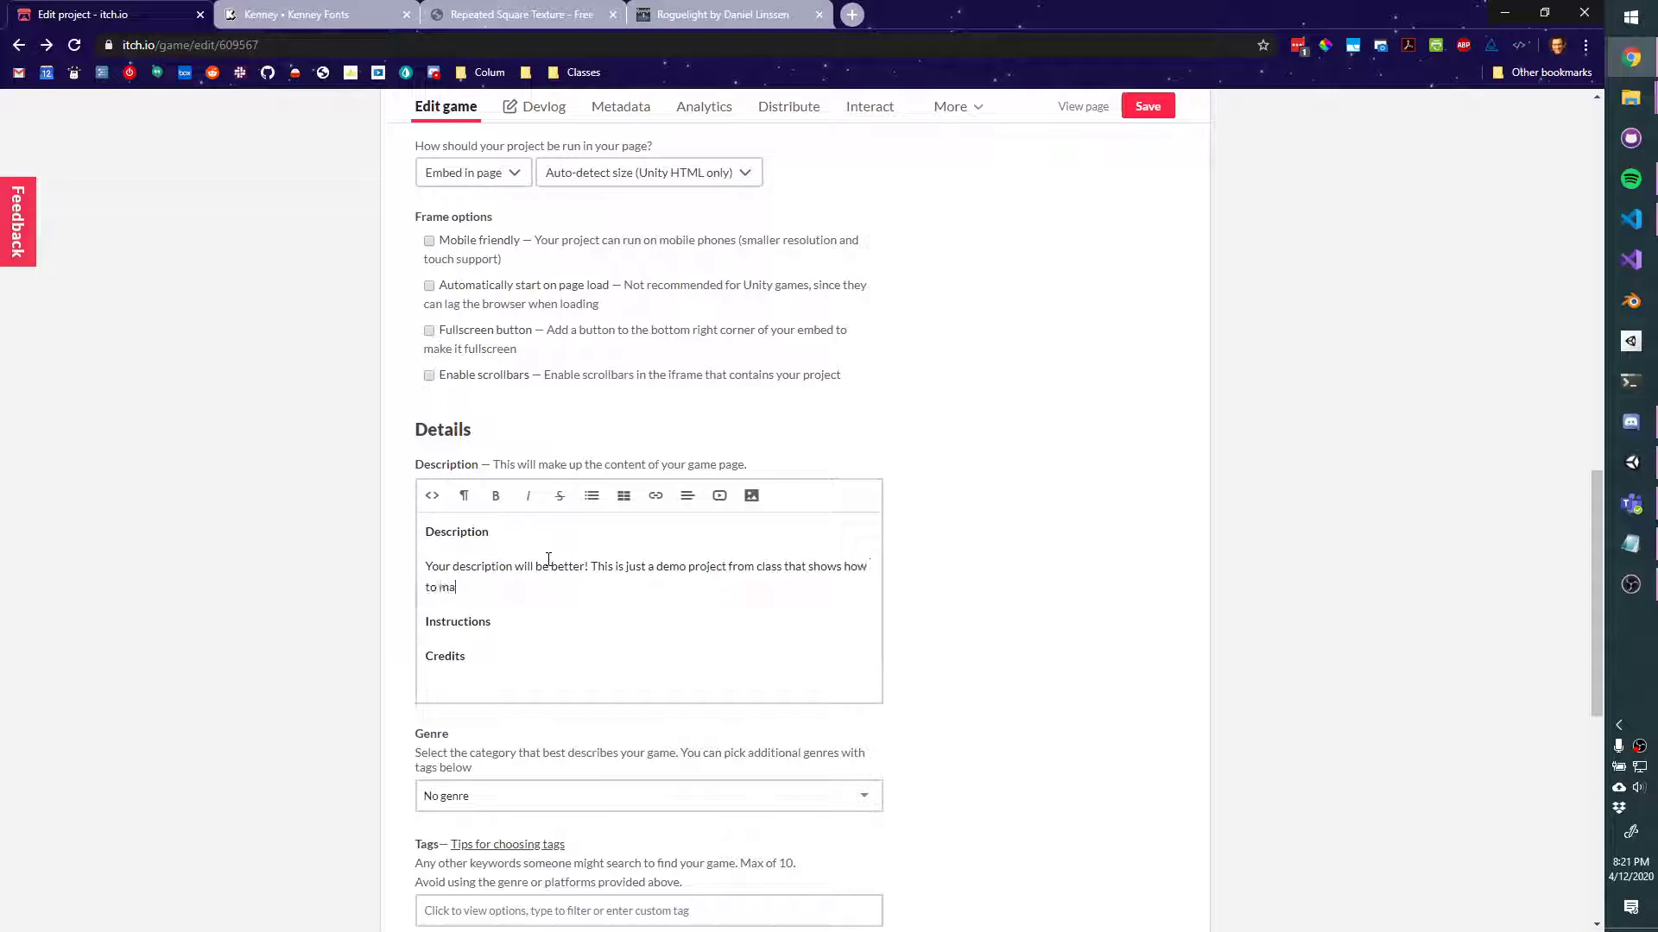
type("ke a menu.")
Below the Instructions heading, enter "Use your mouse to click on the exploding animals."
left_click(535, 622)
key("Return")
scroll(591, 607, "down", 1)
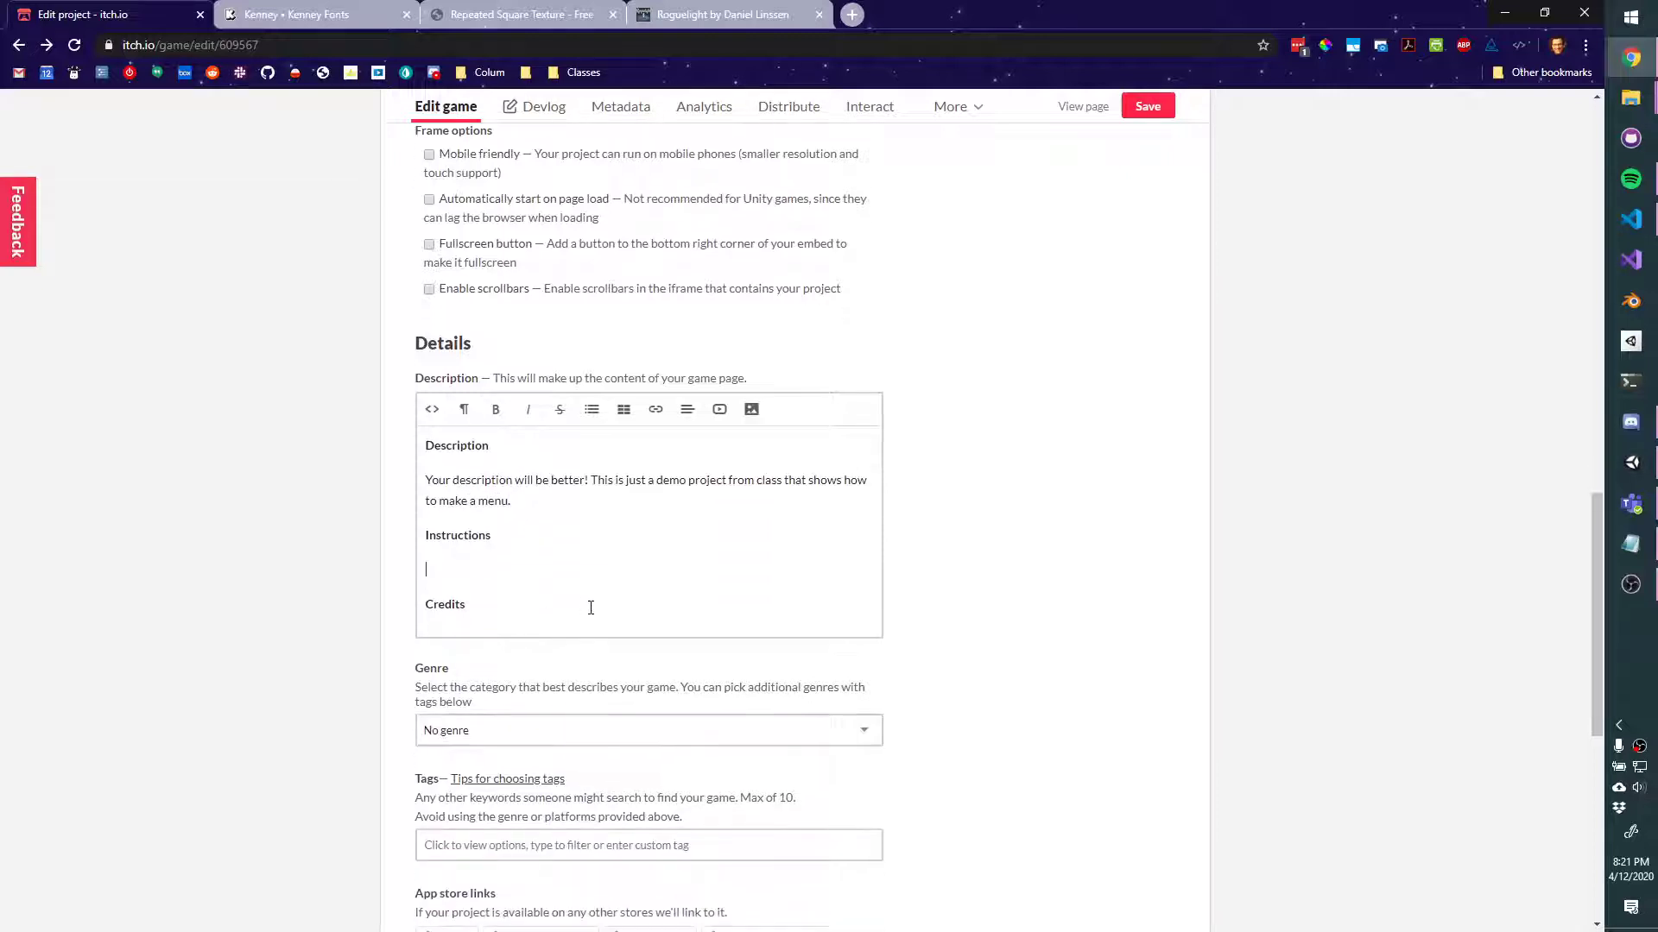
type("Use your mouse. to click on the exploding an")
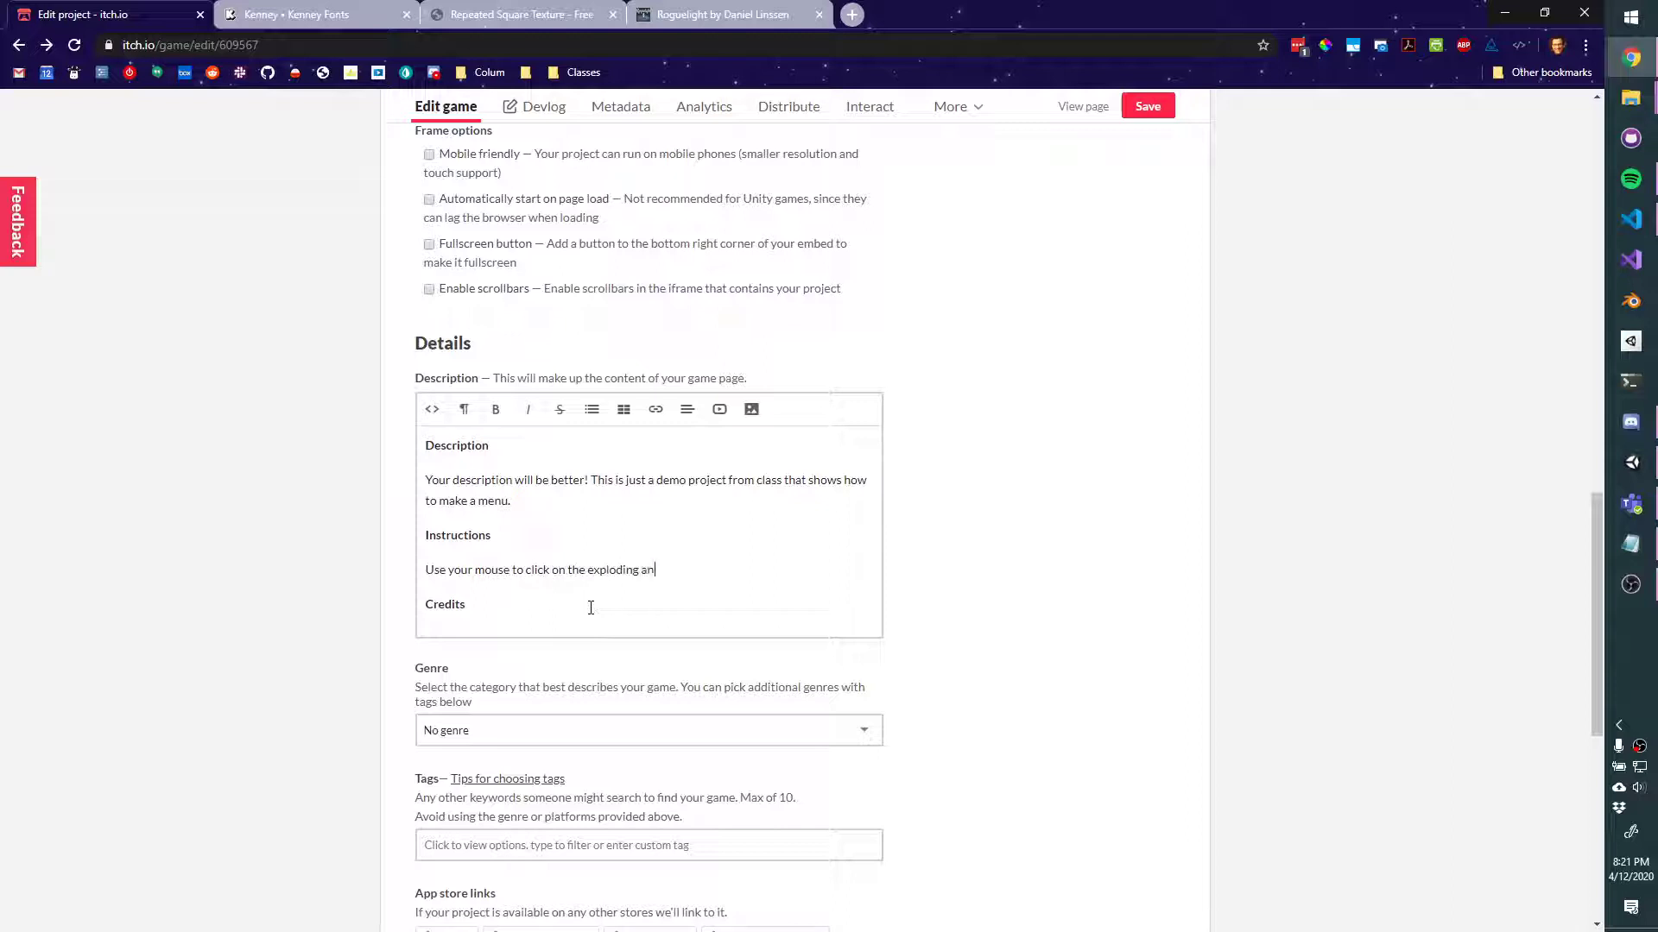
type("imals.")
Start a bulleted list on a new line below the Credits heading
scroll(590, 604, "down", 2)
left_click(572, 443)
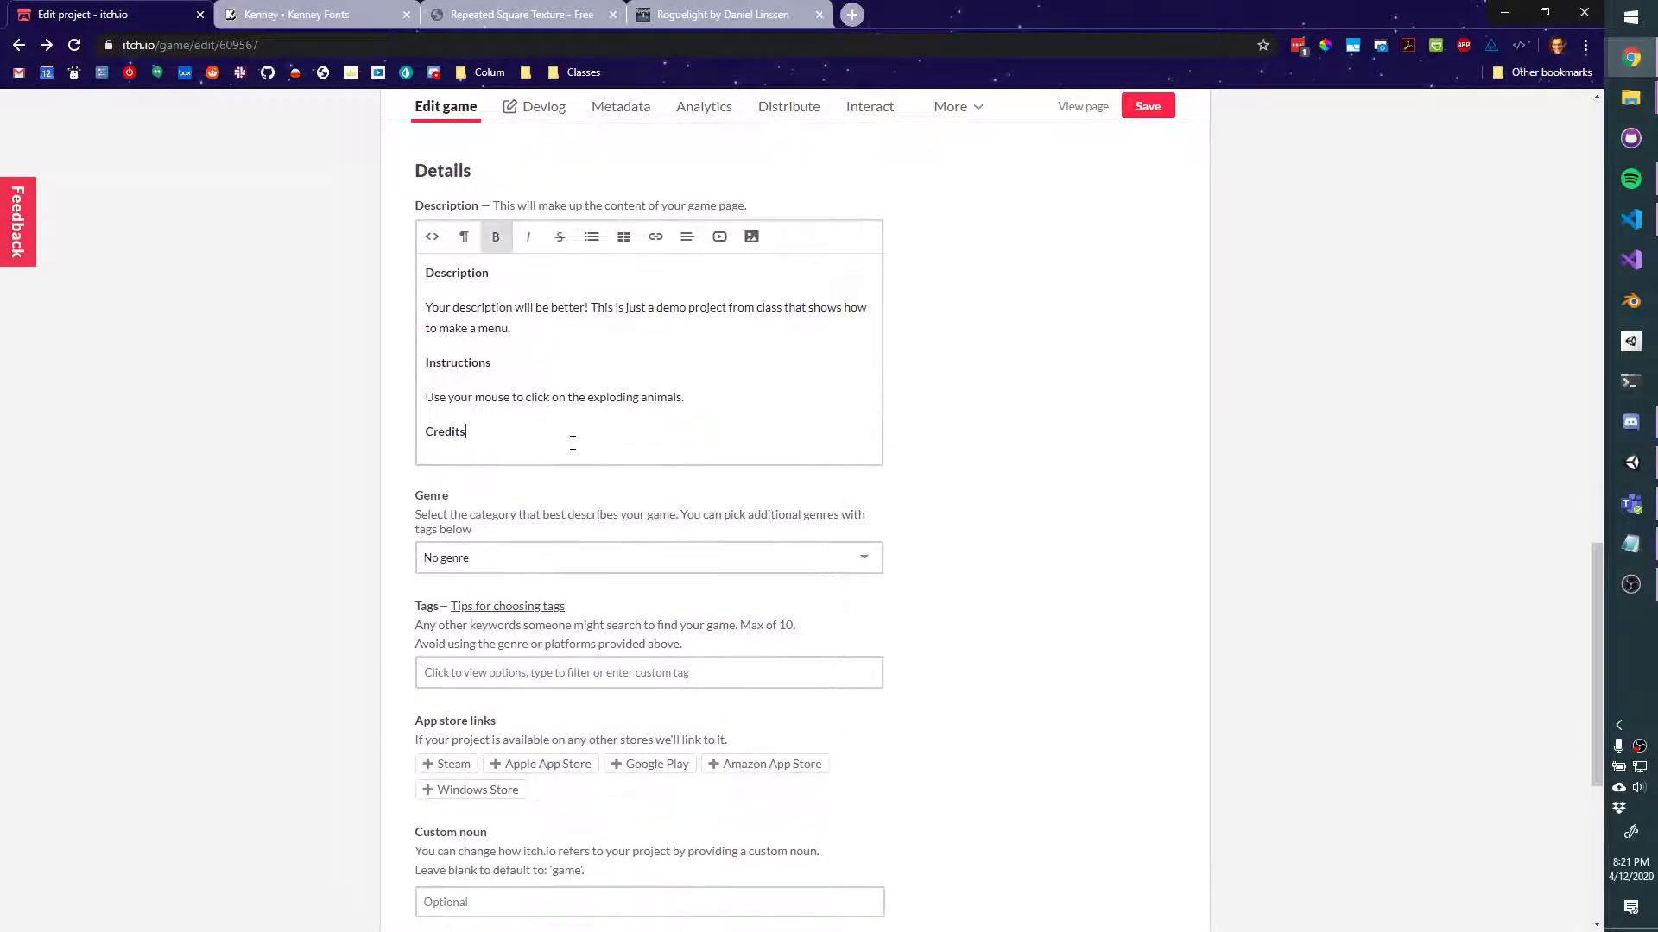
scroll(572, 443, "up", 1)
key("Return")
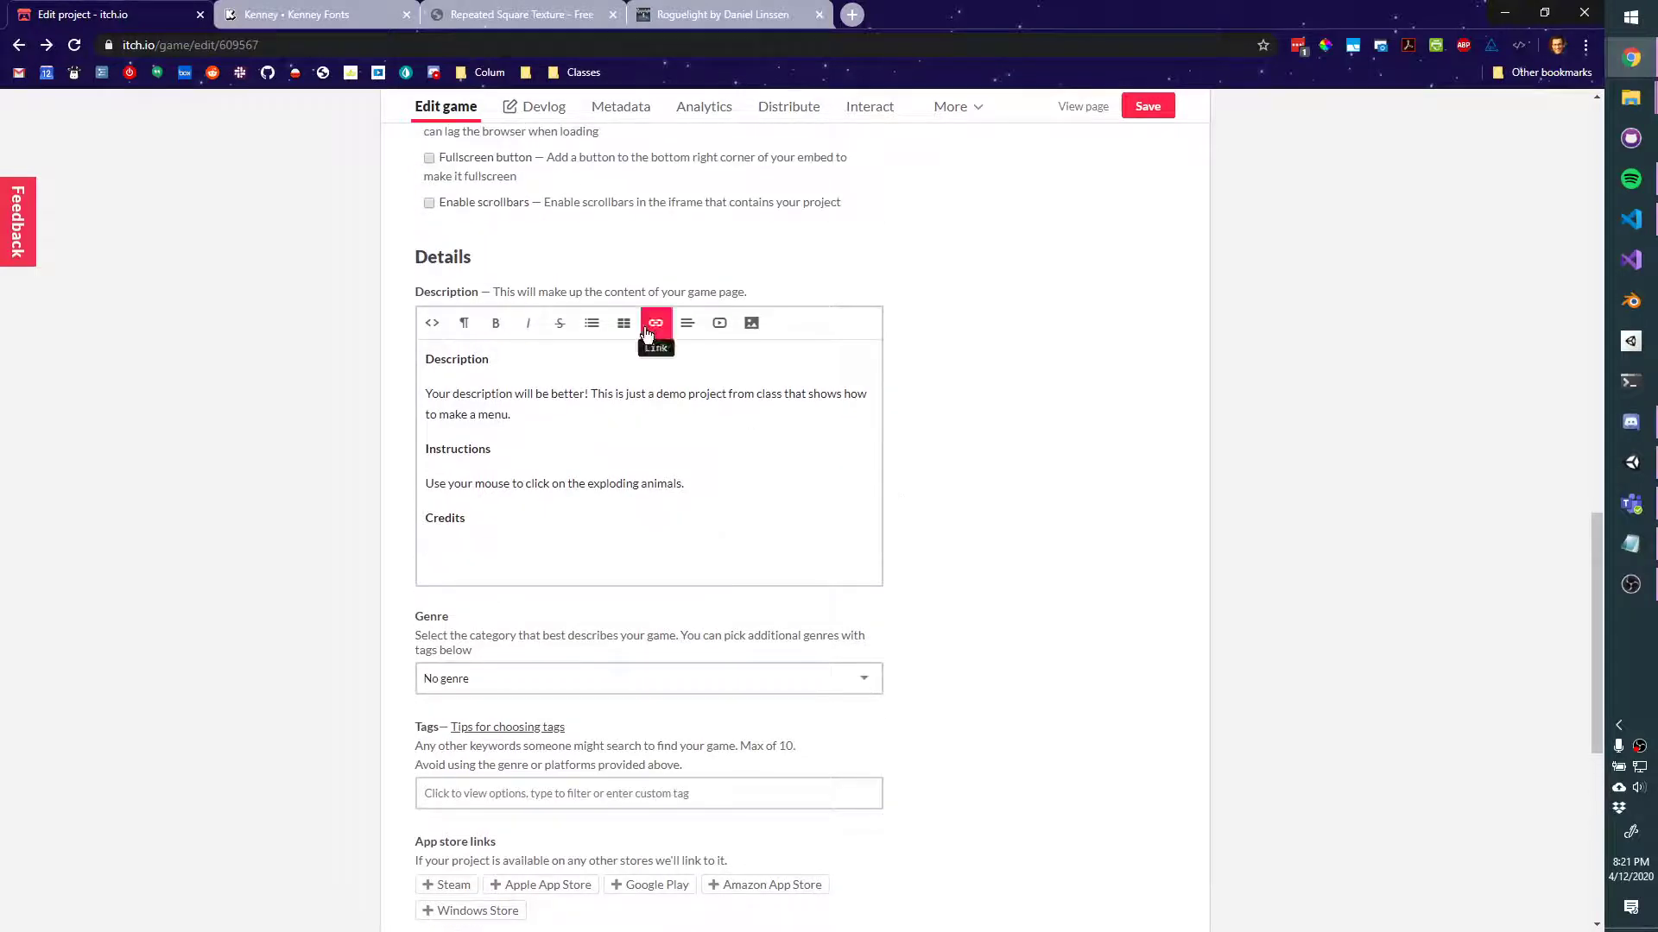
left_click(591, 322)
left_click(622, 354)
Check the Kenney Fonts page and enter "Kenney Future Narrow Font by Kenney from Kenney.nl" as the first credits bullet
left_click(321, 10)
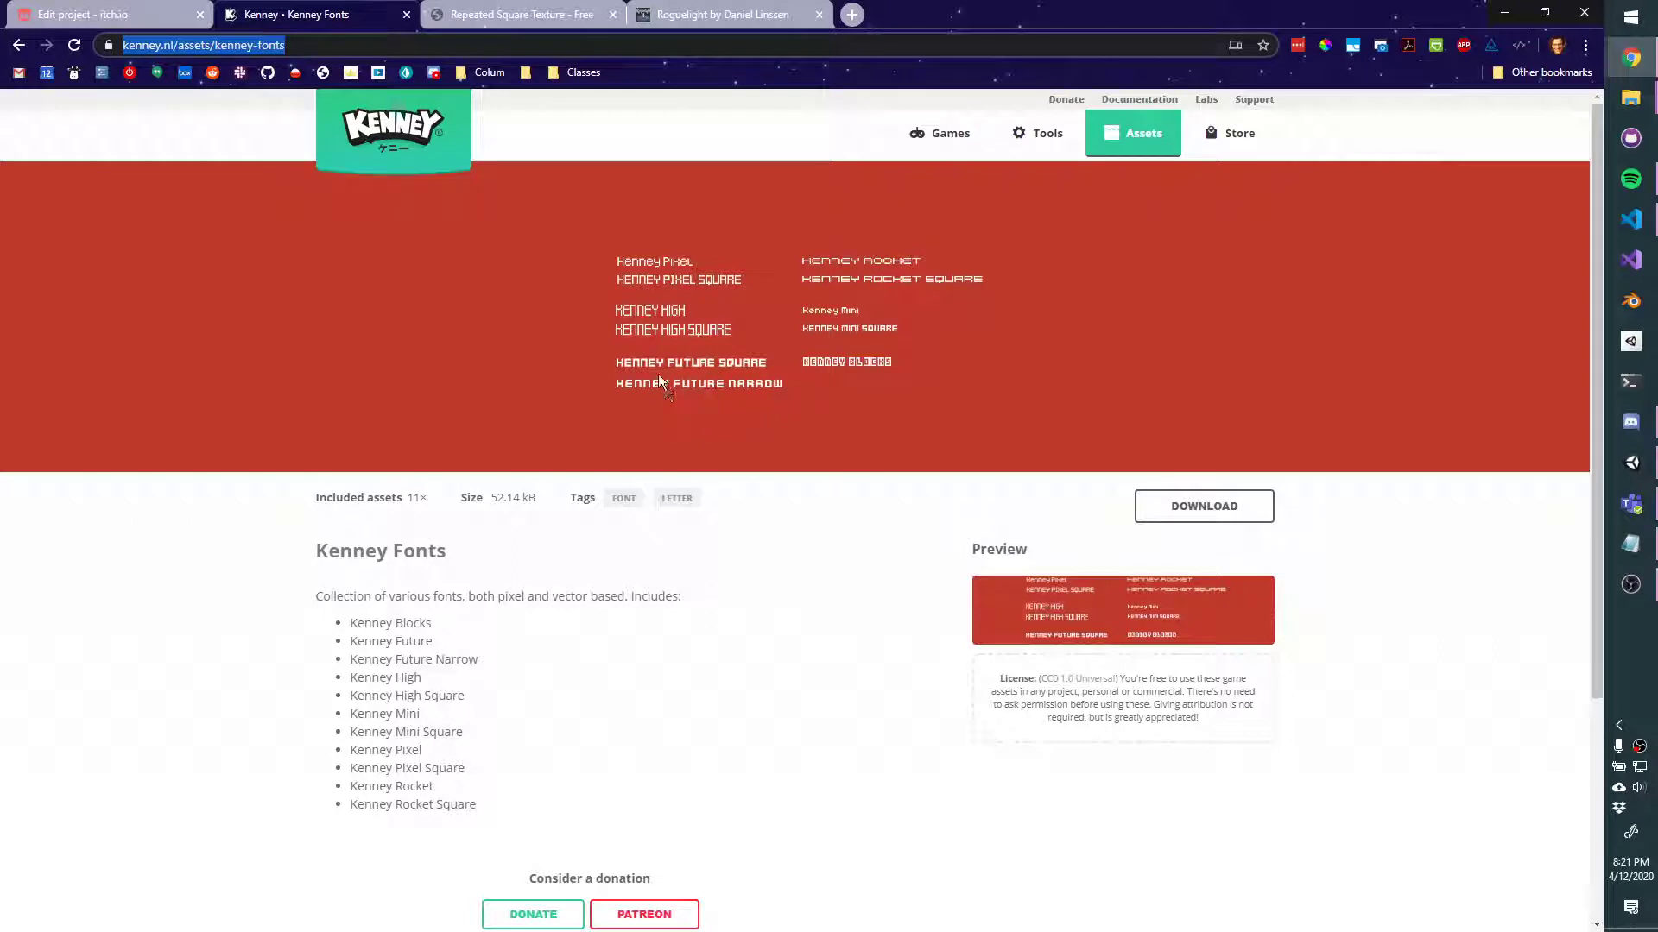
left_click(171, 15)
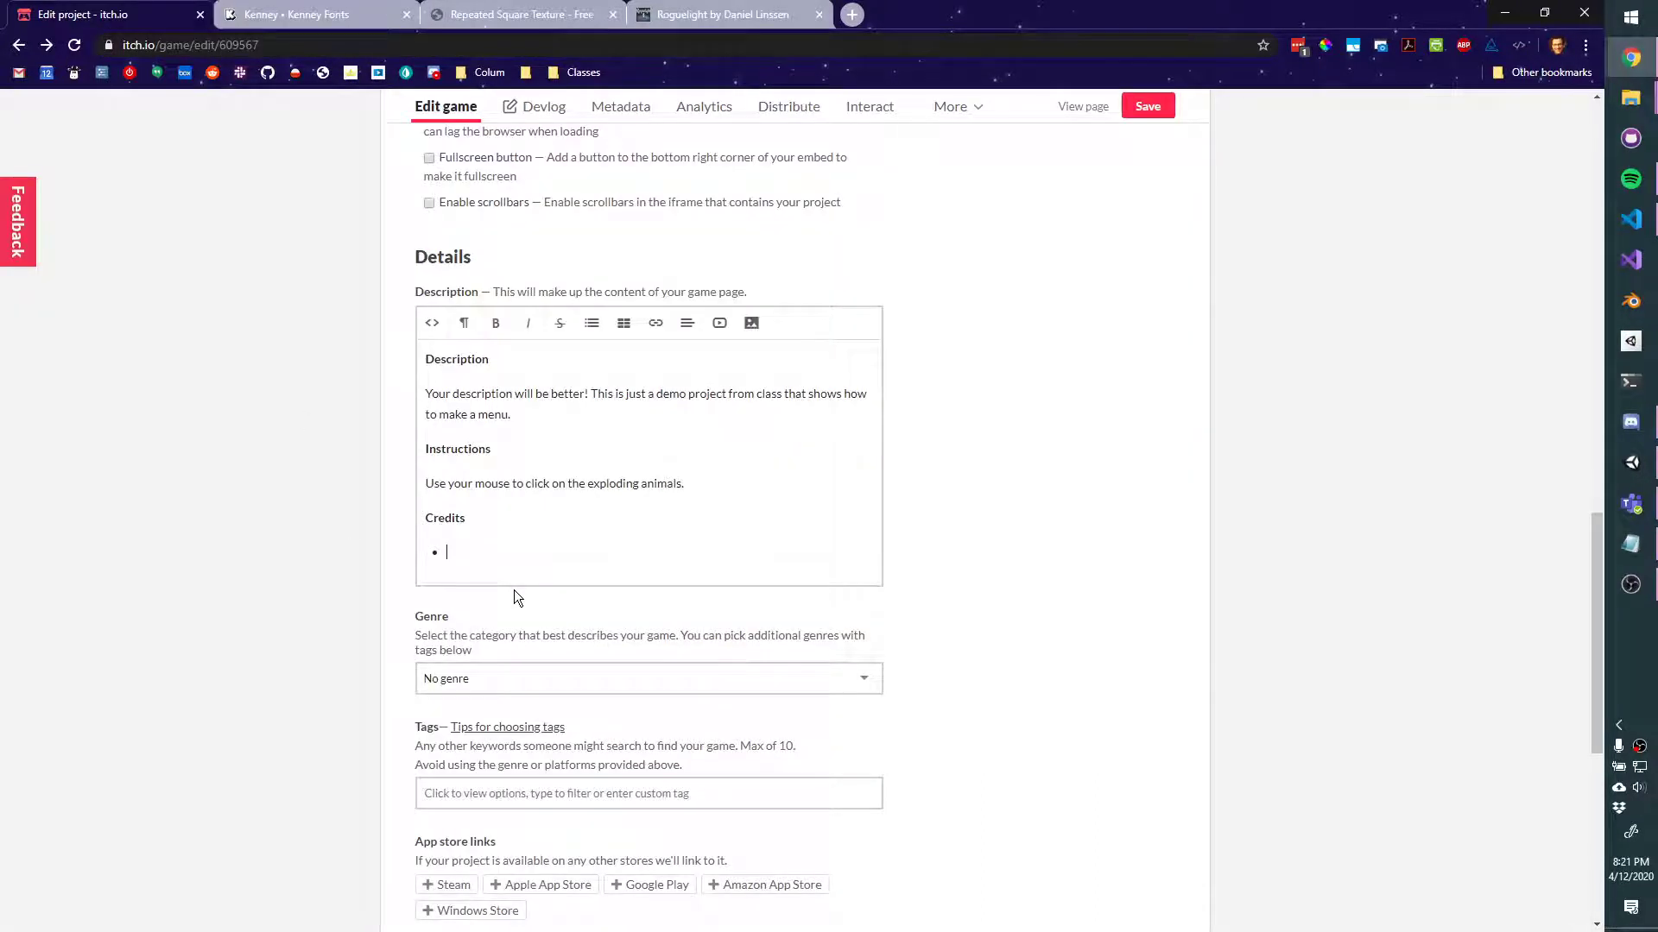
type("Kenney Future Narrow Font by Ken")
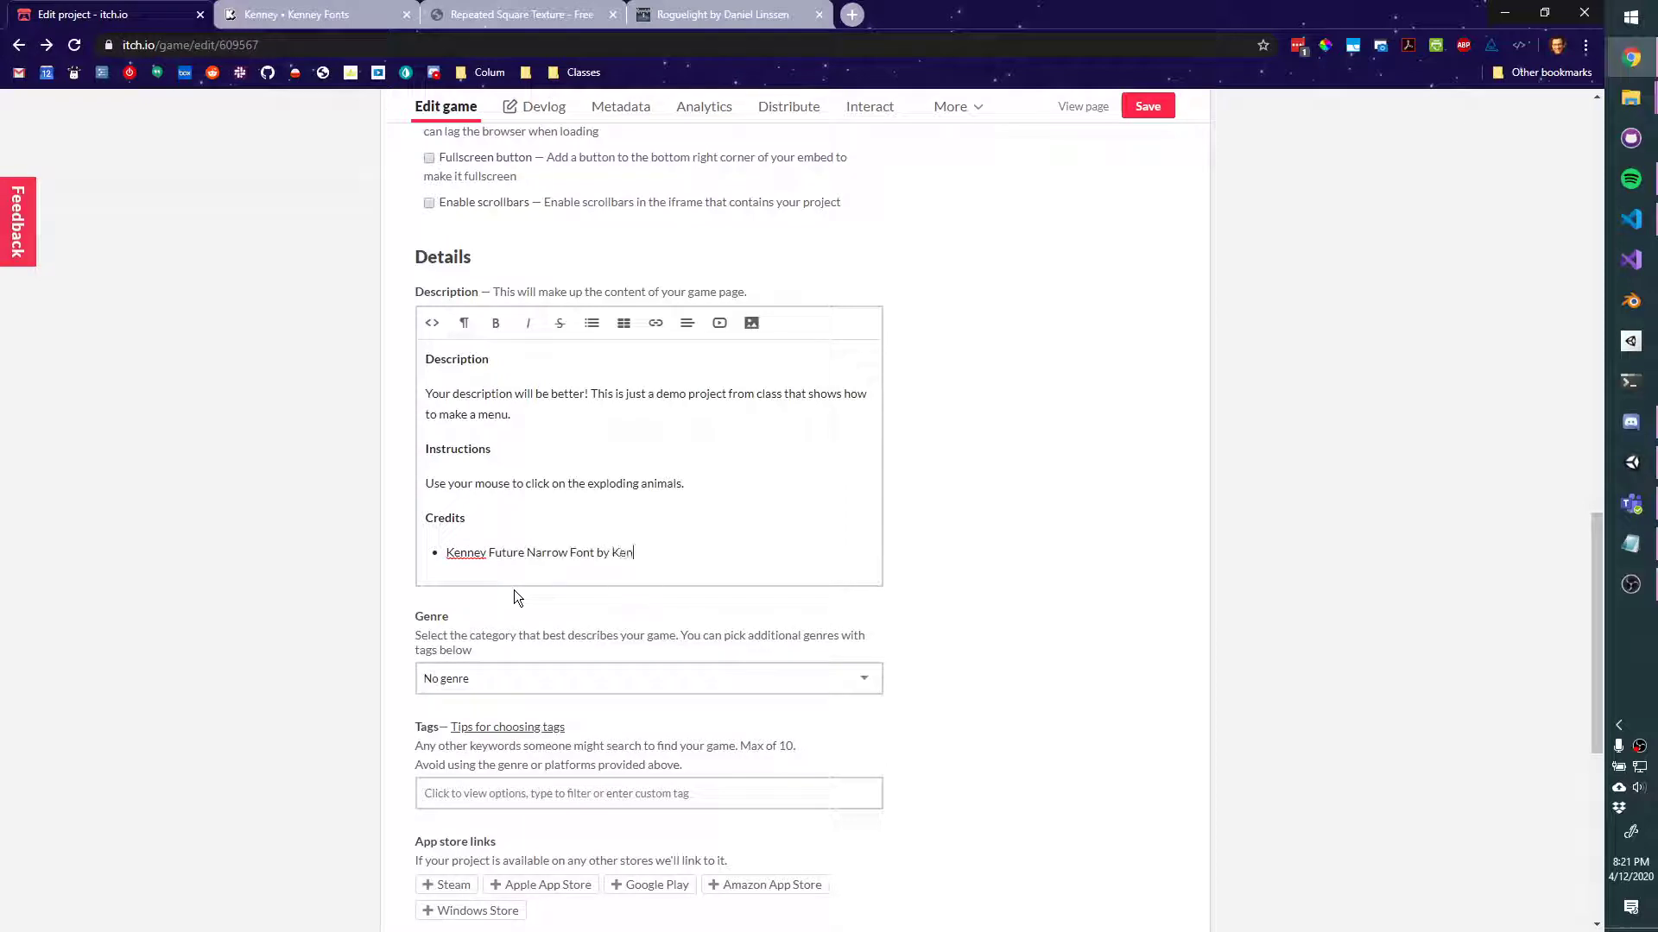
type("ney from Kenney.nl")
key("ctrl+Tab")
left_click(138, 12)
left_click_drag(734, 553, 446, 553)
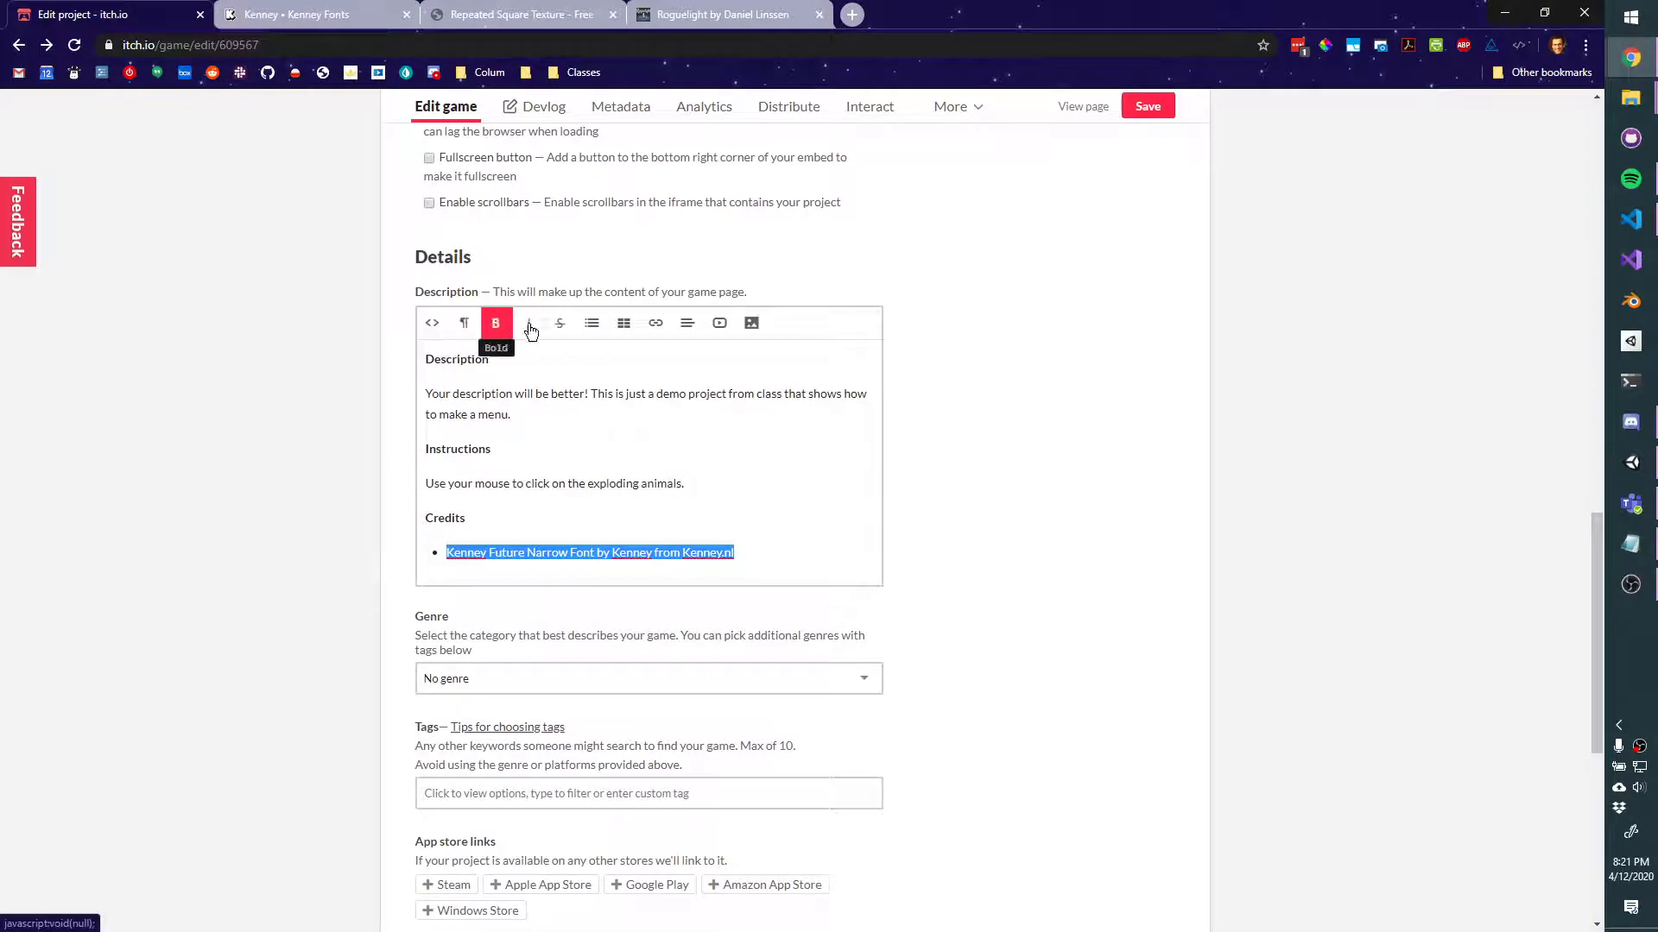
left_click(655, 323)
left_click(687, 348)
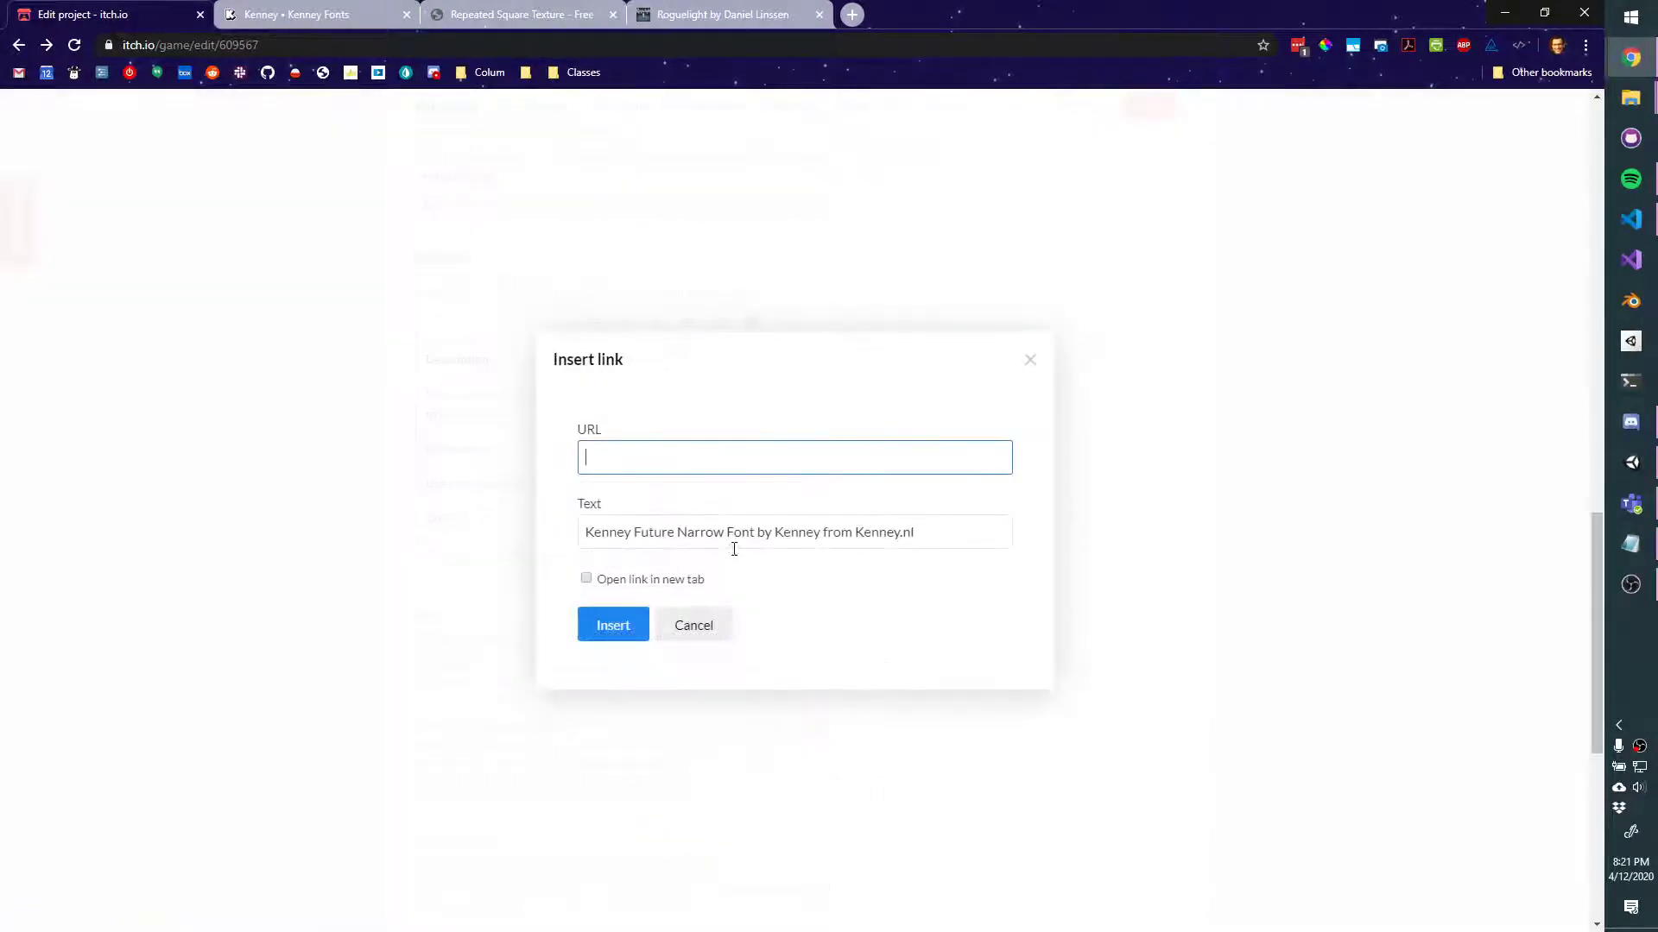
type("https://www.kenney.nl/assets/kenney-fonts")
left_click(618, 623)
Add three placeholder bullets reading "..." below the Kenney font credit
key("Return")
type(".")
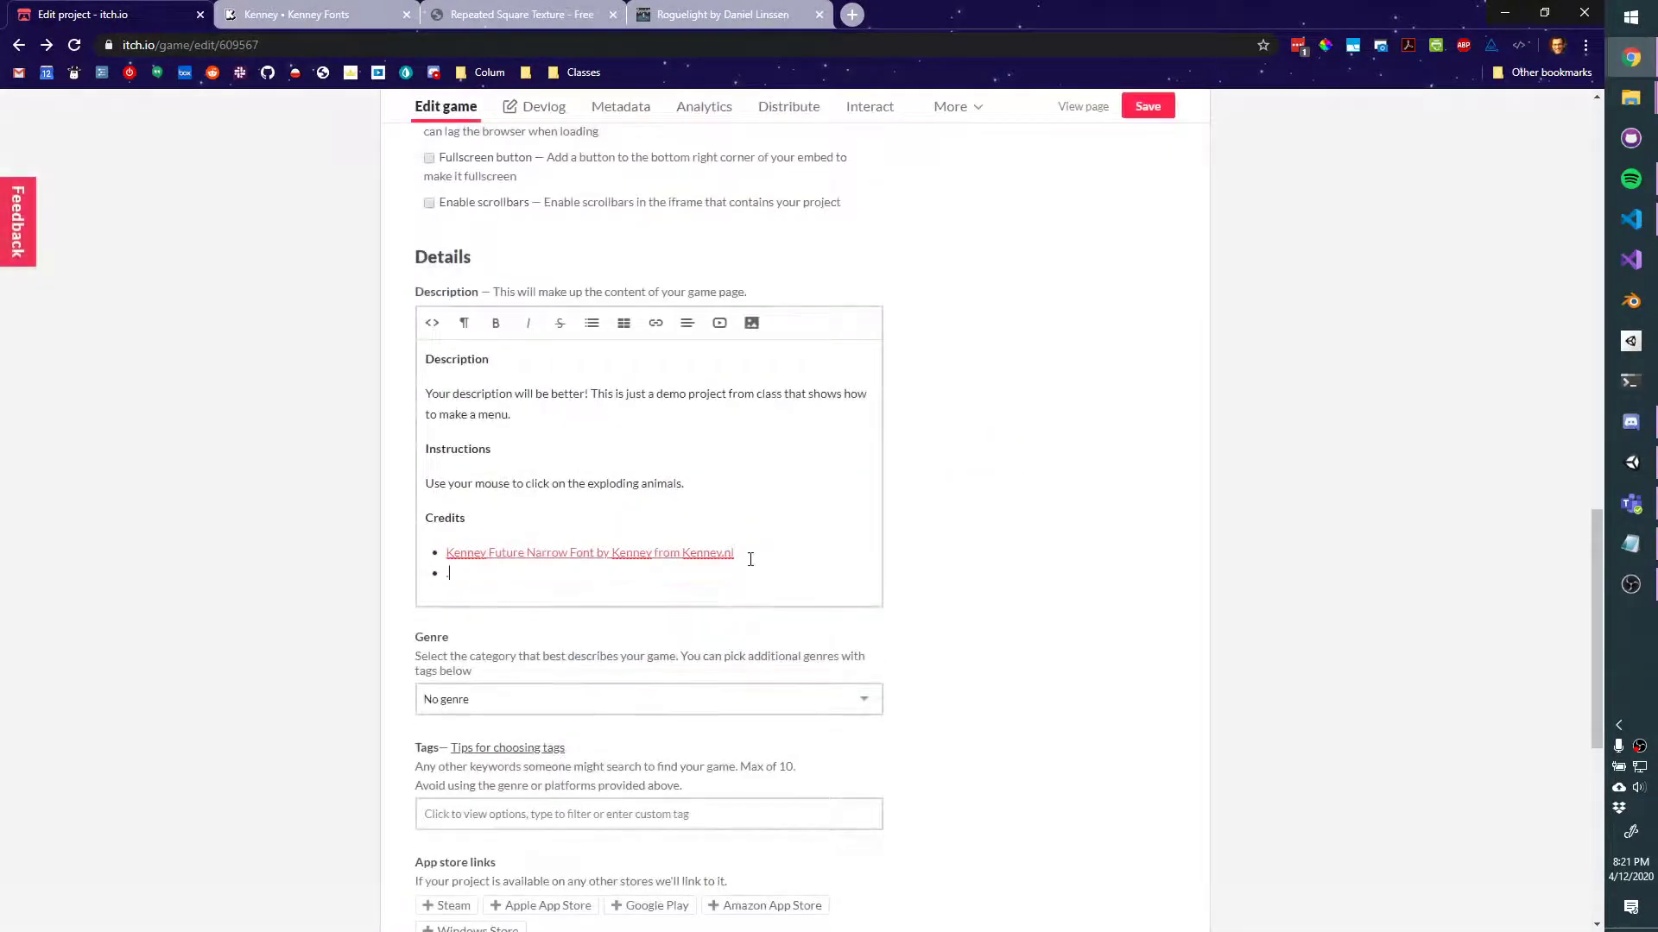
key("Return")
key("Return")
key("BackSpace")
type("..")
key("Return")
type("..")
key("Return")
type("..")
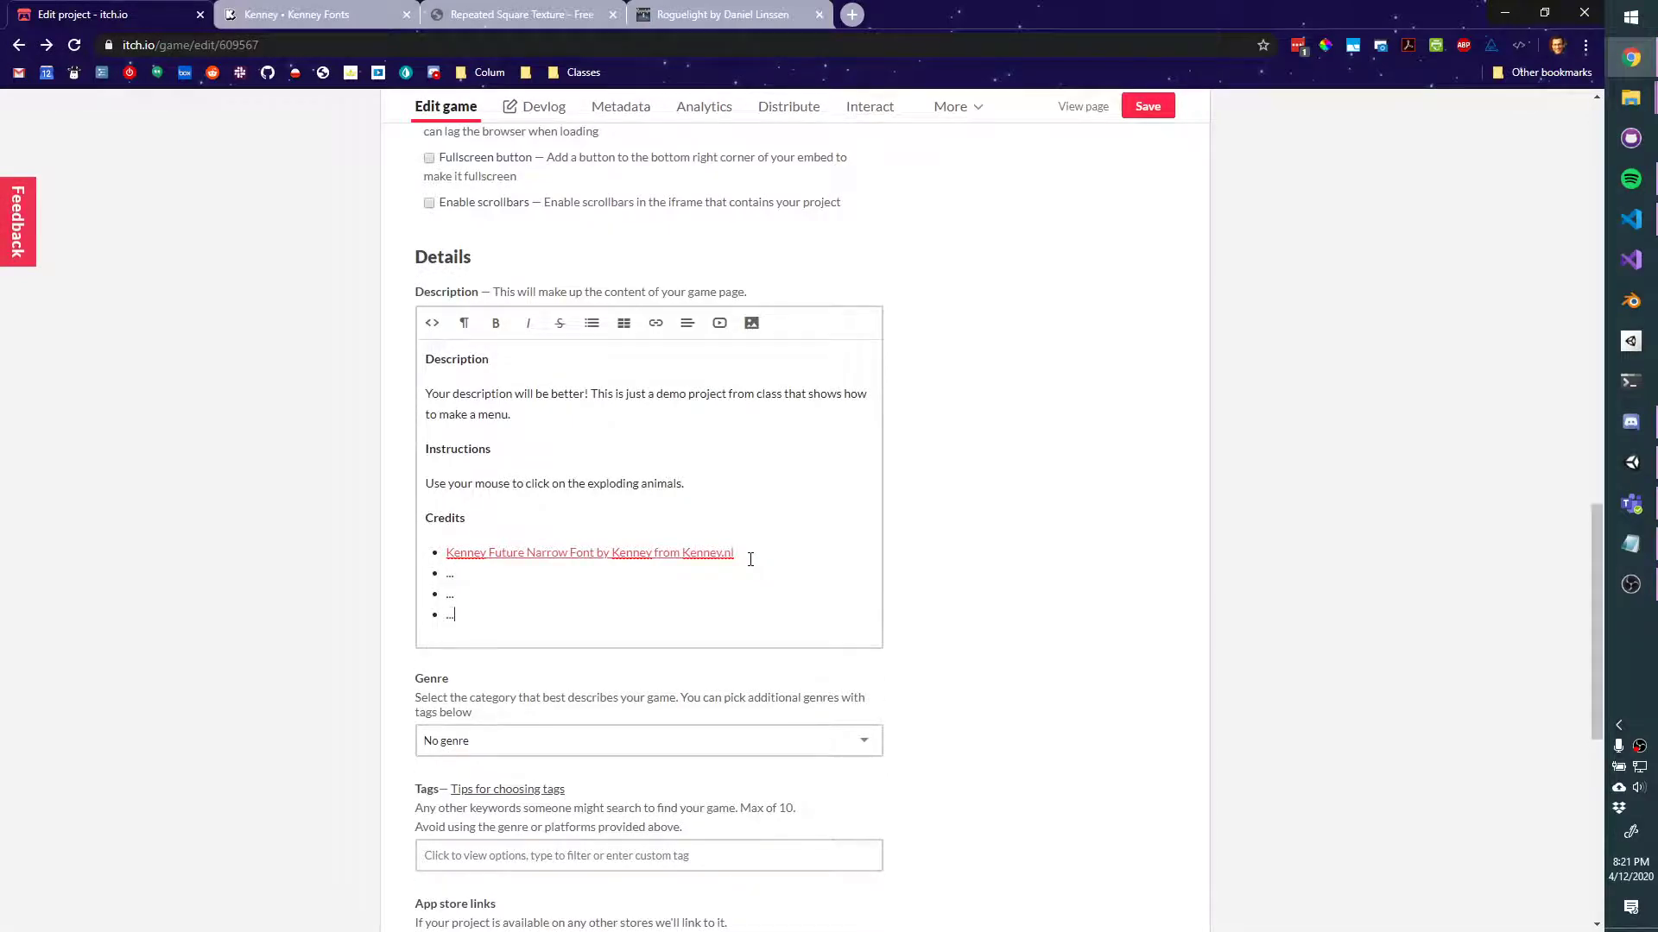
Review the remaining project settings down to Visibility & access and highlight the Draft option's description
scroll(865, 463, "down", 4)
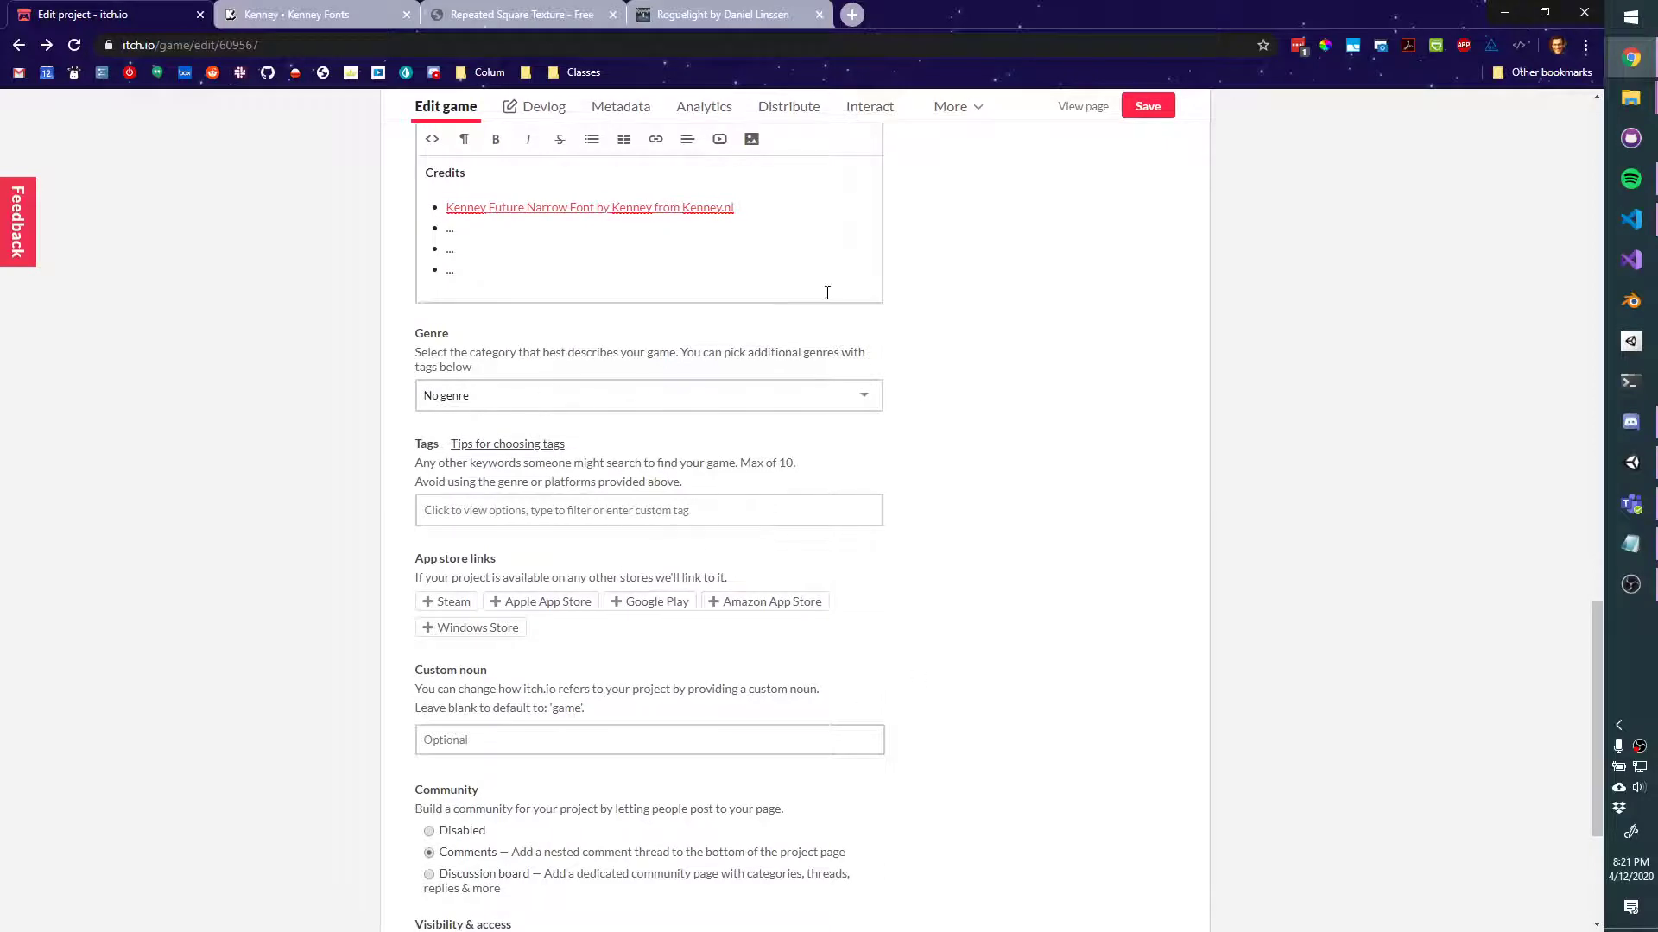
scroll(648, 319, "down", 3)
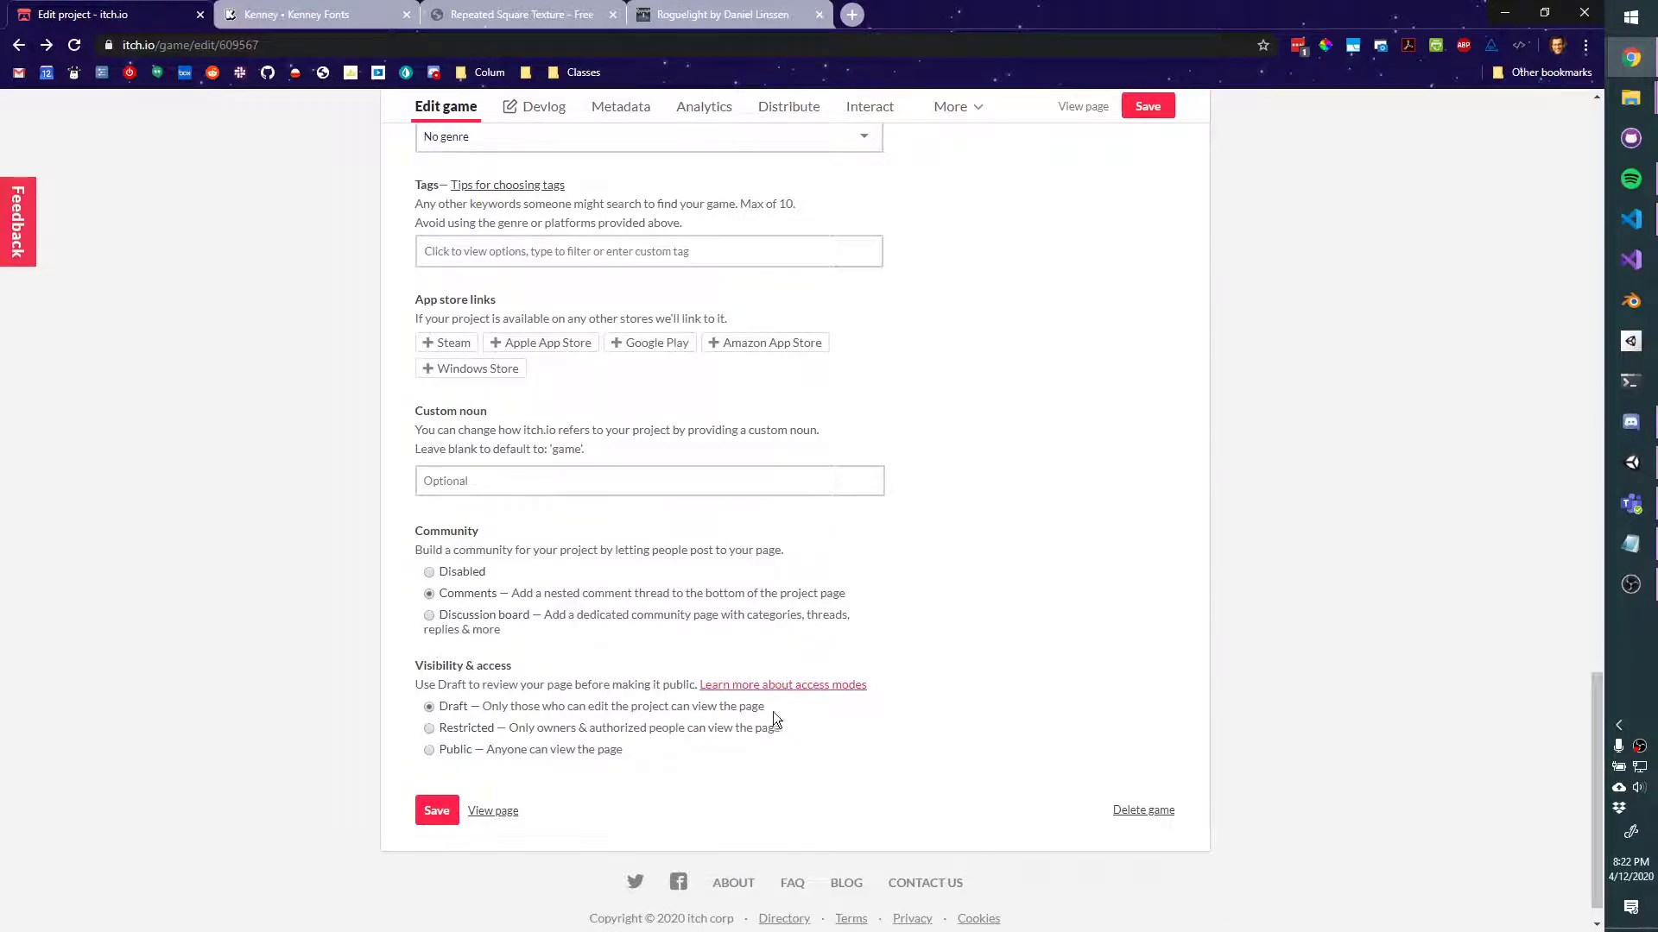
left_click_drag(773, 708, 456, 693)
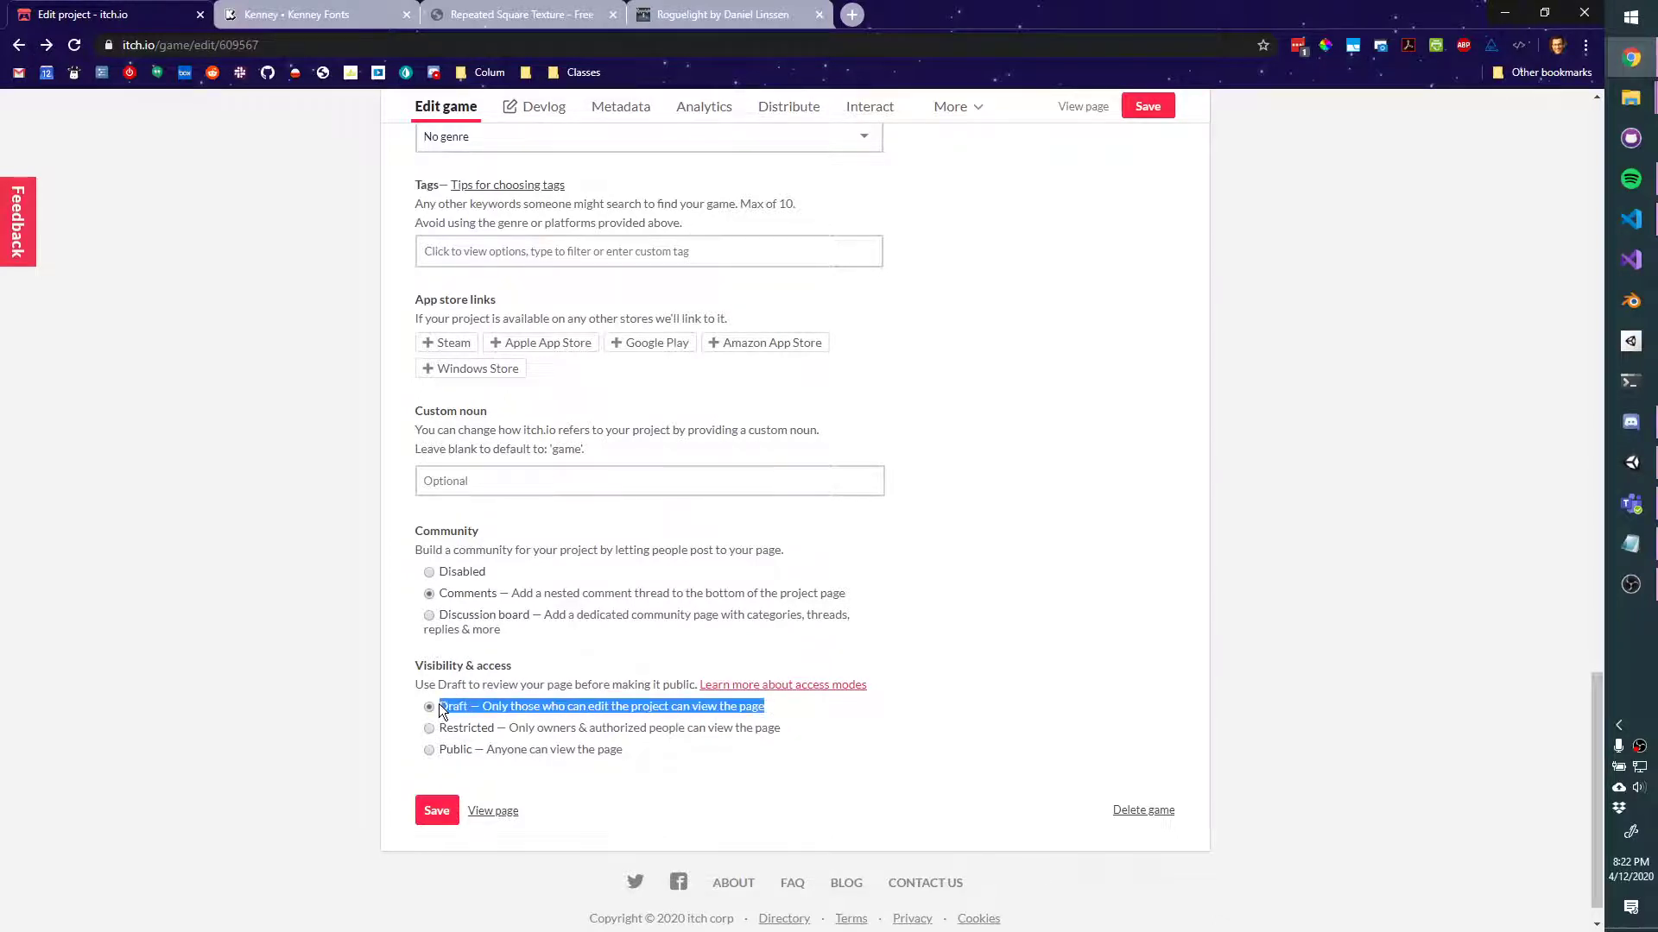
Try the Public visibility option for the project and check its project URL
left_click(639, 748)
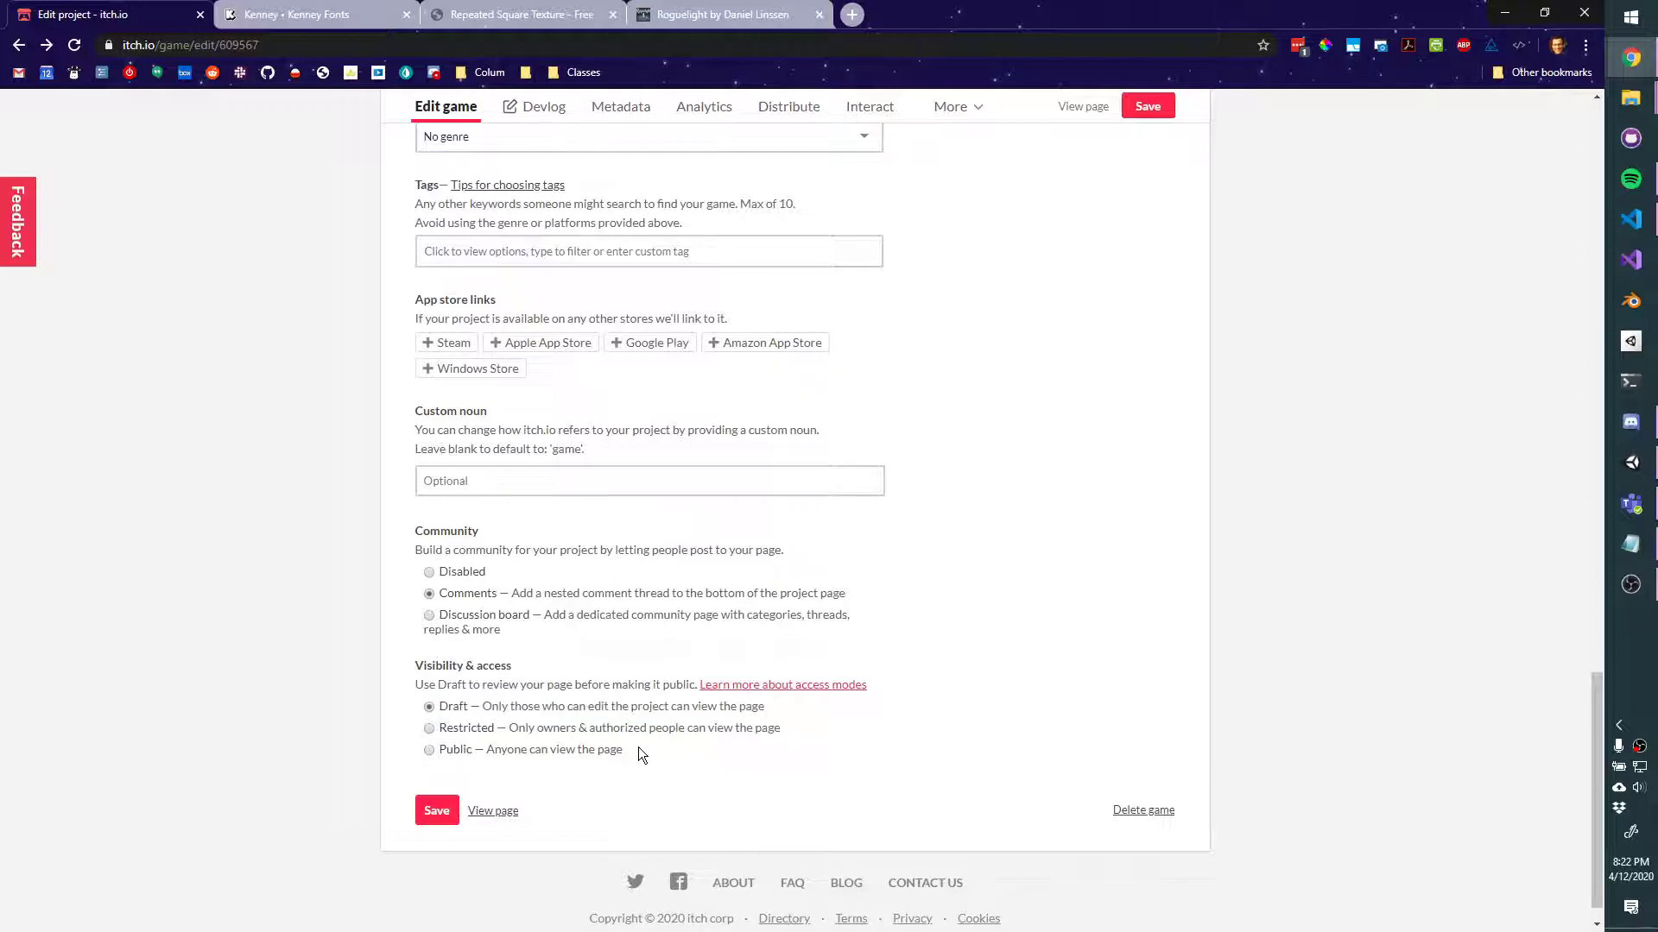
double_click(442, 754)
scroll(715, 651, "up", 20)
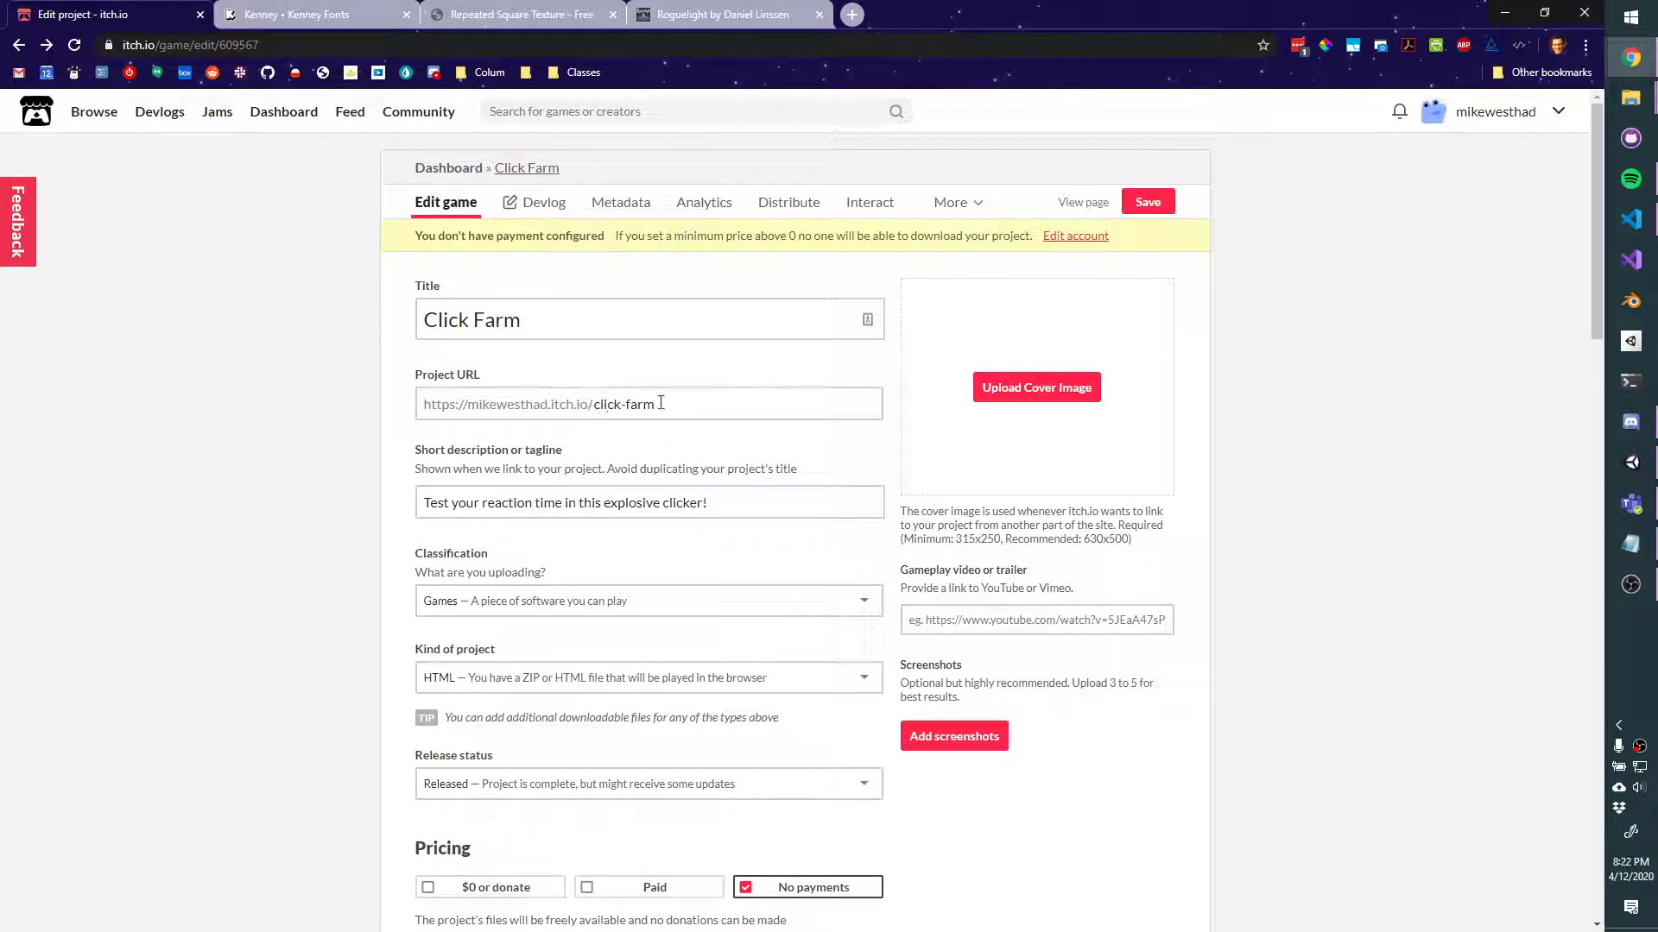
scroll(688, 447, "down", 15)
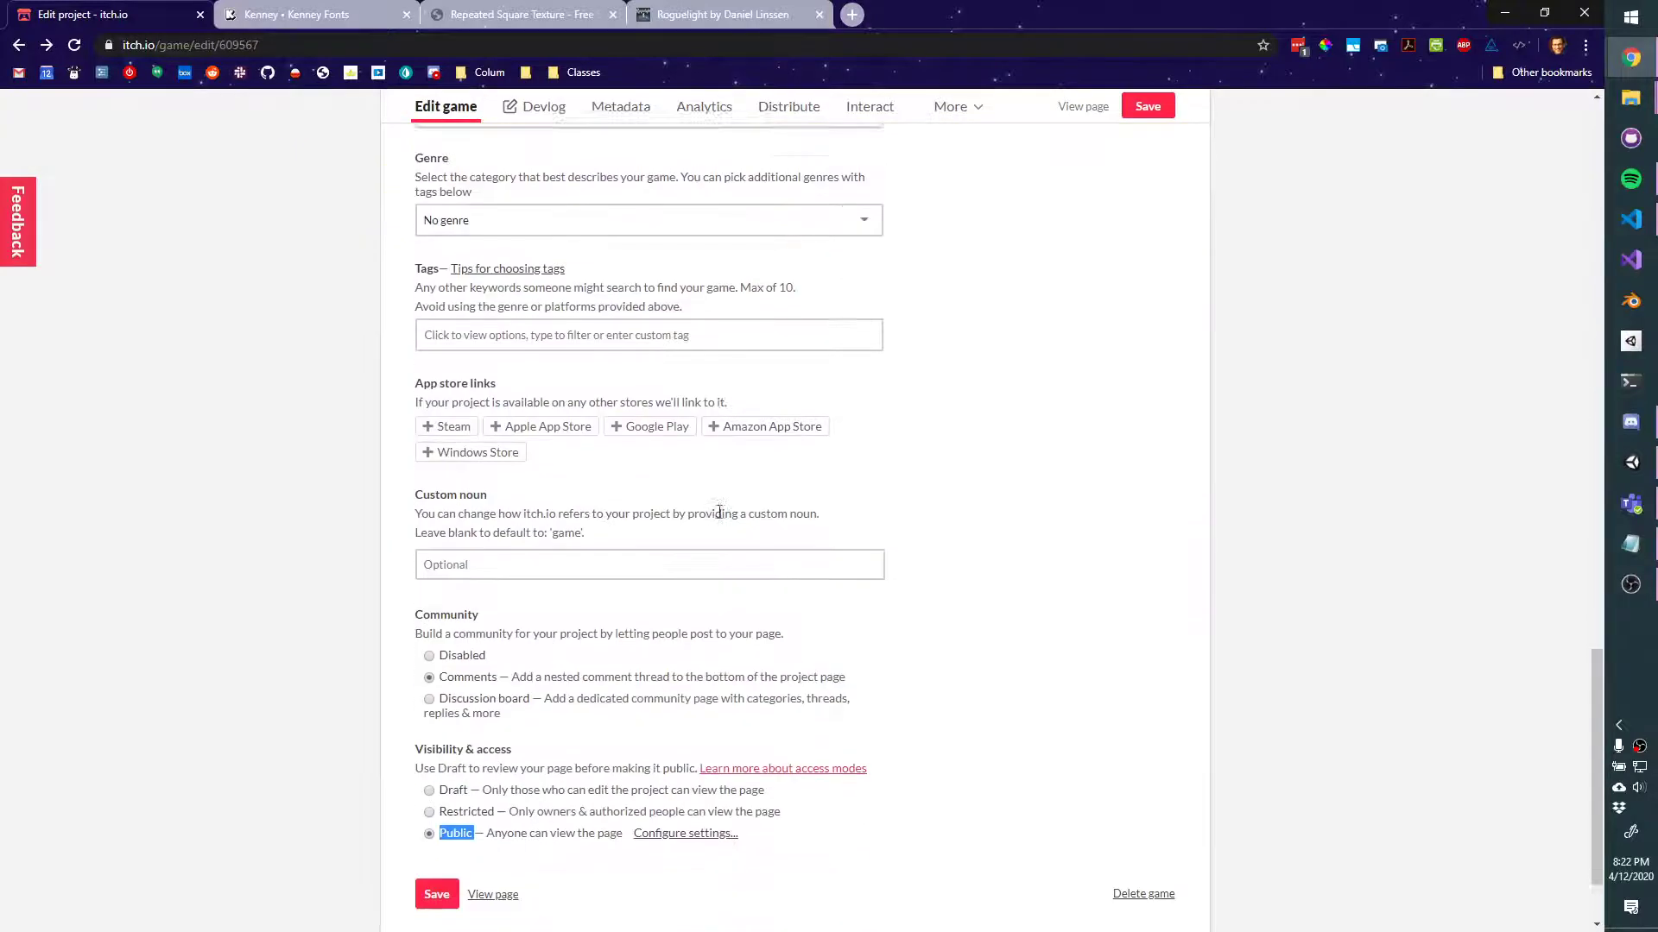
Set the project's visibility to Draft, save the project and view its page in a new tab
left_click(473, 684)
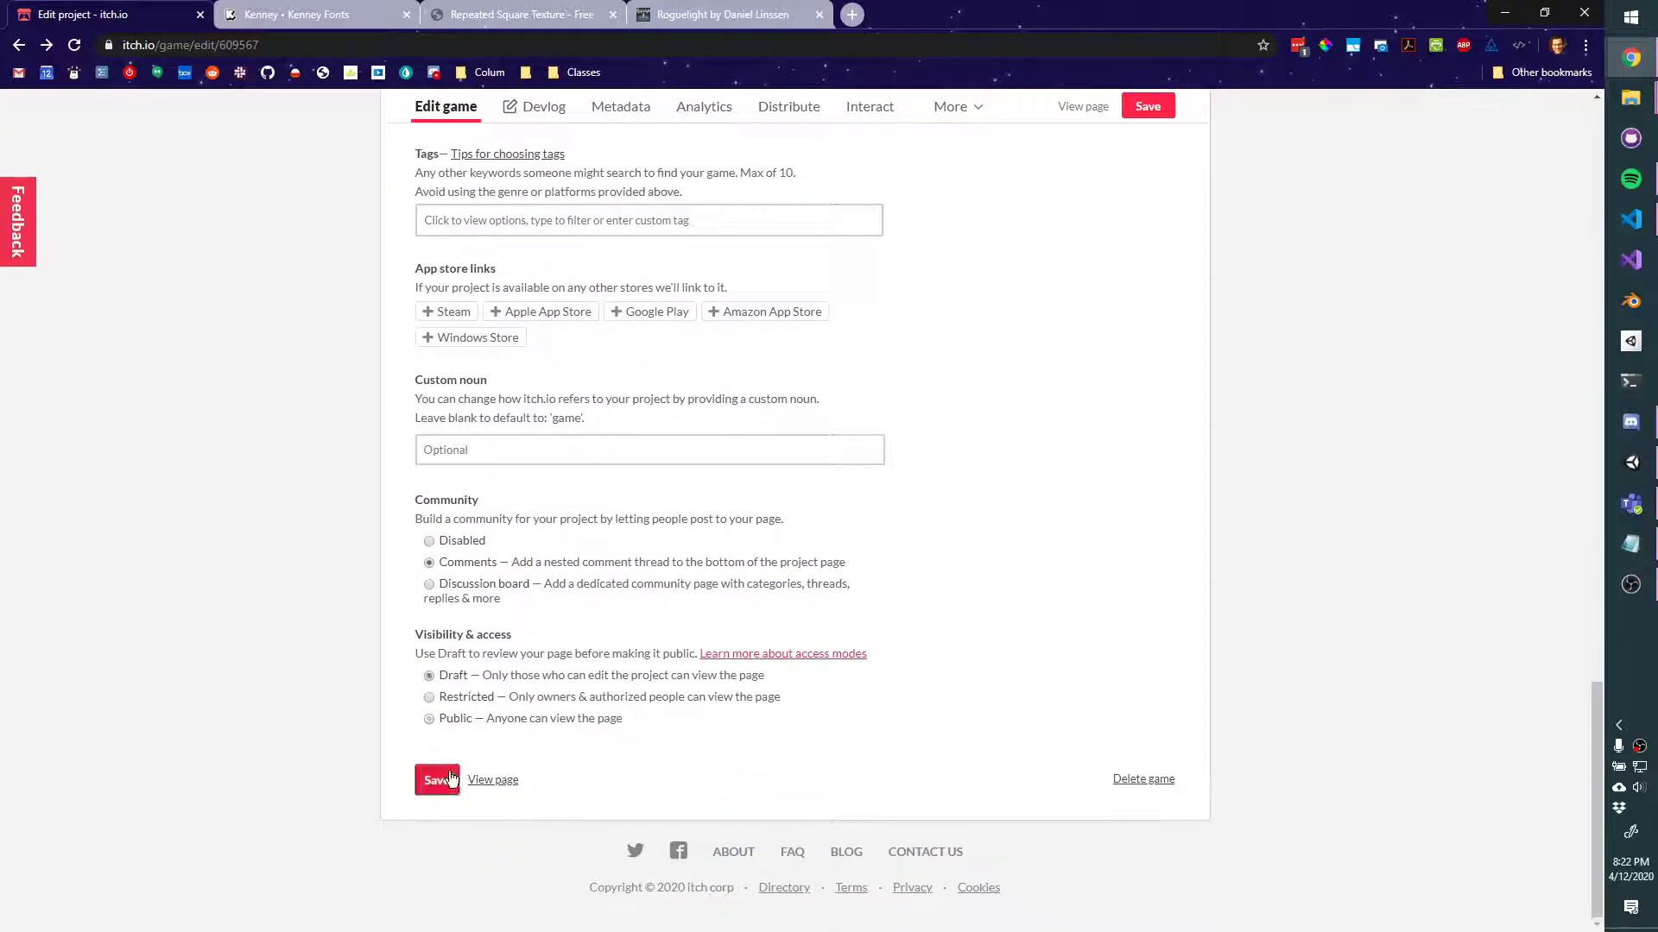
left_click(450, 779)
middle_click(492, 779)
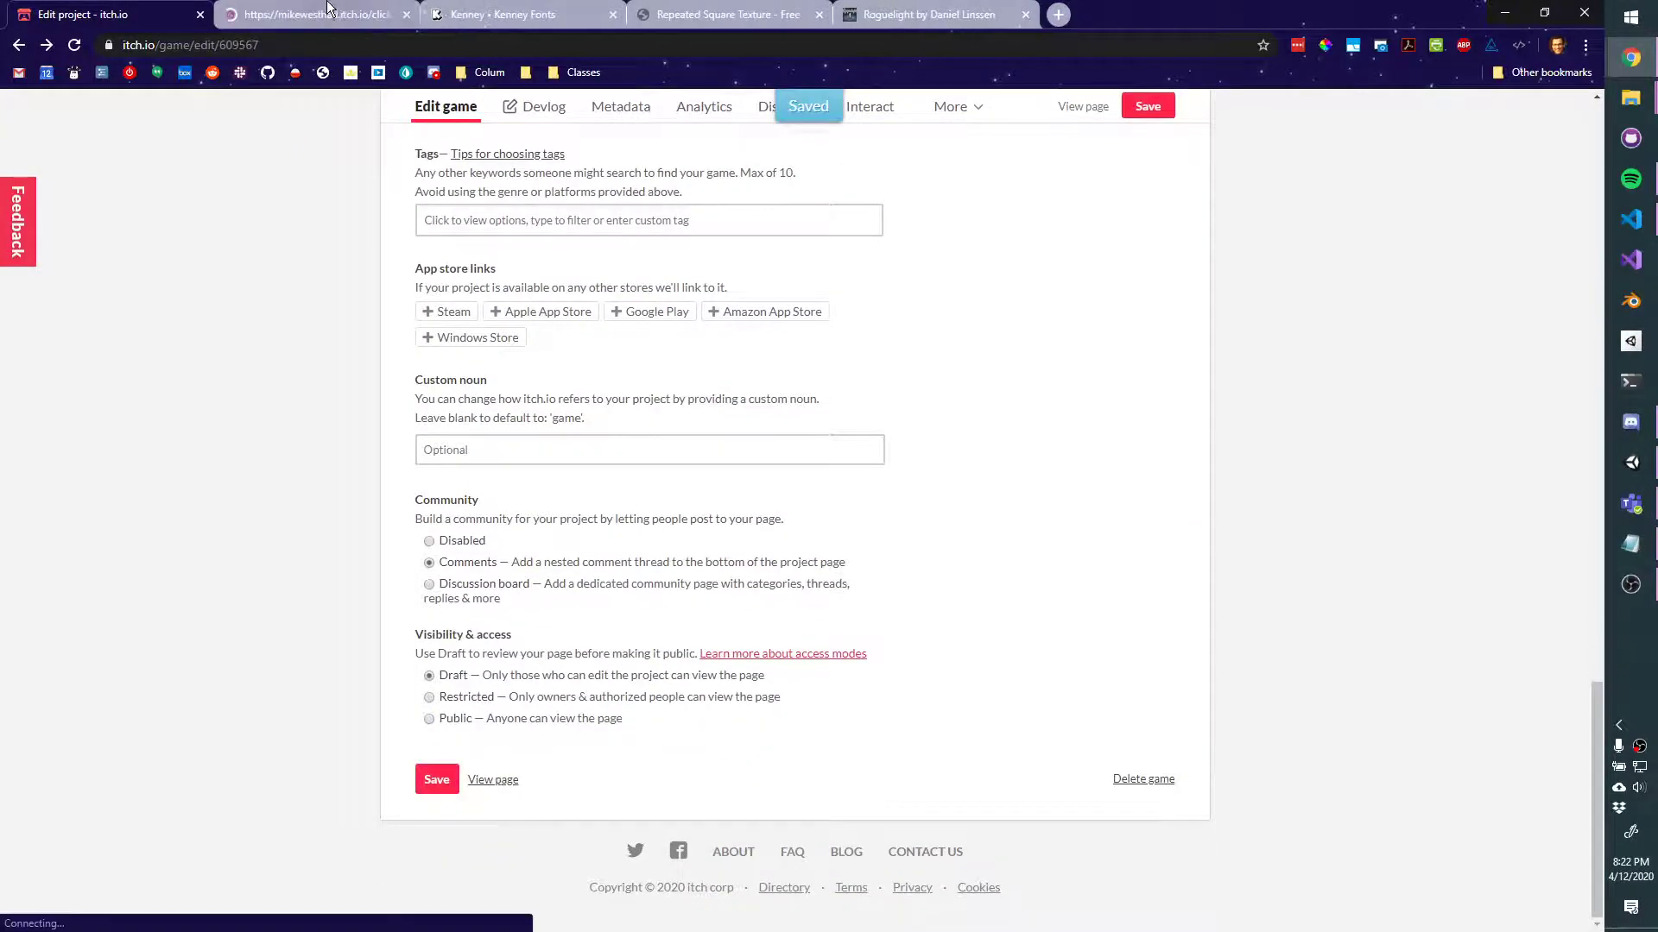
left_click(328, 8)
Examine the description, instructions, credits and comments area on the Click Farm page
scroll(1261, 734, "down", 2)
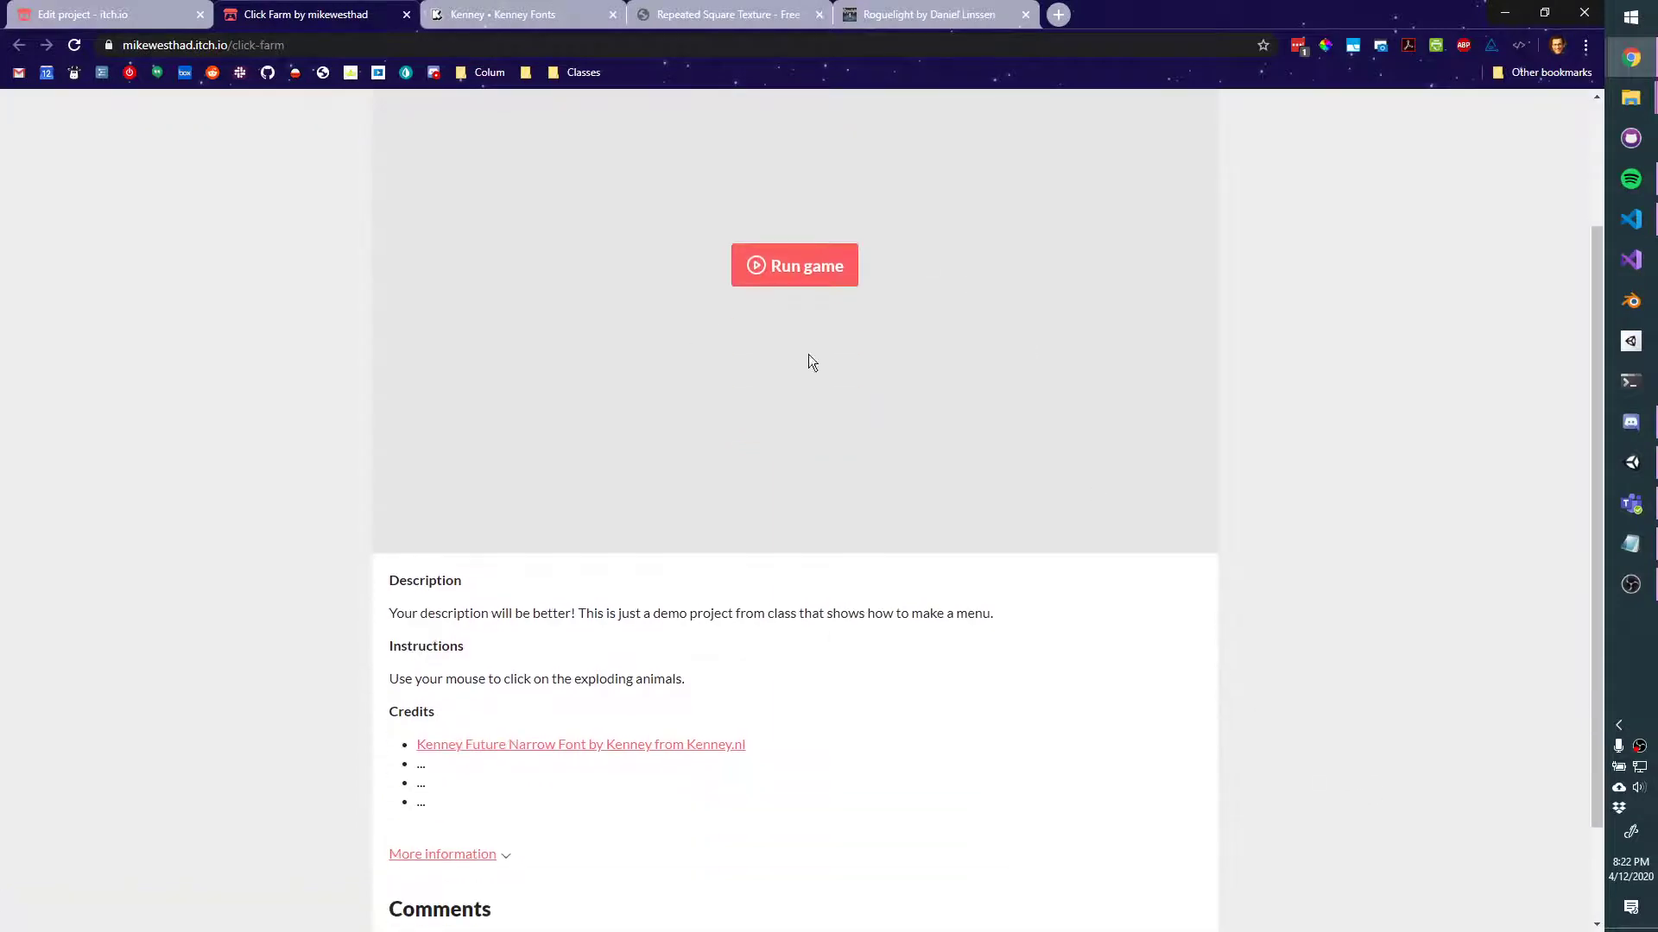
scroll(748, 427, "down", 1)
left_click_drag(730, 738, 427, 537)
left_click(535, 677)
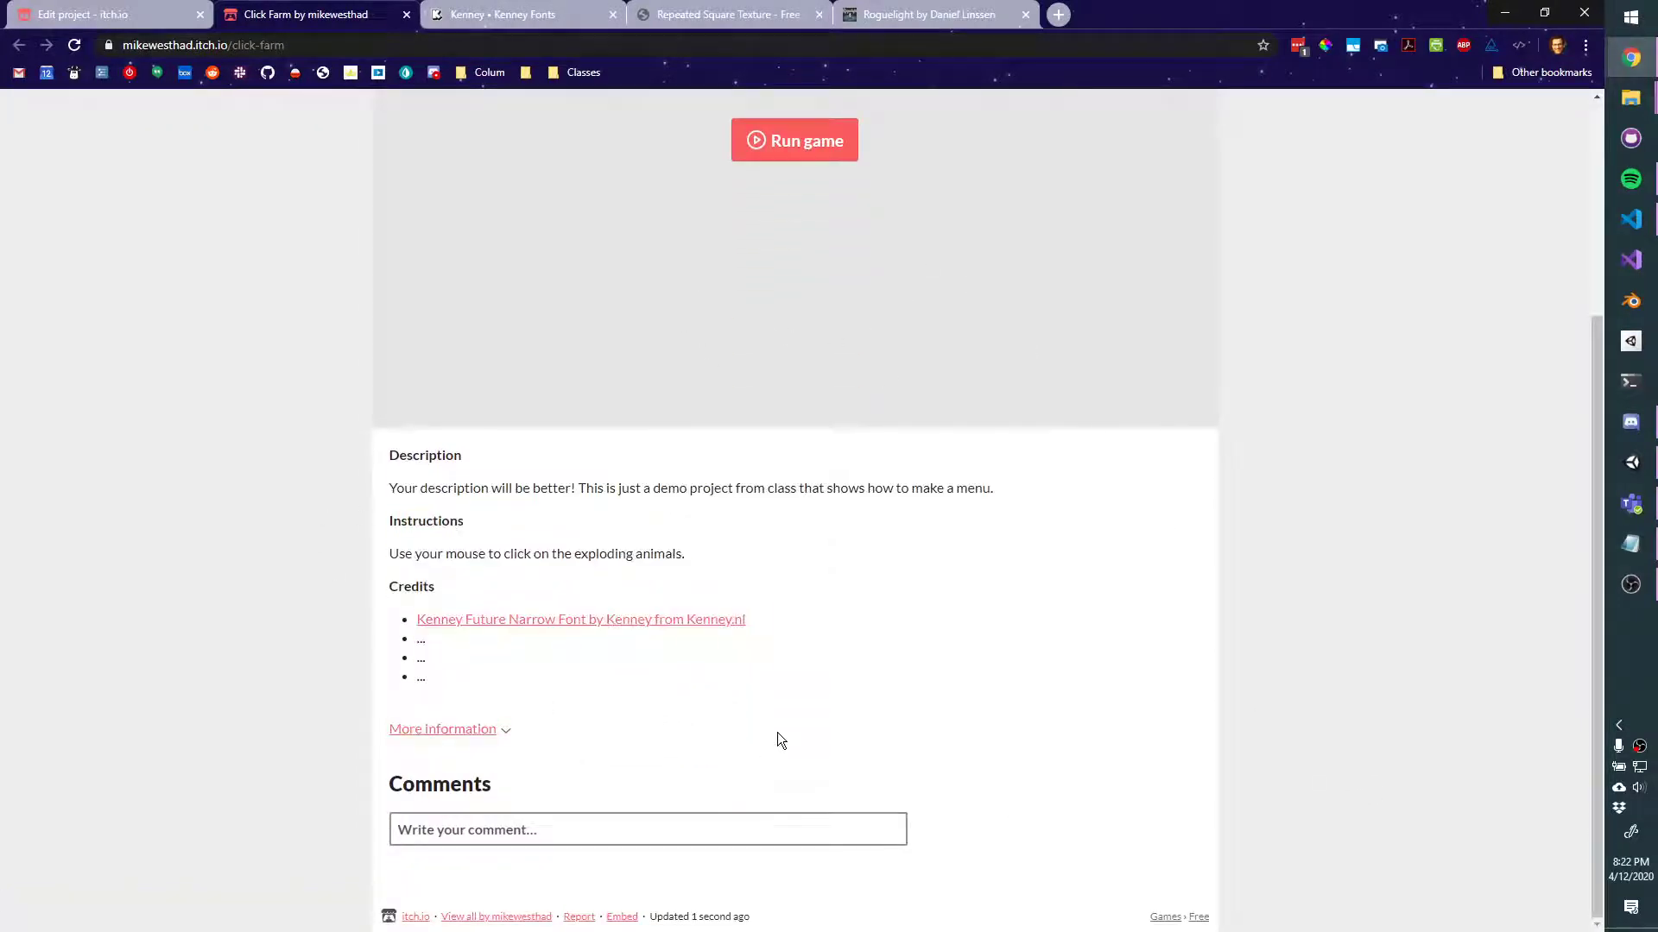
scroll(818, 761, "up", 3)
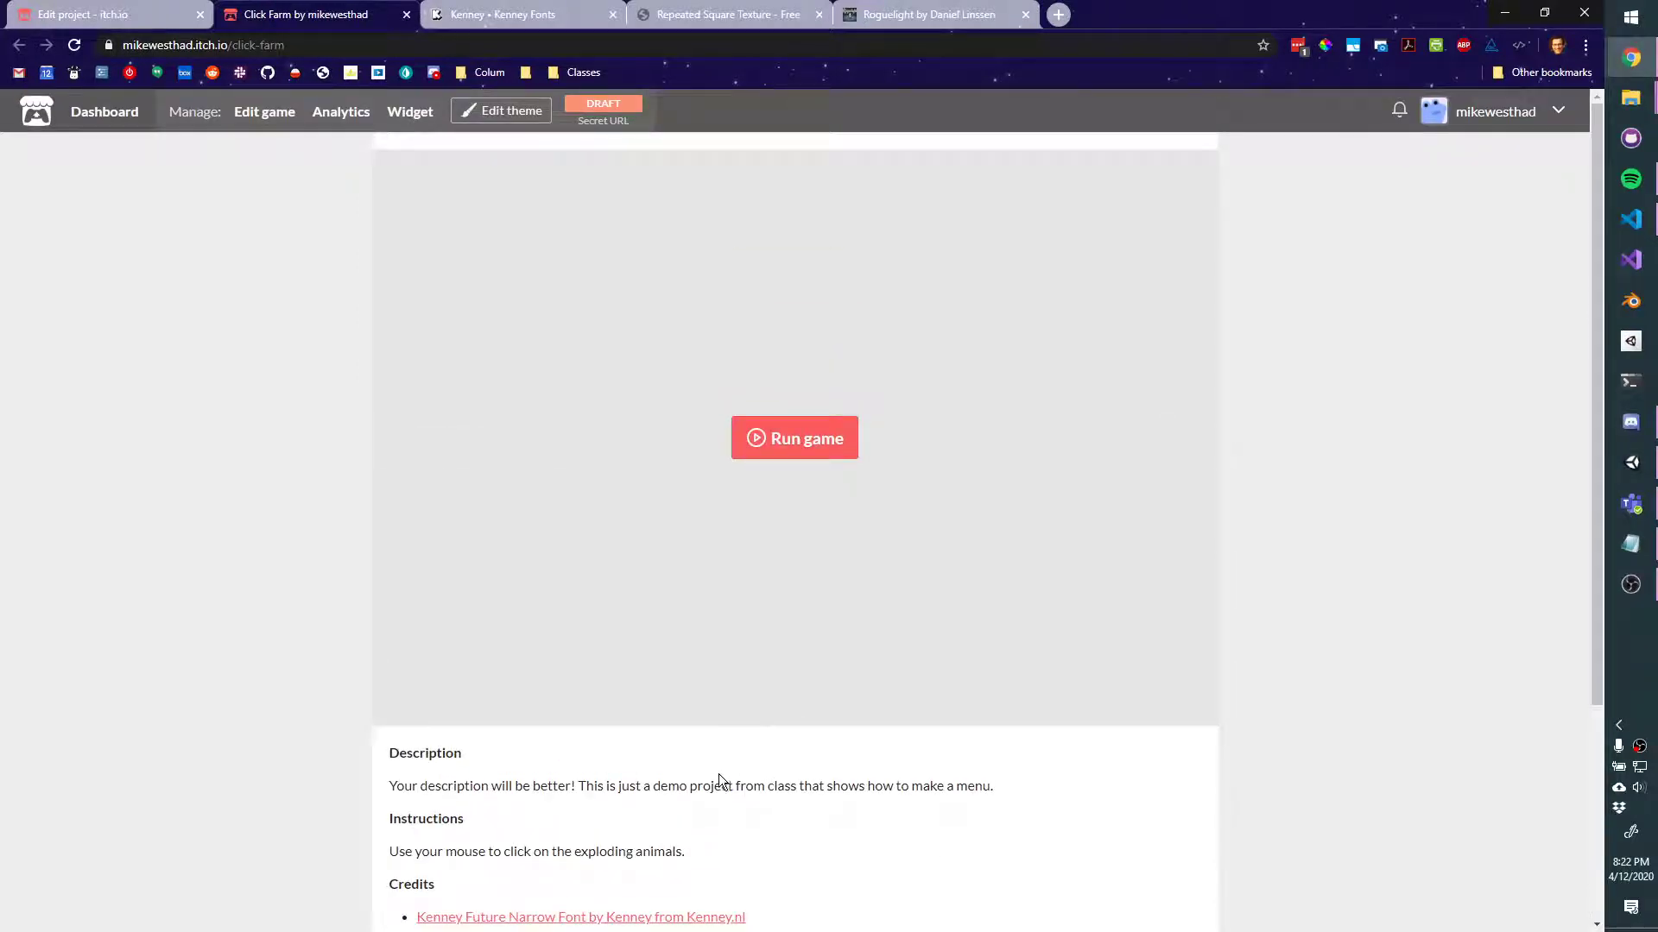
Copy the draft page's secret URL and open it in a new incognito window
left_click(616, 130)
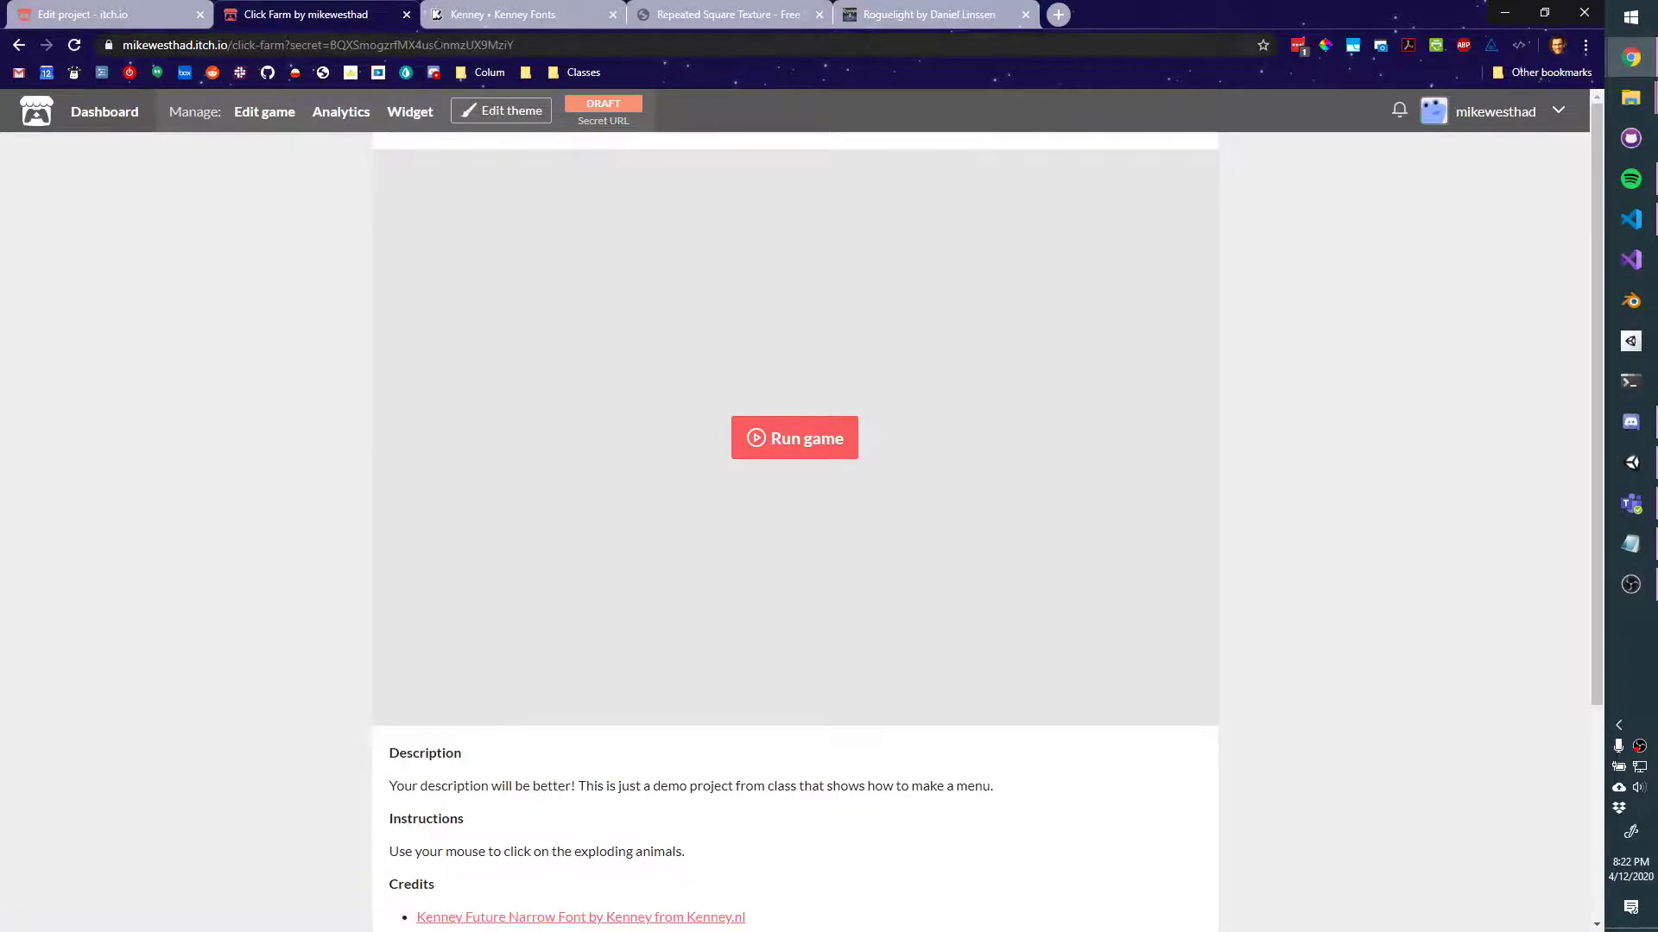
left_click(389, 47)
key("ctrl+c")
key("ctrl+shift+n")
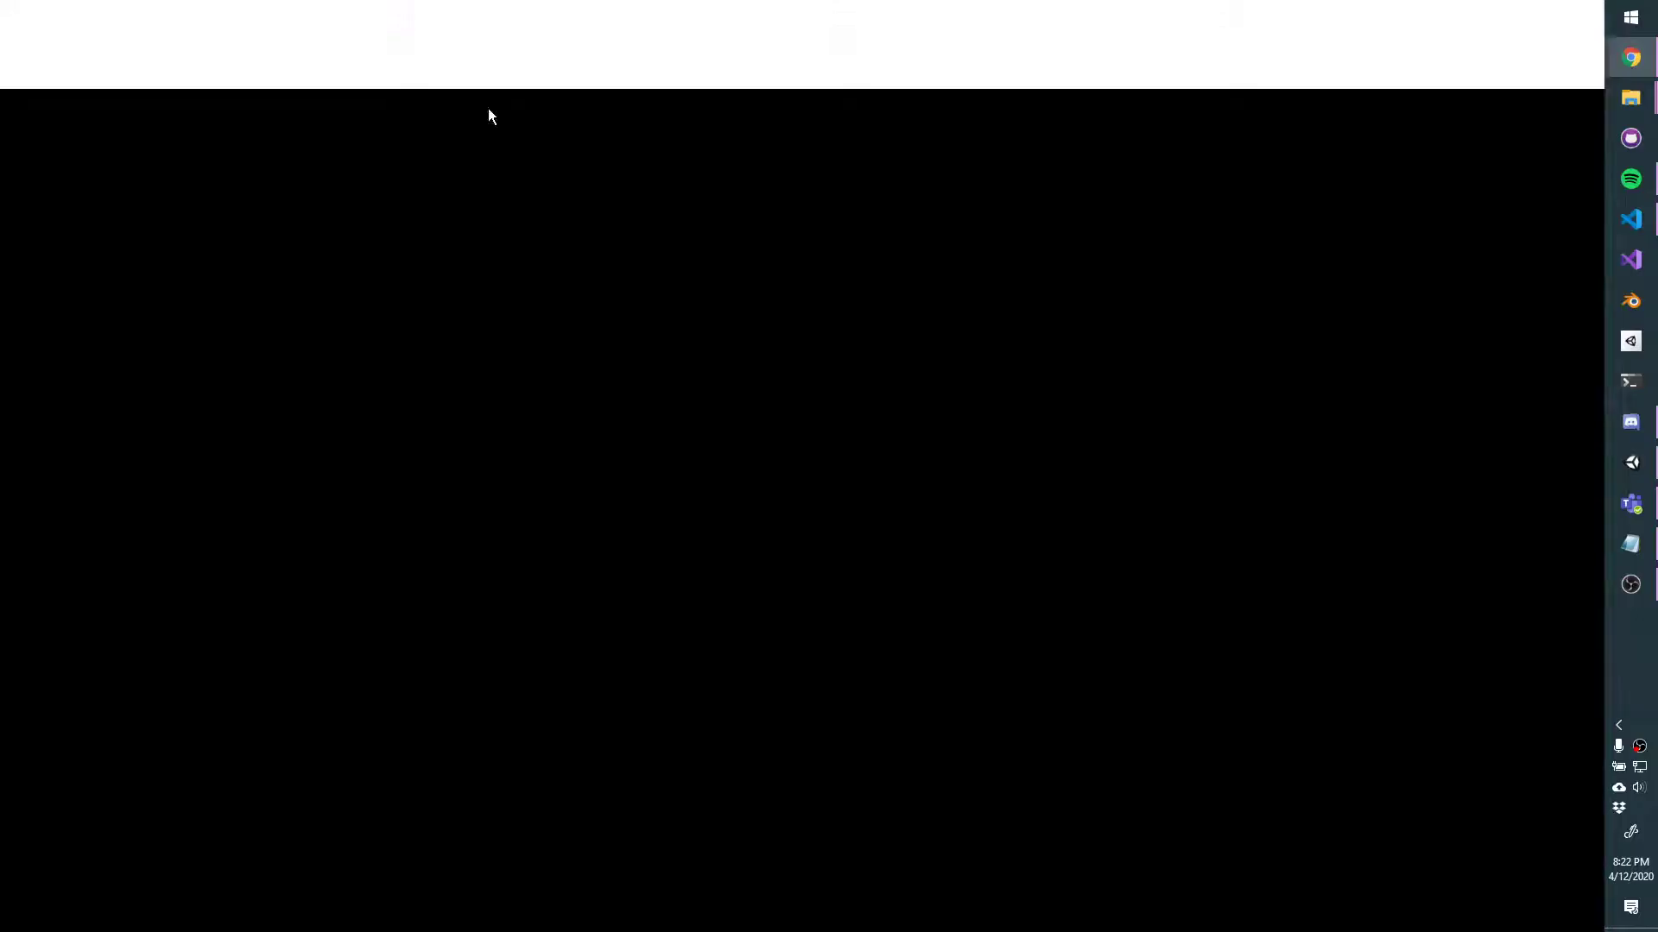
left_click_drag(640, 8, 1029, 74)
key("ctrl+v")
key("Return")
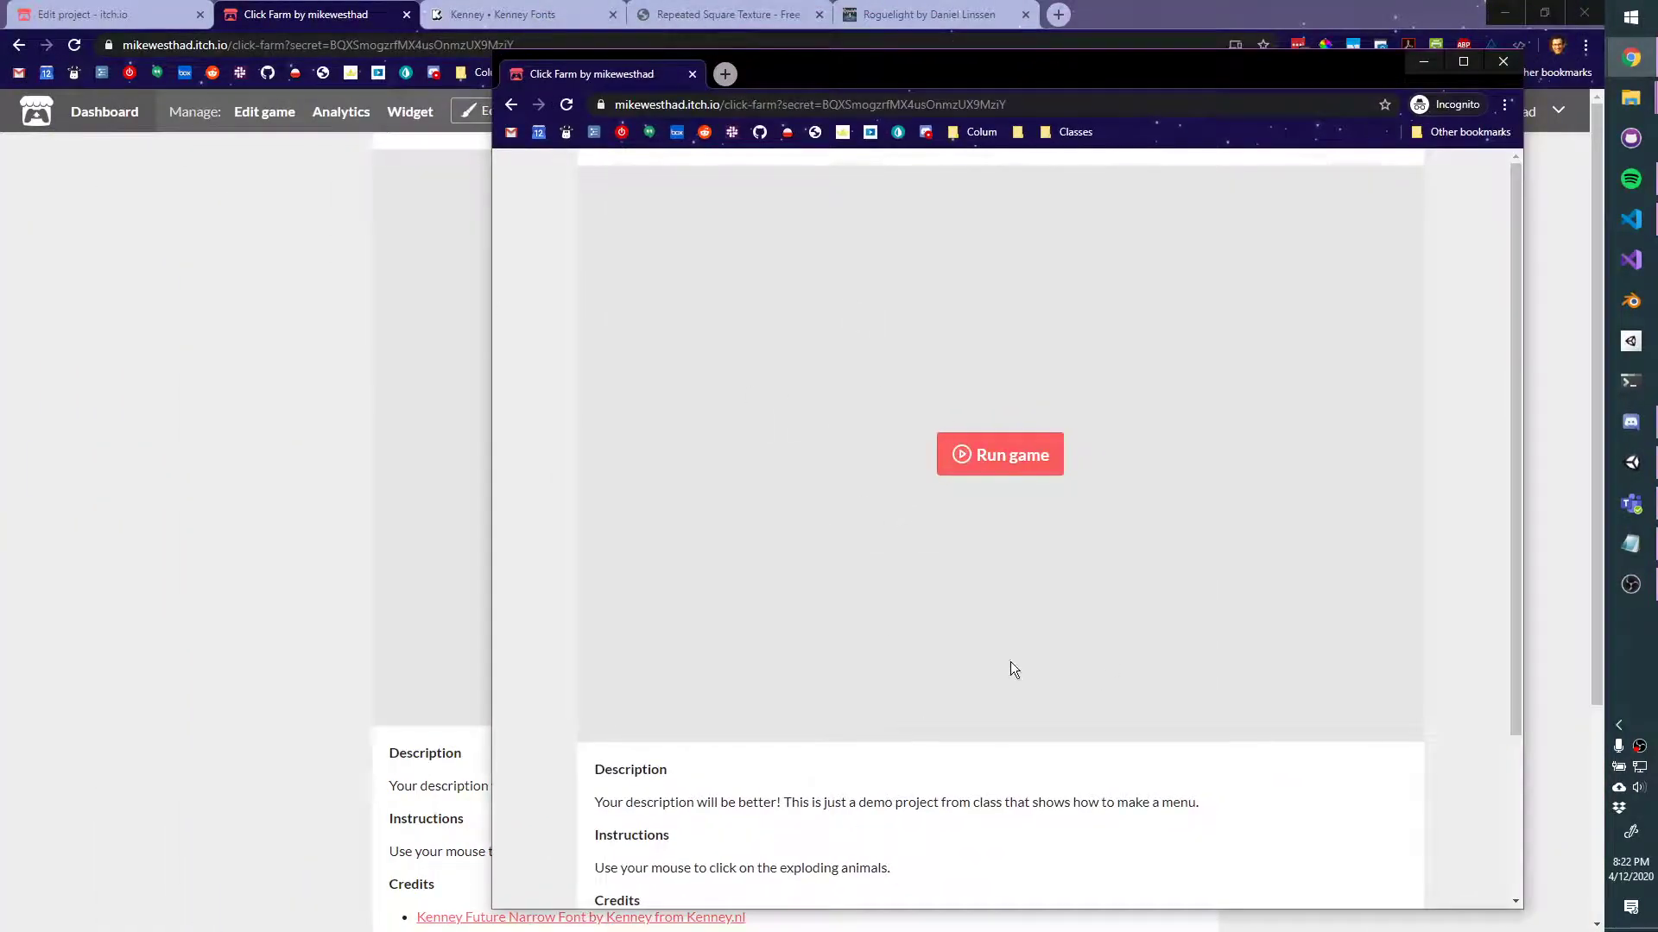
Test the page address without its secret parameter in the incognito window, and close that window
scroll(879, 777, "down", 3)
scroll(881, 781, "up", 3)
left_click_drag(1036, 105, 817, 104)
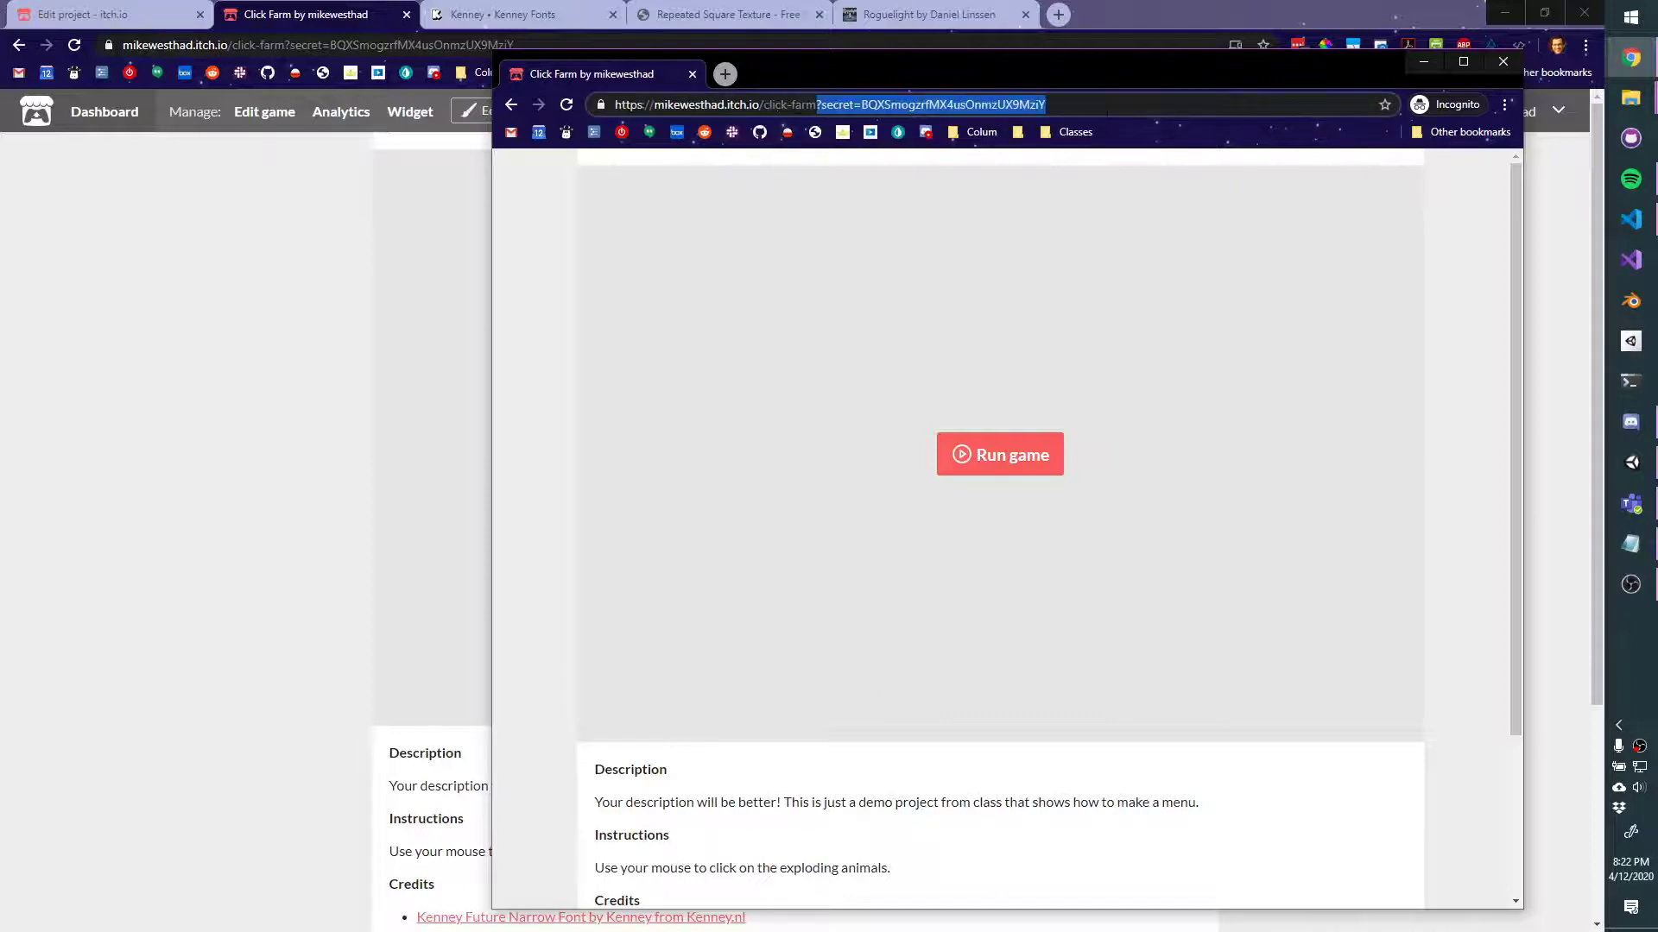
key("BackSpace")
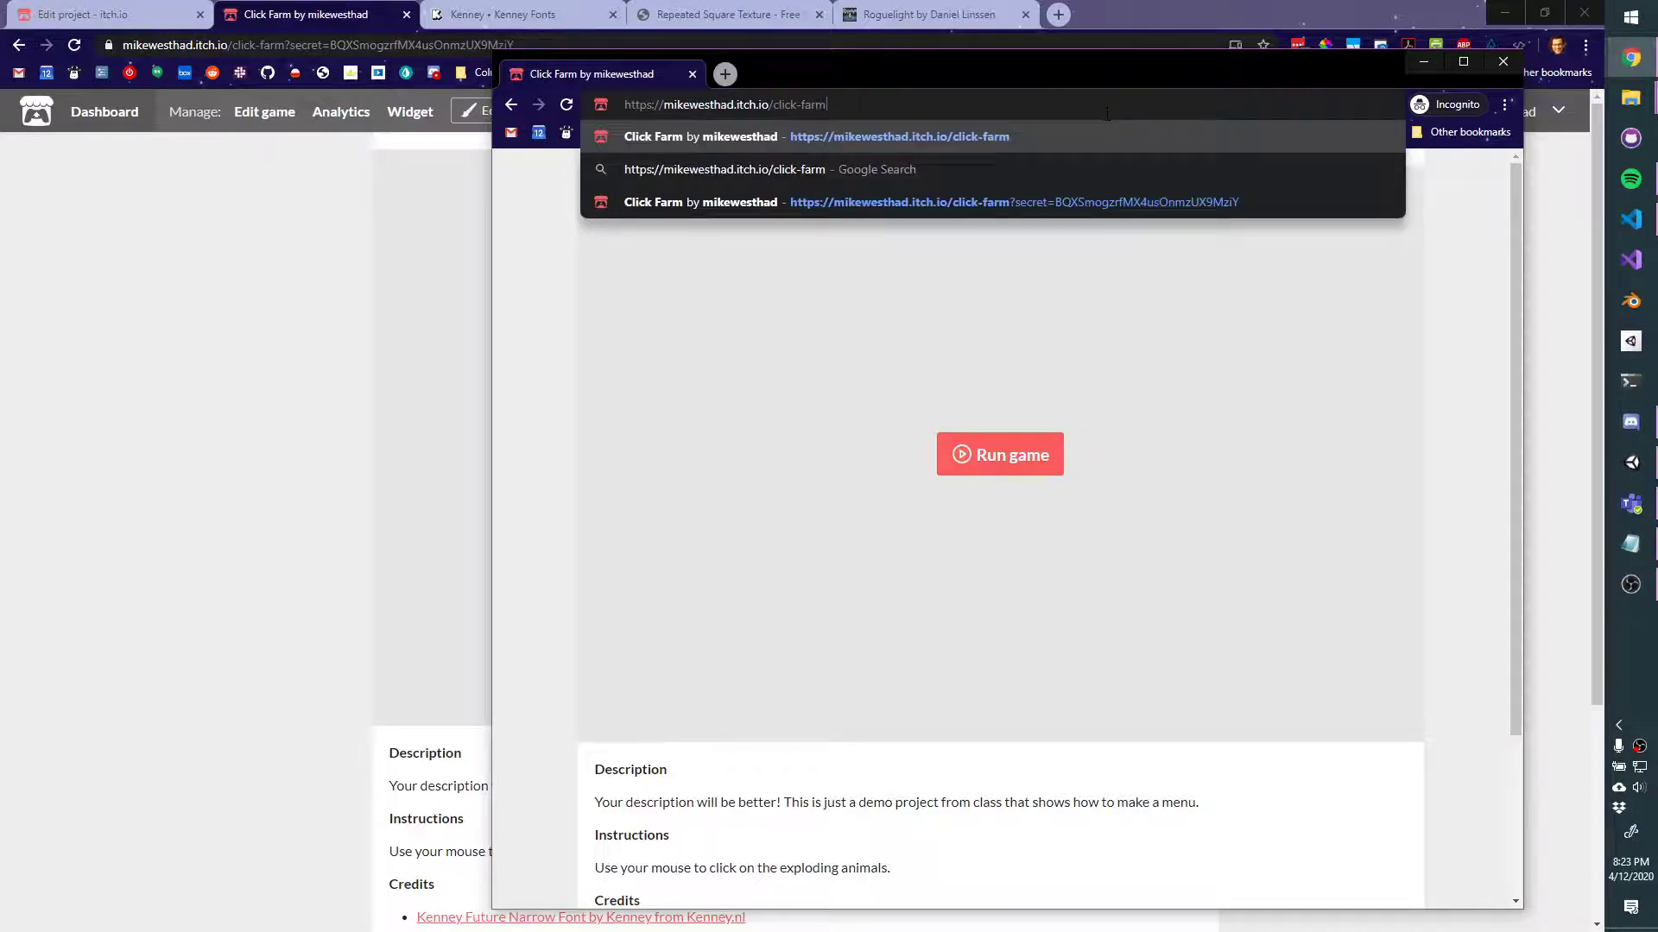
key("Return")
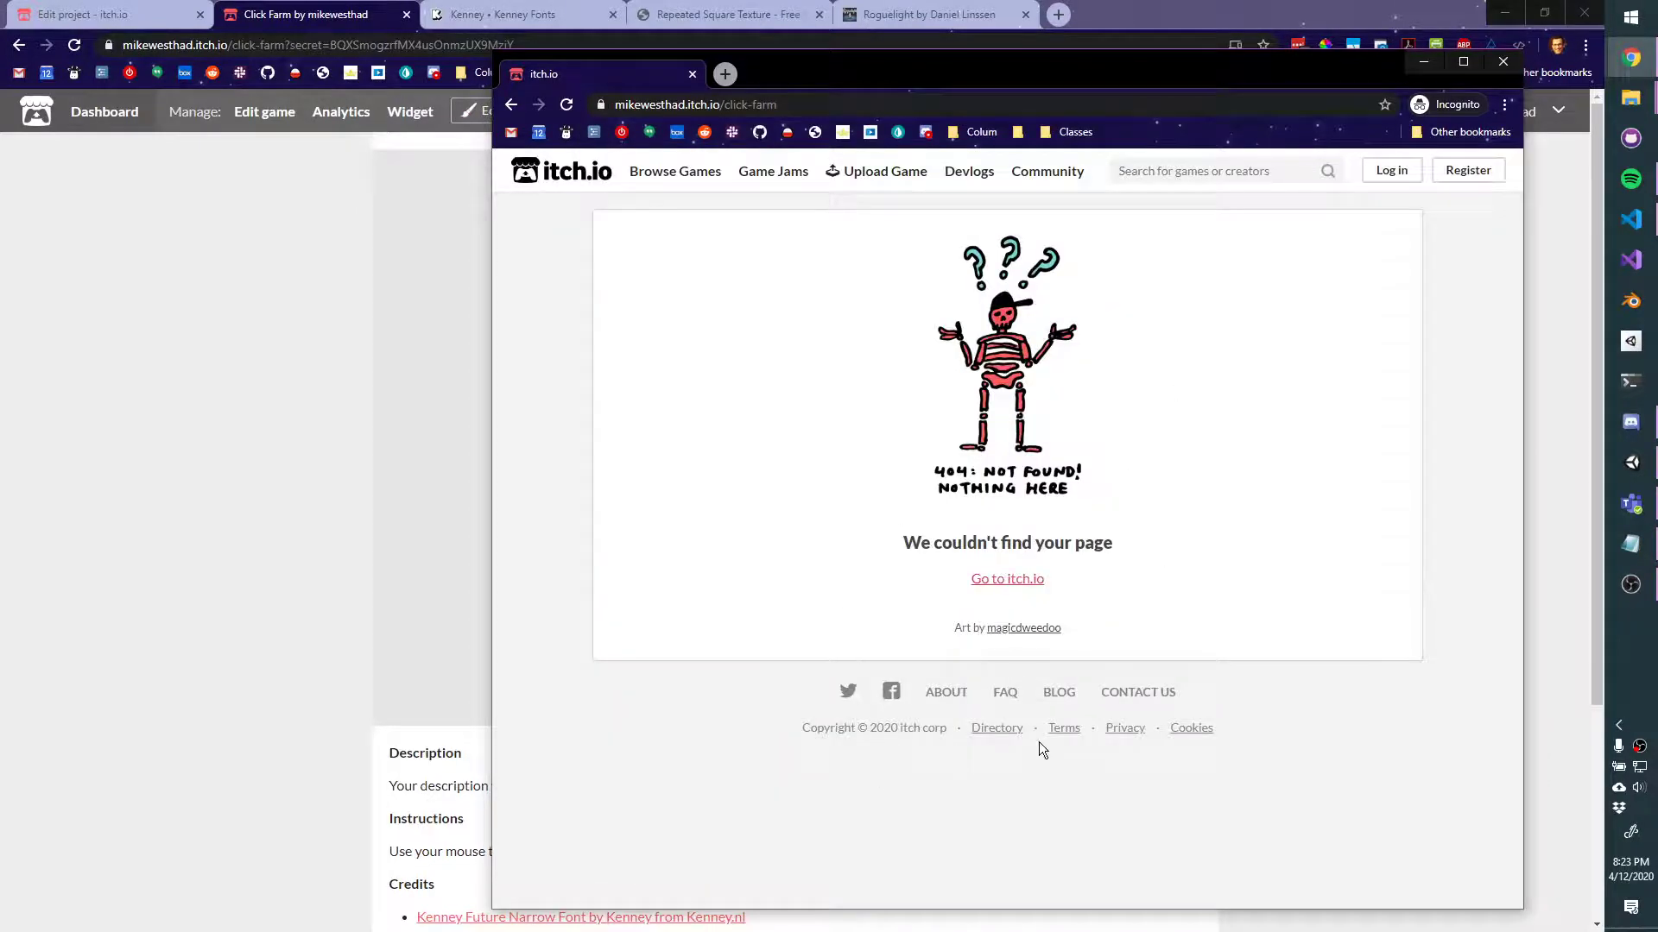
left_click(1503, 61)
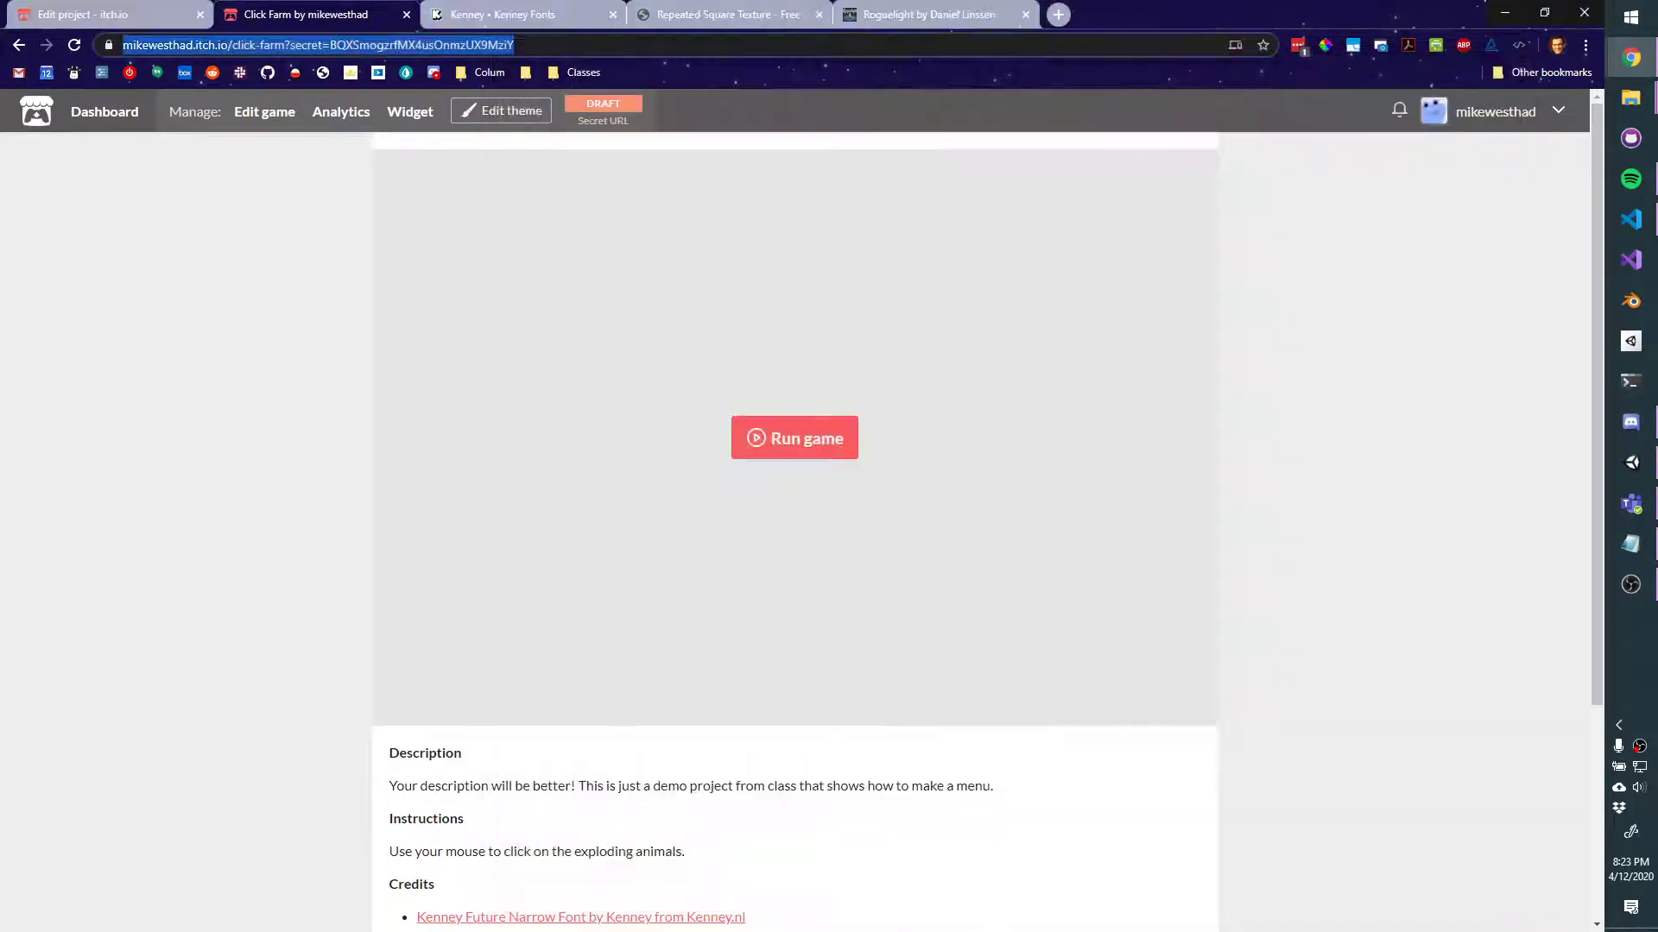
left_click(1631, 584)
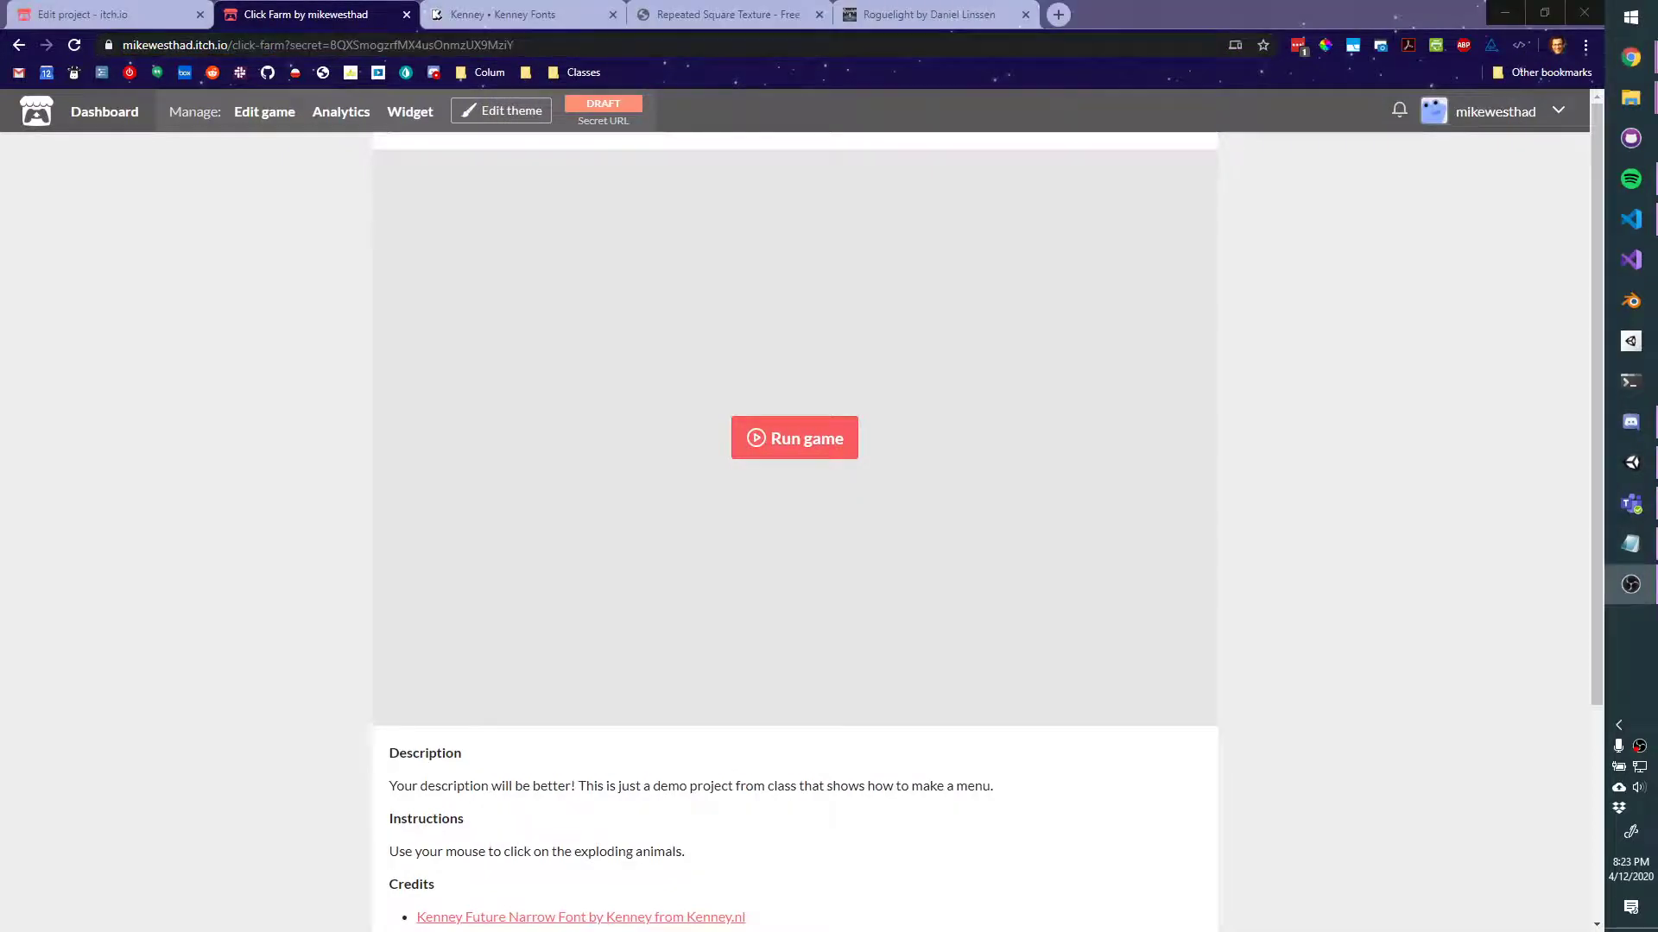
scroll(743, 688, "down", 3)
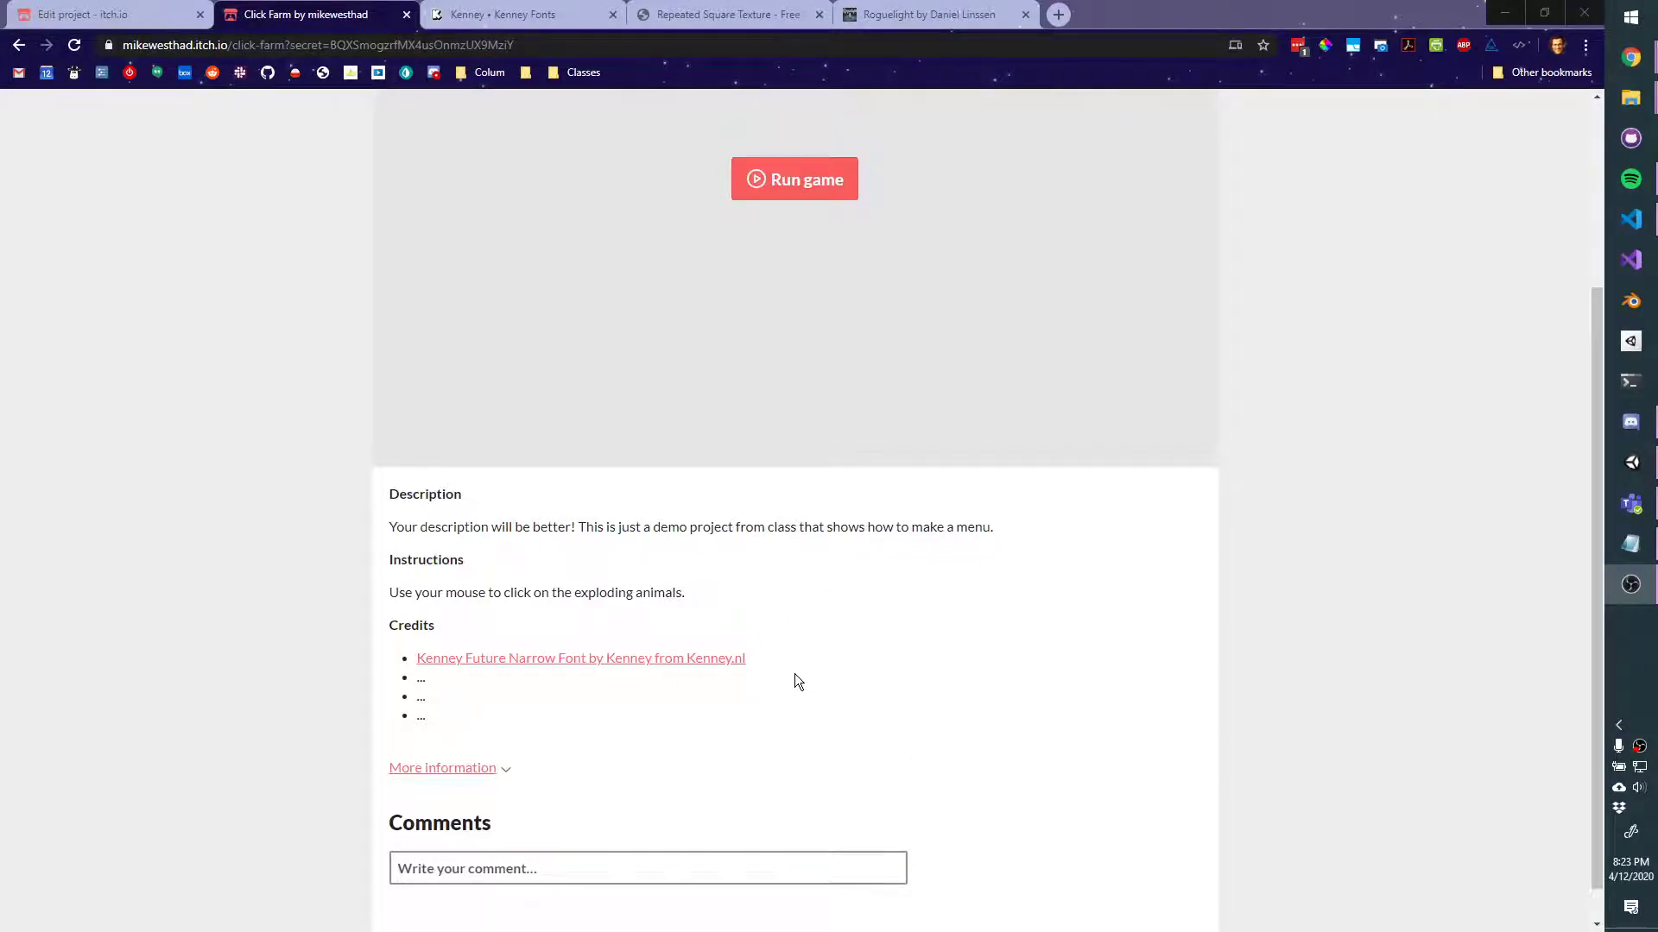
scroll(794, 704, "up", 3)
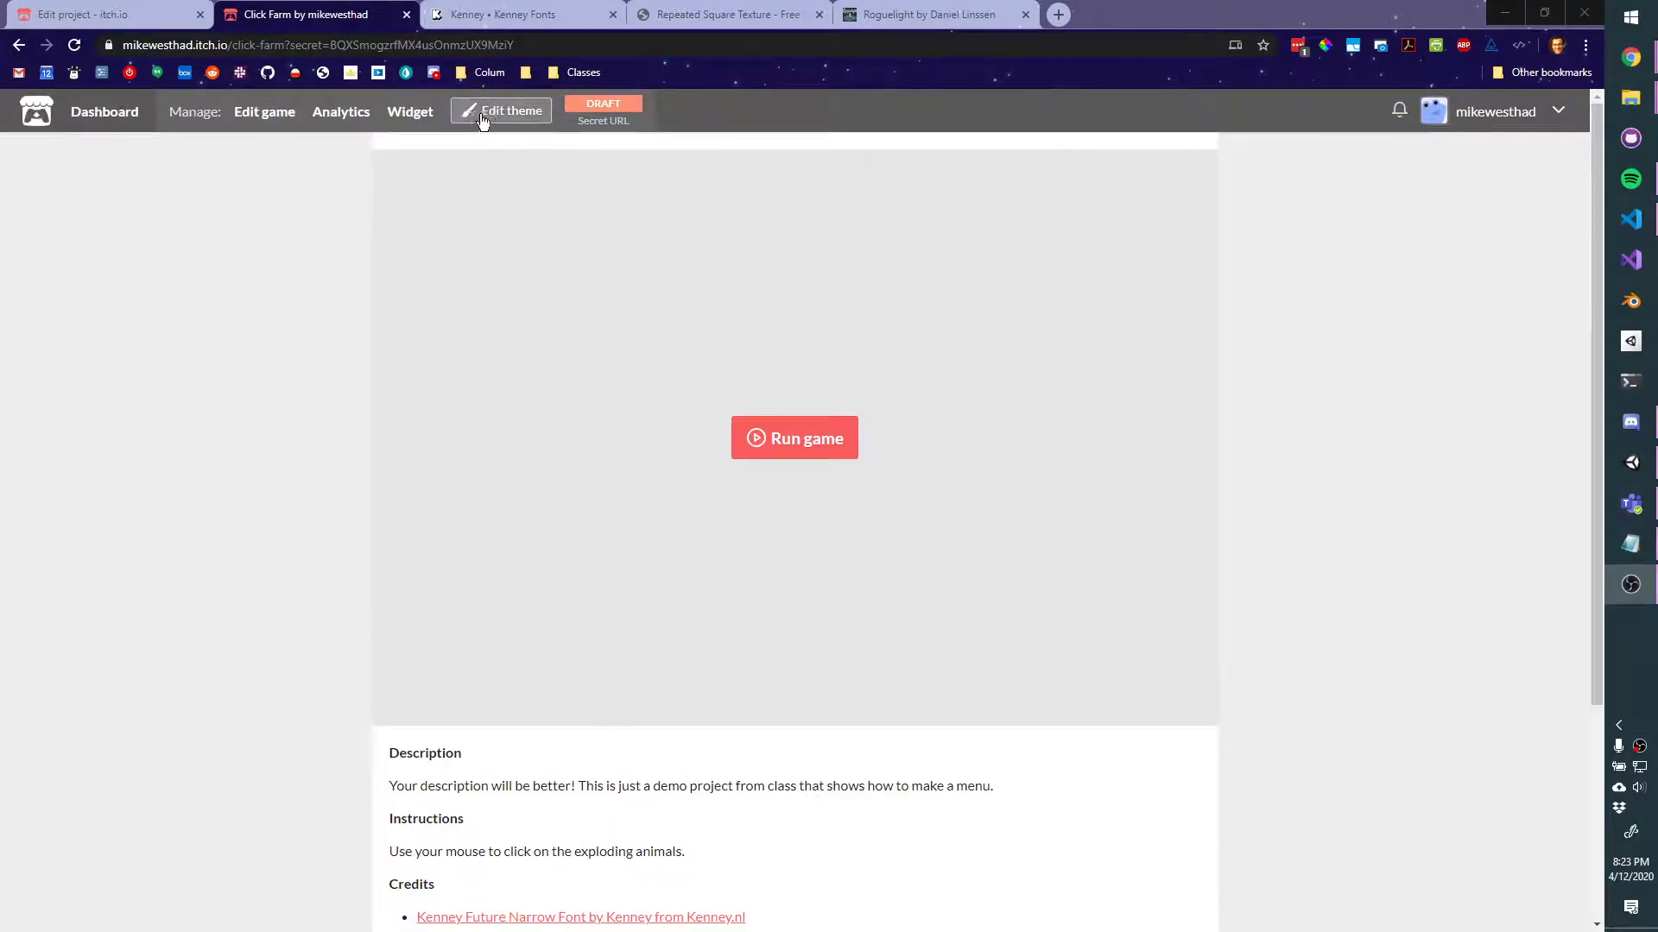
Edit the page theme, setting the text font to Anonymous Pro and the size to Very Large, and expand the additional text options
left_click(509, 112)
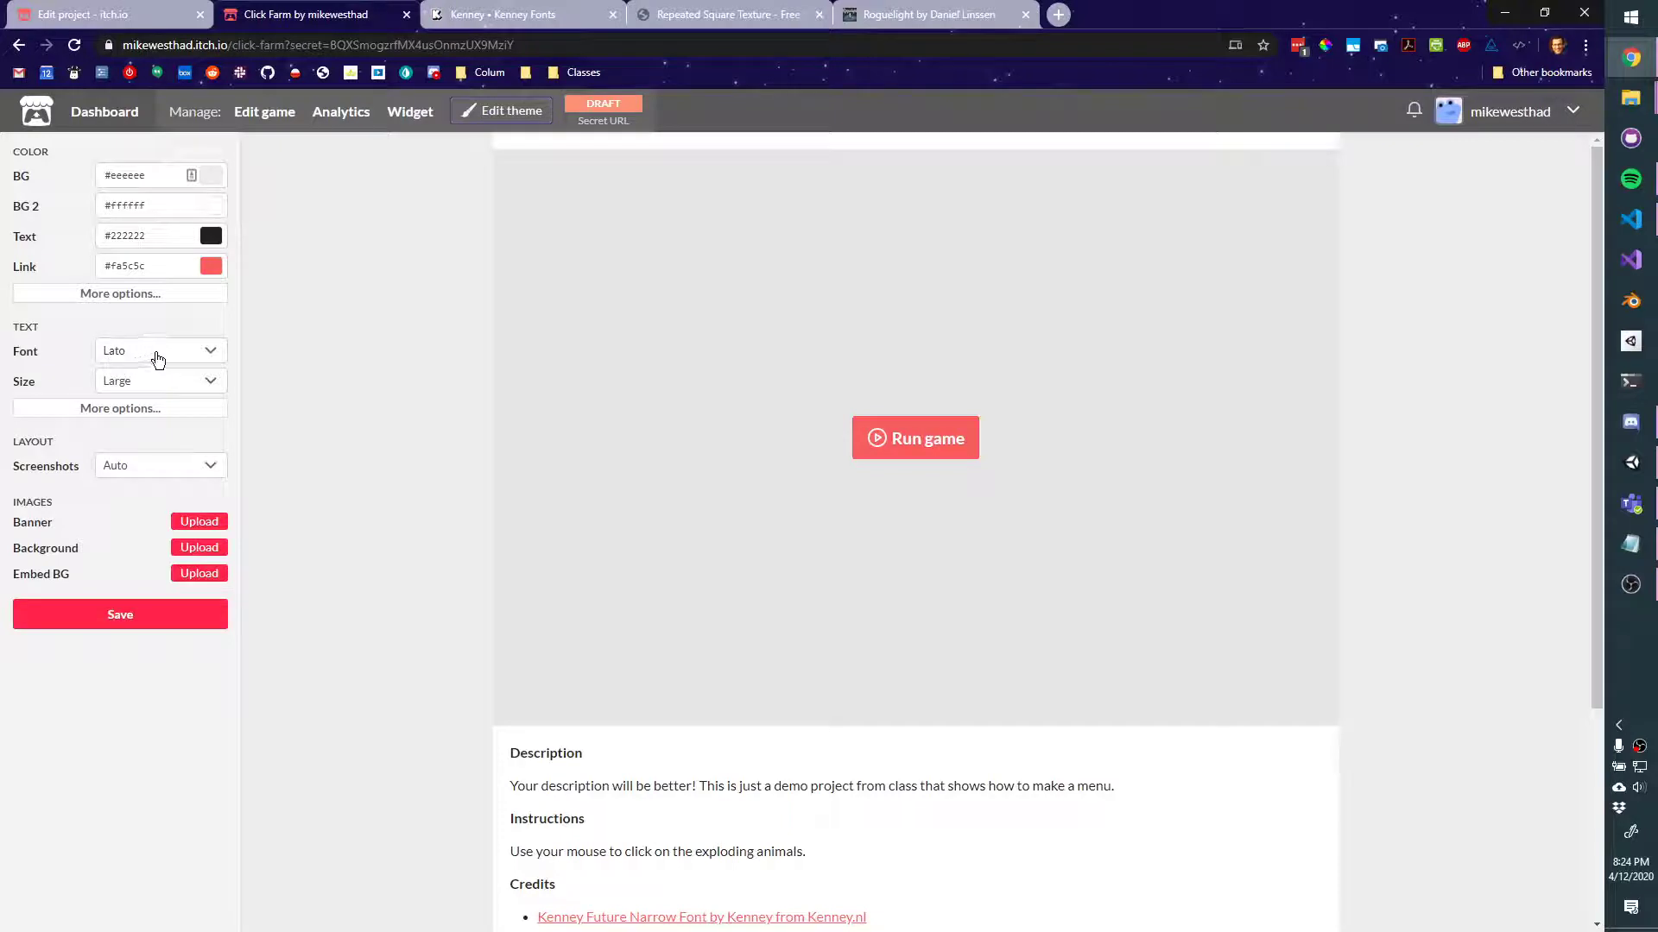
left_click(154, 357)
left_click(159, 444)
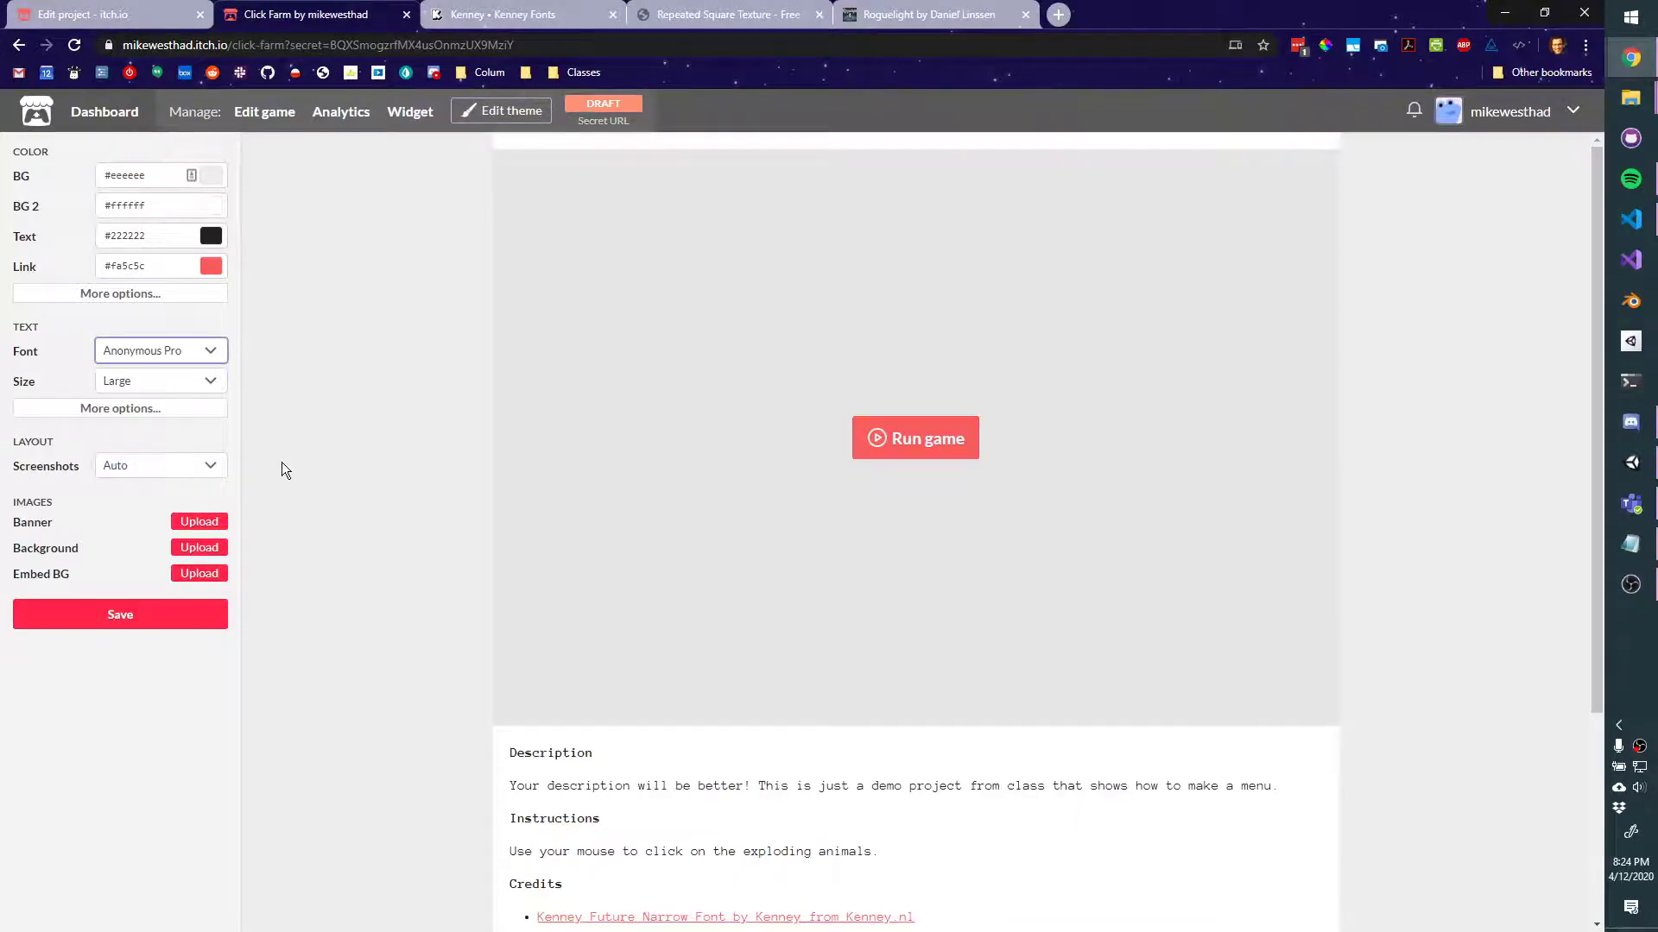
left_click(162, 381)
left_click(158, 444)
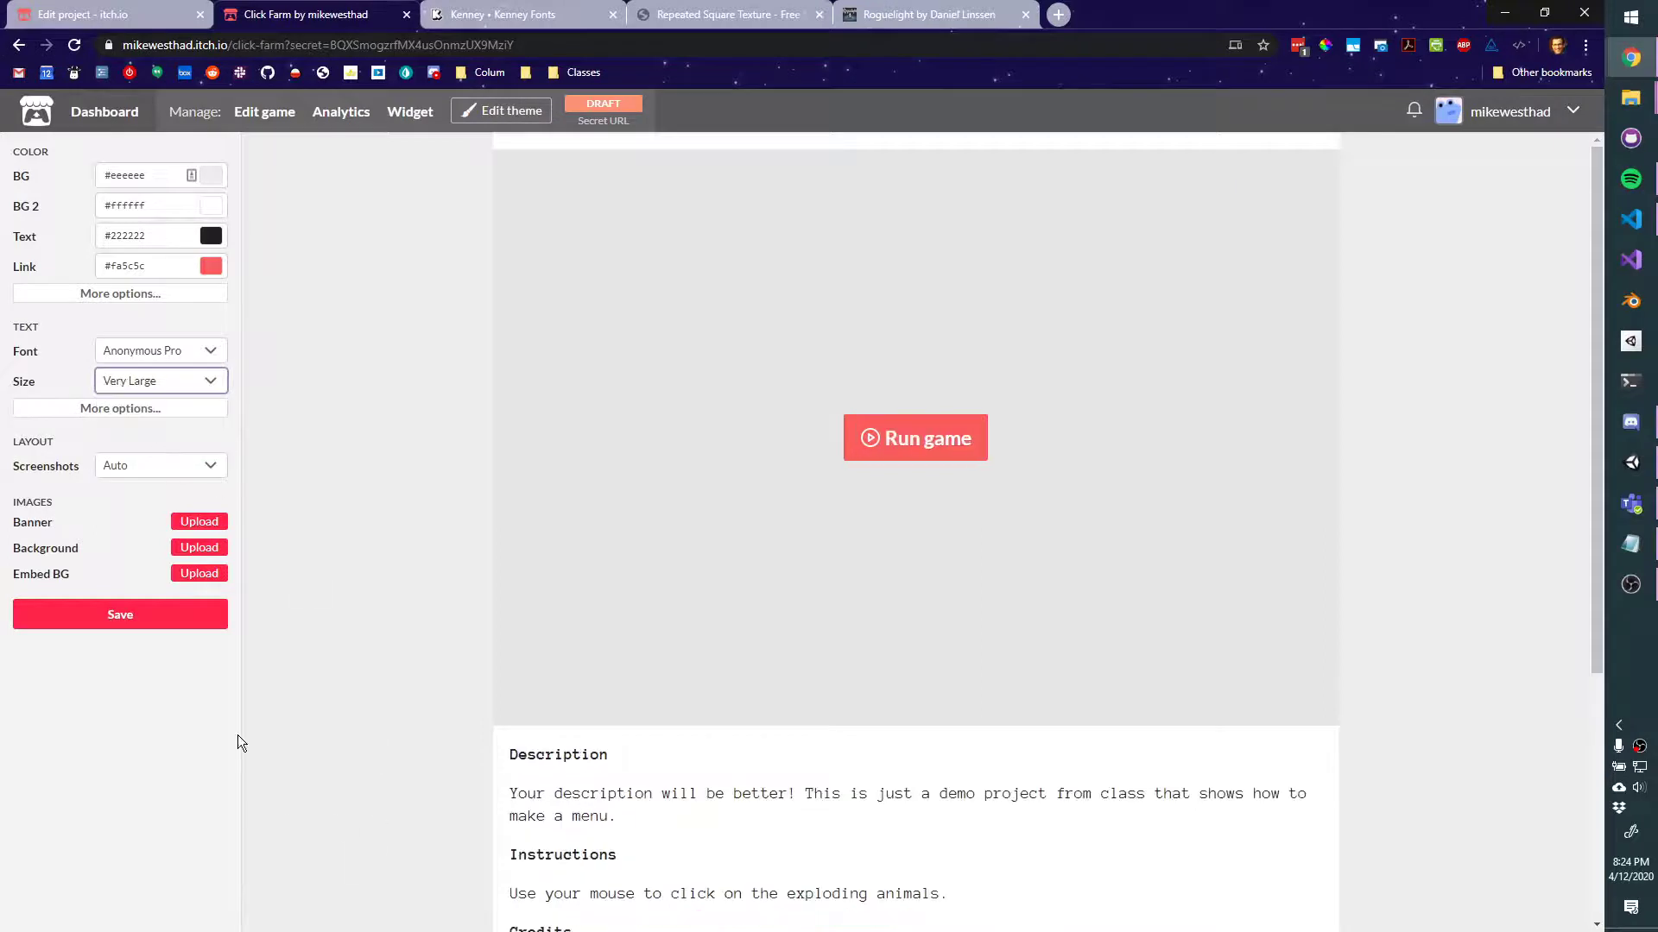
left_click(188, 410)
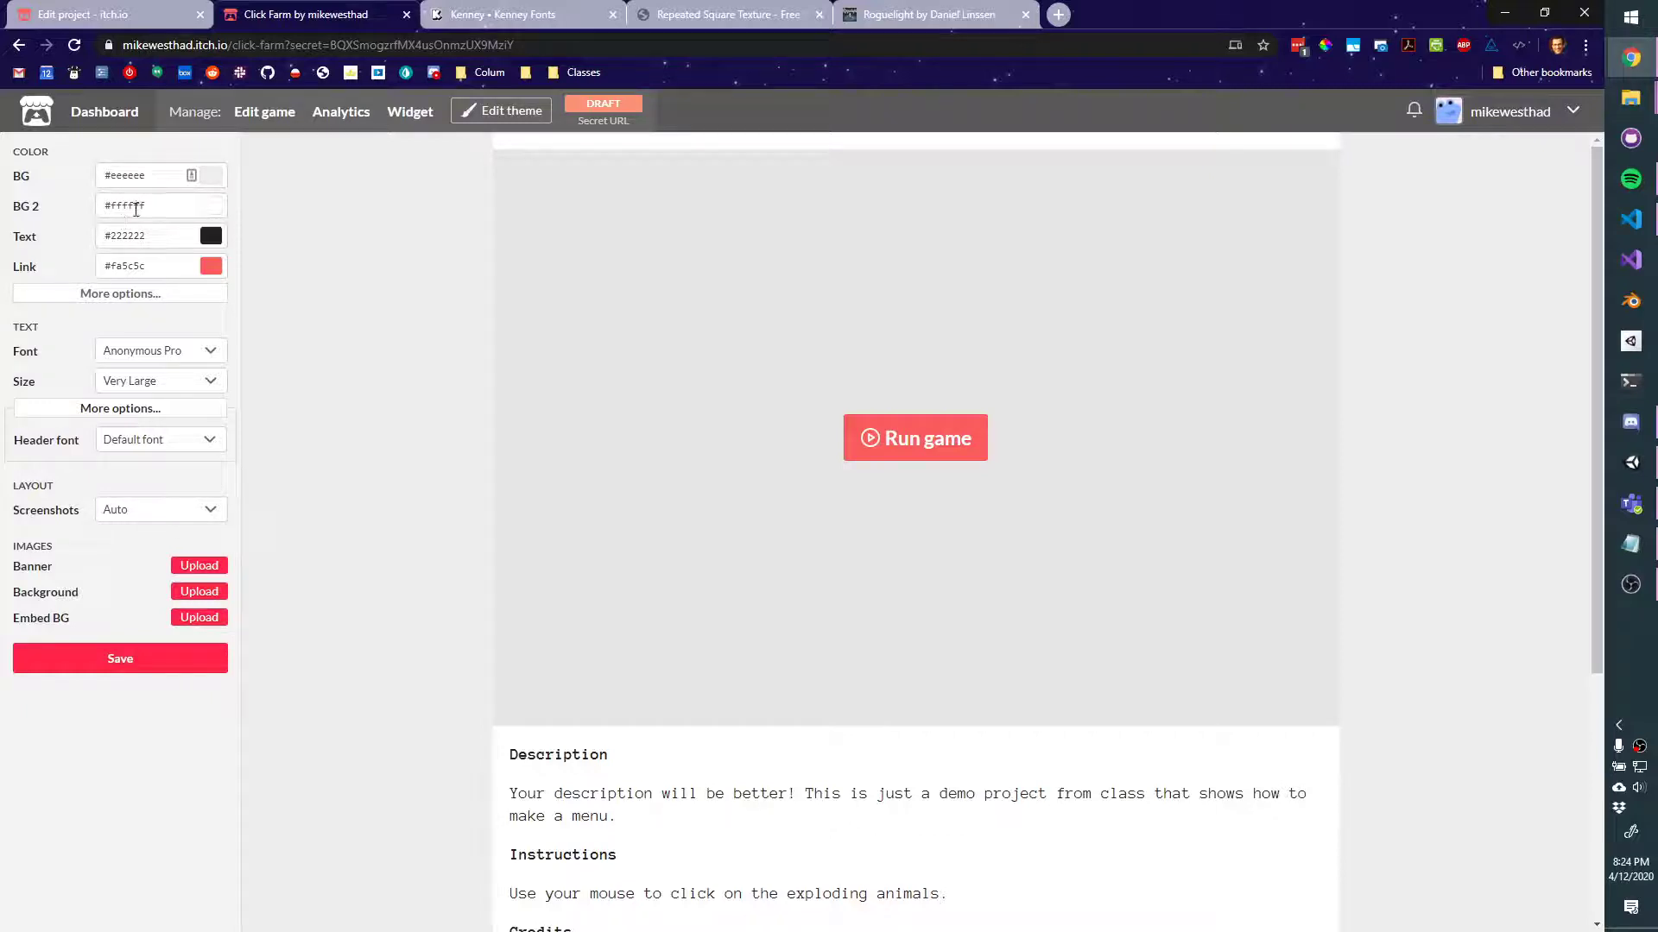
Change the theme's link color to the light blue #25baff
scroll(651, 658, "down", 4)
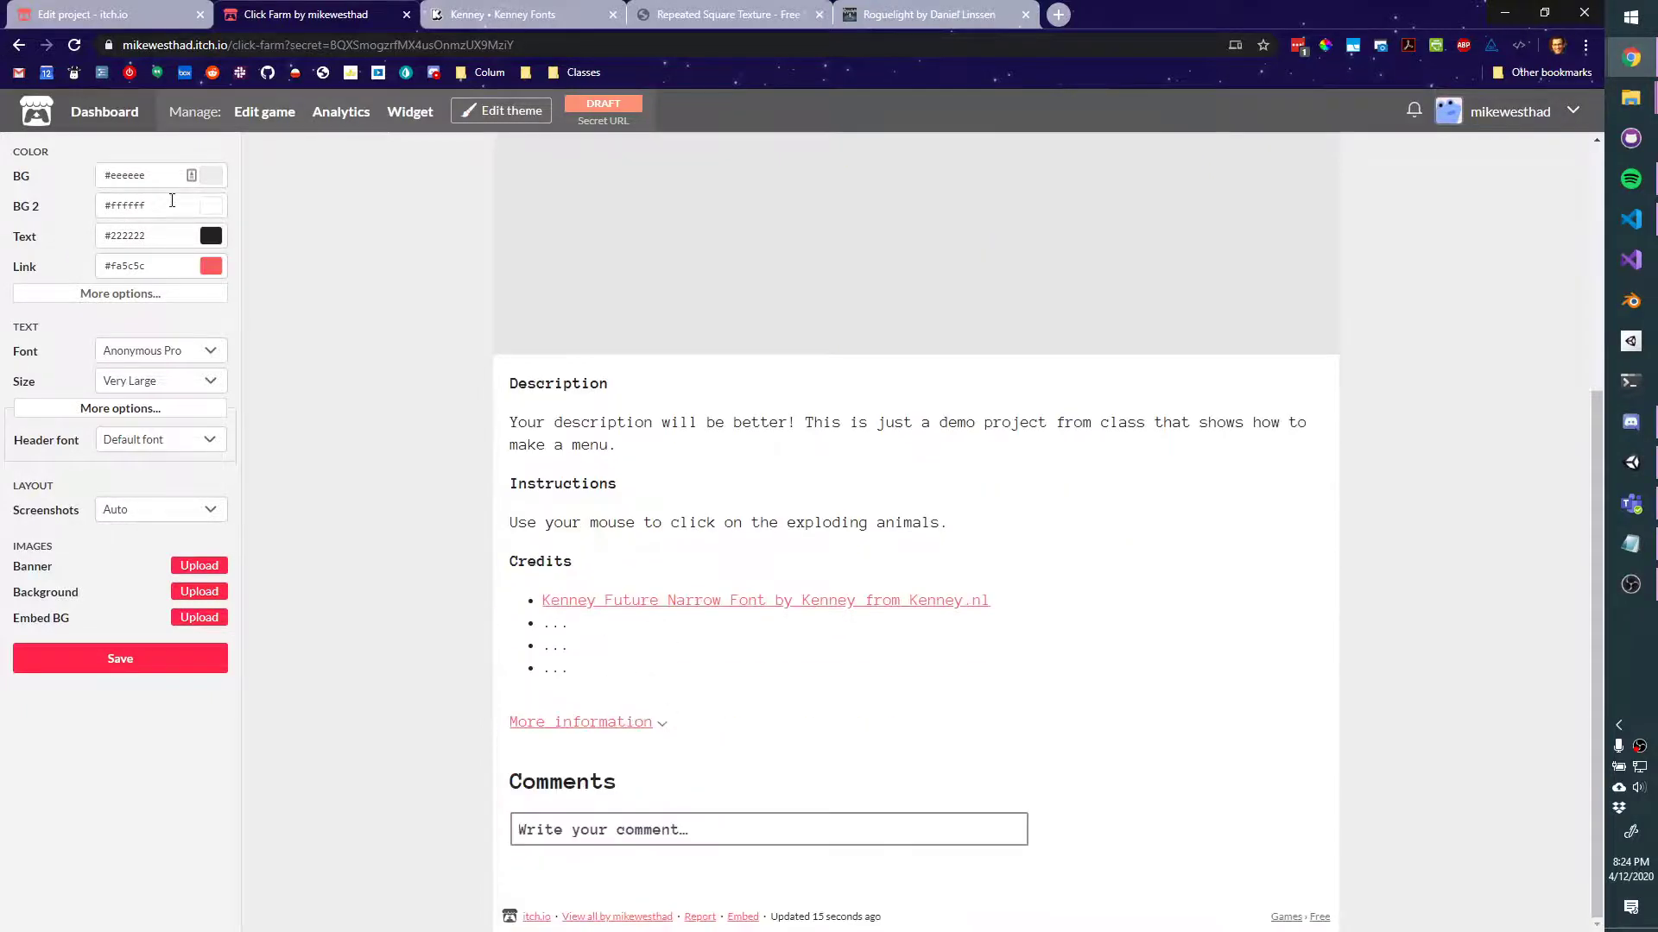
left_click(183, 270)
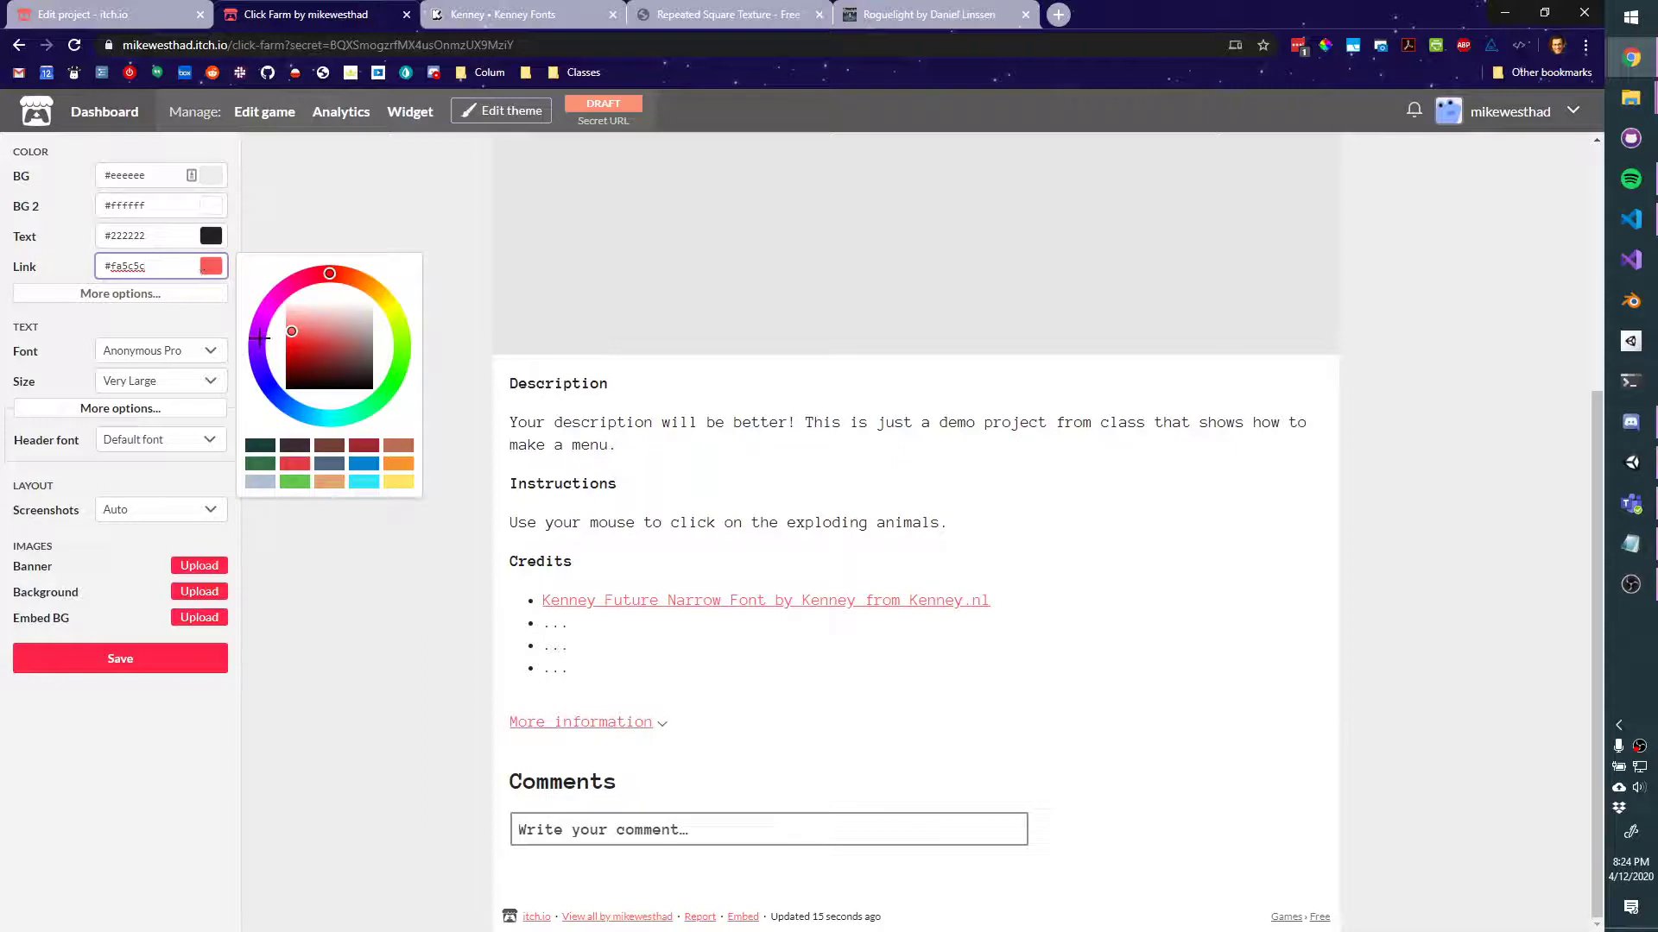
left_click_drag(319, 419, 306, 414)
mouse_move(296, 350)
left_mouse_down()
mouse_move(286, 362)
mouse_move(288, 339)
left_mouse_up()
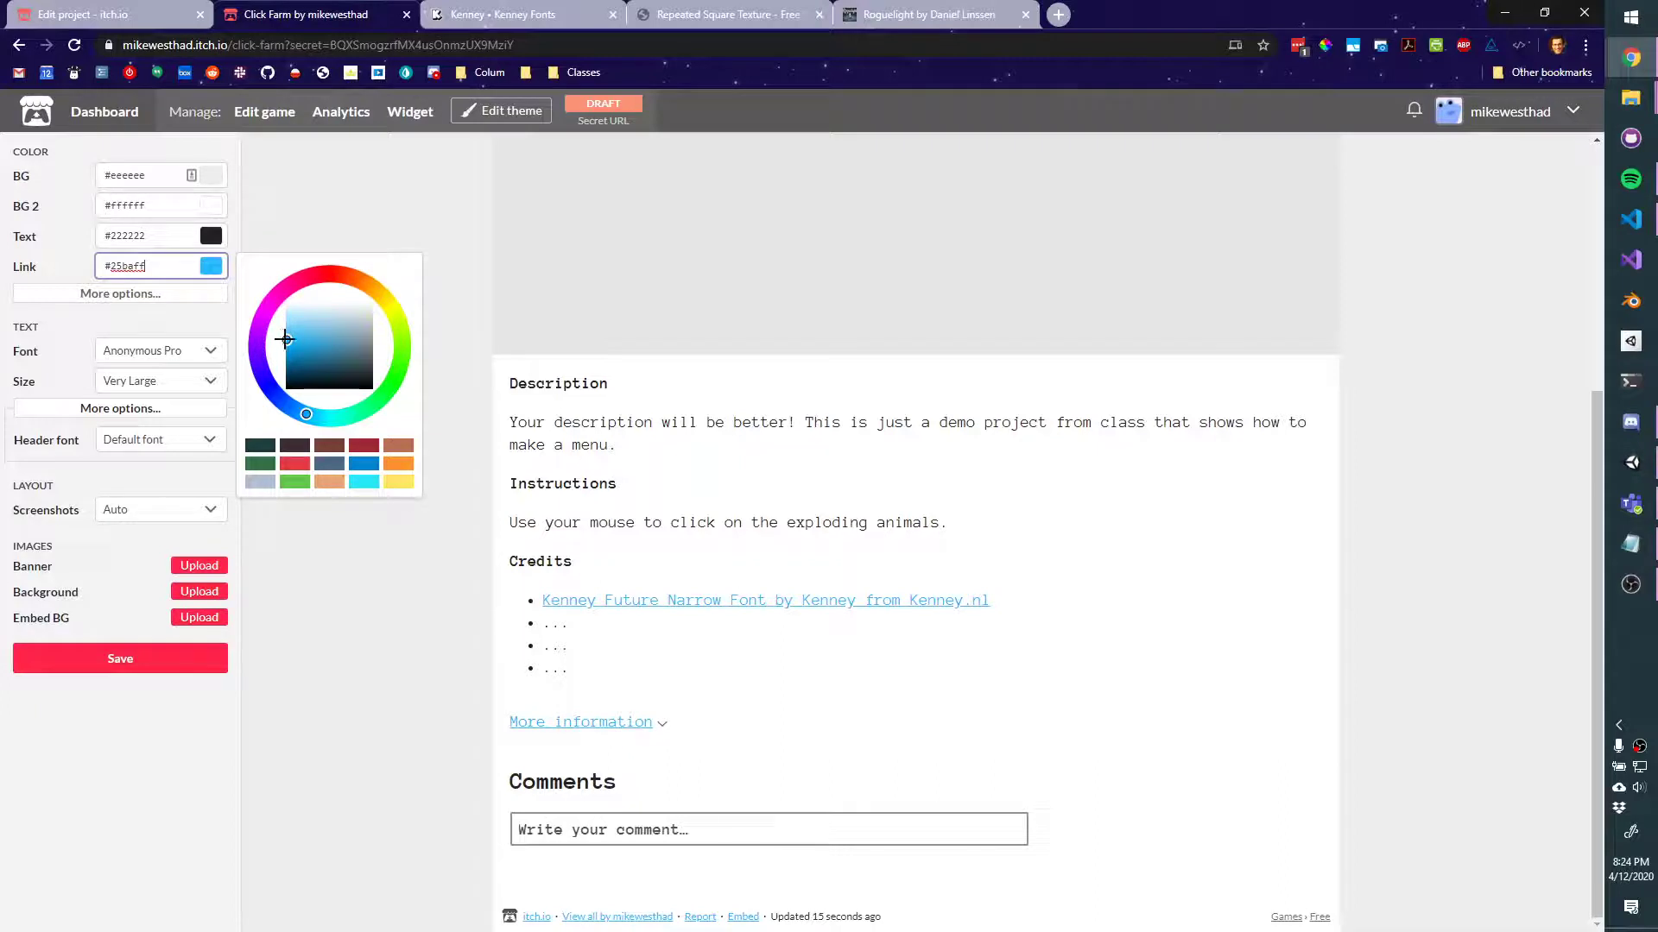
left_click(384, 606)
scroll(319, 723, "up", 4)
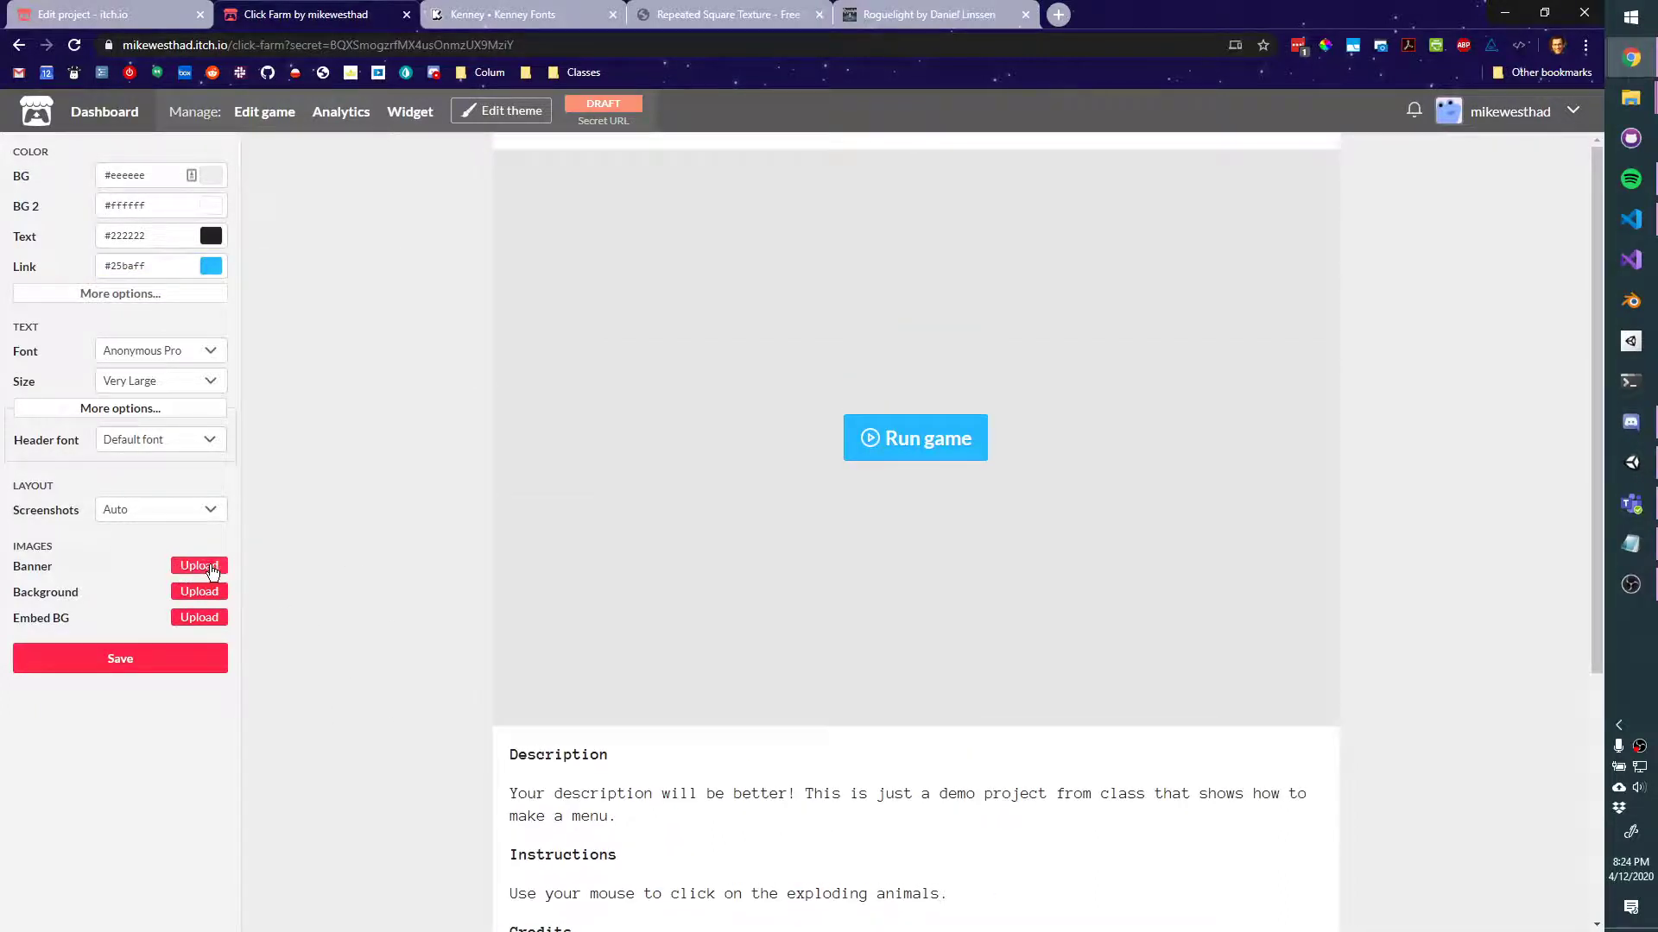
Try a game screenshot from the Pictures folder as the page banner, and remove it
left_click(205, 568)
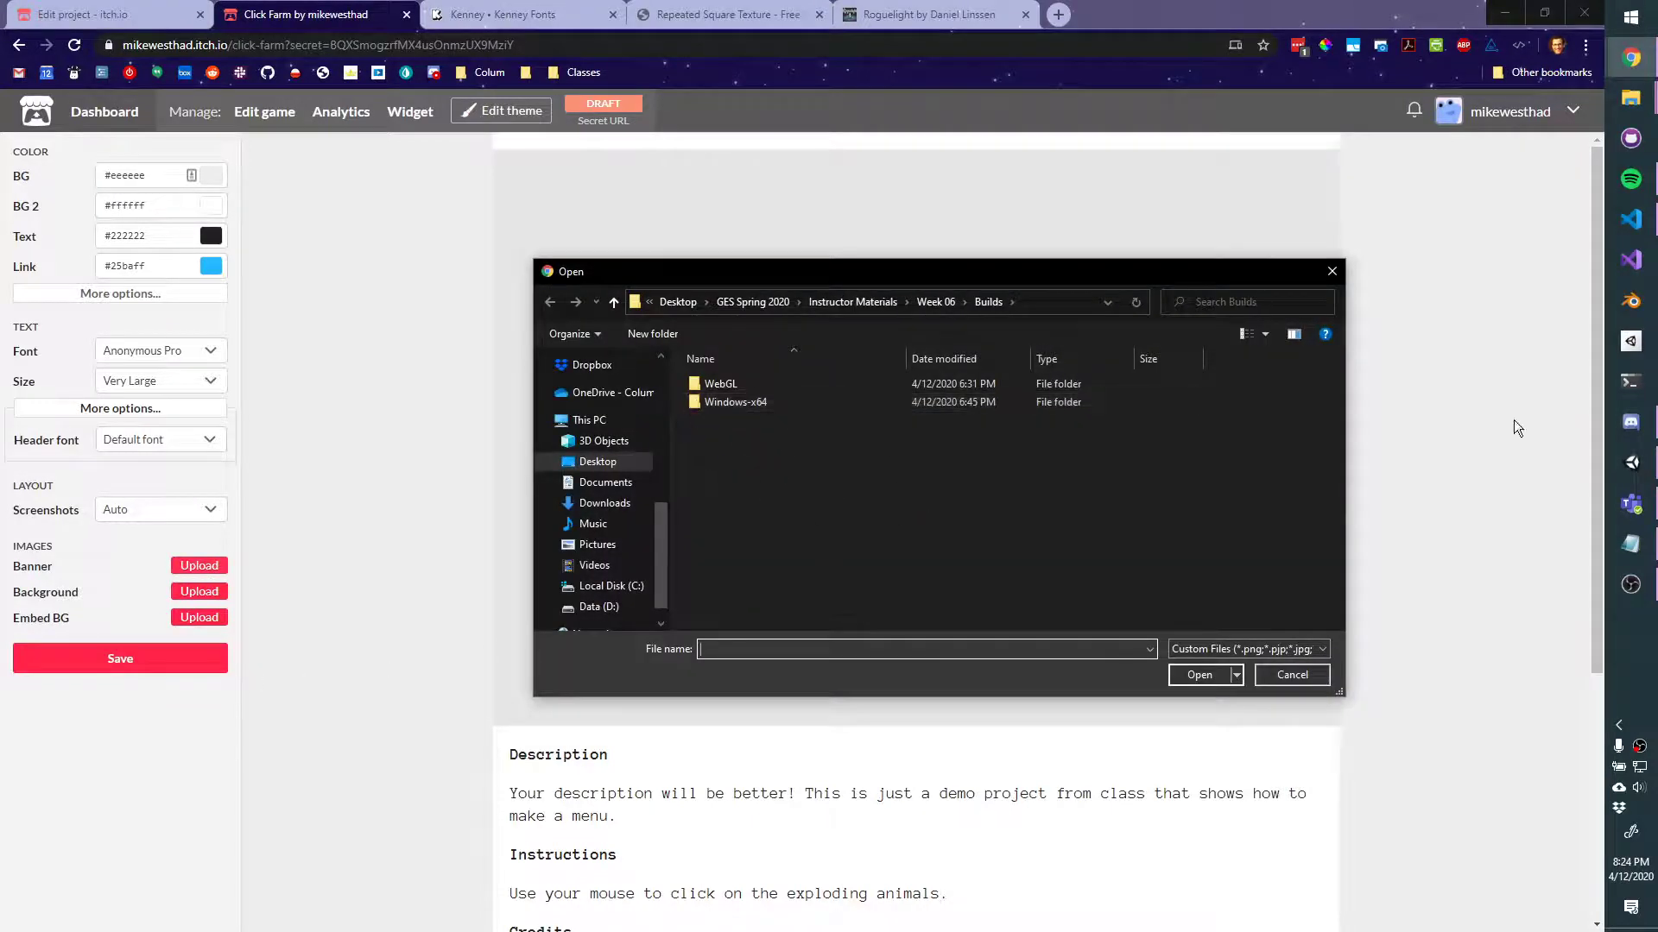
left_click(596, 544)
double_click(1012, 546)
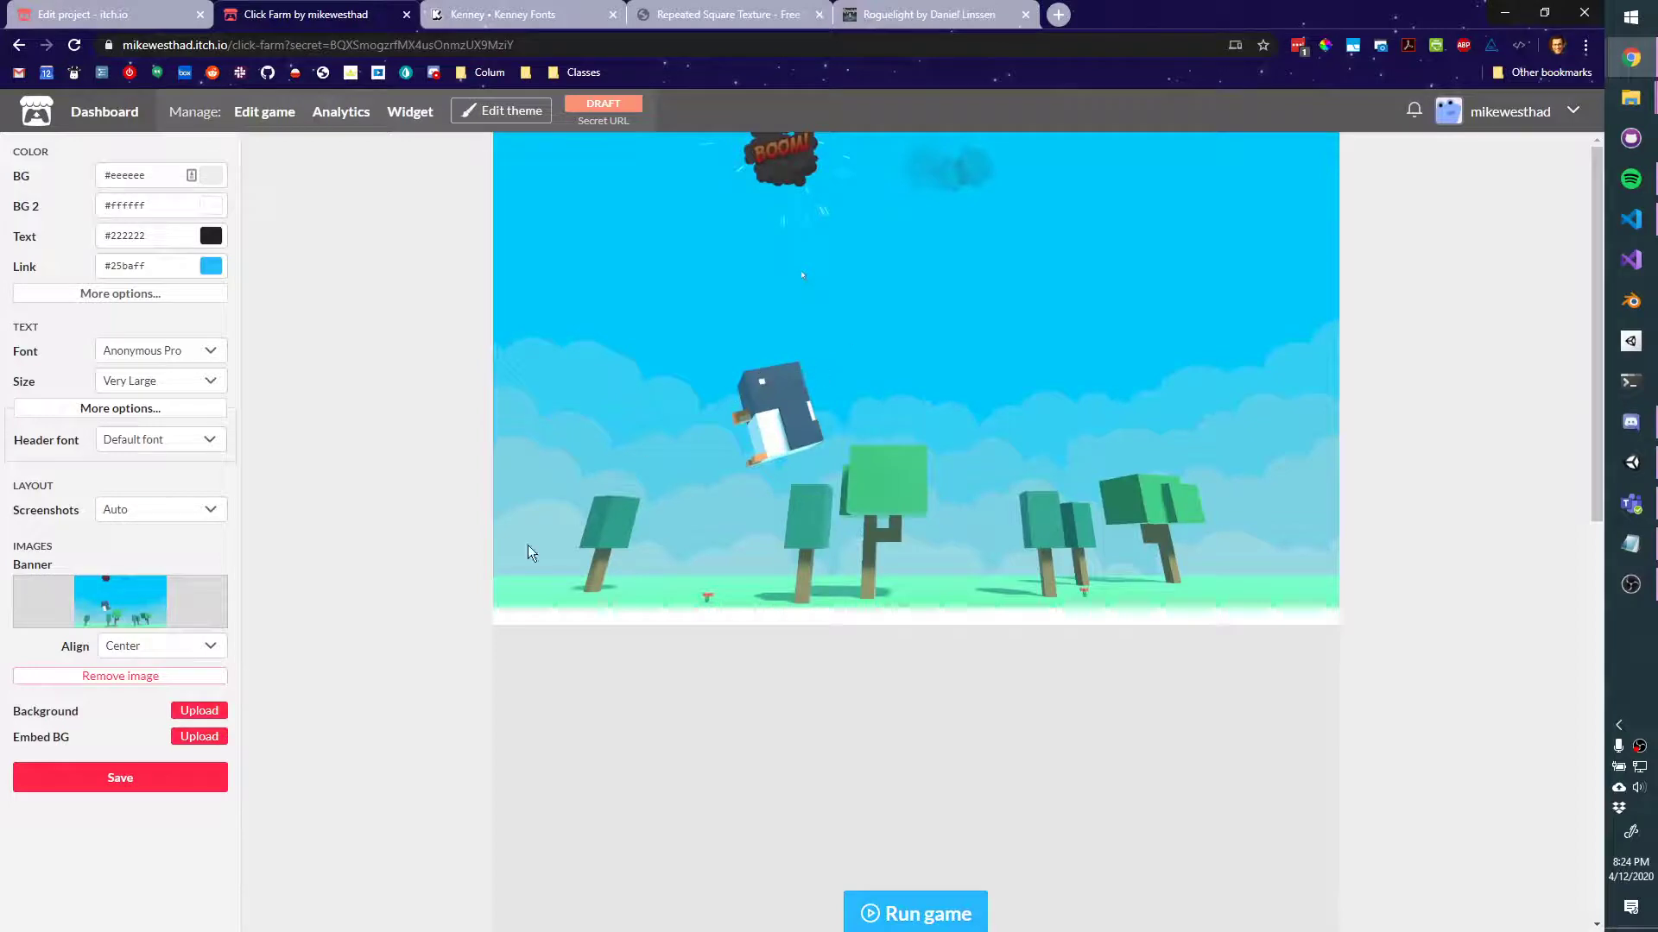
left_click(220, 676)
Upload the game screenshot as the page's background image and check it along the full page
left_click(216, 593)
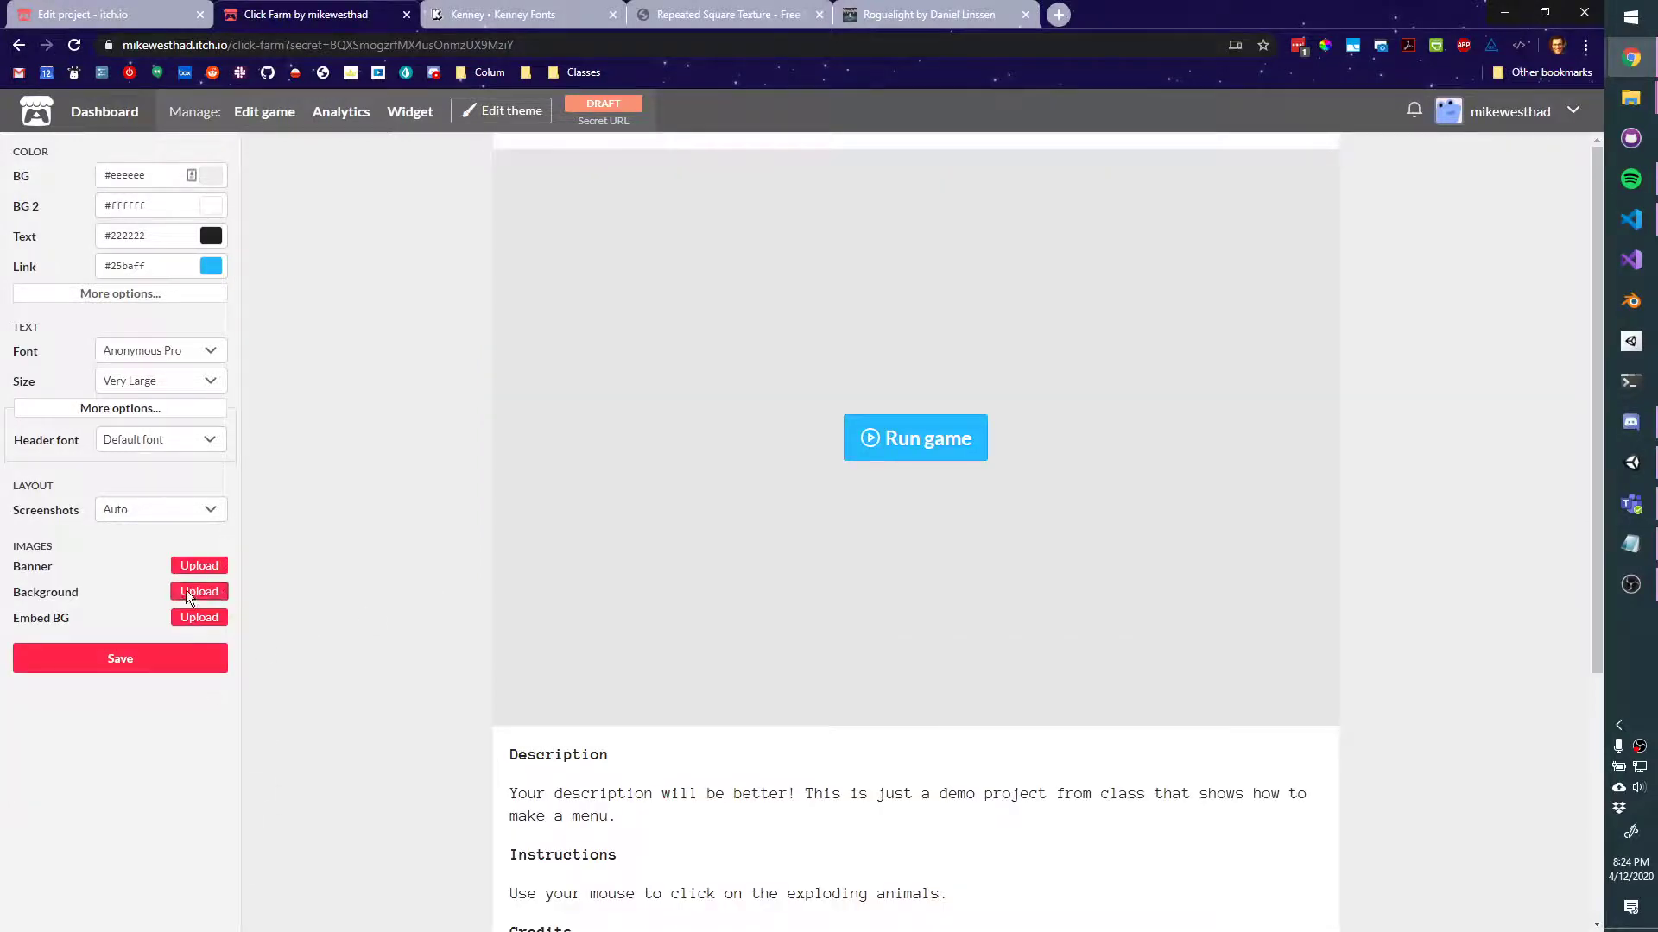
left_click(1015, 510)
double_click(1018, 509)
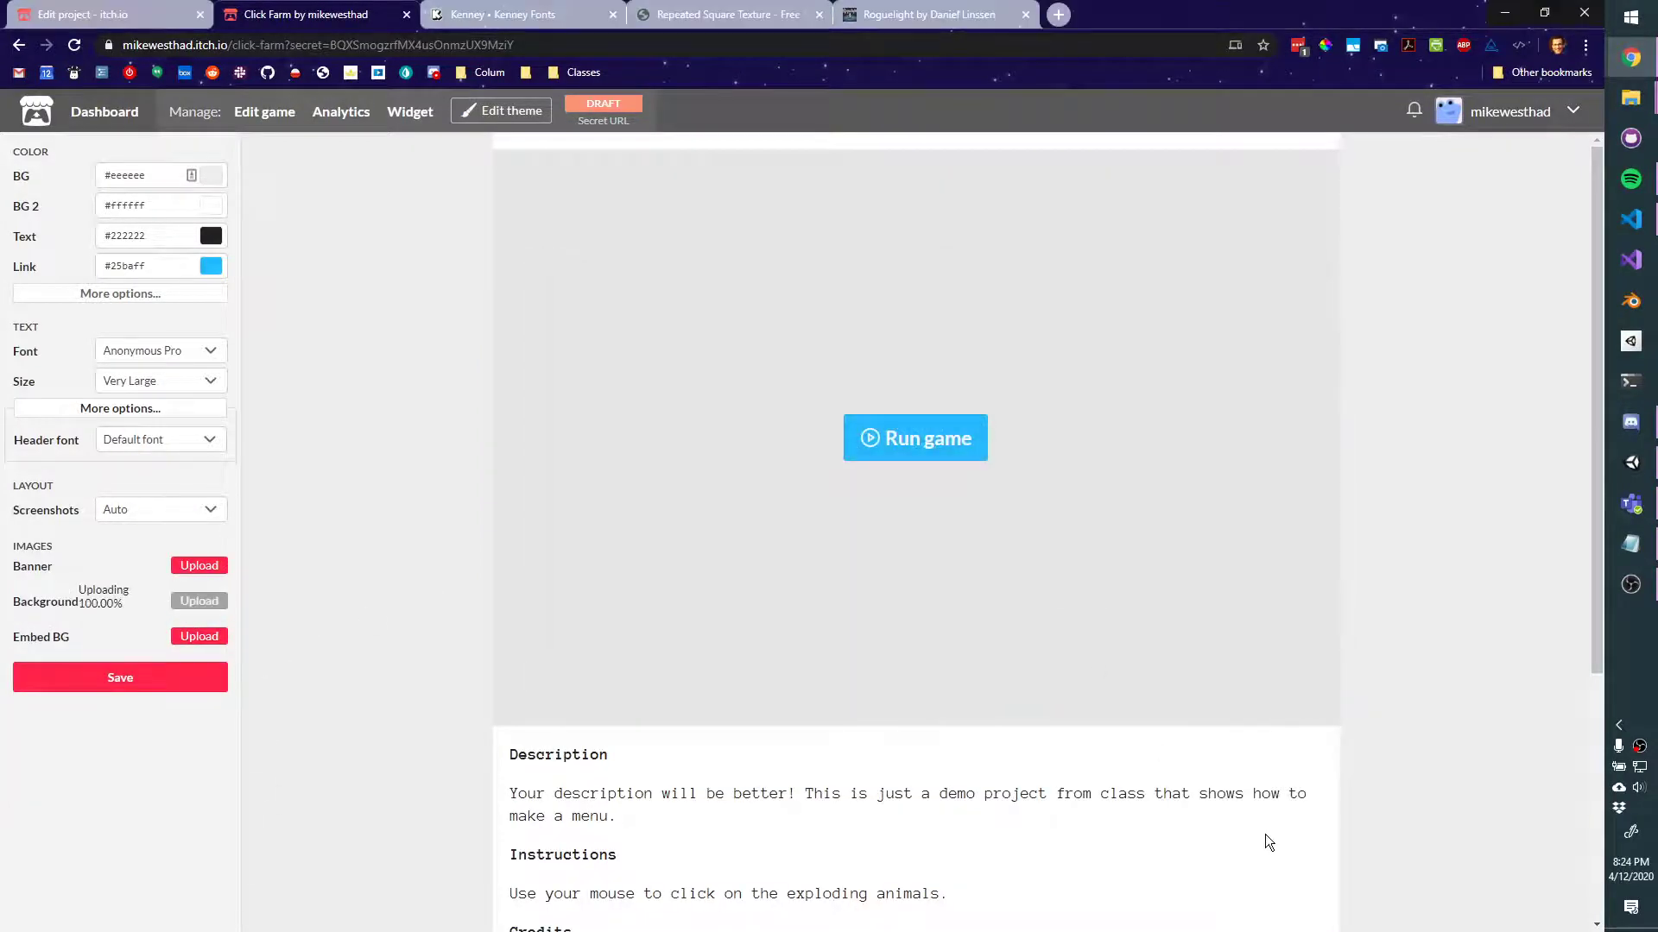
scroll(396, 577, "down", 4)
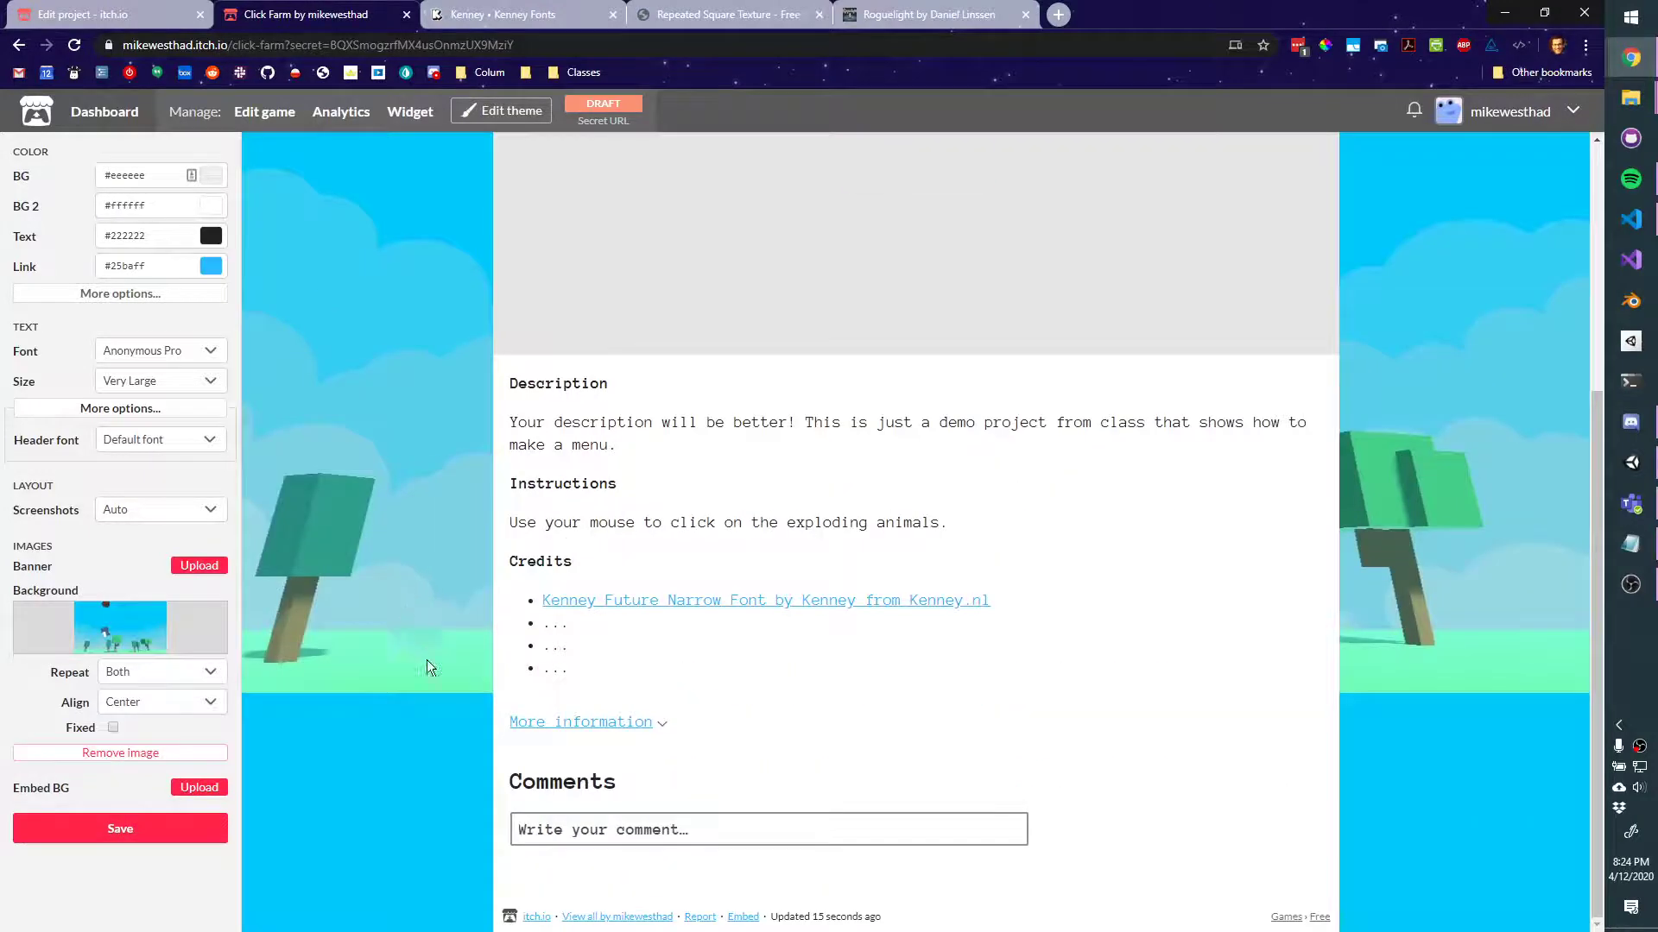
scroll(406, 604, "up", 4)
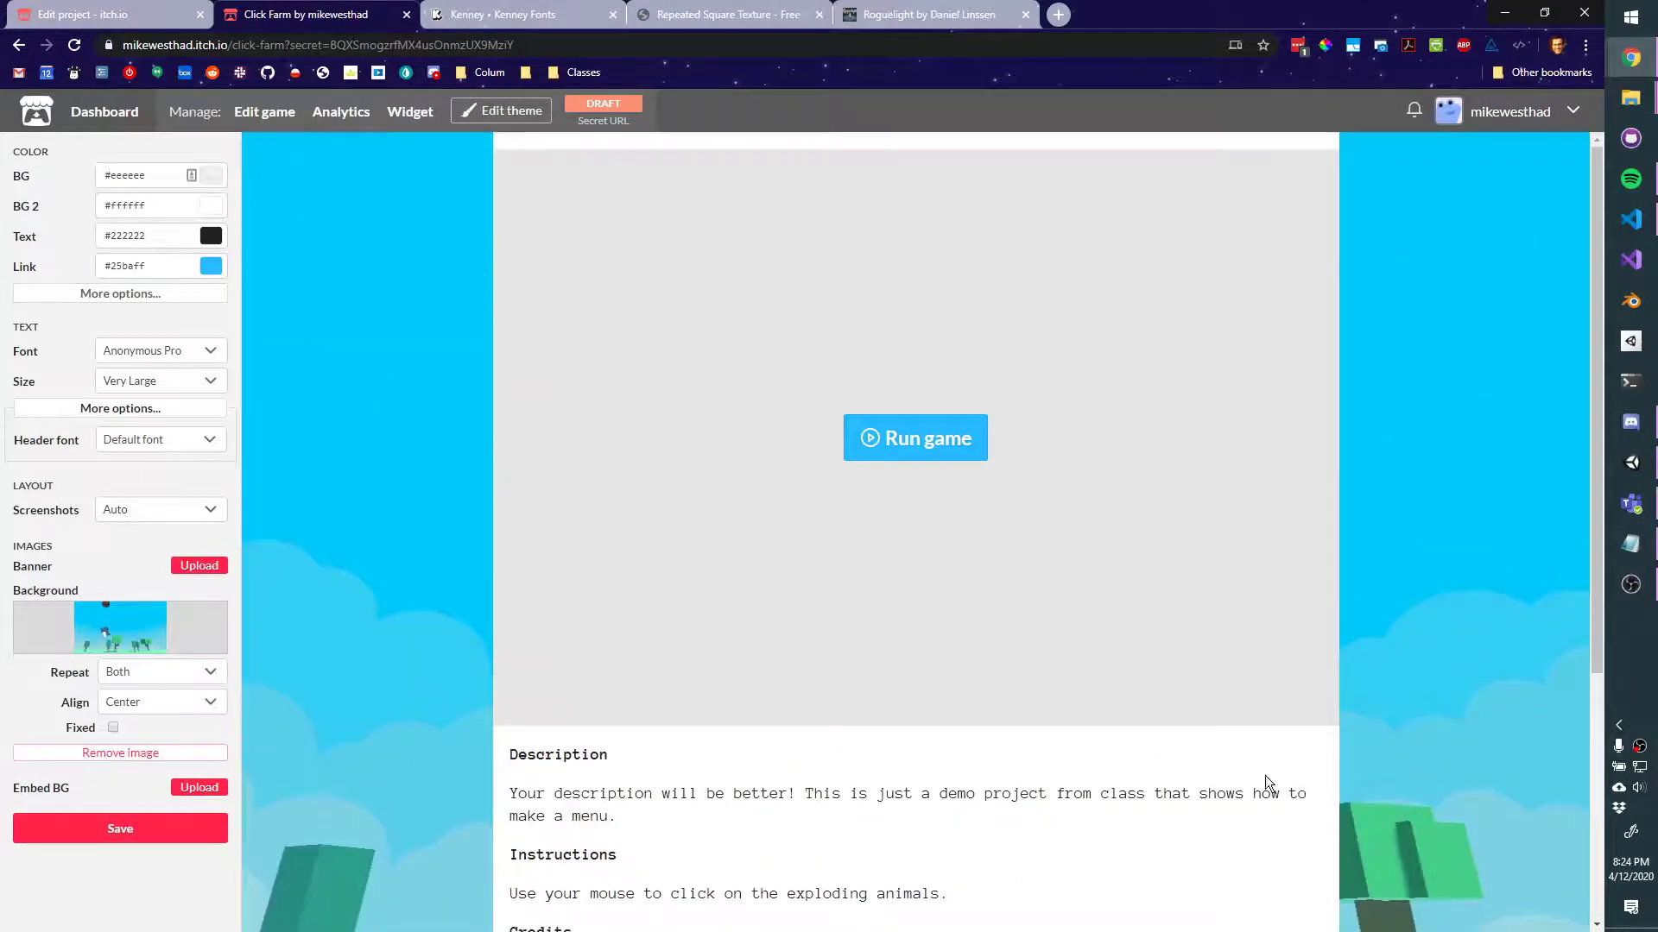
scroll(1374, 689, "down", 4)
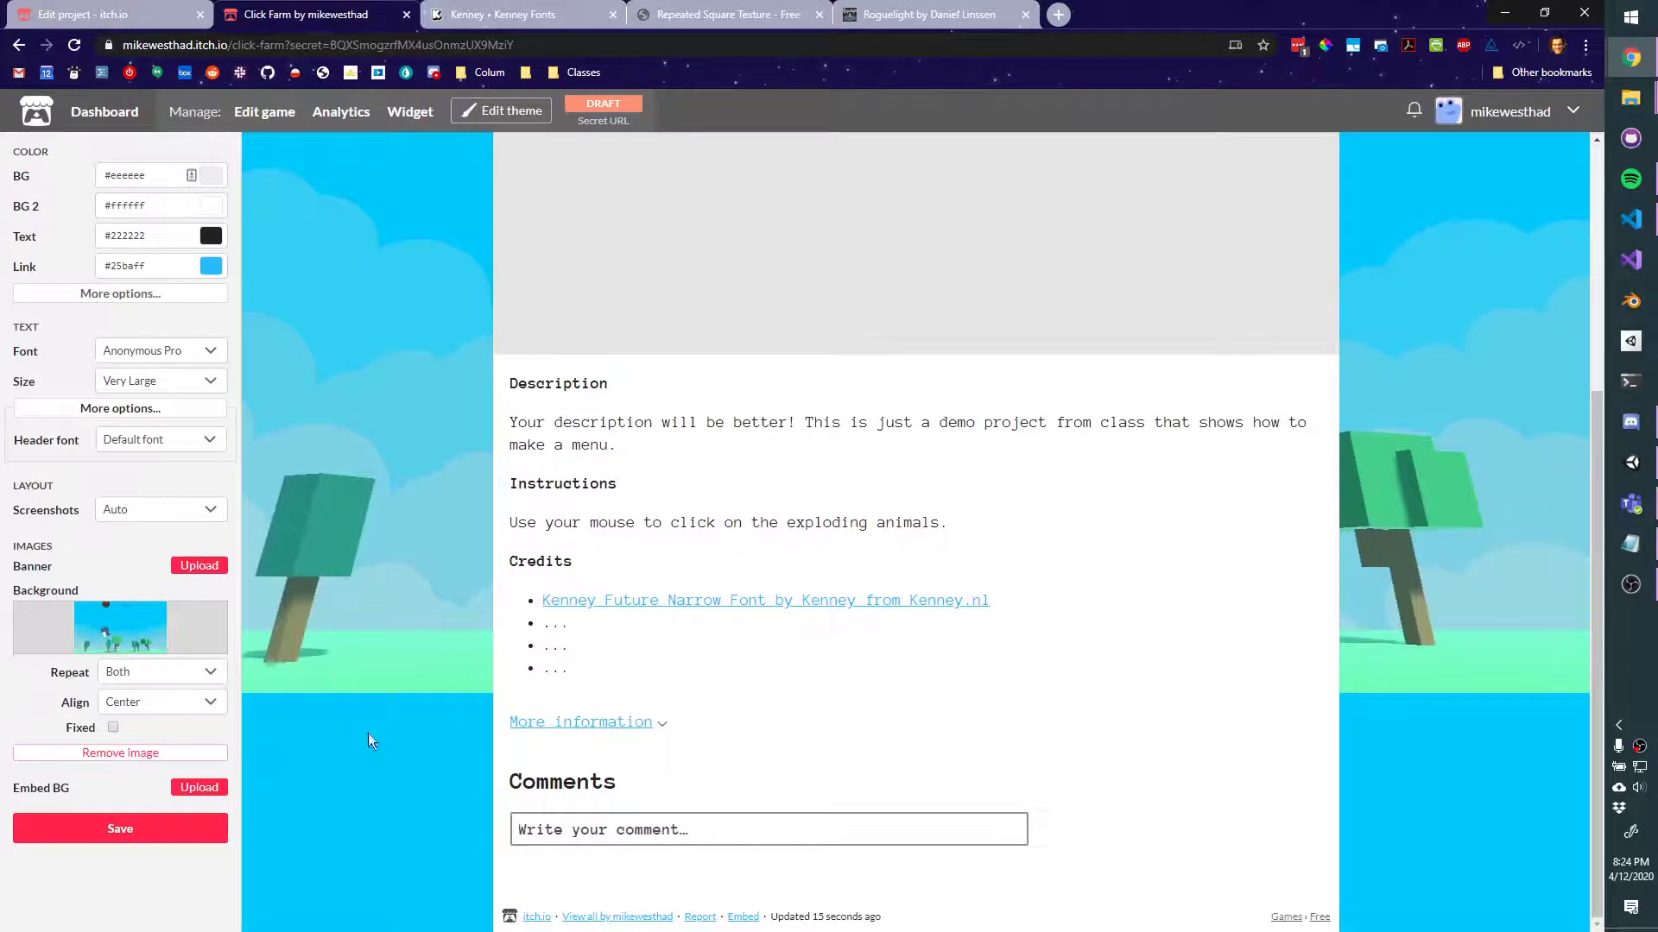
Set the background image's repeat to None and alignment to Center, turn on Fixed, and check it along the page
left_click(179, 682)
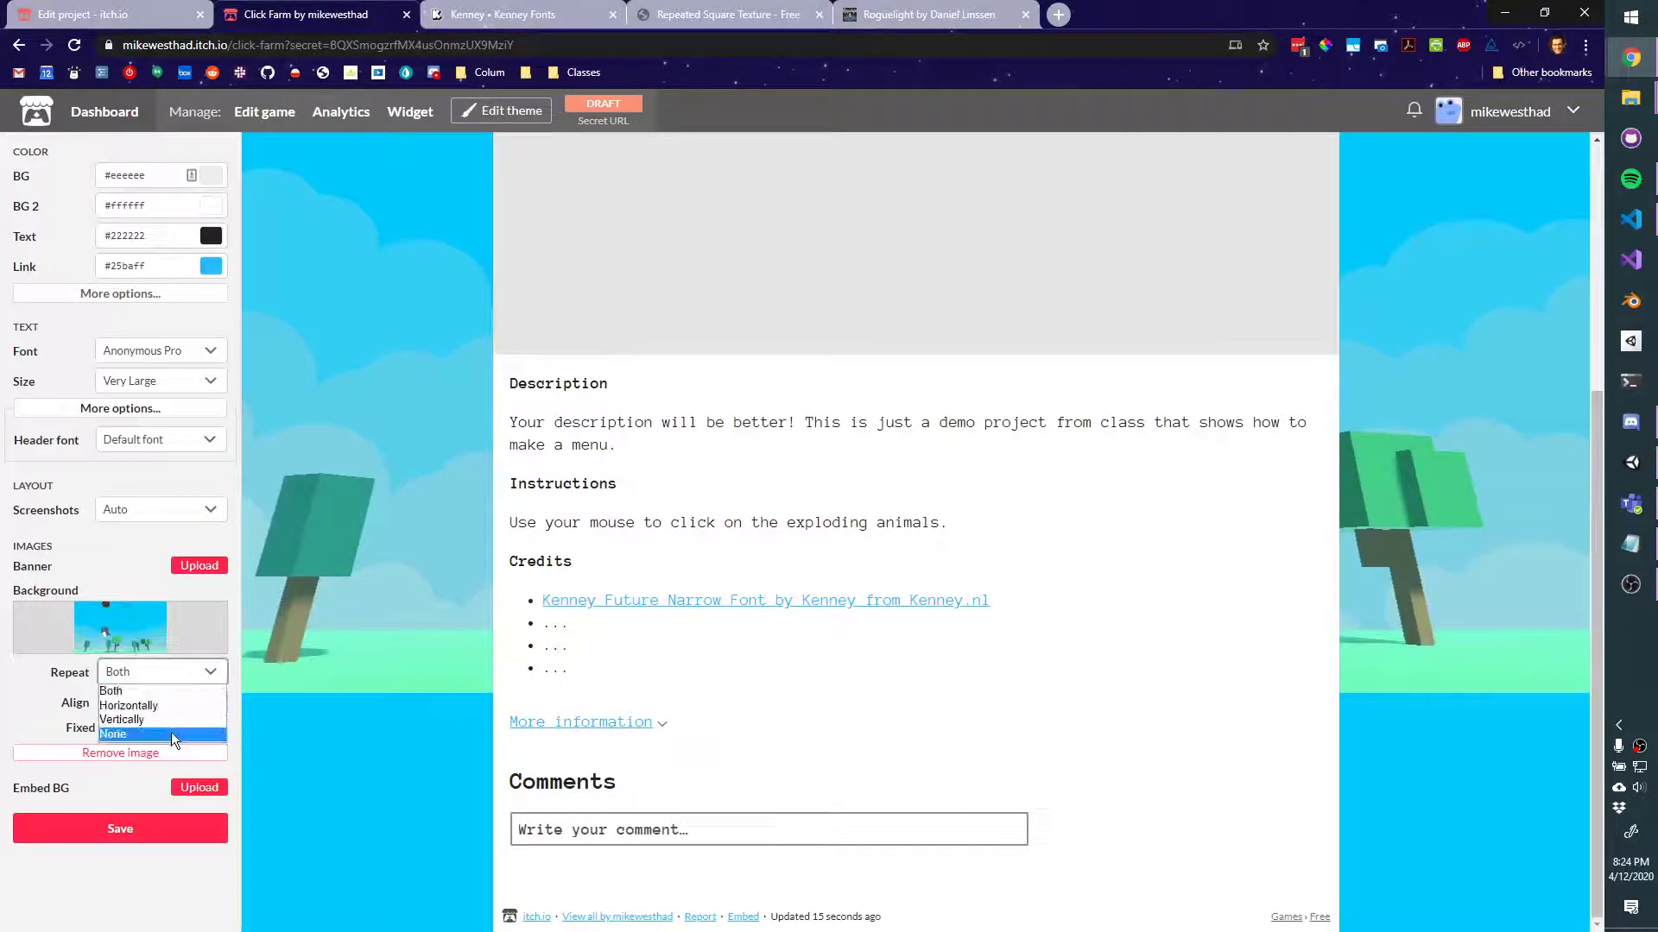
left_click(171, 732)
left_click(174, 701)
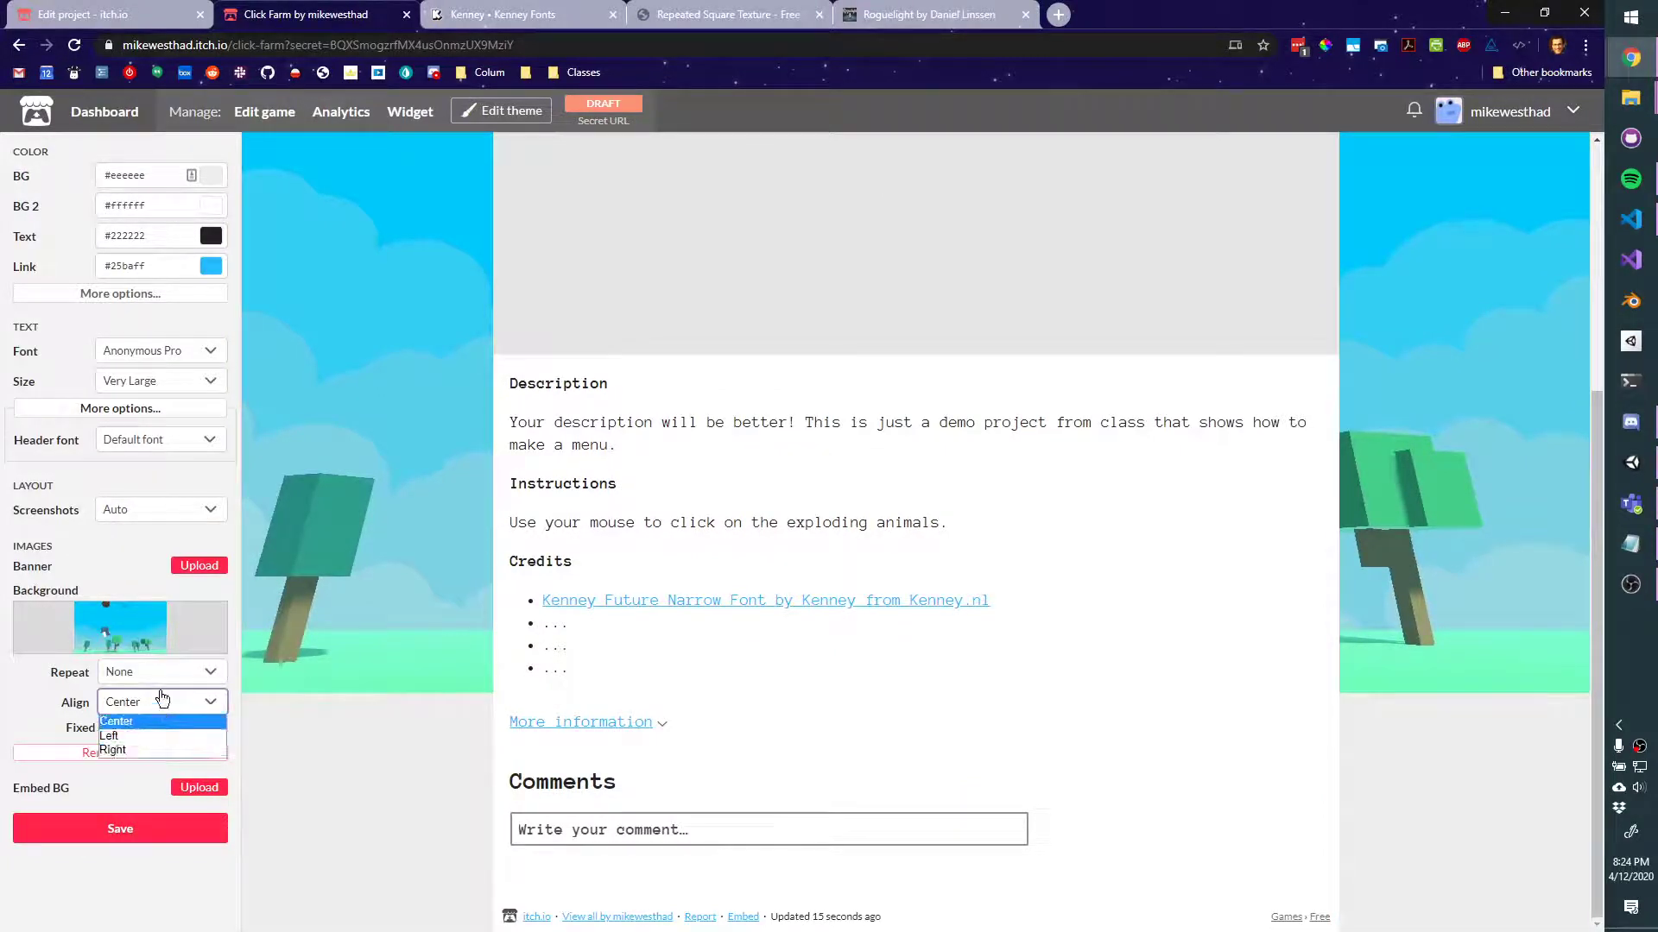
left_click(151, 722)
left_click(113, 727)
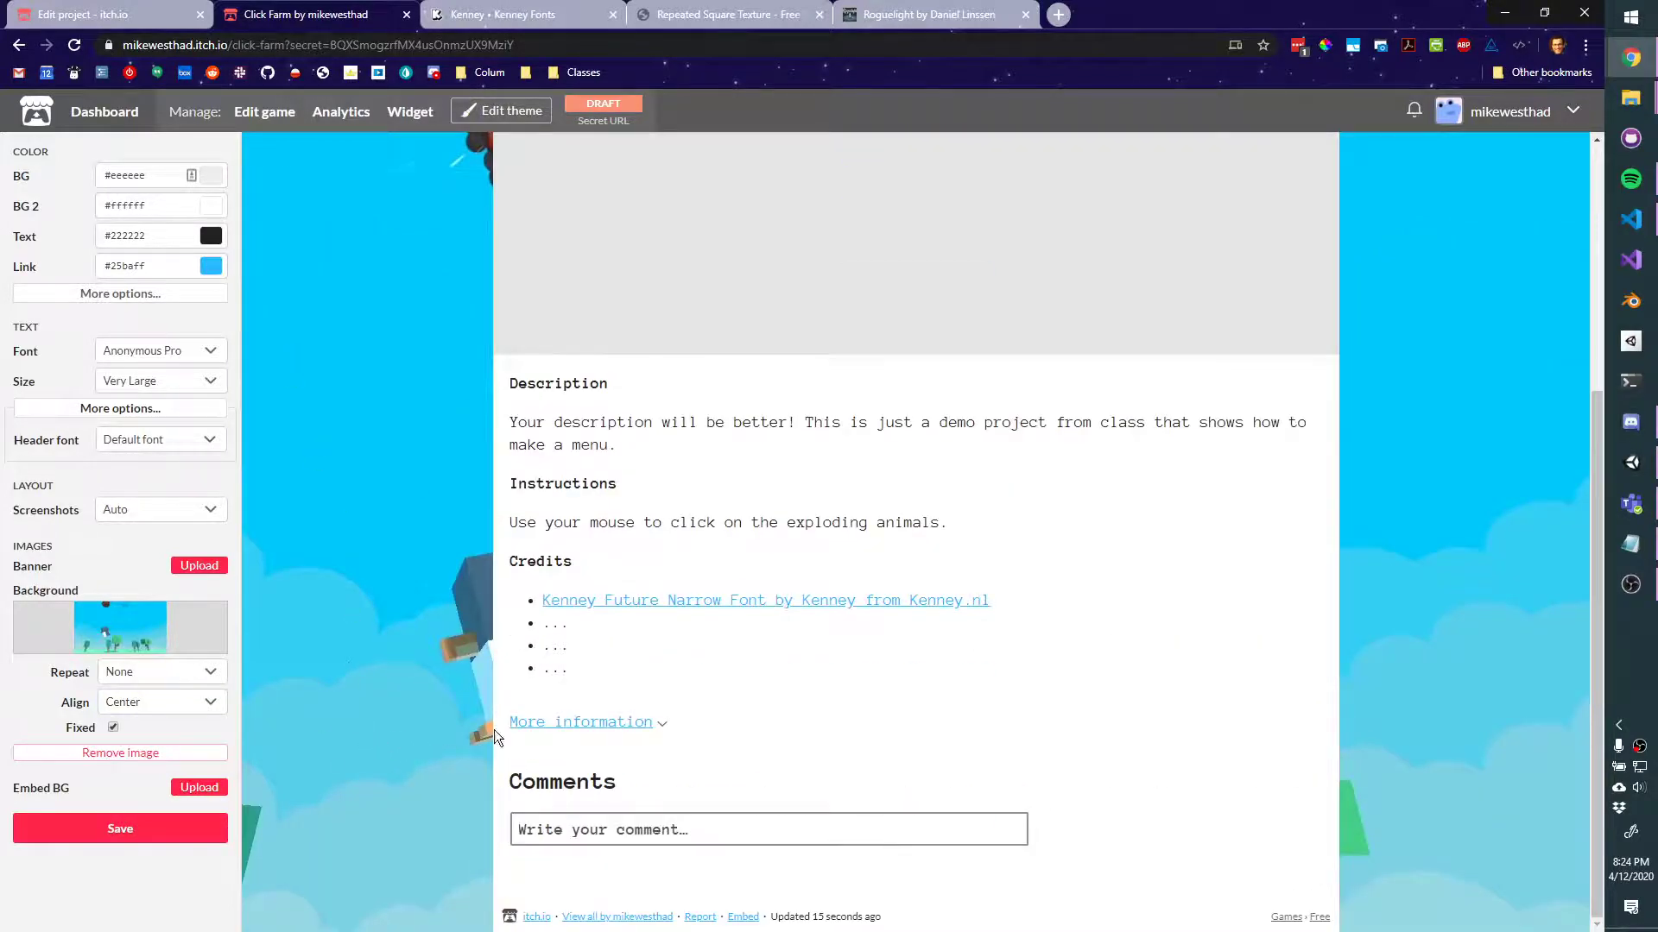
scroll(1413, 285, "up", 5)
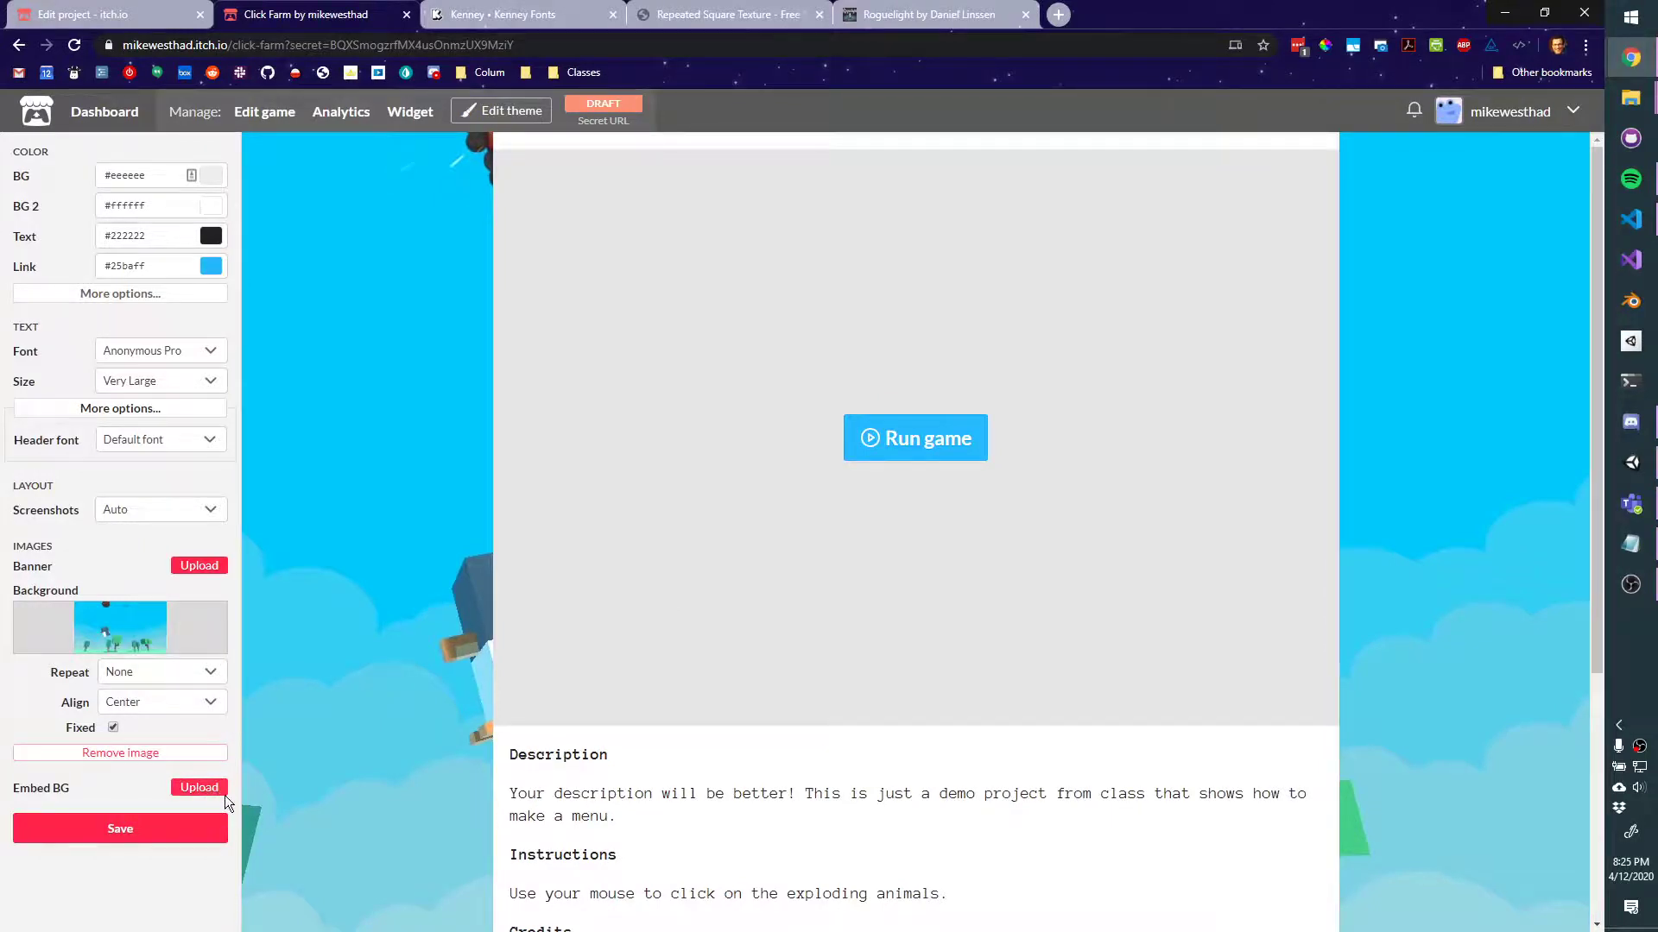
left_click(199, 787)
left_click_drag(951, 262, 783, 312)
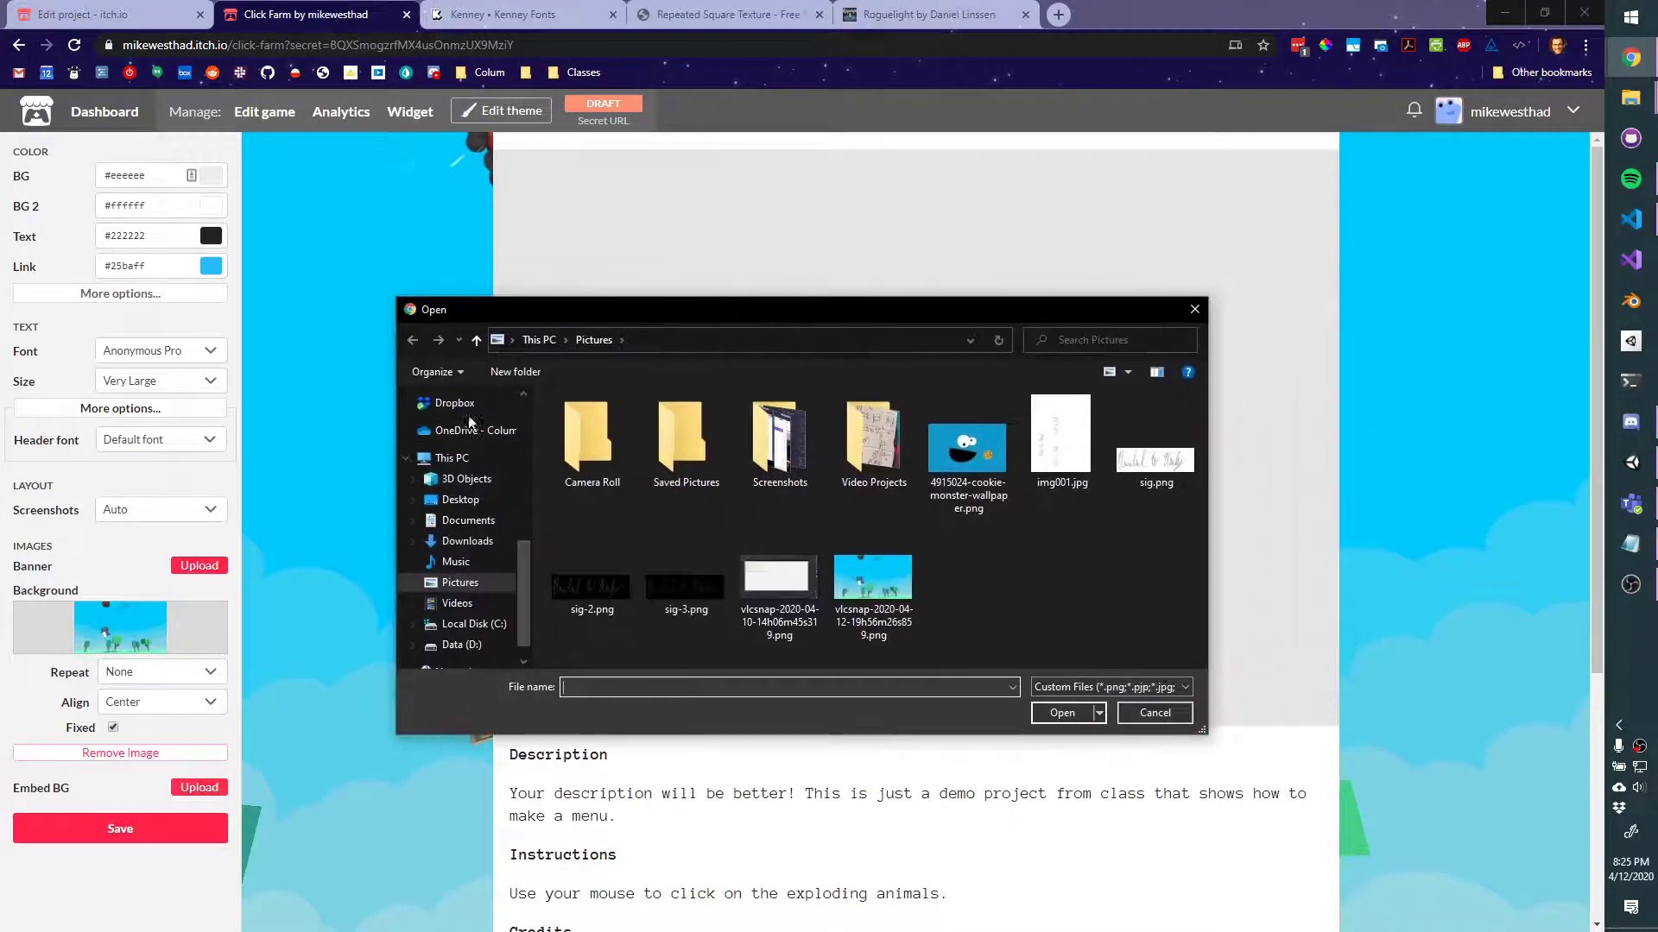
left_click(767, 8)
left_click(1194, 309)
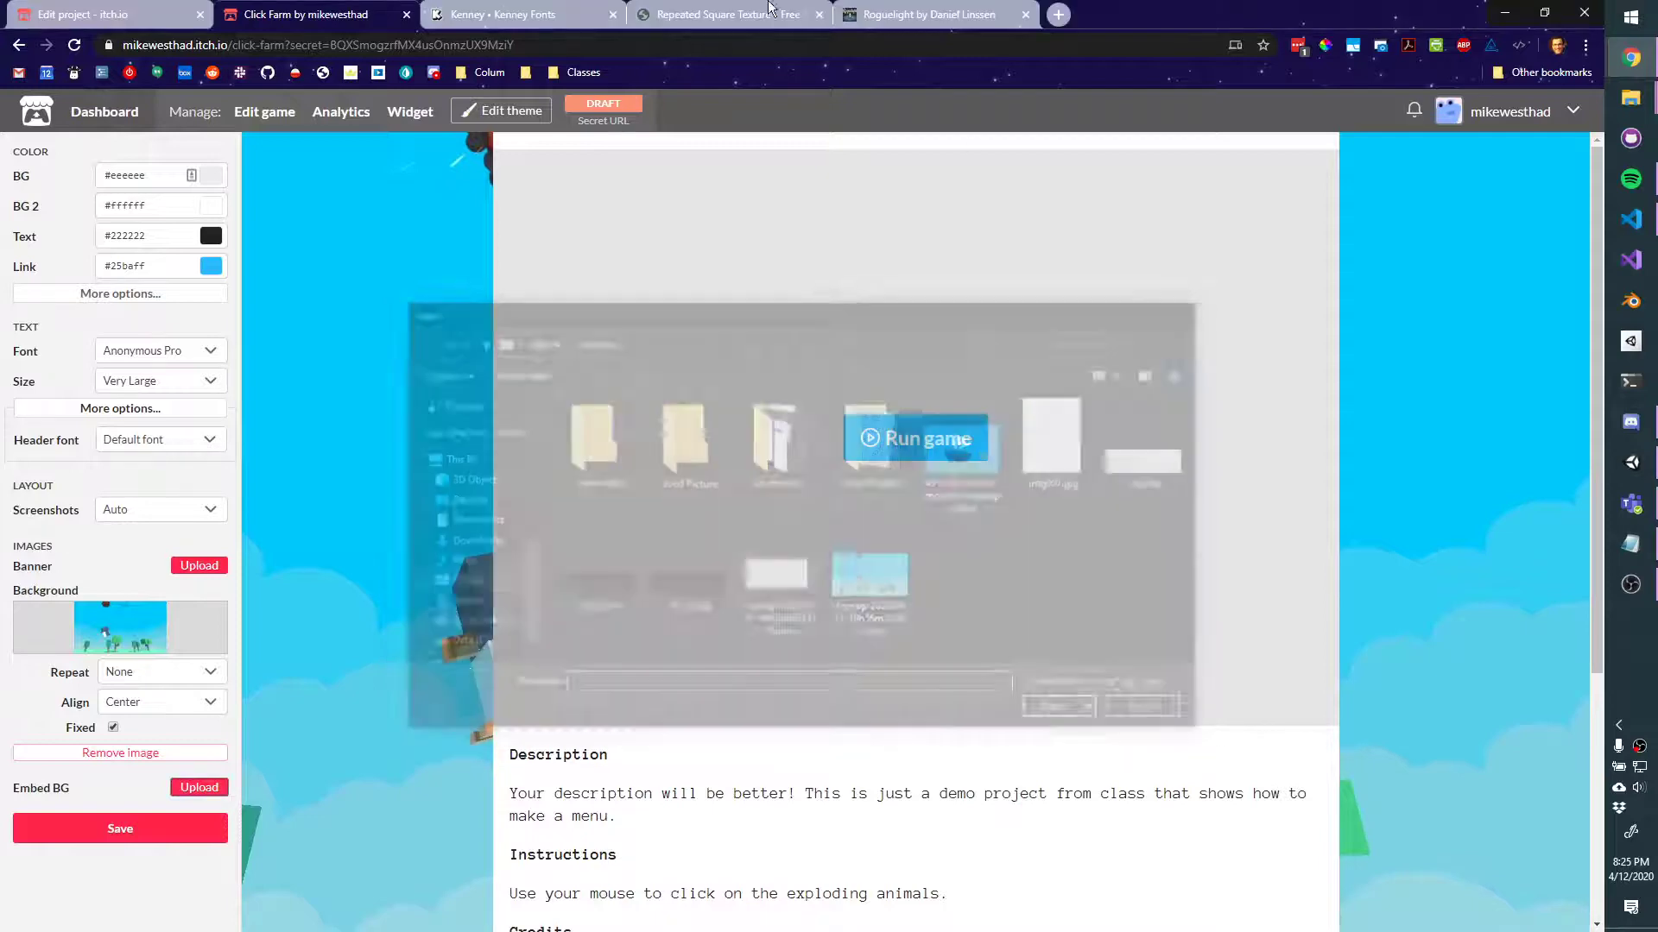
Switch to the Subtle Patterns site and browse its pattern list for background textures
left_click(771, 10)
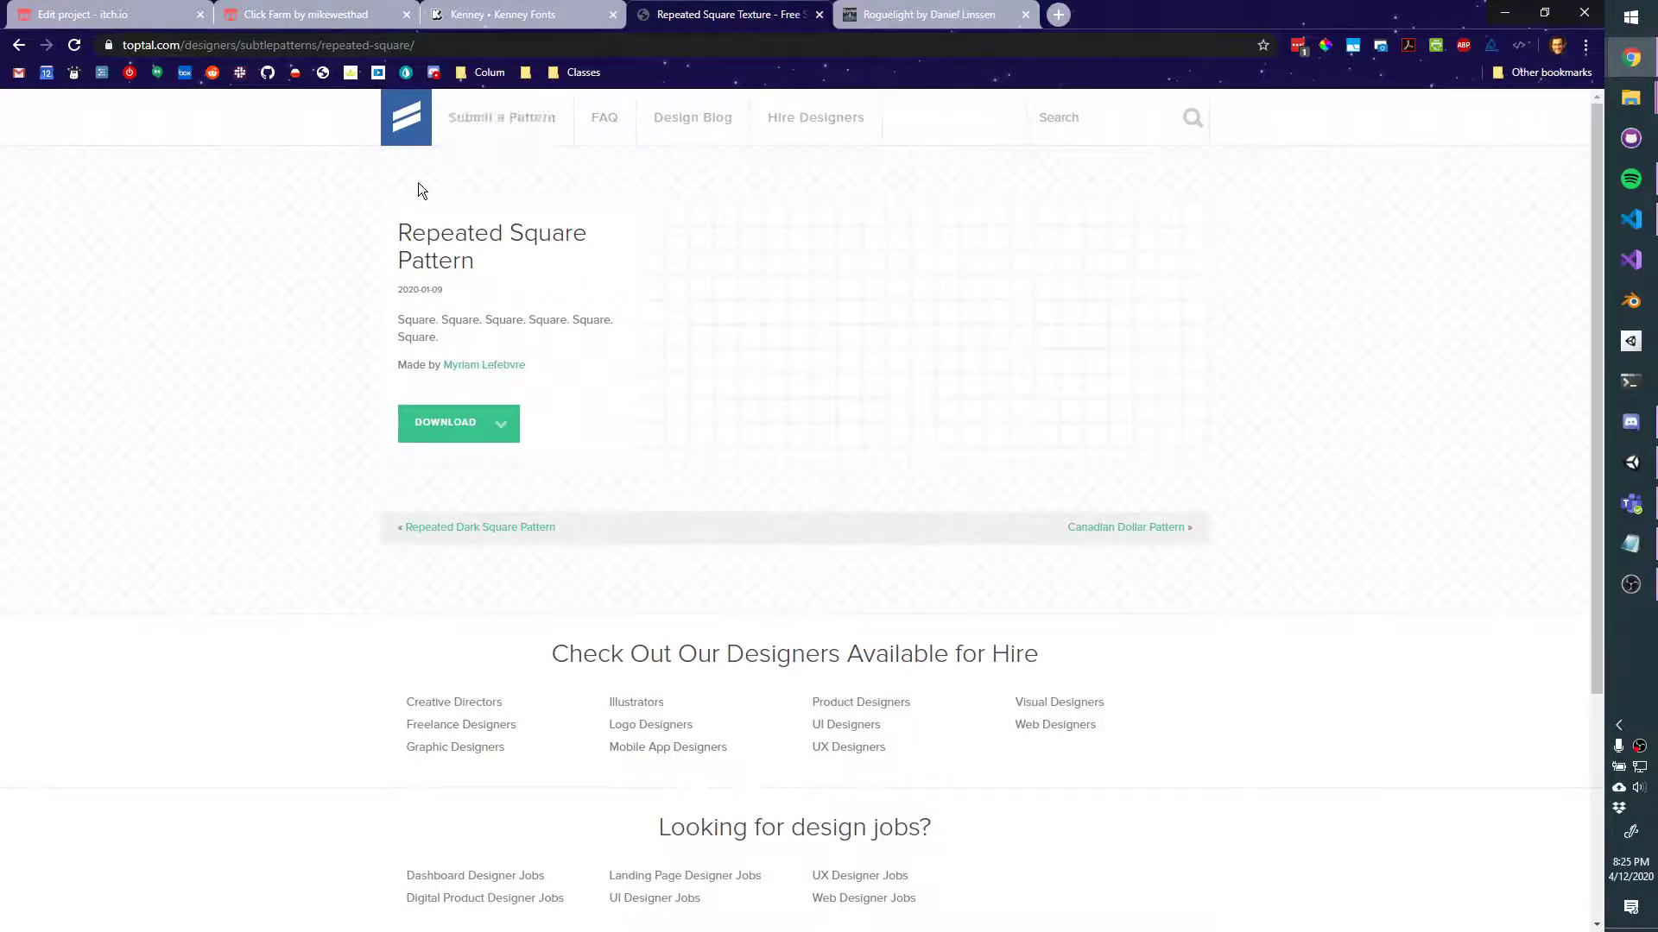
left_click(401, 140)
scroll(1234, 701, "down", 10)
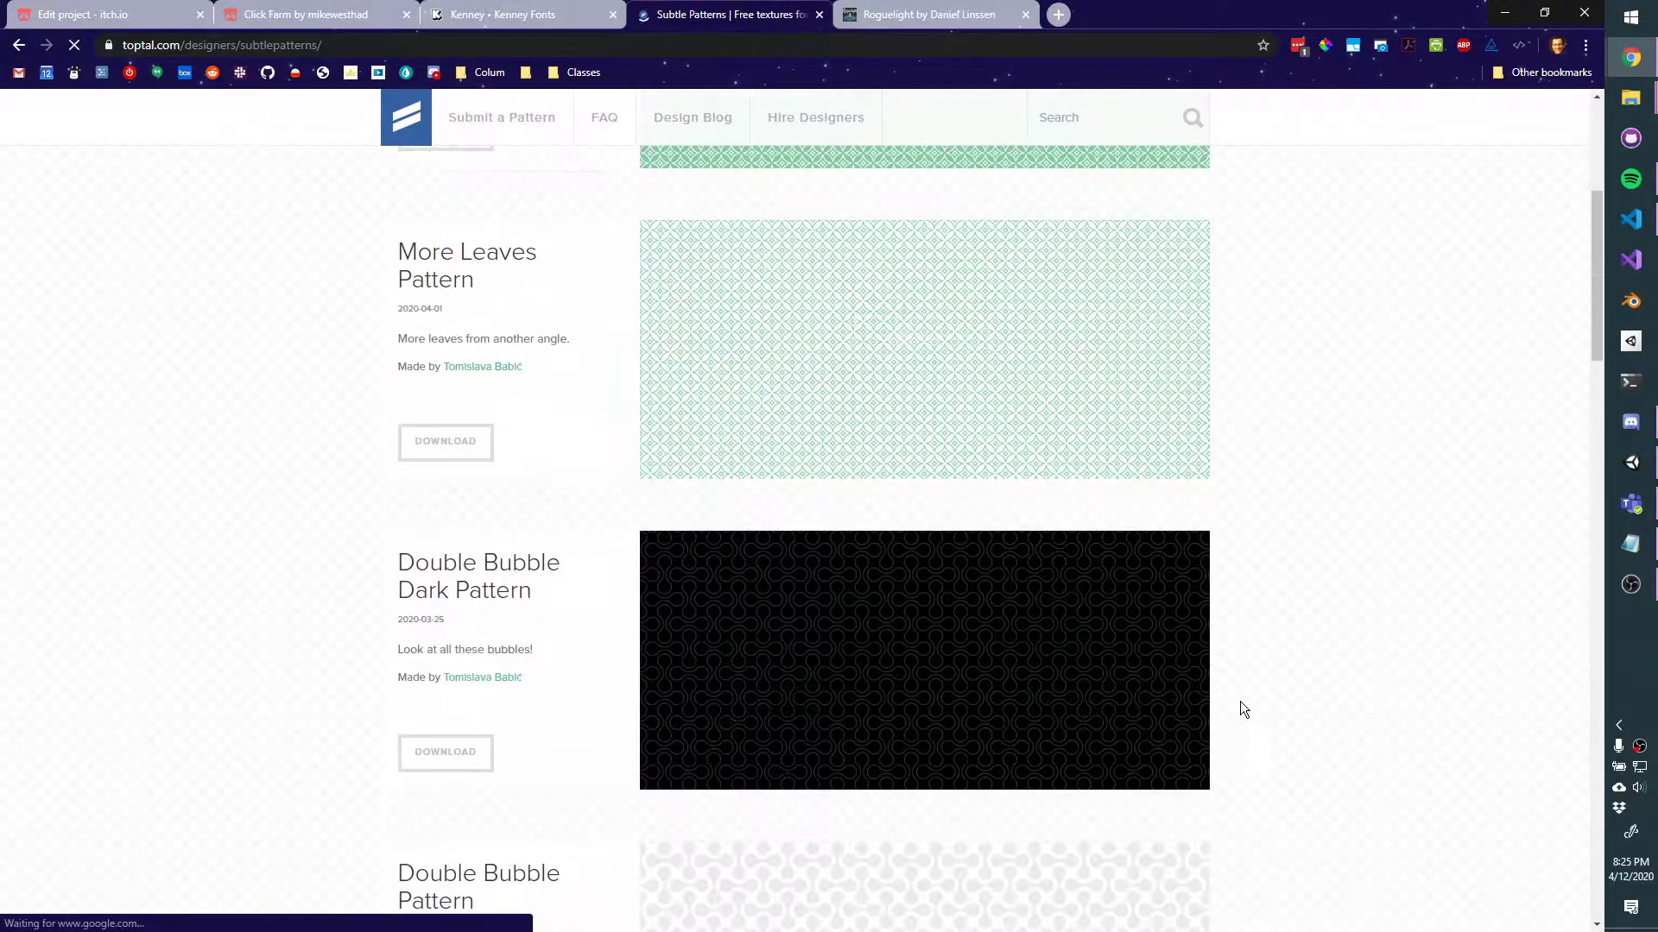
scroll(1224, 691, "down", 5)
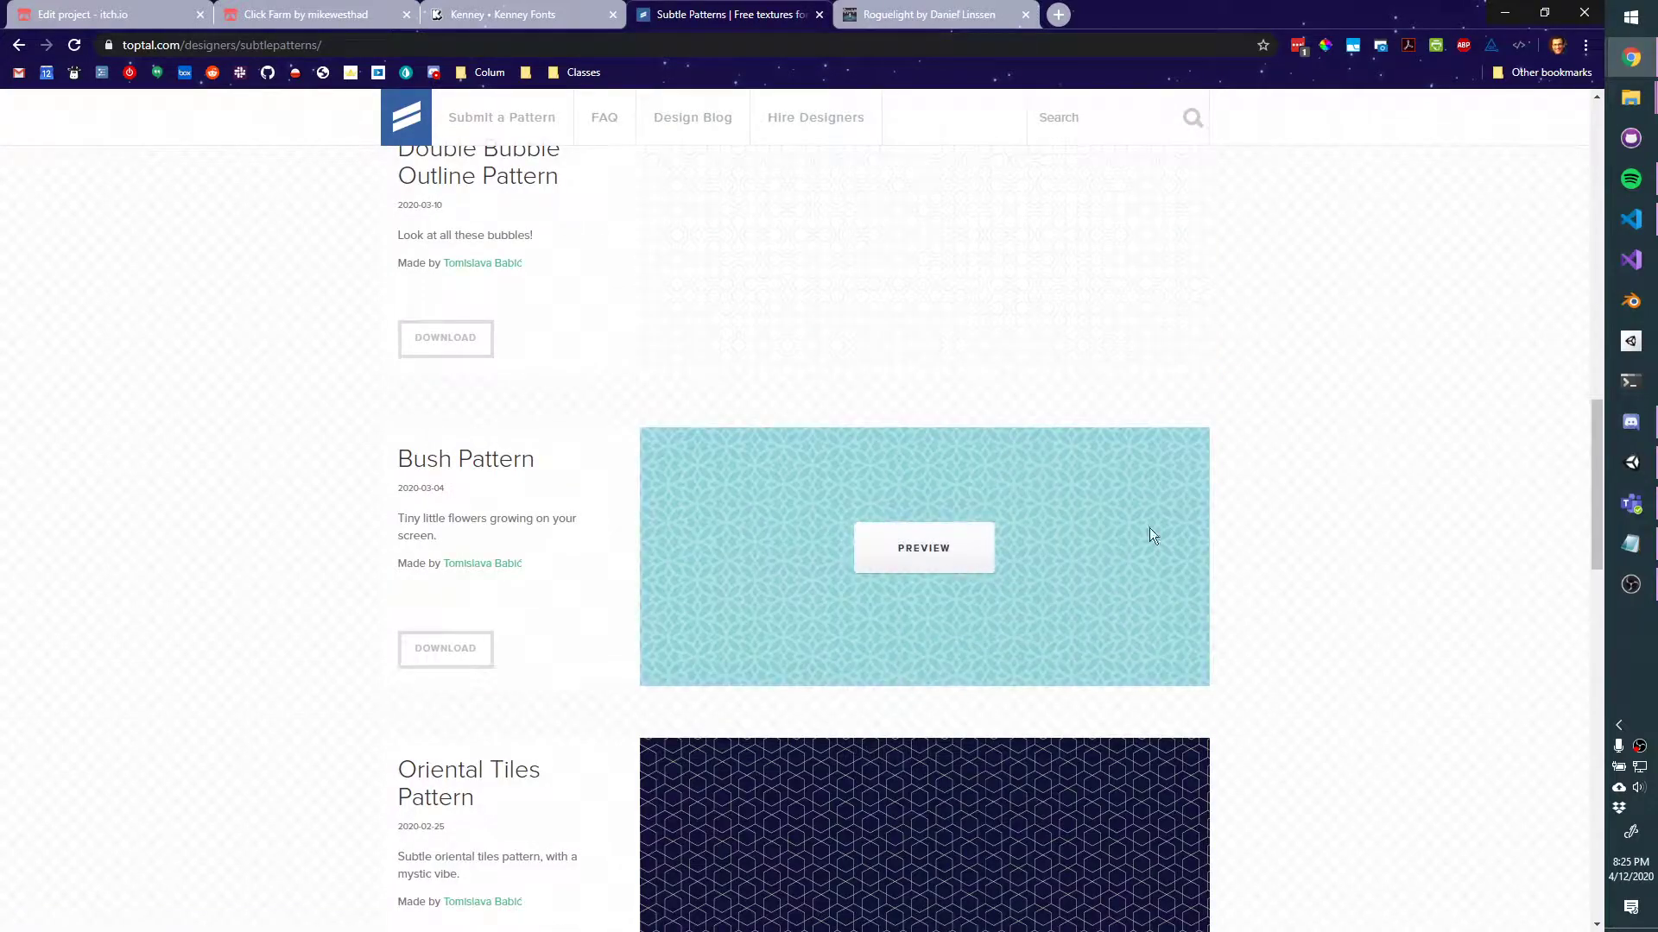
scroll(984, 820, "down", 7)
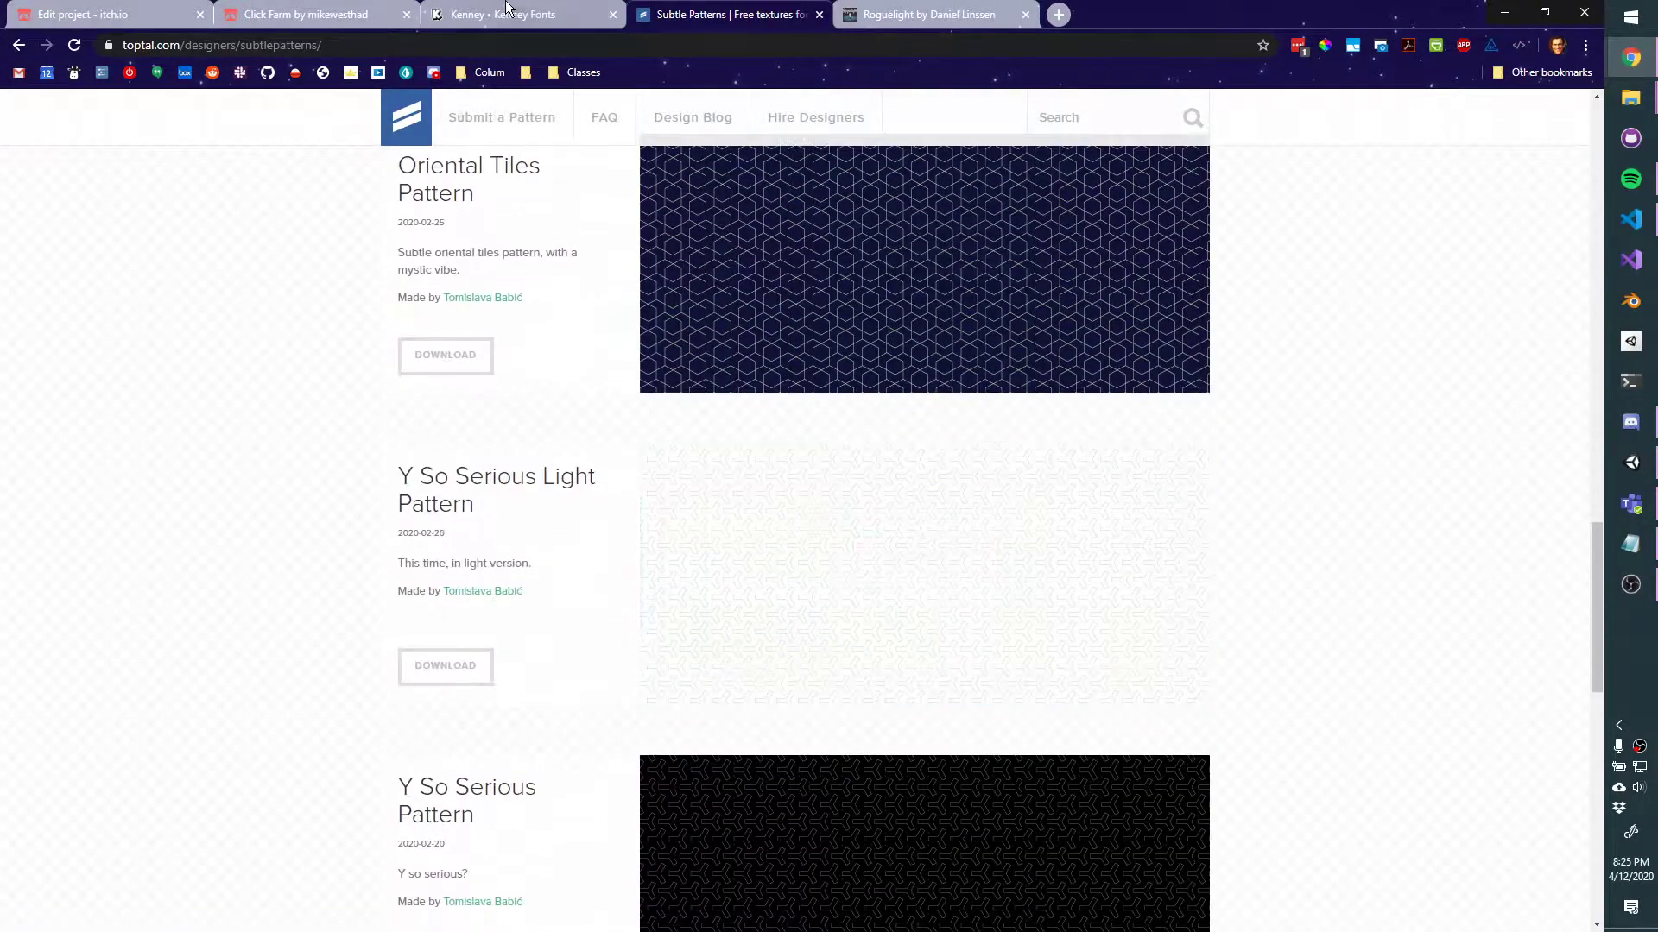
Return to the Click Farm page and upload repeated-square.png from the Downloads folder as the embed background
left_click(304, 11)
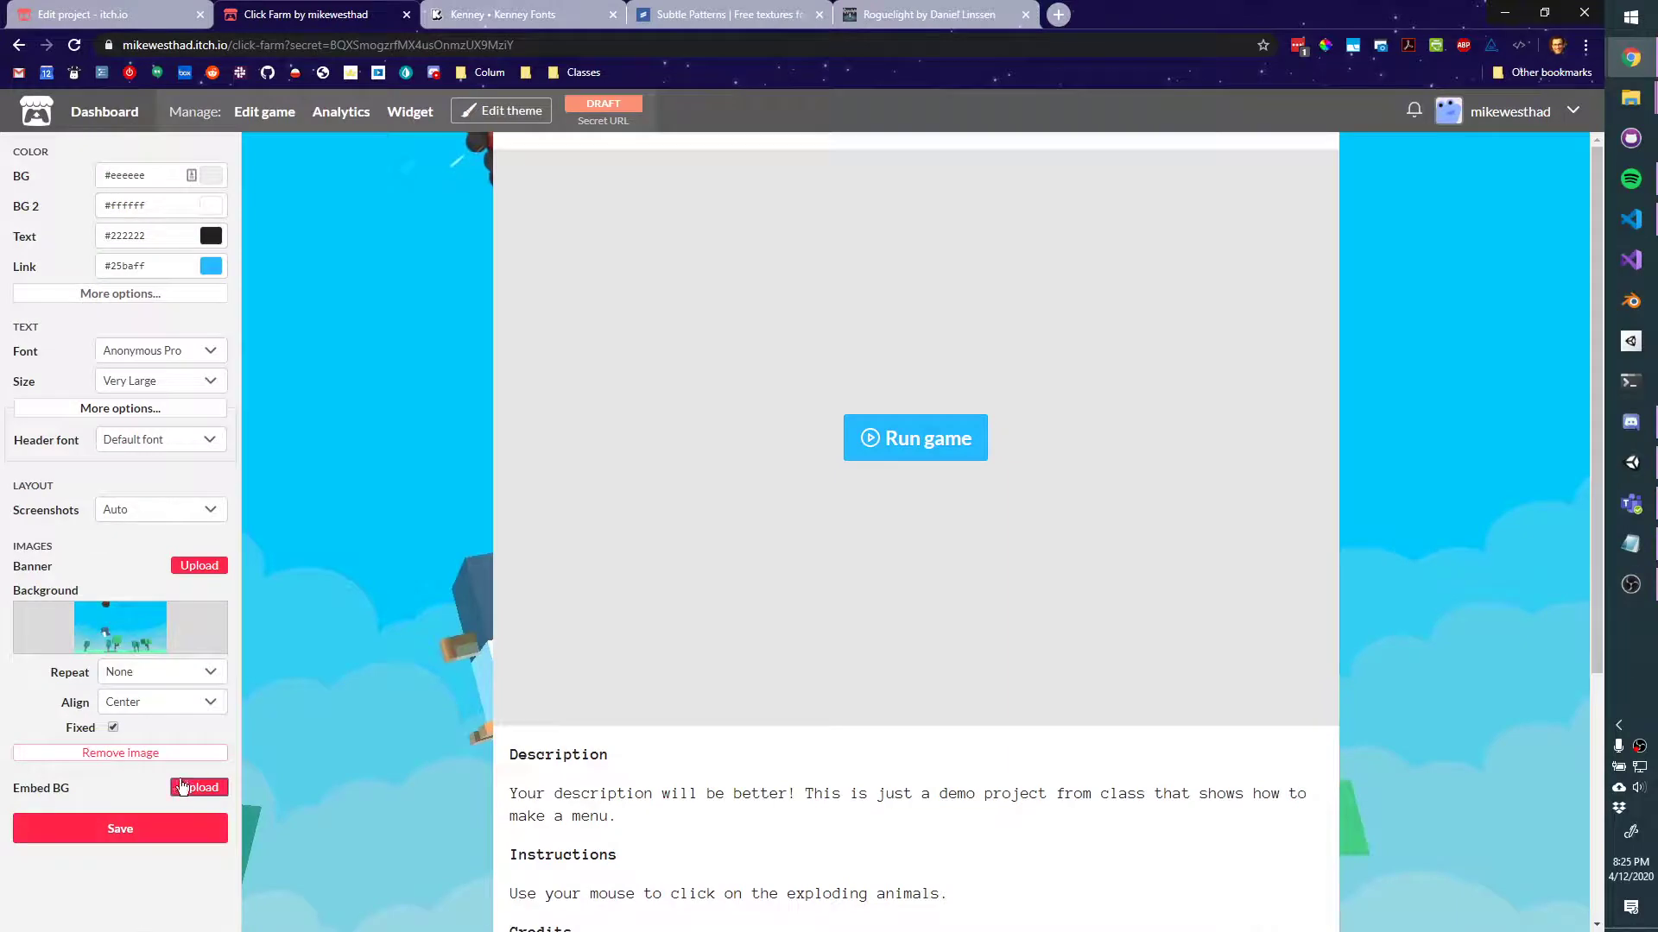
left_click(186, 788)
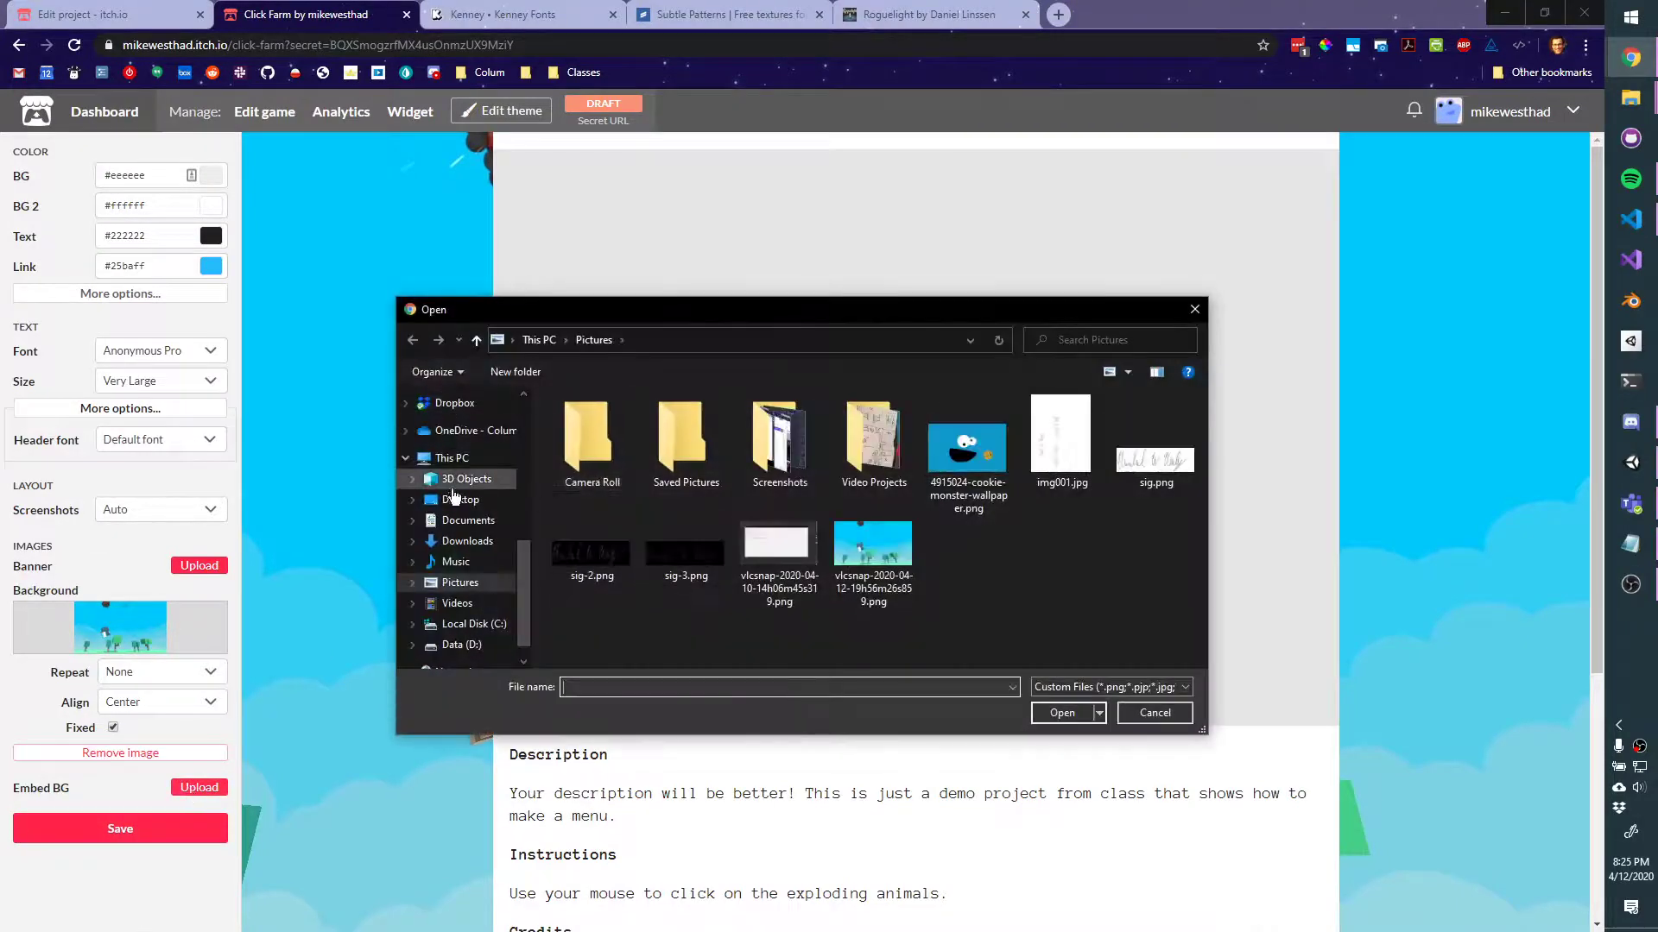
left_click(467, 542)
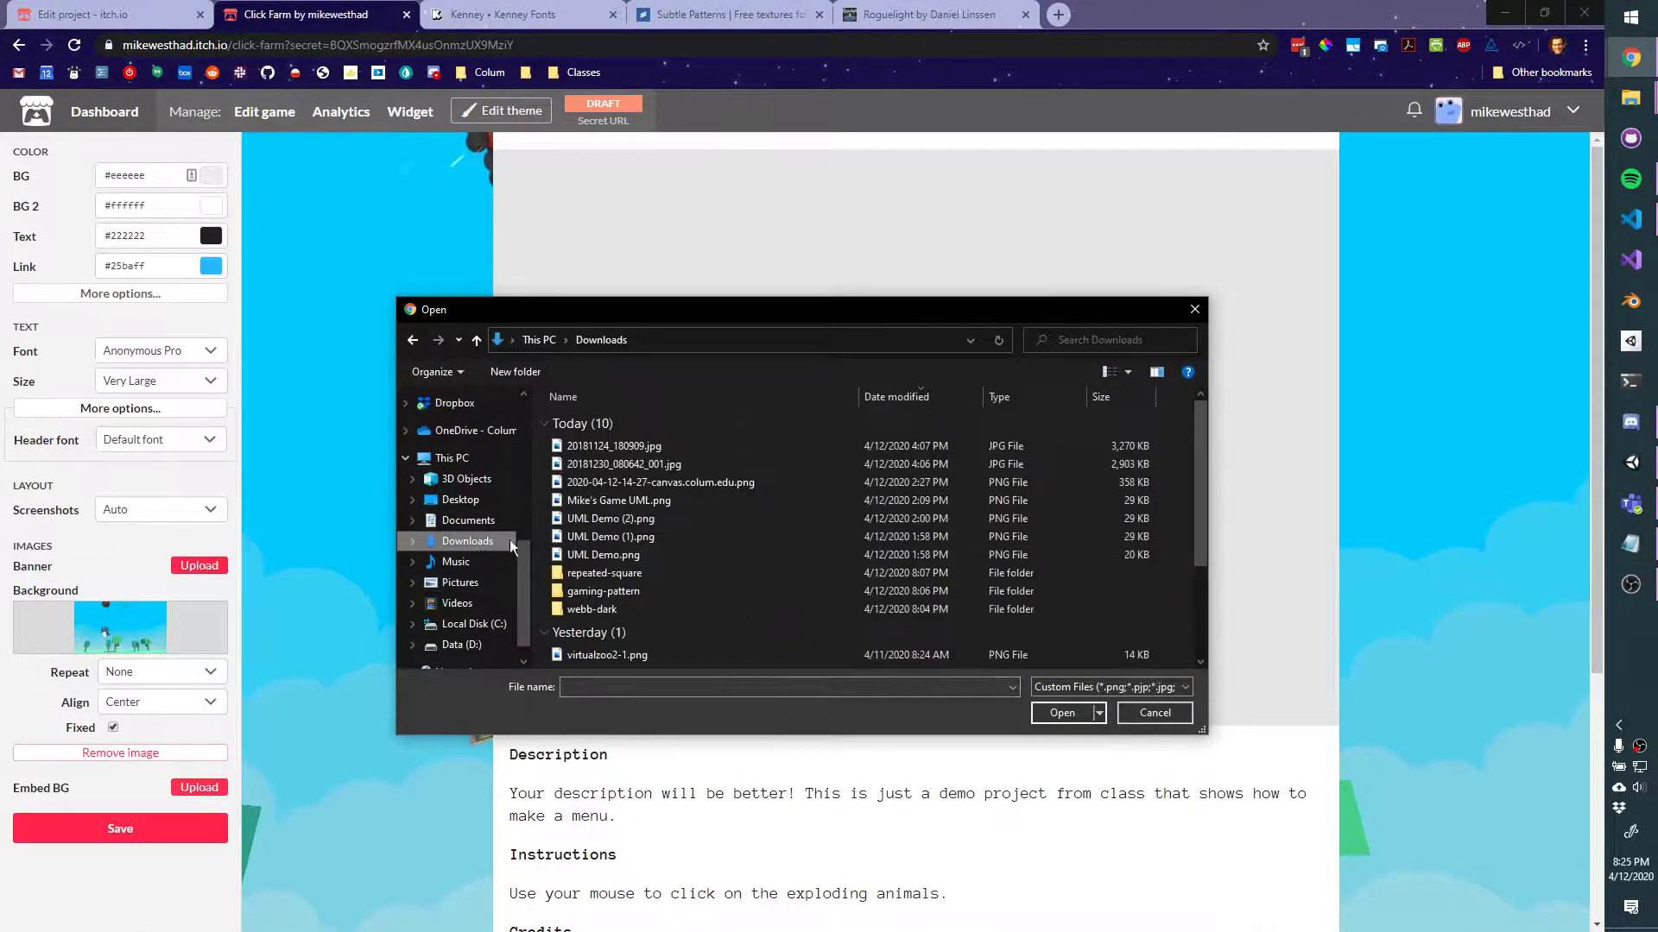
left_click(663, 447)
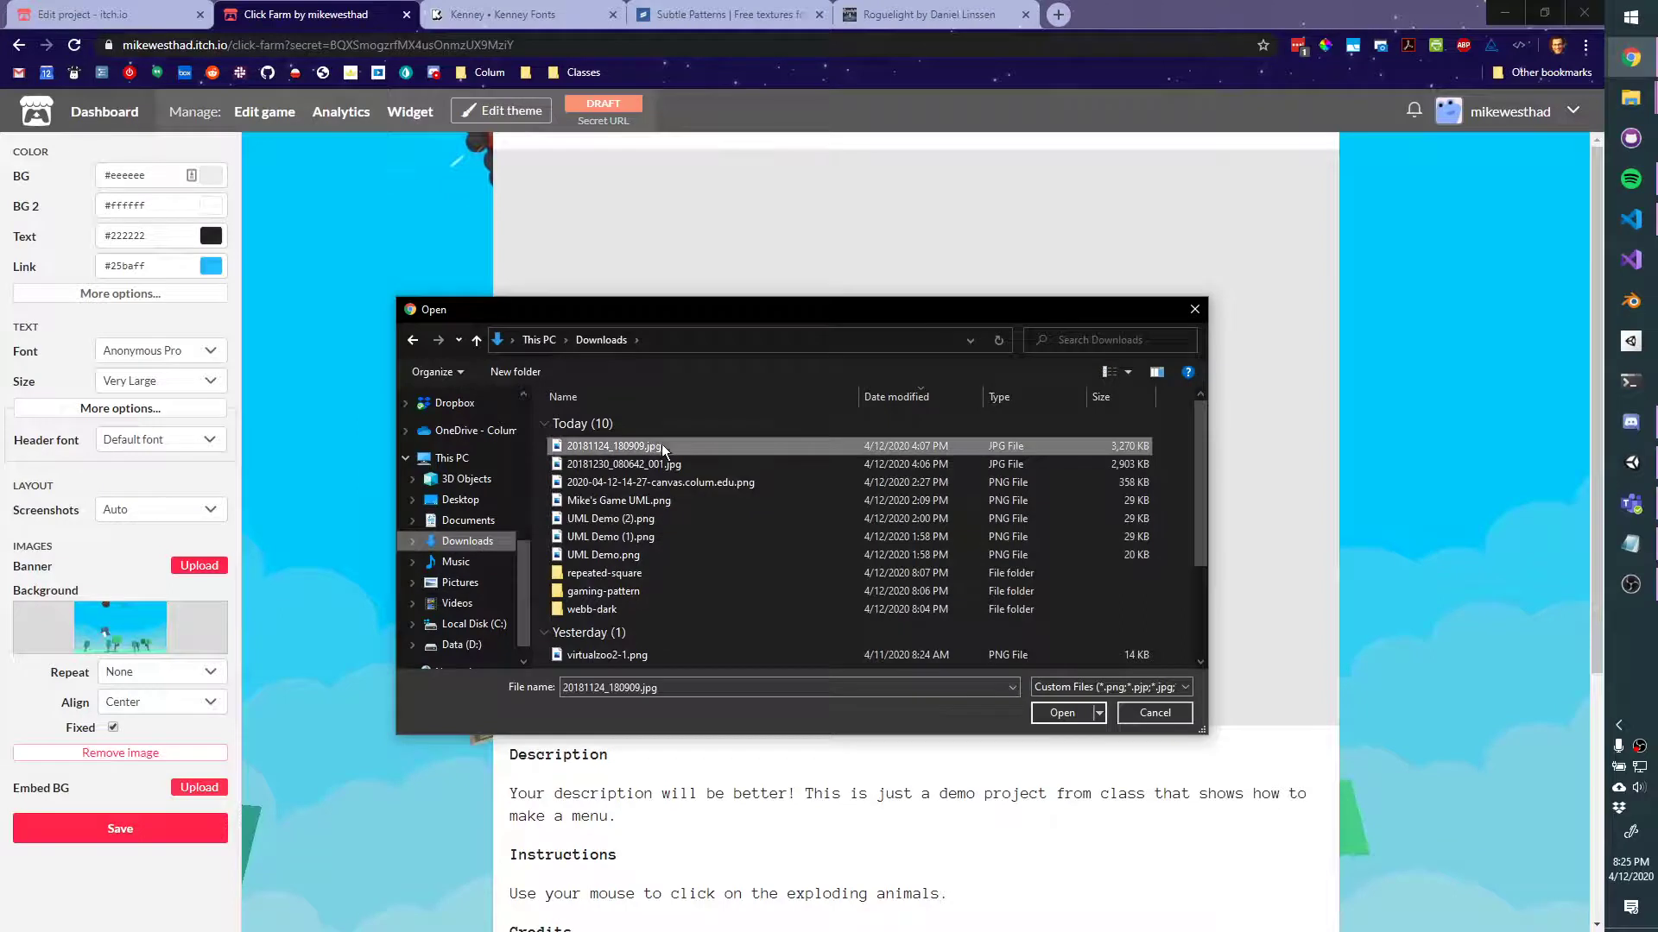
double_click(630, 573)
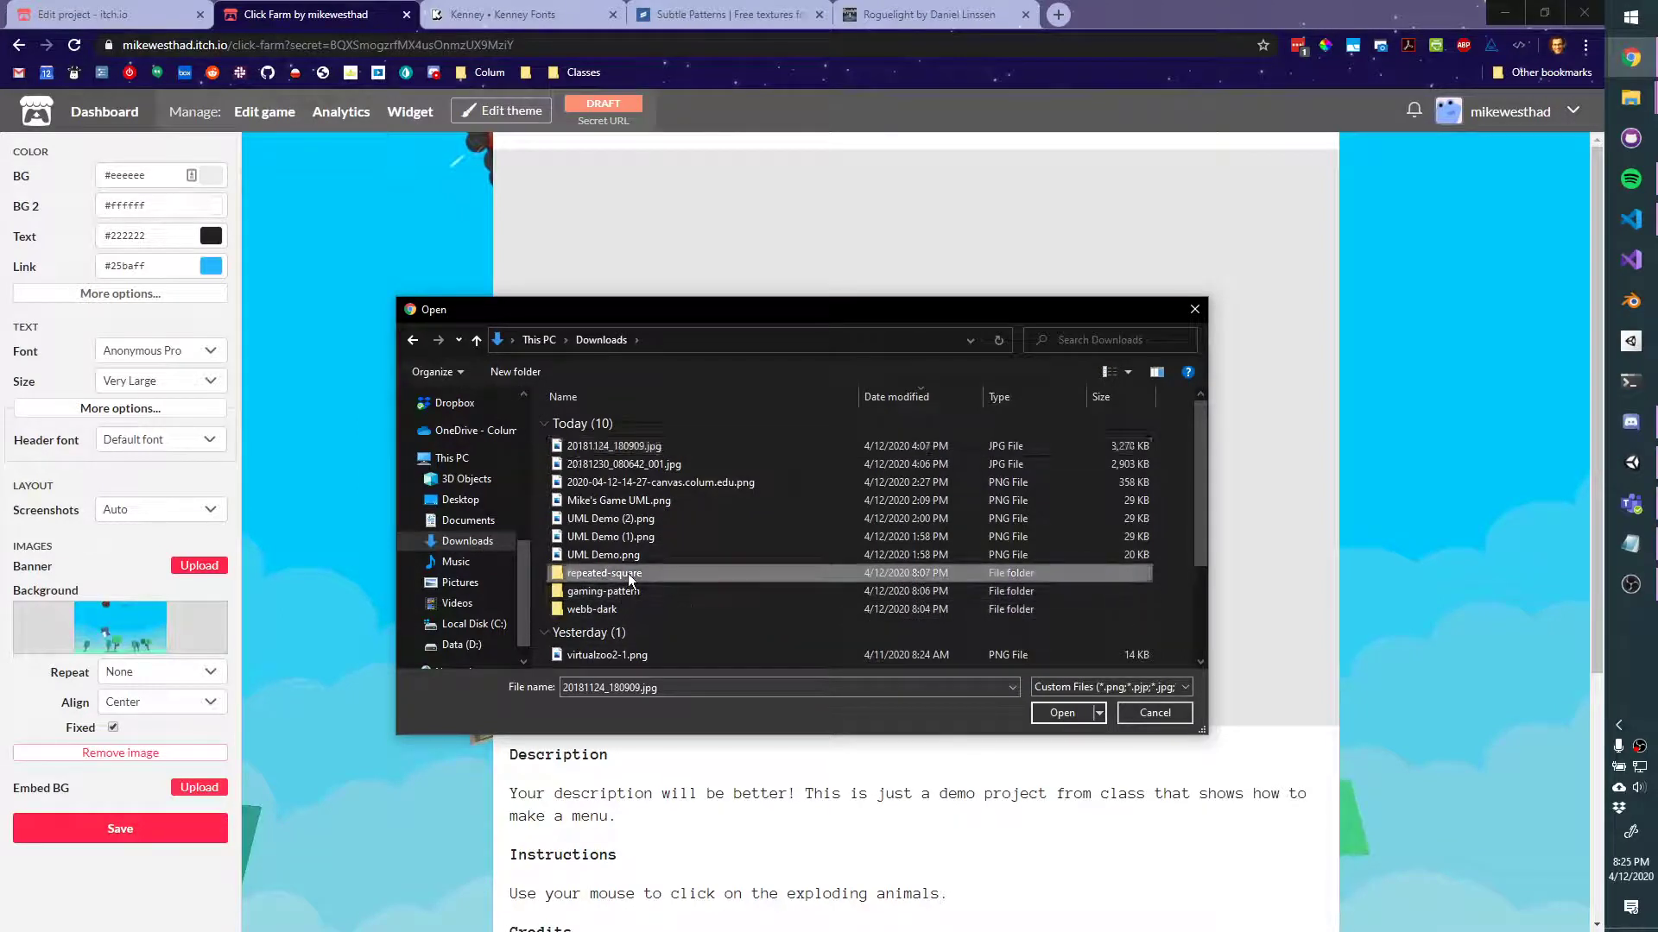
double_click(631, 442)
double_click(601, 475)
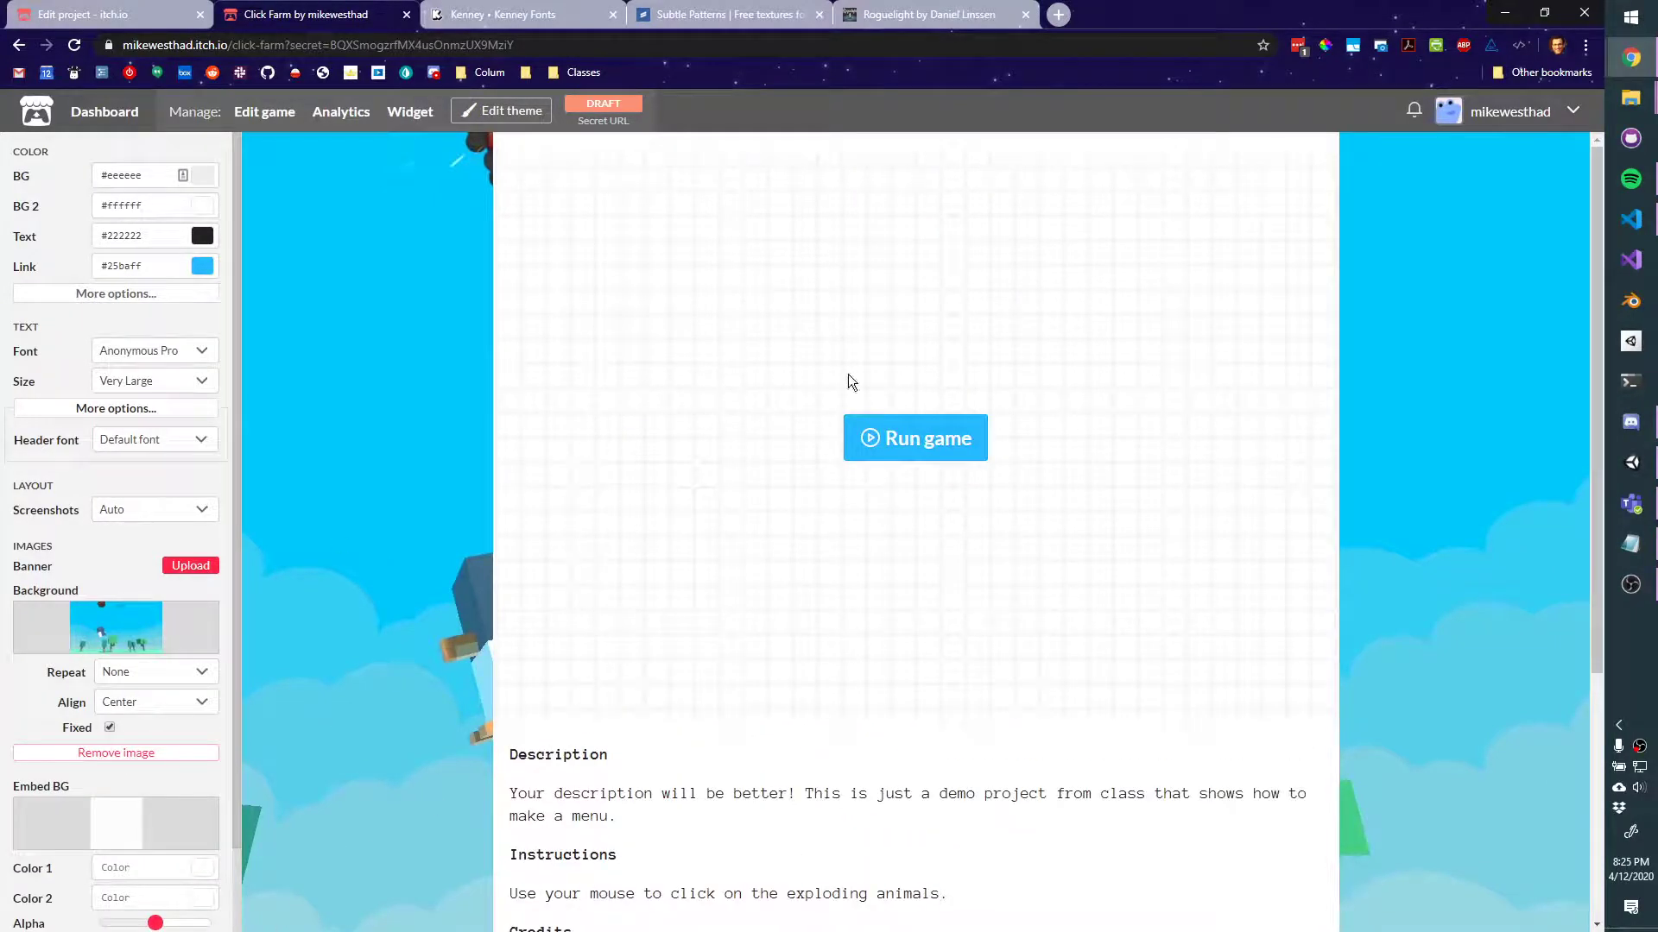
Set the embed background's Color 1 to #ffffff, raise its alpha slightly, and run the game on the page
scroll(199, 850, "down", 1)
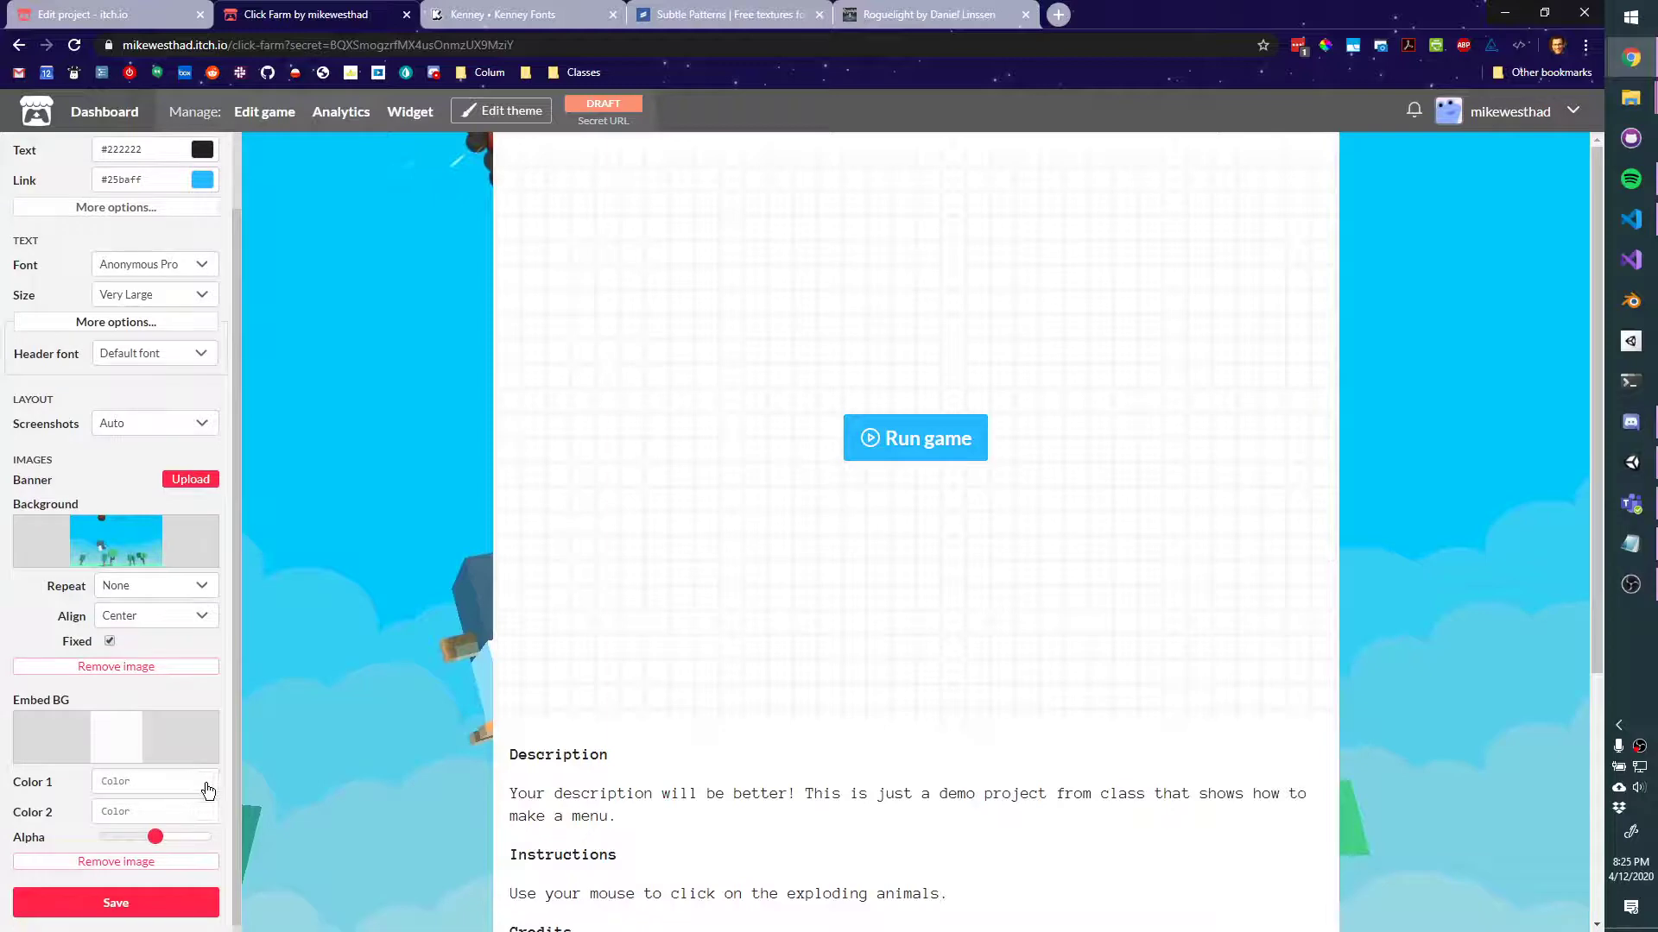
left_click(207, 790)
left_click_drag(307, 820, 272, 819)
left_click(169, 837)
left_click_drag(155, 848, 166, 848)
left_click(928, 449)
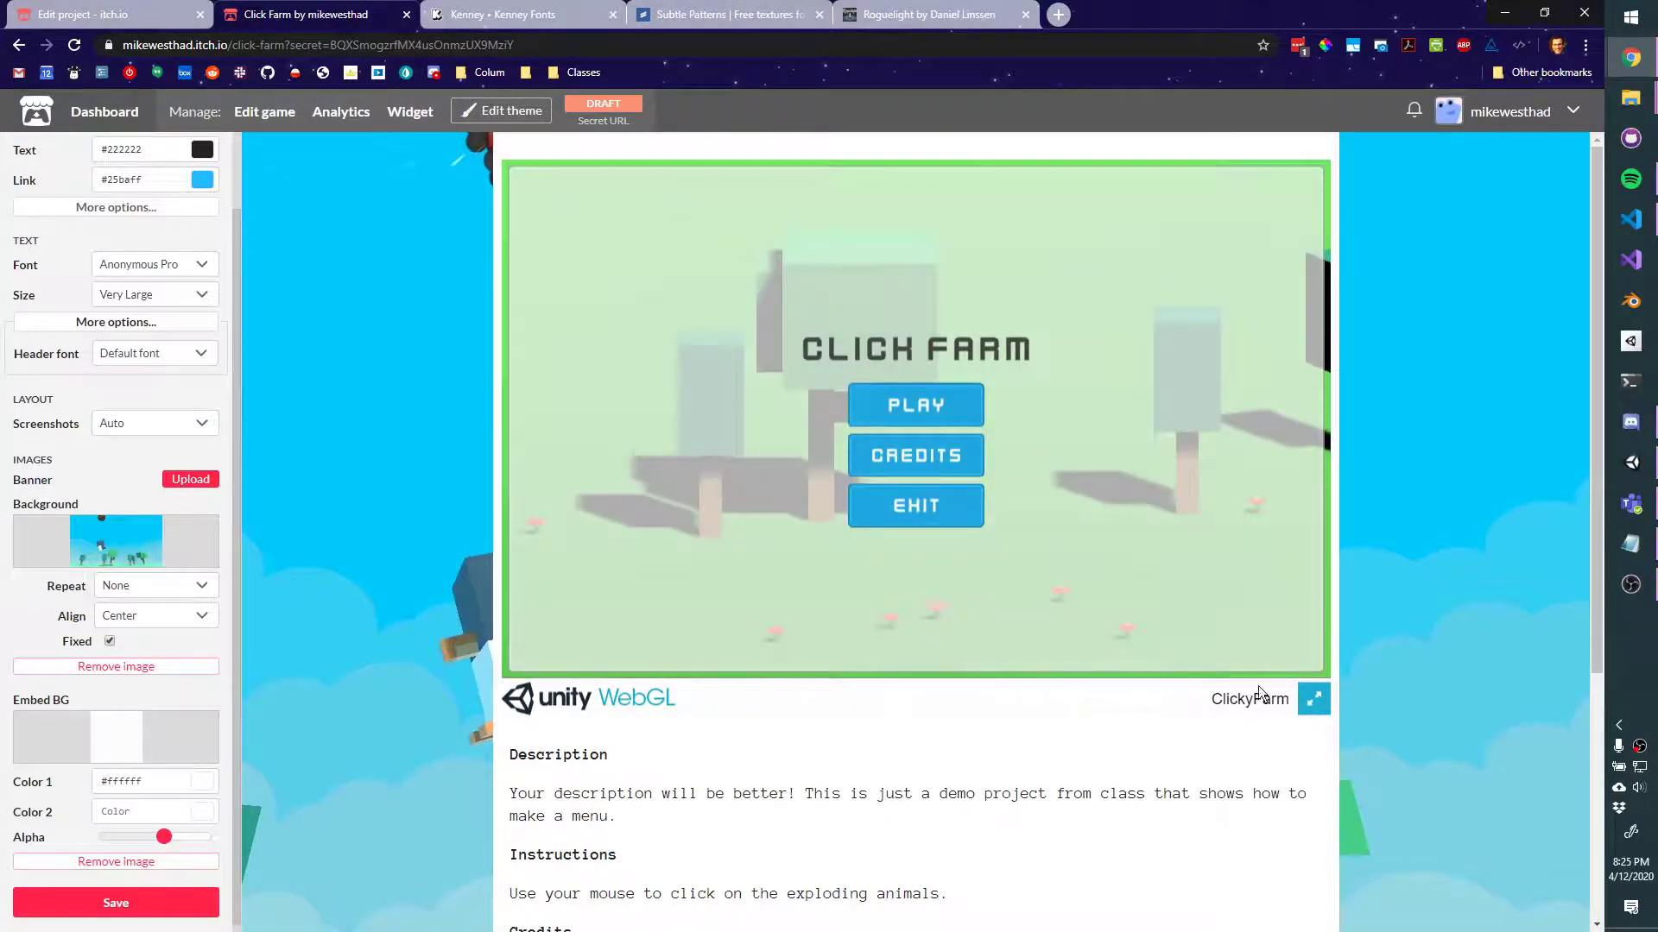
Save the theme changes and check the lower part of the game page
left_click(151, 906)
scroll(791, 804, "down", 4)
scroll(142, 655, "up", 1)
scroll(141, 661, "up", 1)
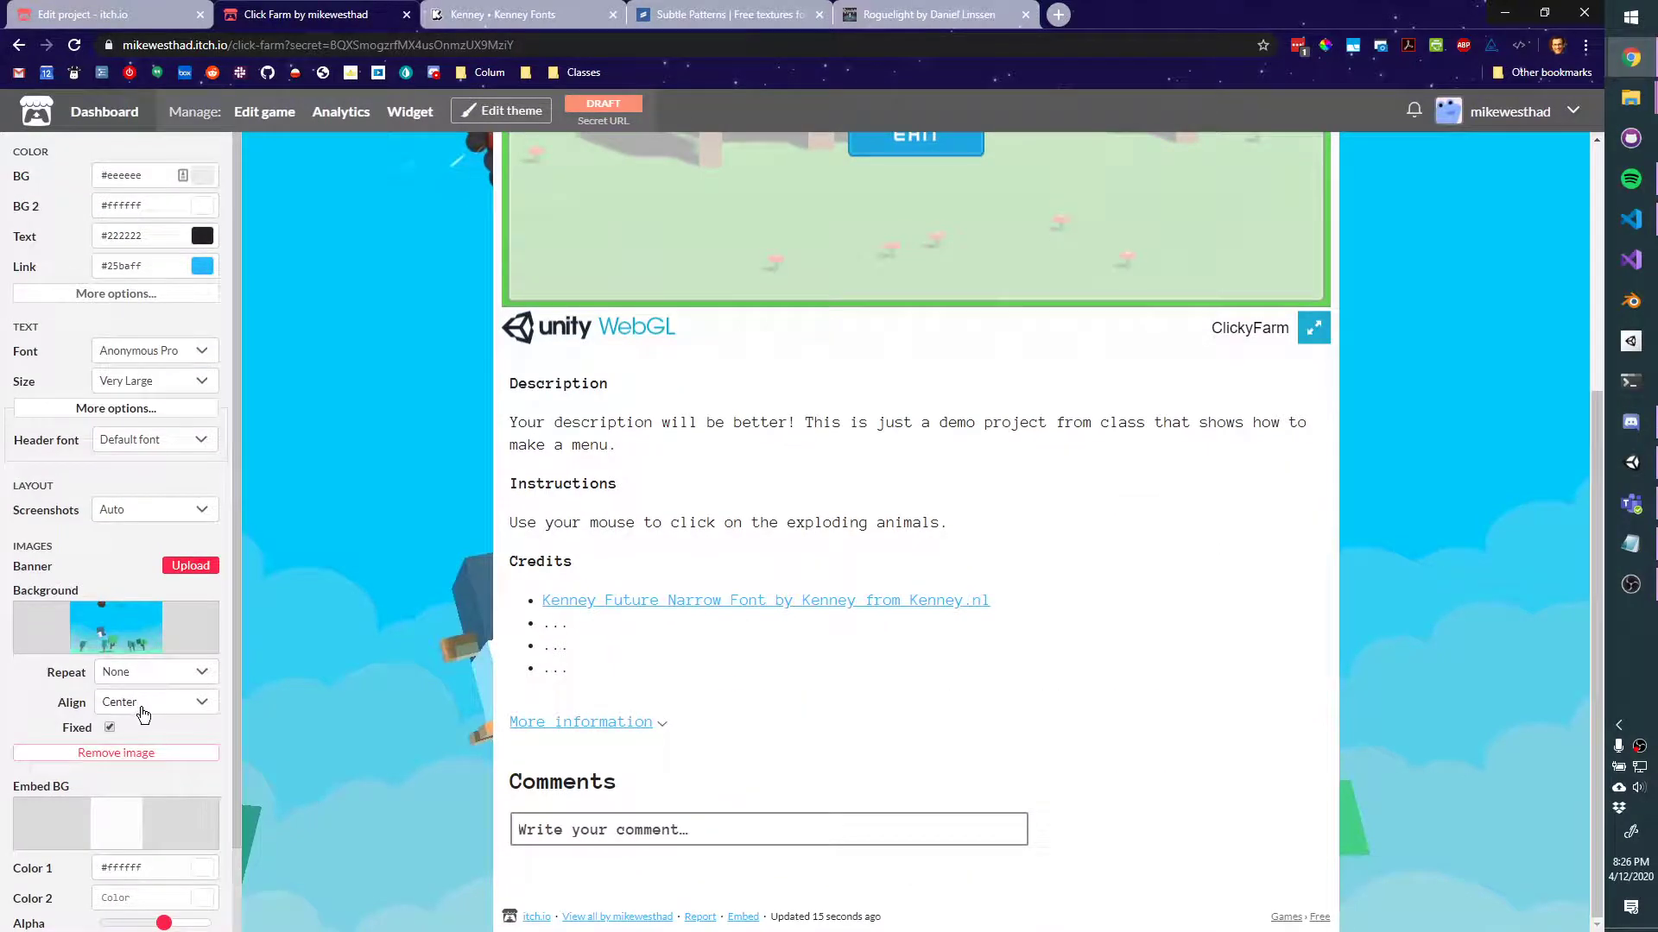
In the project's edit form, add the game screenshot from the Pictures folder to Screenshots and save the project
left_click(39, 7)
scroll(930, 733, "up", 20)
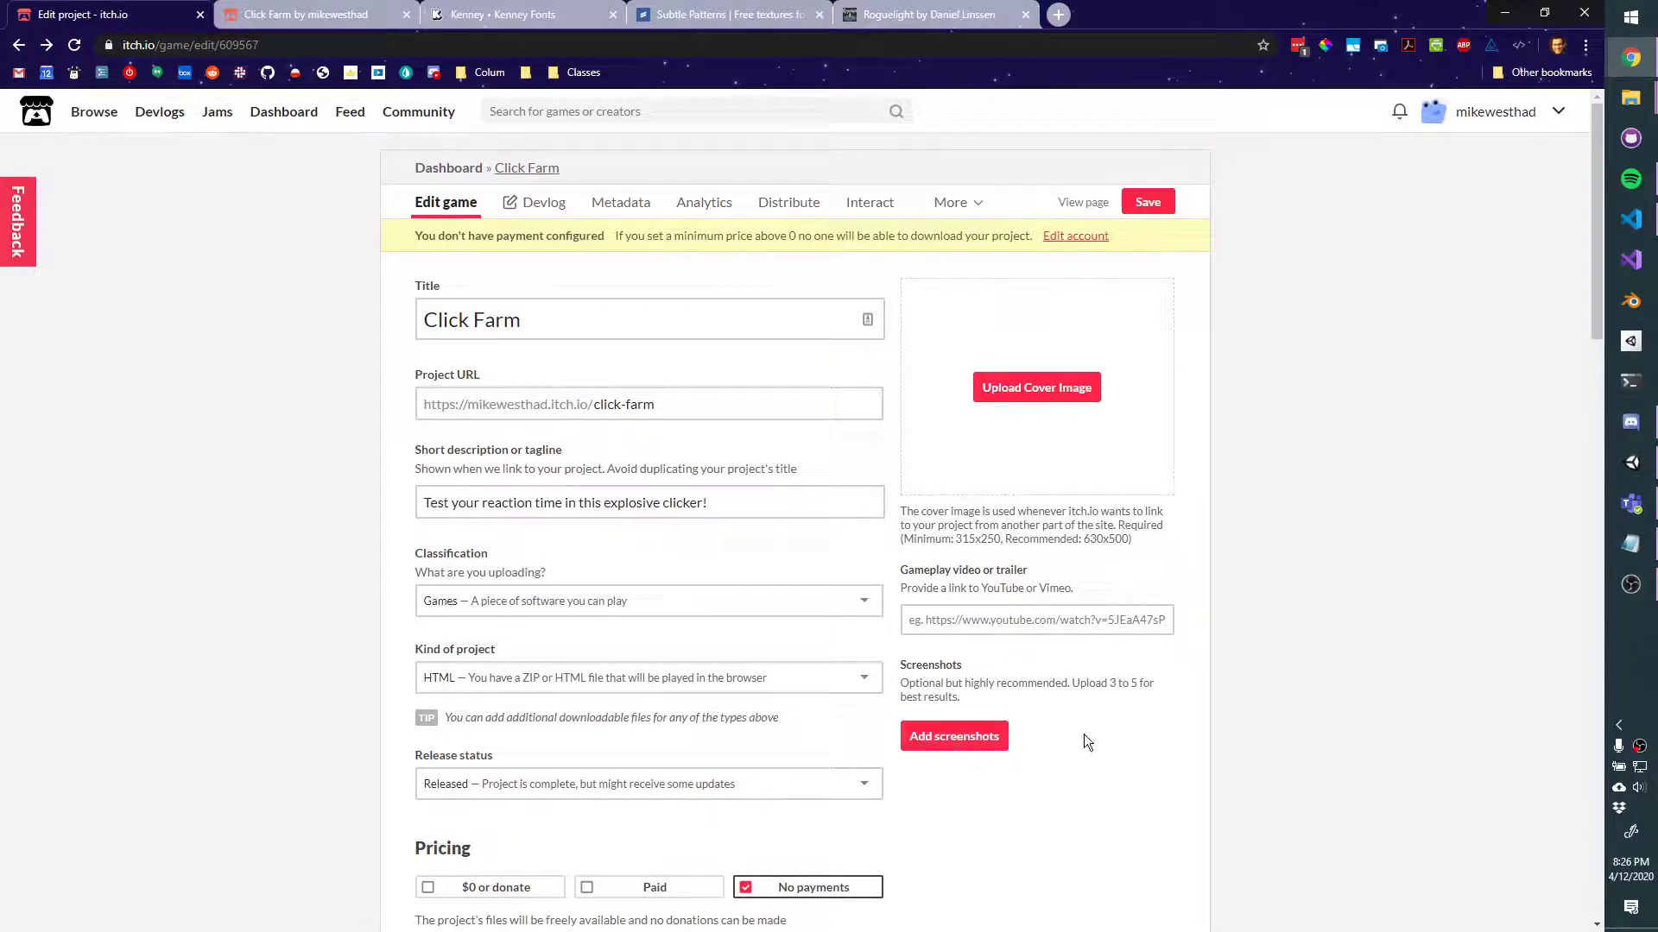
left_click(997, 741)
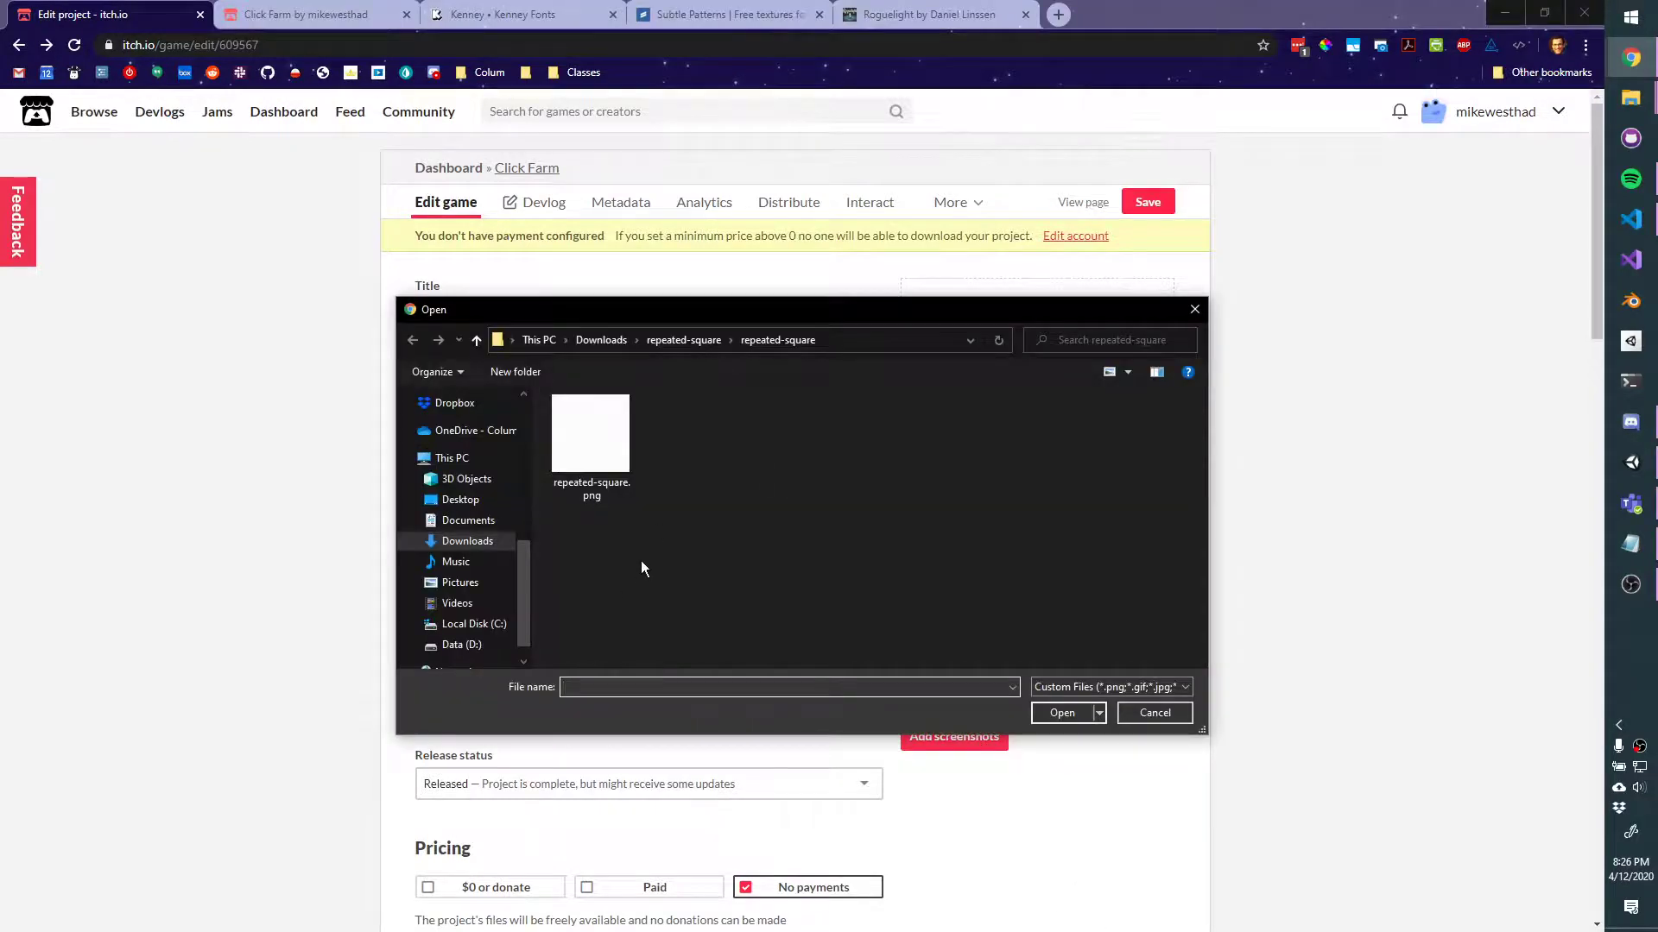
scroll(507, 579, "up", 2)
scroll(466, 582, "down", 3)
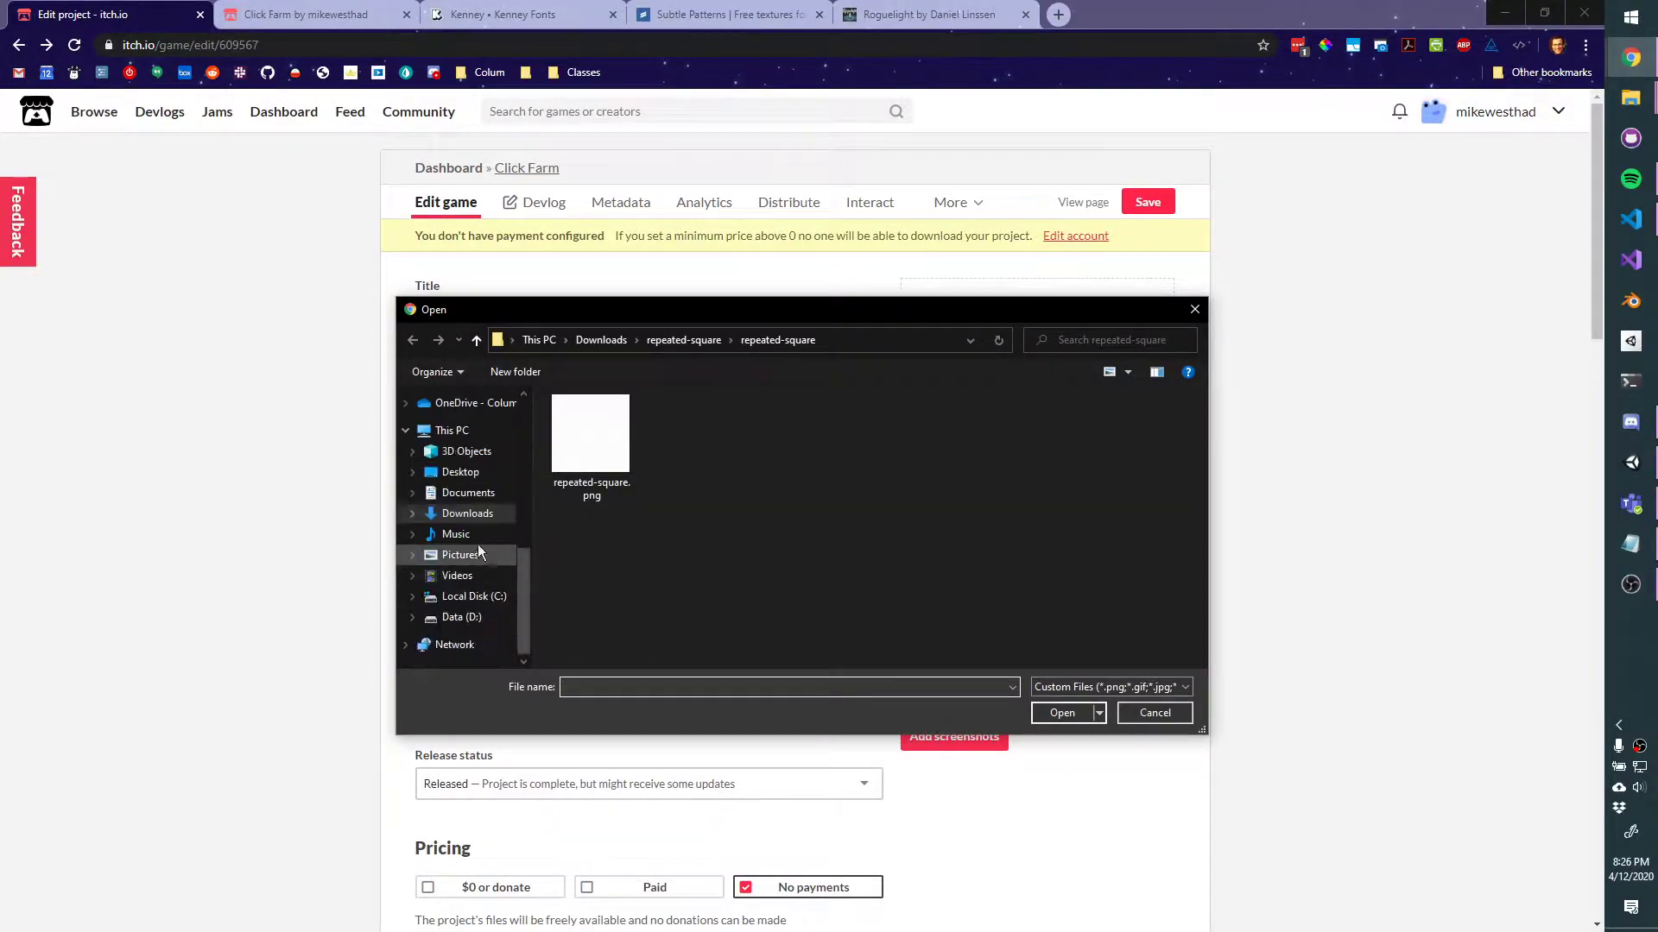
left_click(482, 570)
left_click(483, 556)
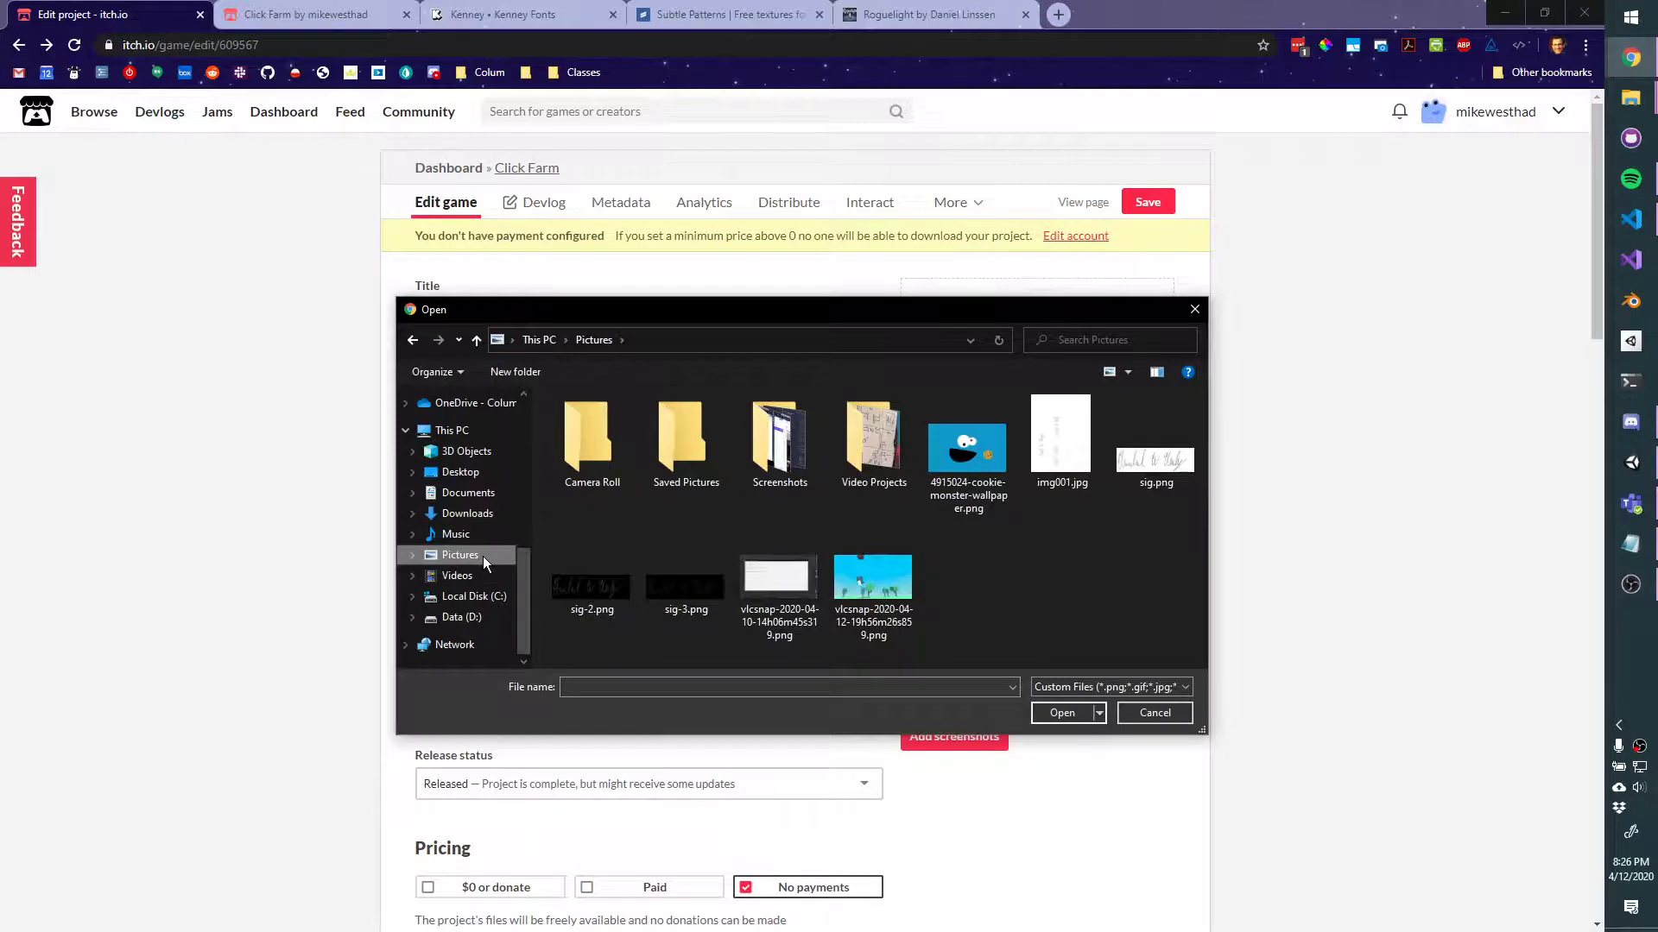
double_click(879, 588)
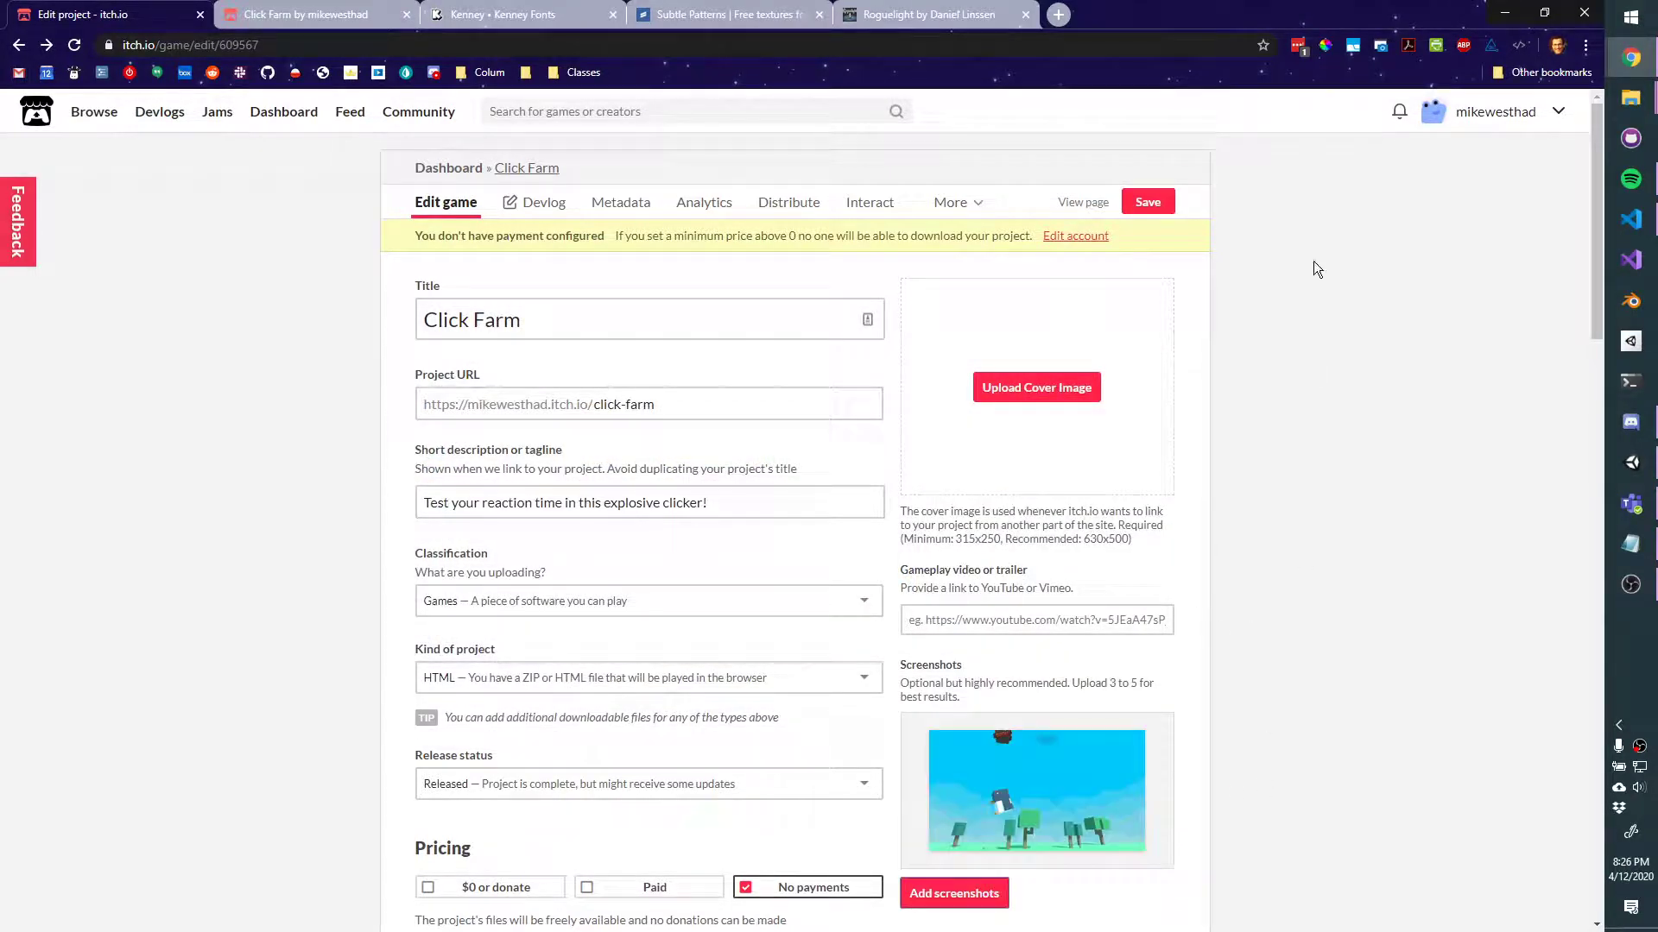
left_click(1159, 205)
Reload the Click Farm page and review it from the game area down to the comments
left_click(356, 15)
key("F5")
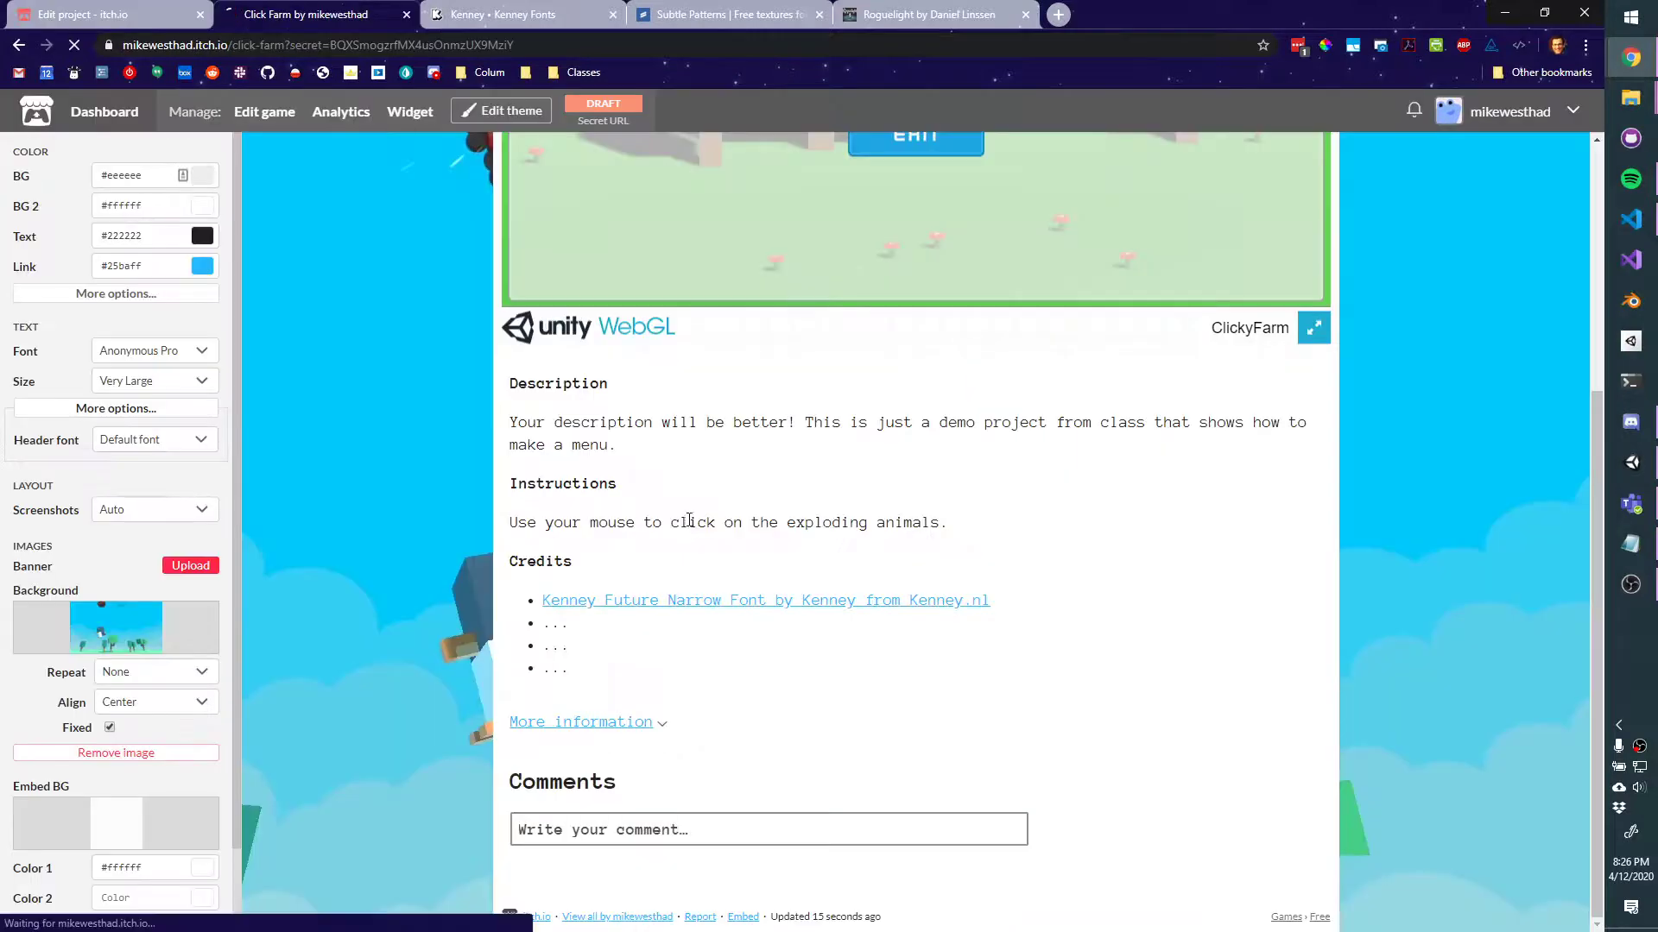
scroll(872, 686, "down", 4)
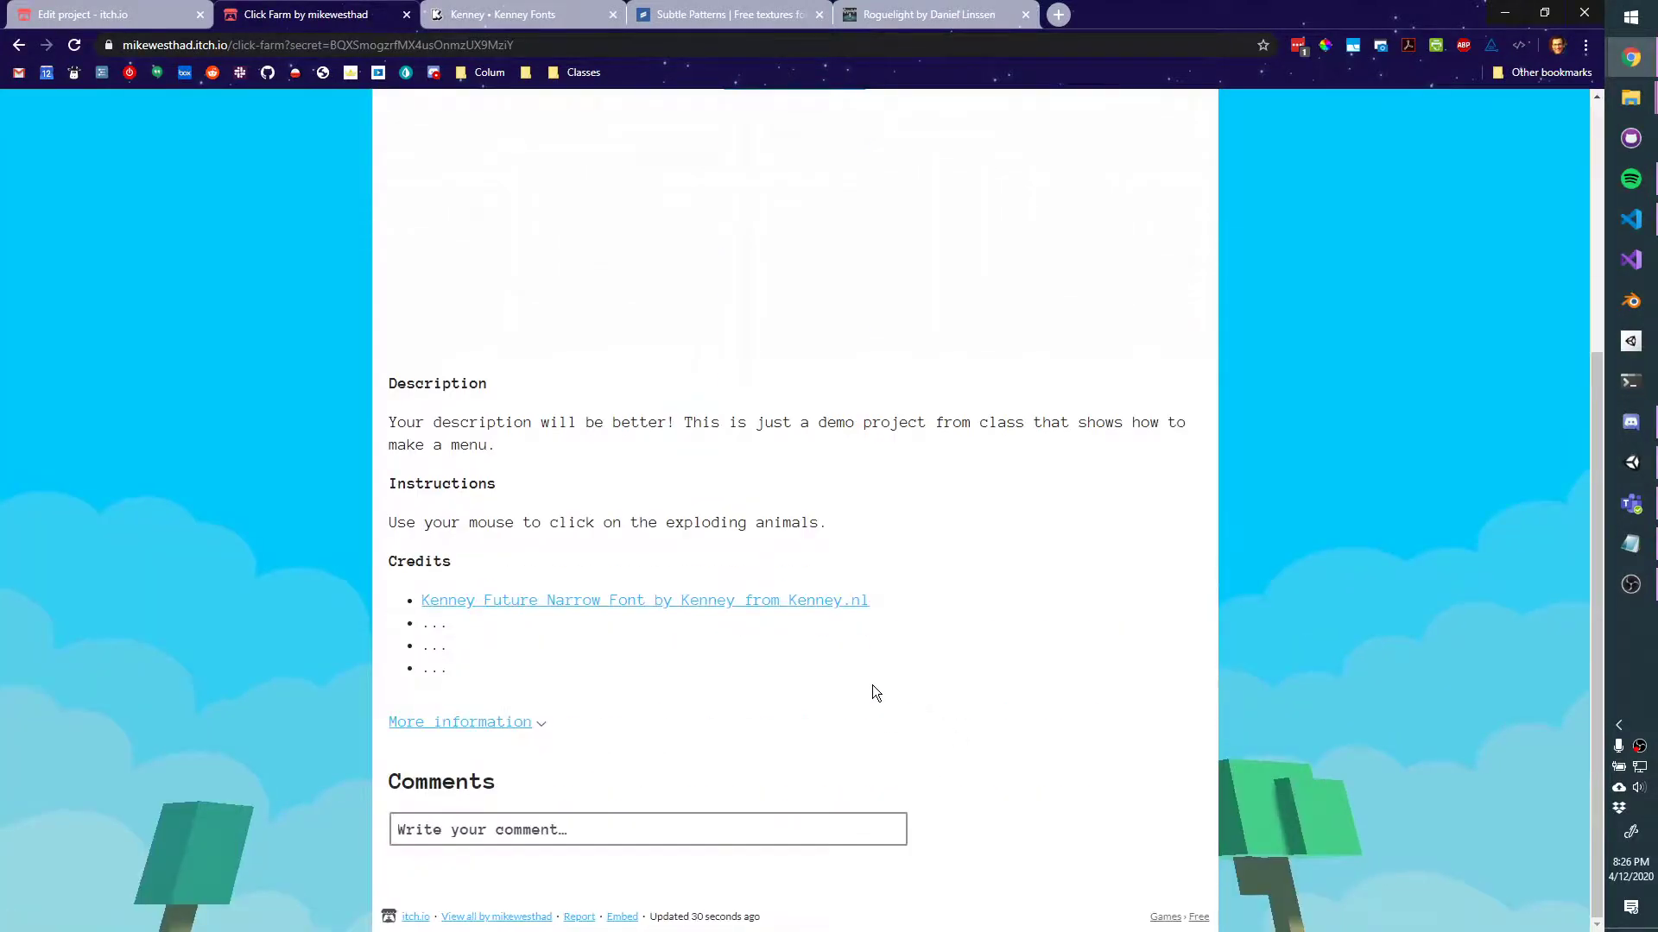
scroll(402, 324, "up", 4)
scroll(939, 900, "down", 4)
scroll(931, 500, "up", 5)
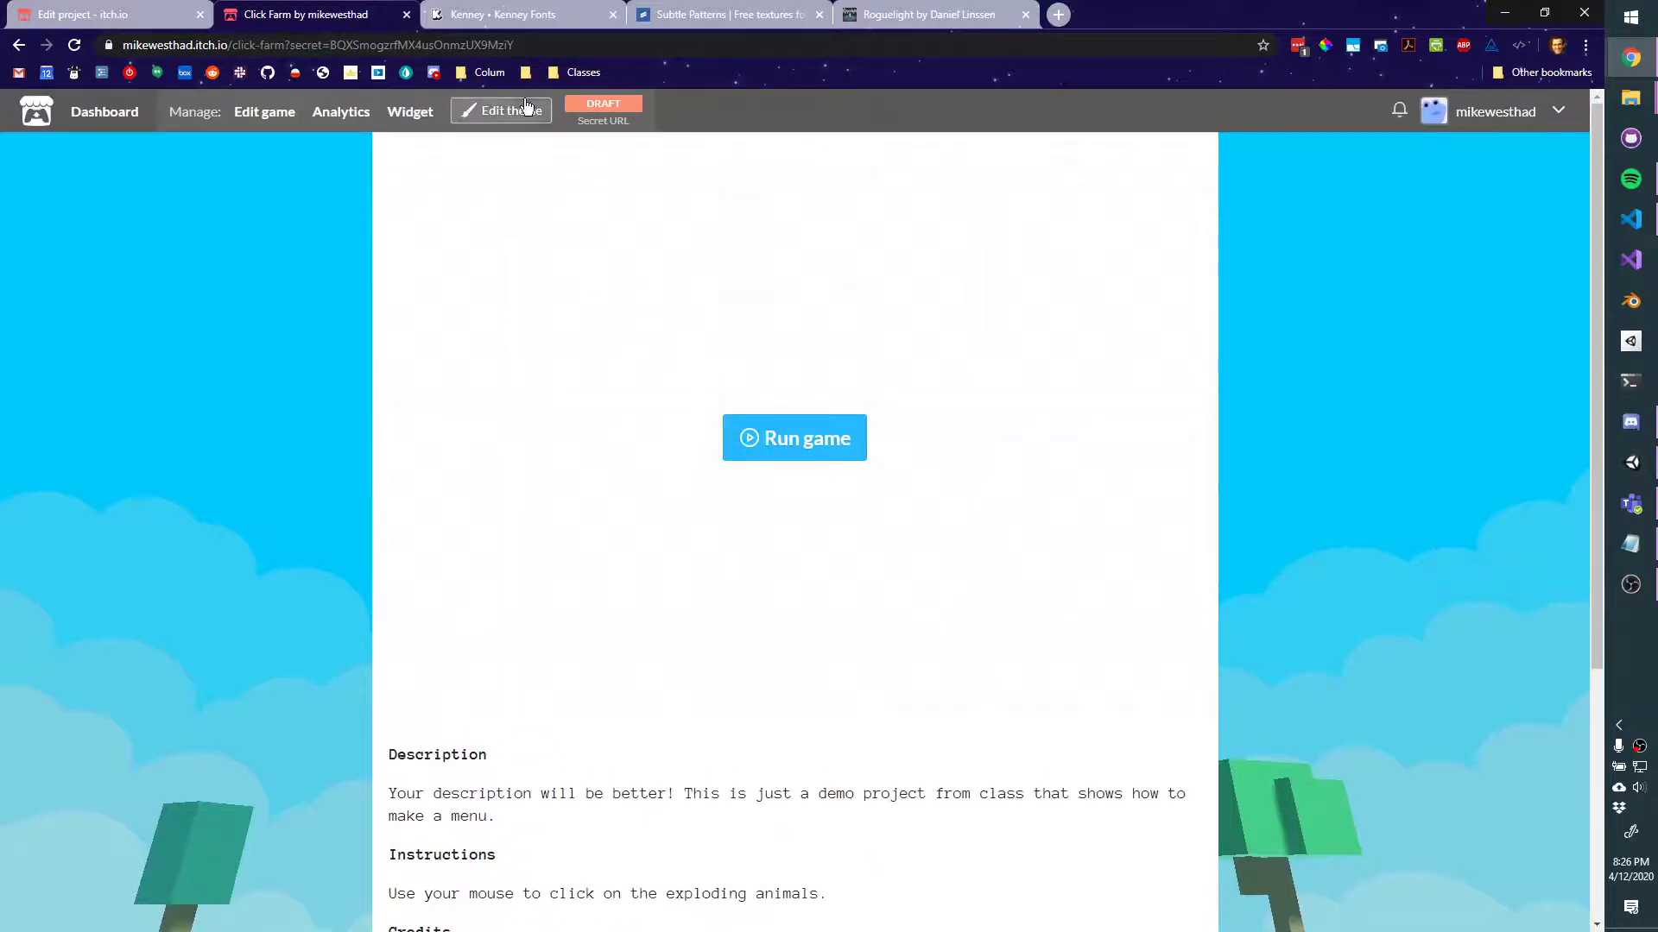
Try the Sidebar layout for screenshots in the page theme and review the page with it
left_click(517, 111)
scroll(872, 604, "down", 4)
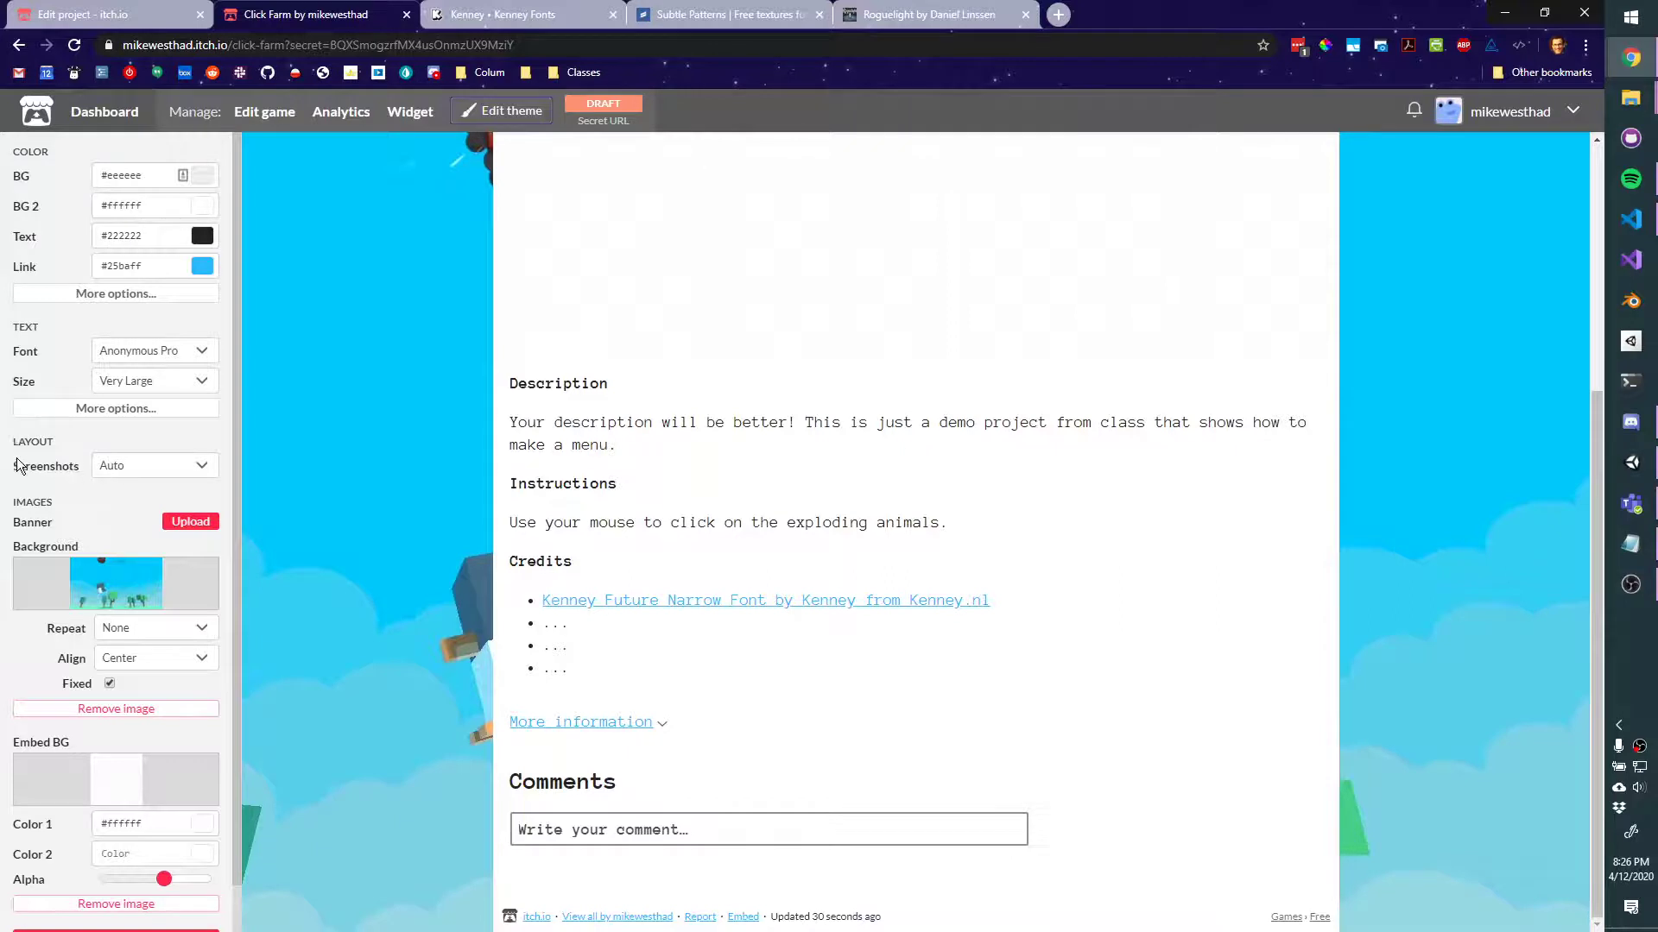
left_click(154, 466)
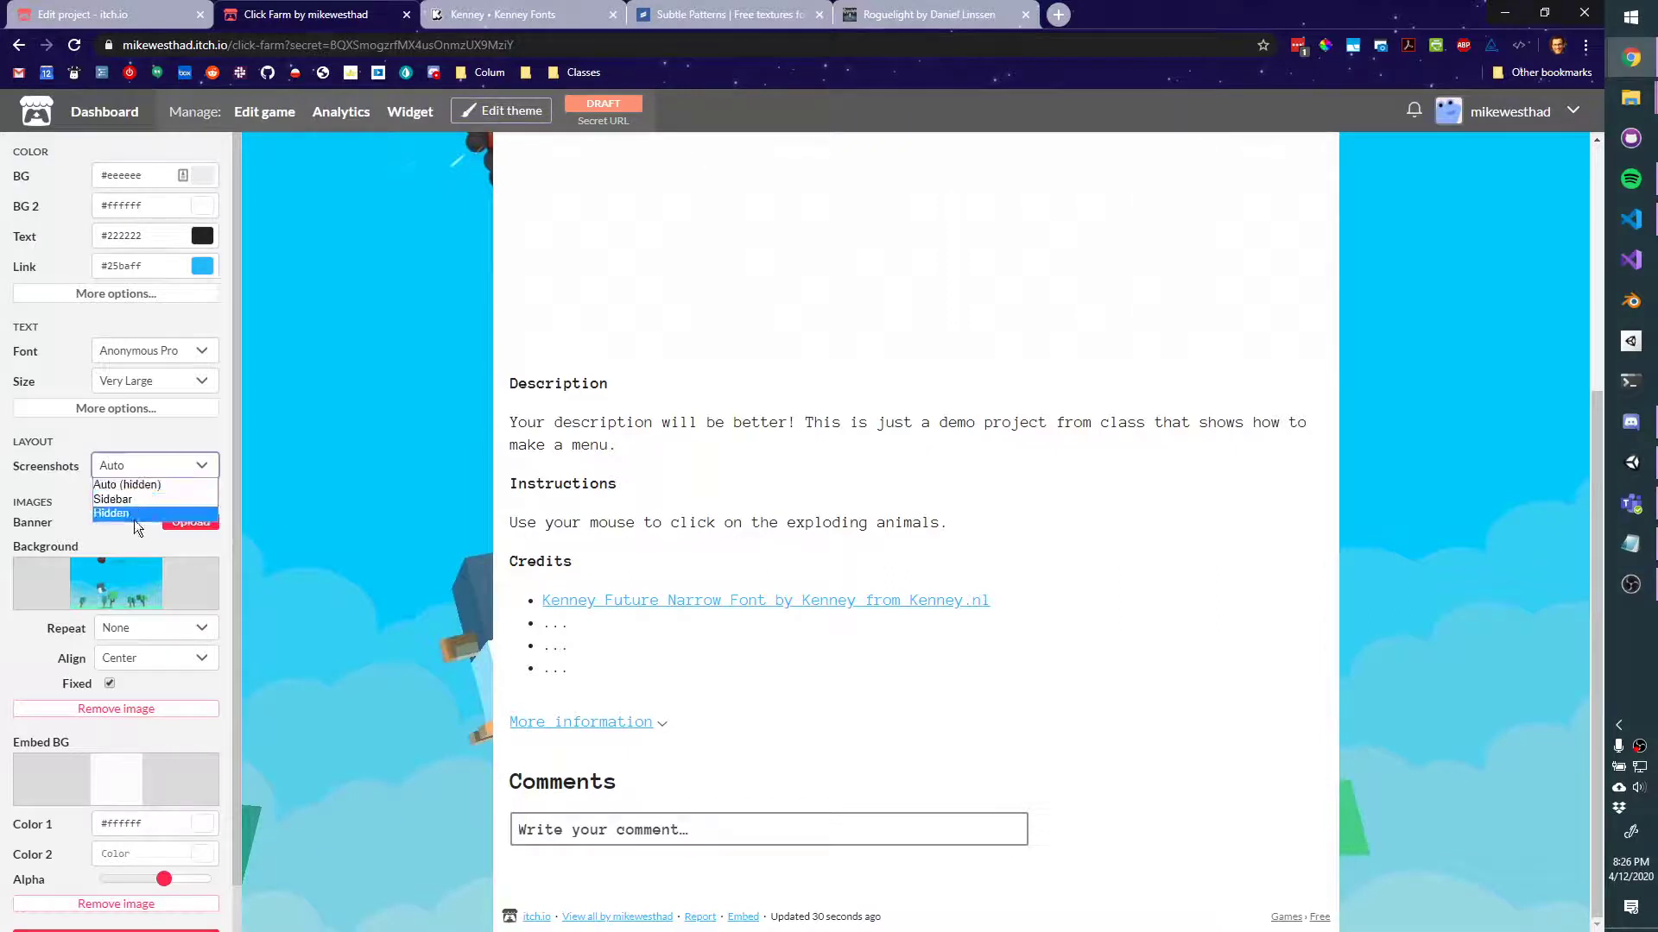
left_click(129, 500)
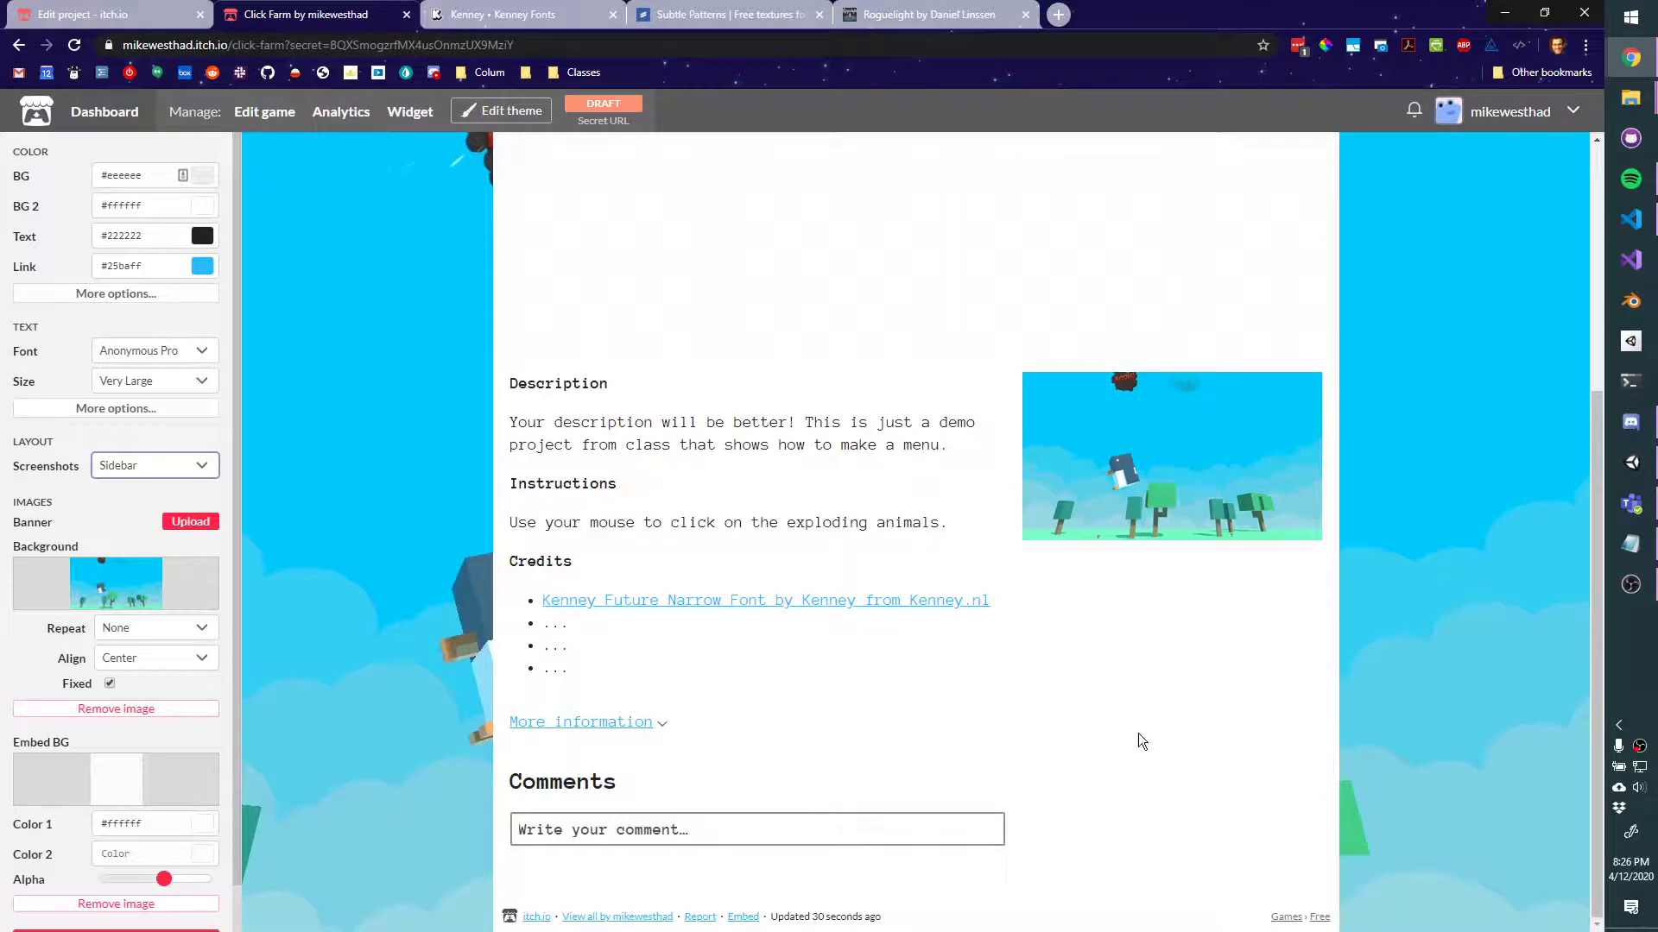
scroll(1200, 630, "up", 4)
scroll(1262, 524, "down", 4)
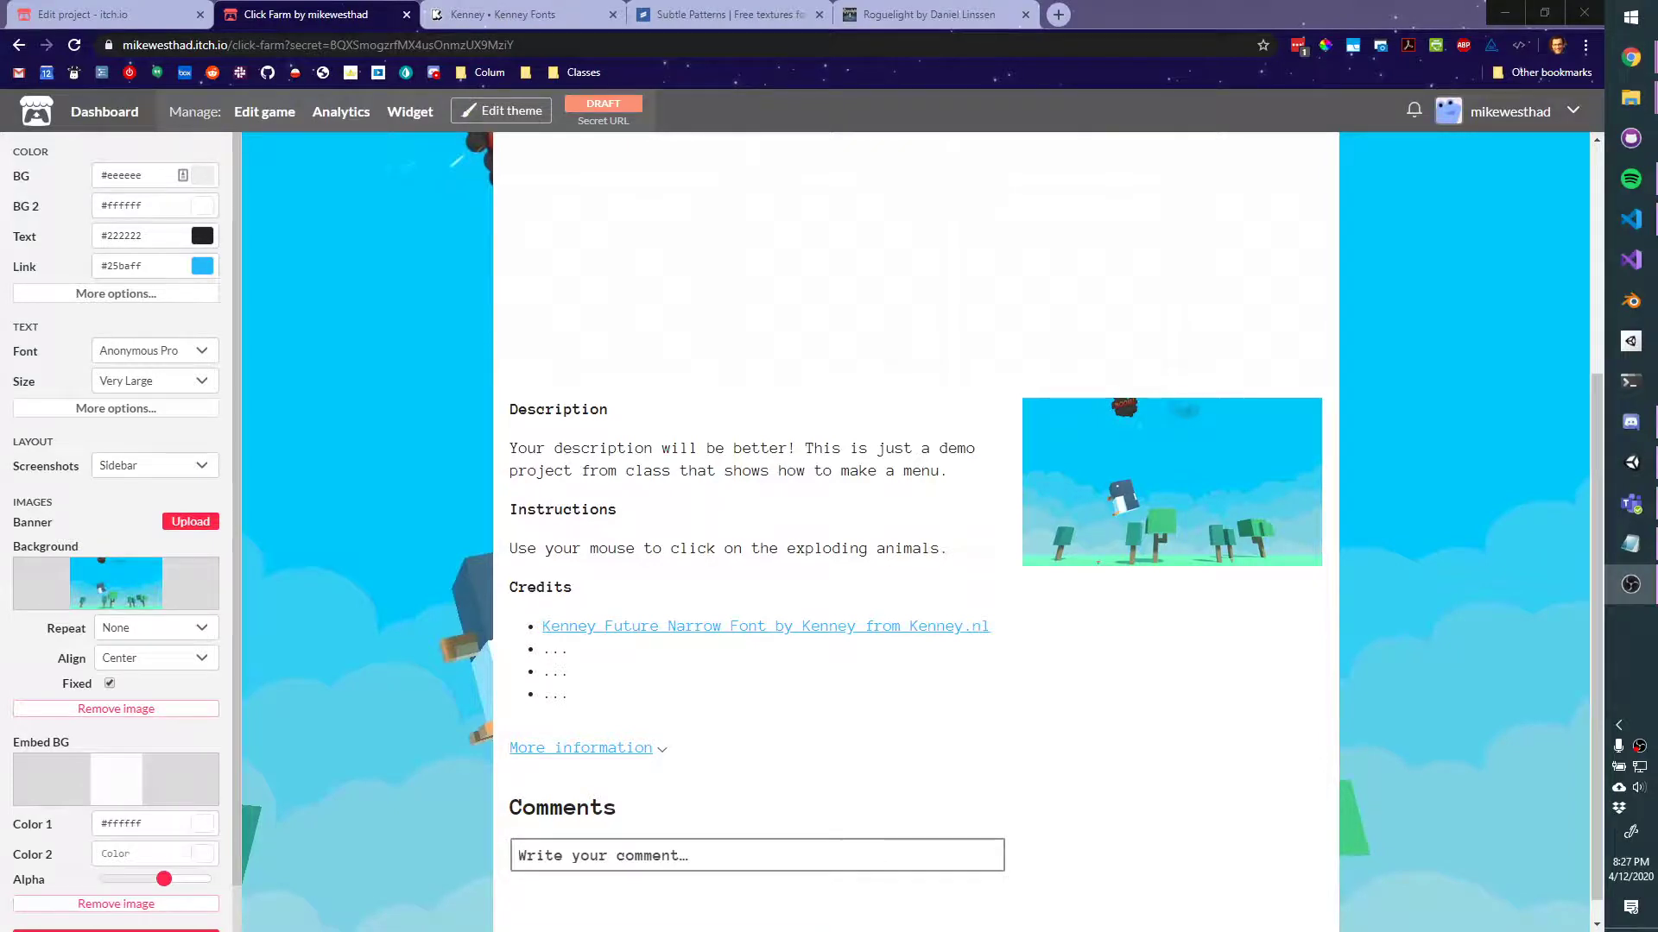
scroll(1401, 887, "up", 4)
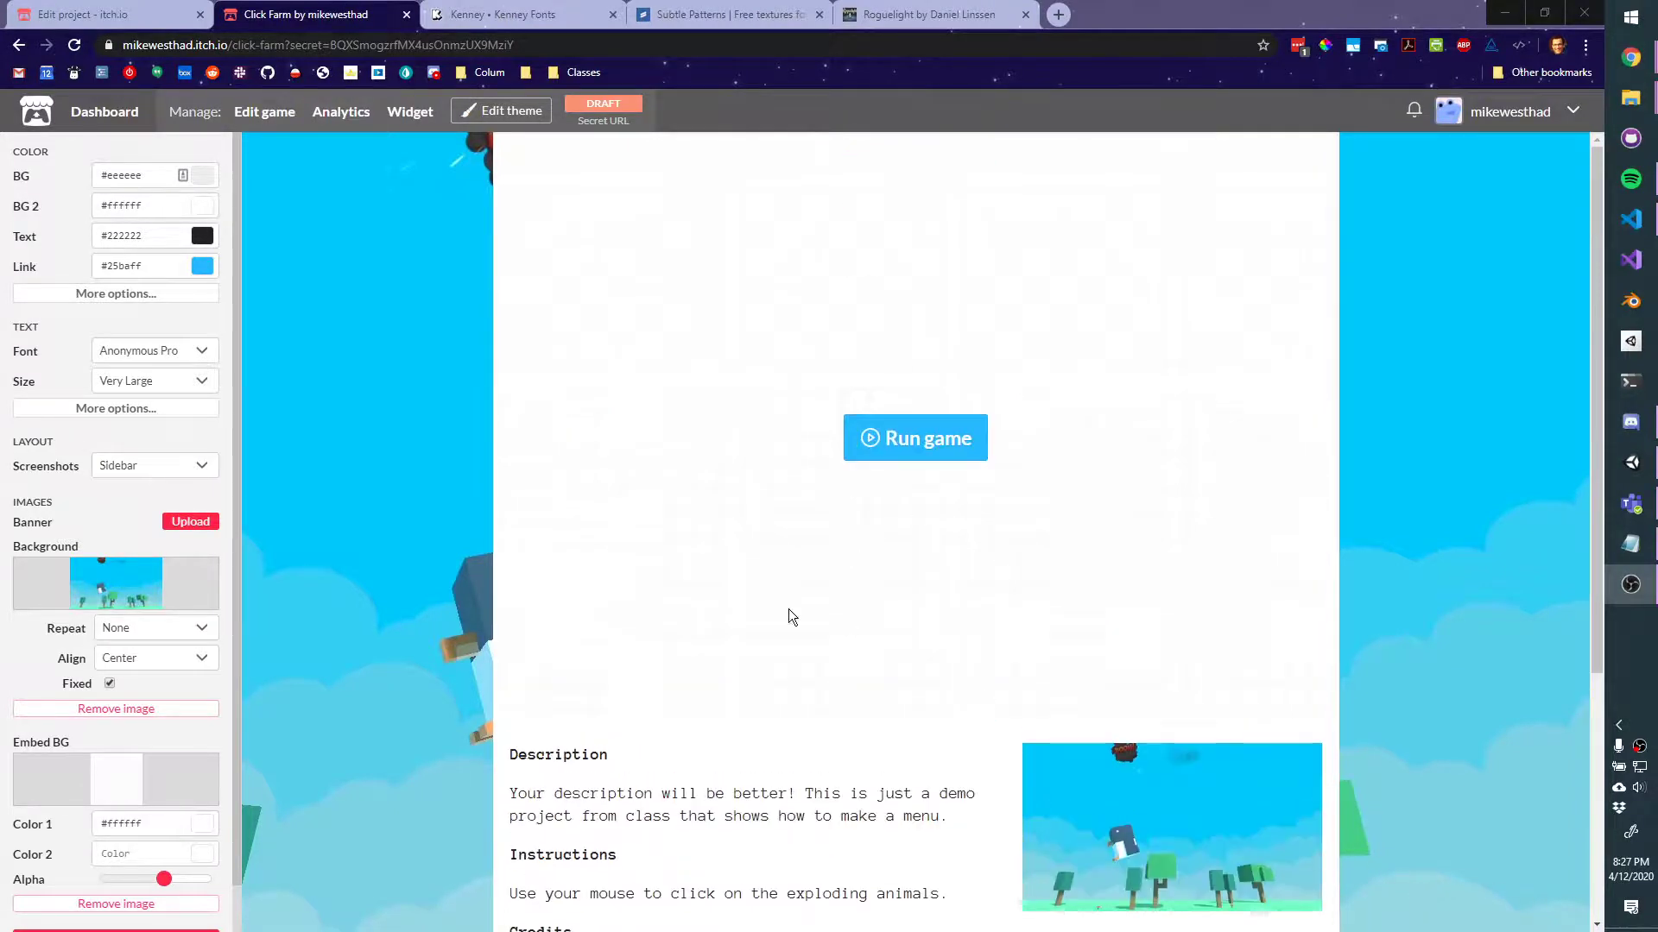
Open the draft page through its secret URL and inspect the full shareable address
left_click(609, 122)
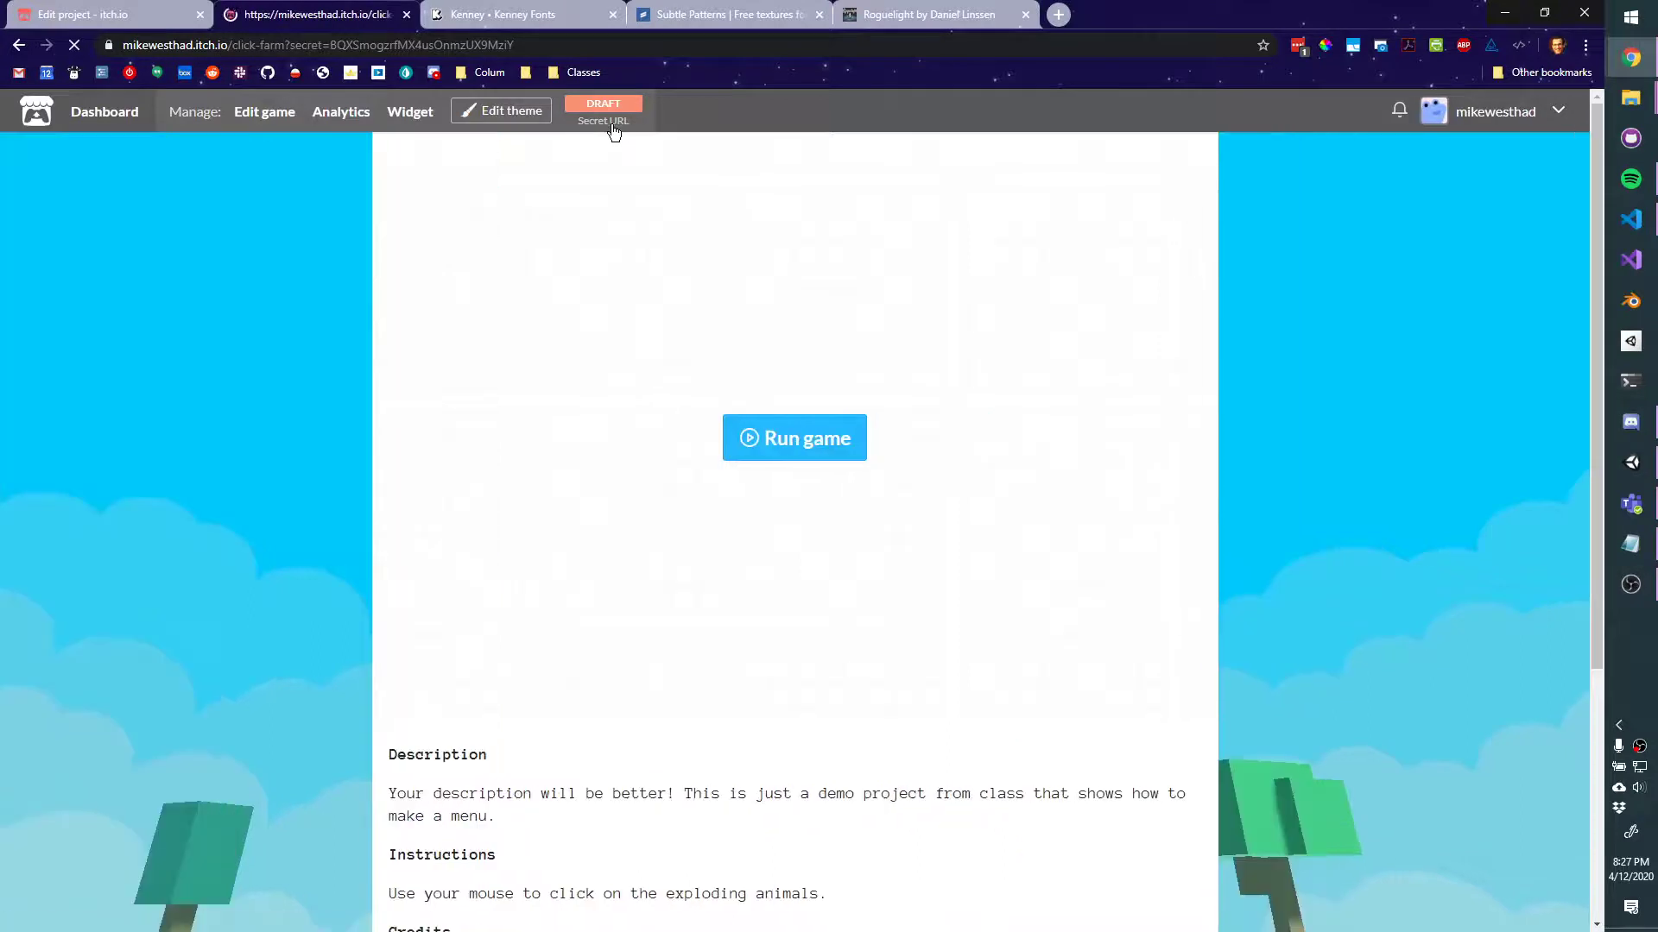
left_click_drag(290, 45, 530, 46)
left_click(538, 47)
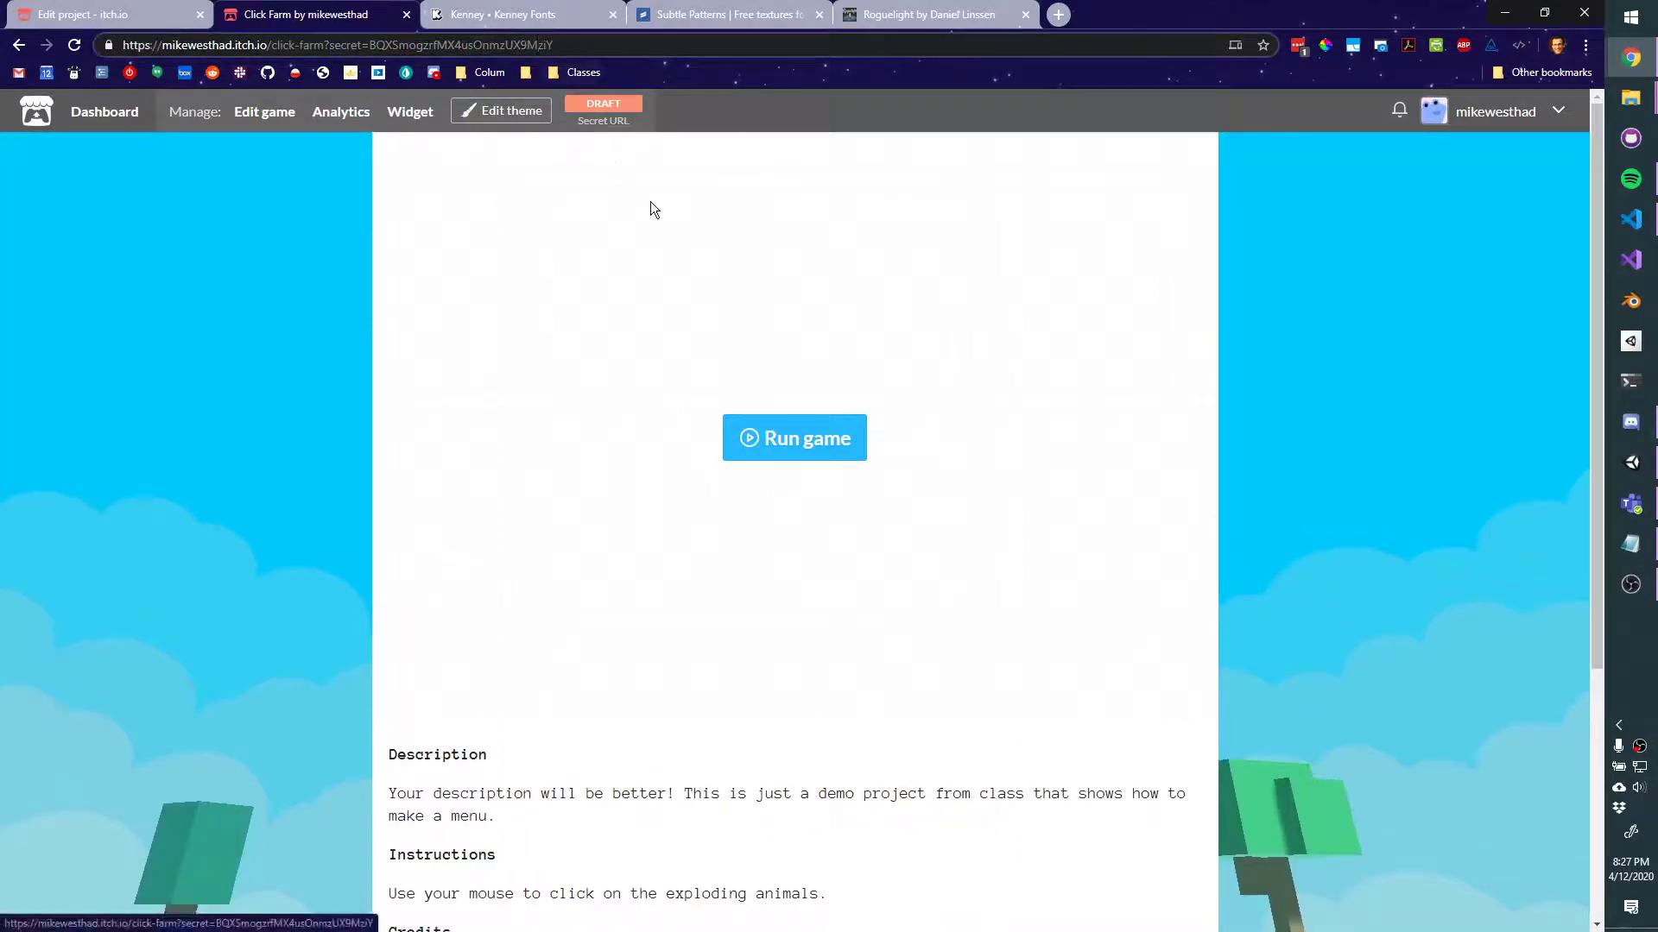
Return to the project's edit form and save it with visibility kept as Draft
left_click(164, 14)
scroll(400, 406, "down", 20)
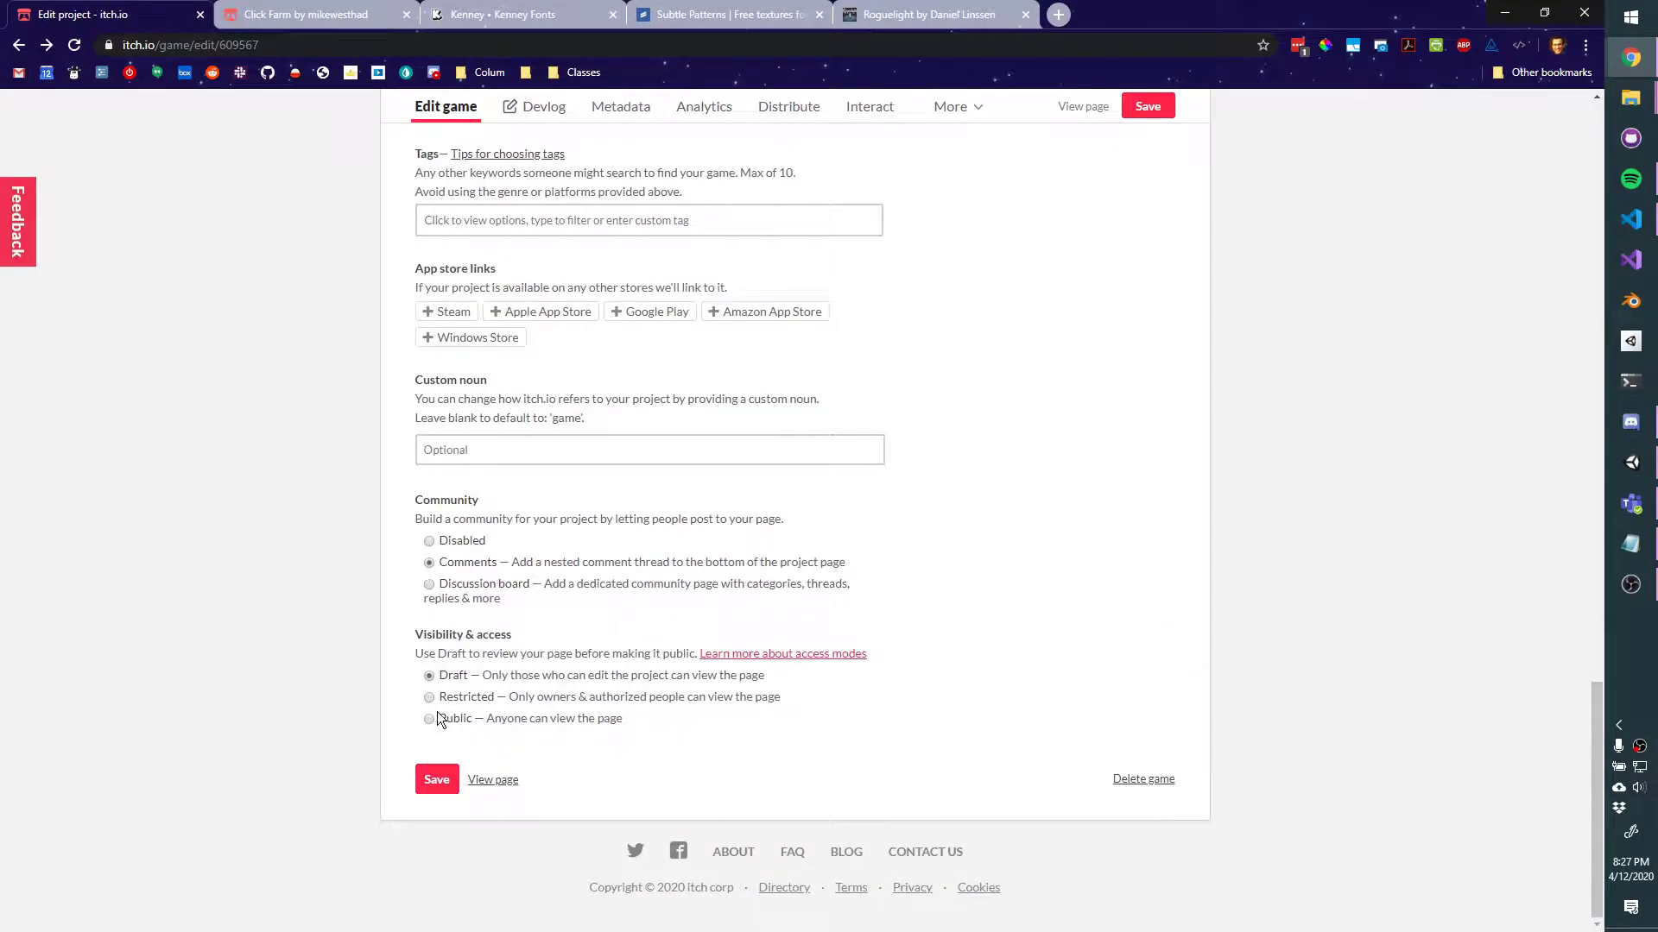
left_click(448, 787)
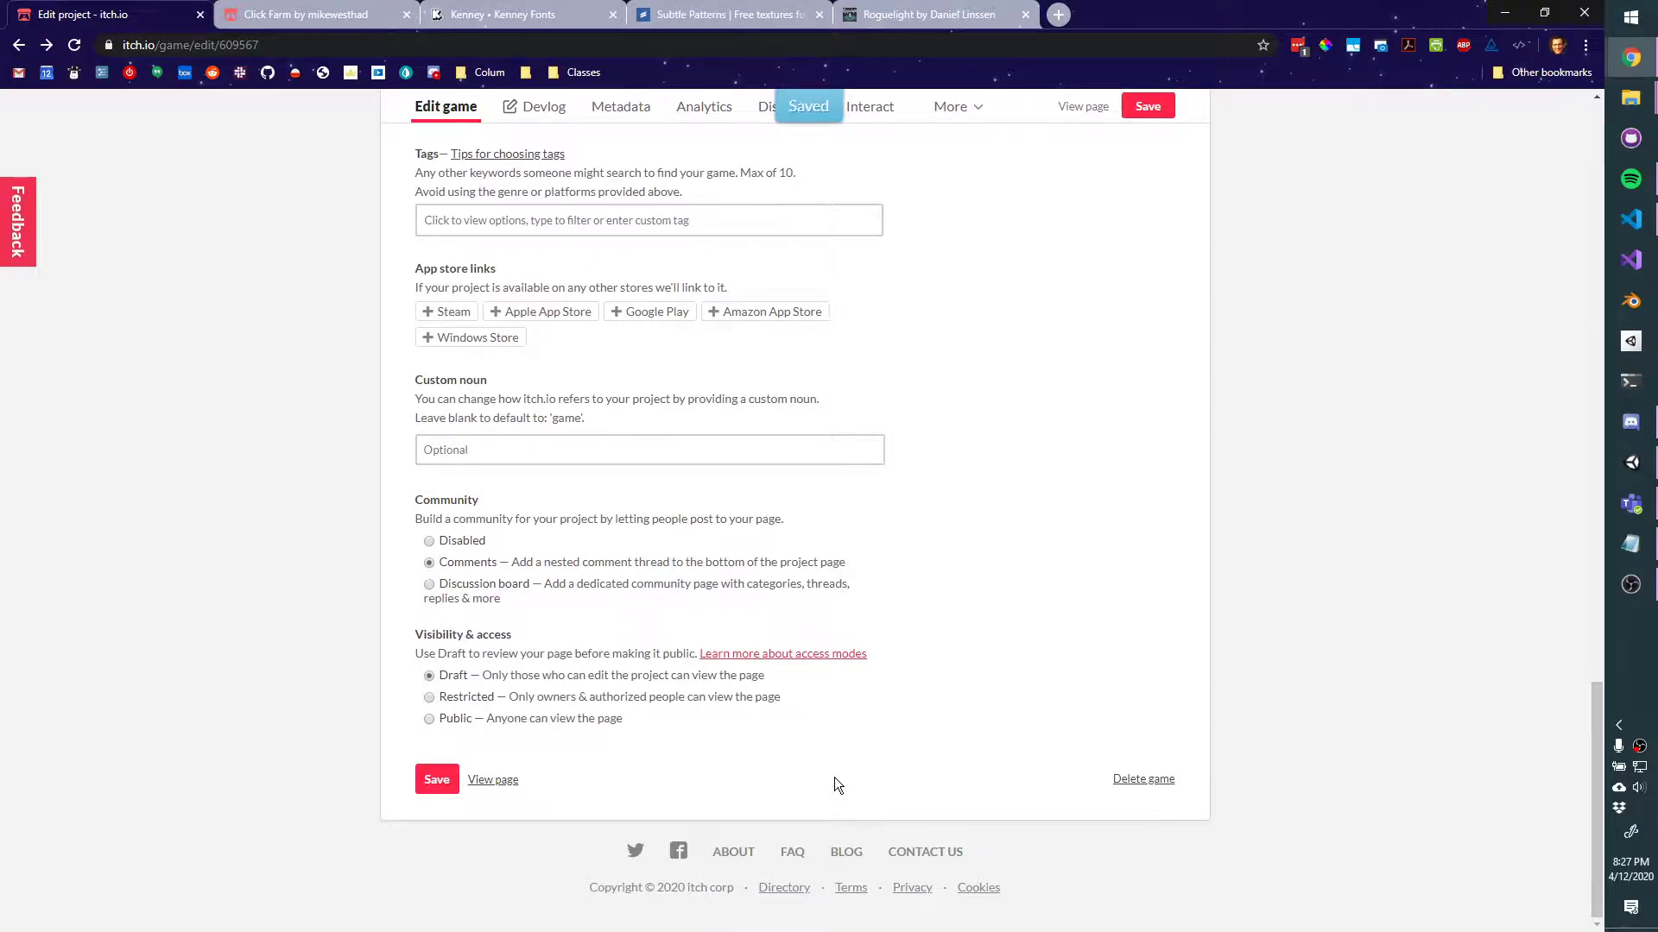
Change the kind of project from HTML to Downloadable
scroll(831, 777, "up", 12)
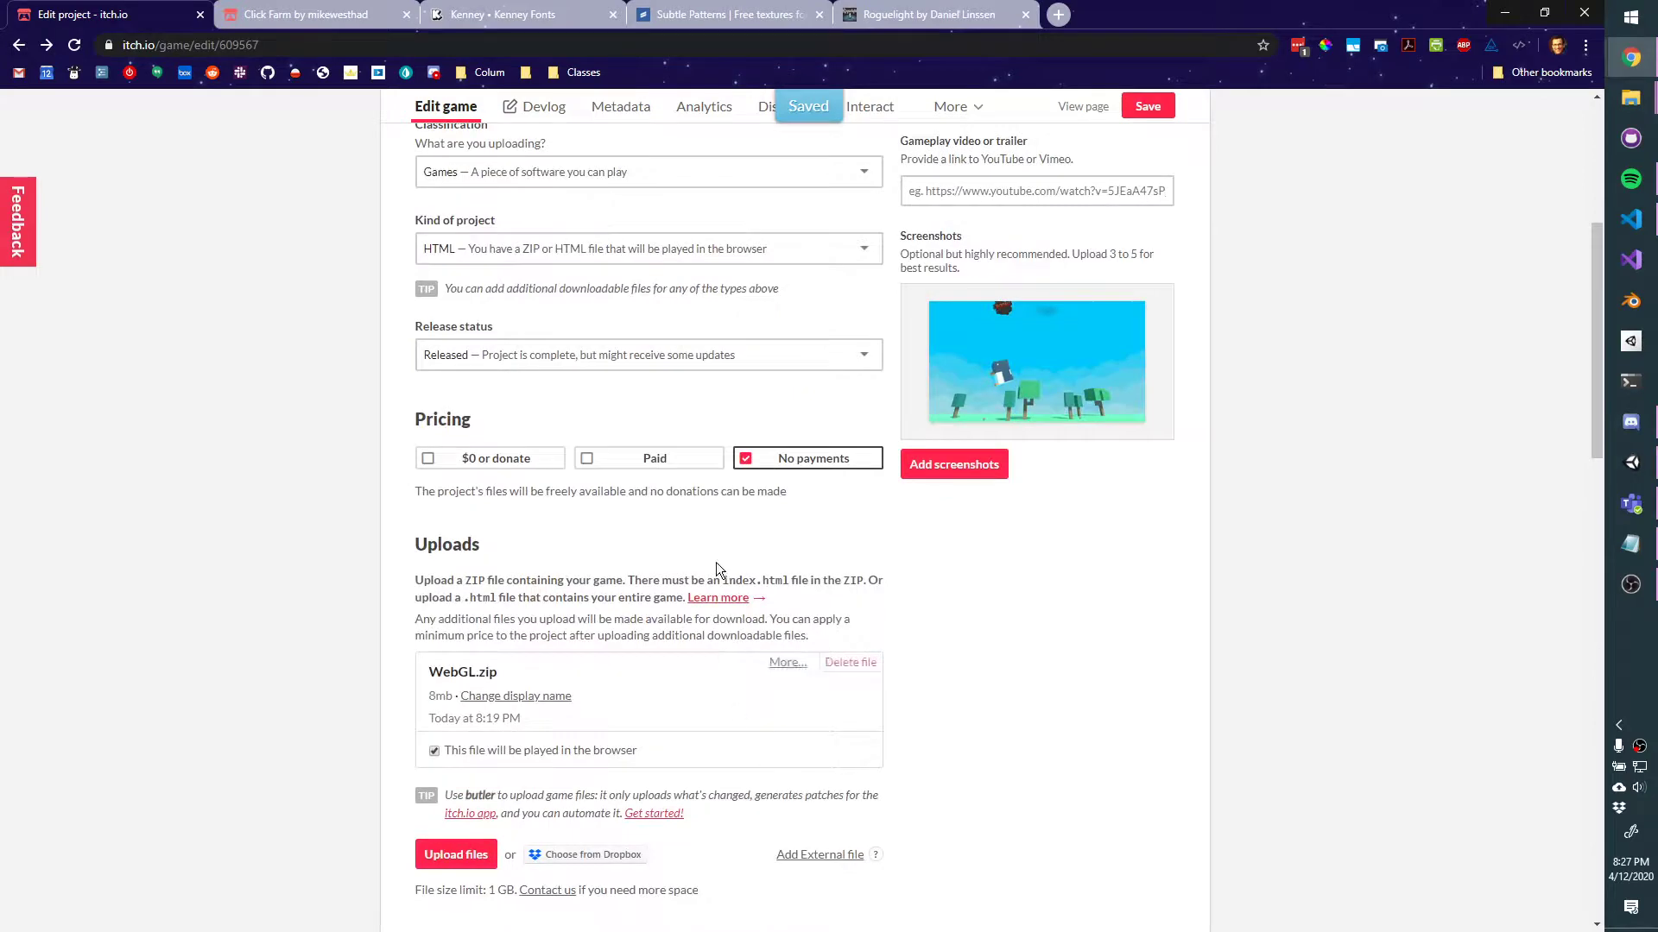
scroll(716, 562, "up", 5)
left_click(571, 595)
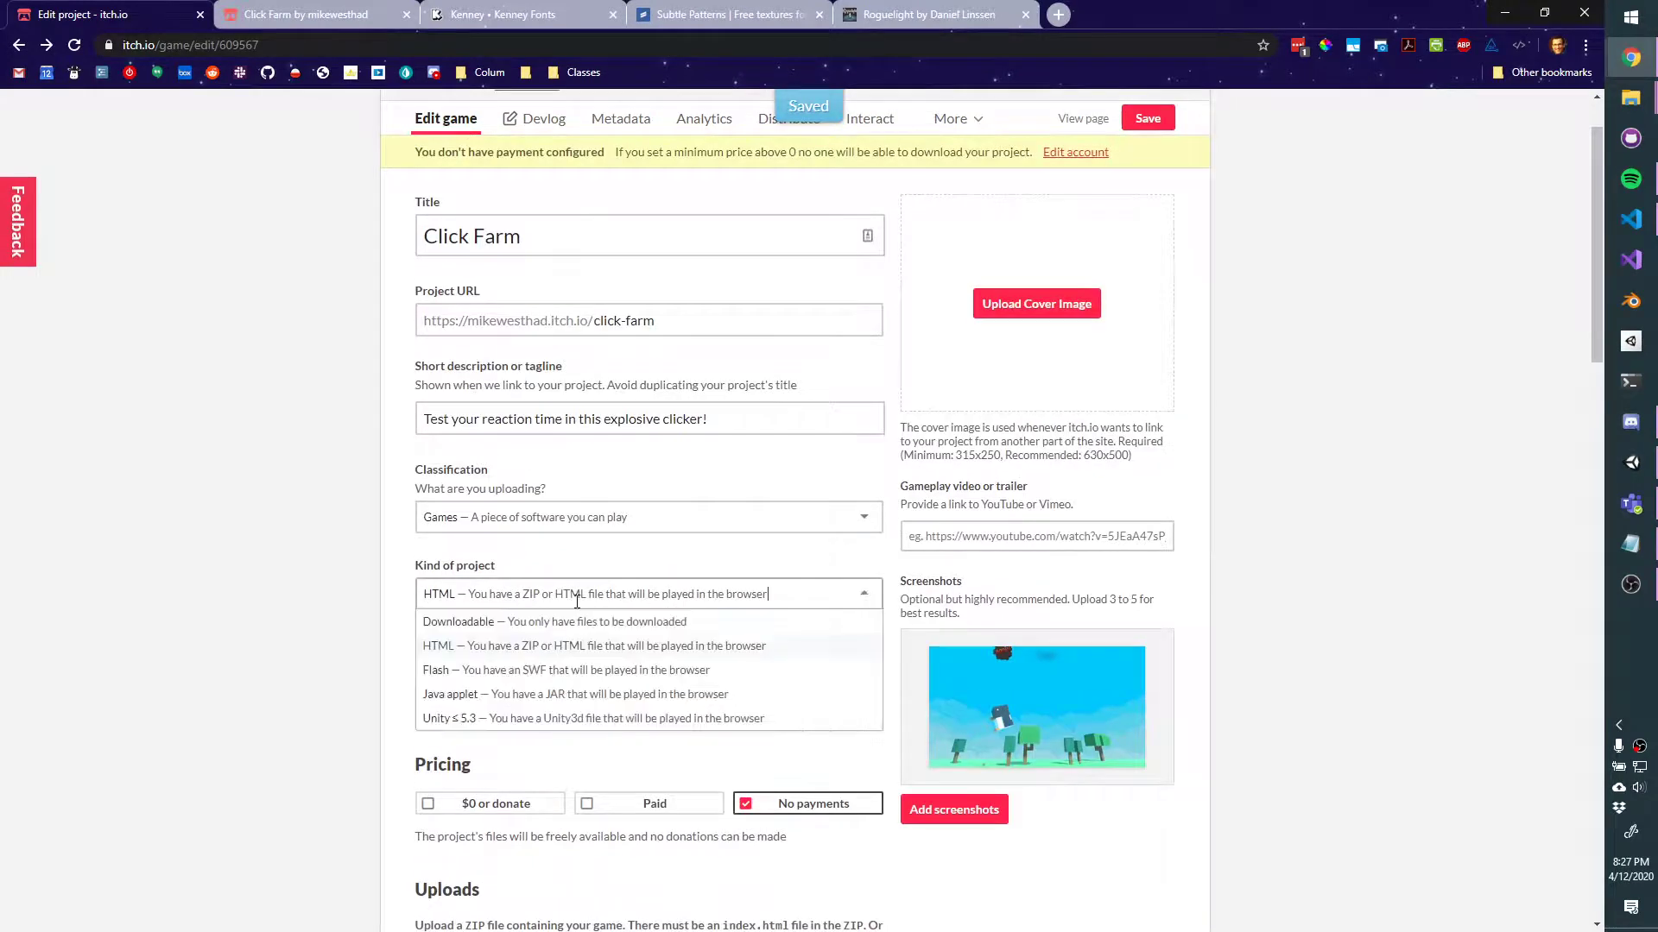
left_click(577, 620)
Delete the WebGL.zip file from the project's uploads and confirm the deletion
scroll(801, 760, "down", 8)
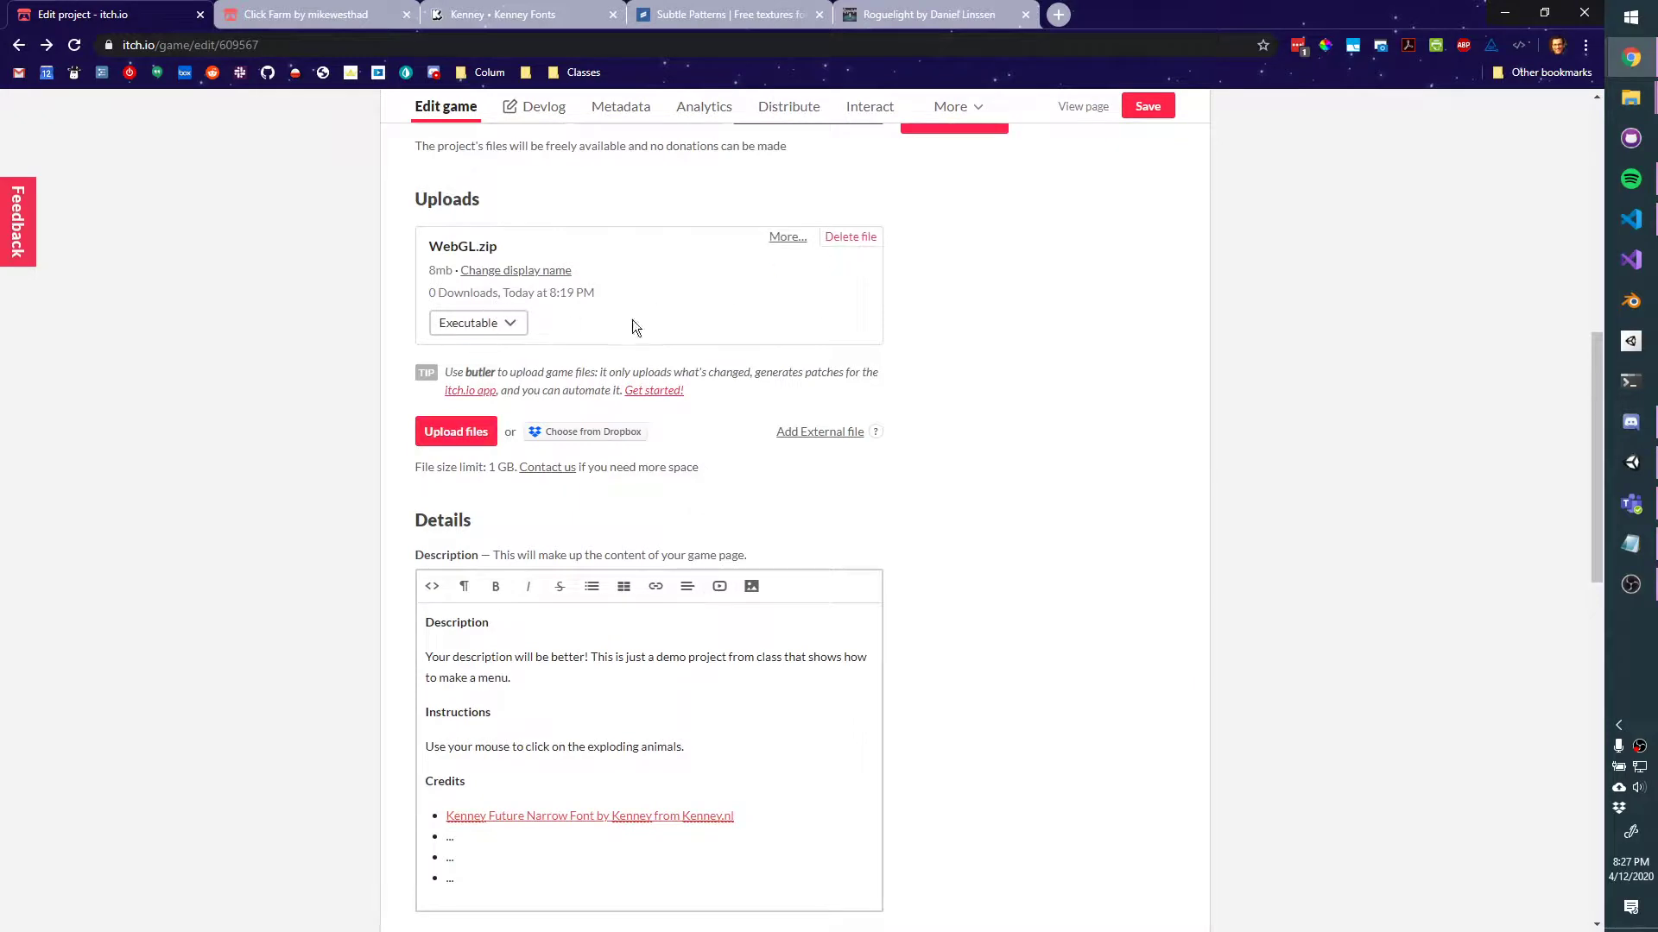
left_click(851, 237)
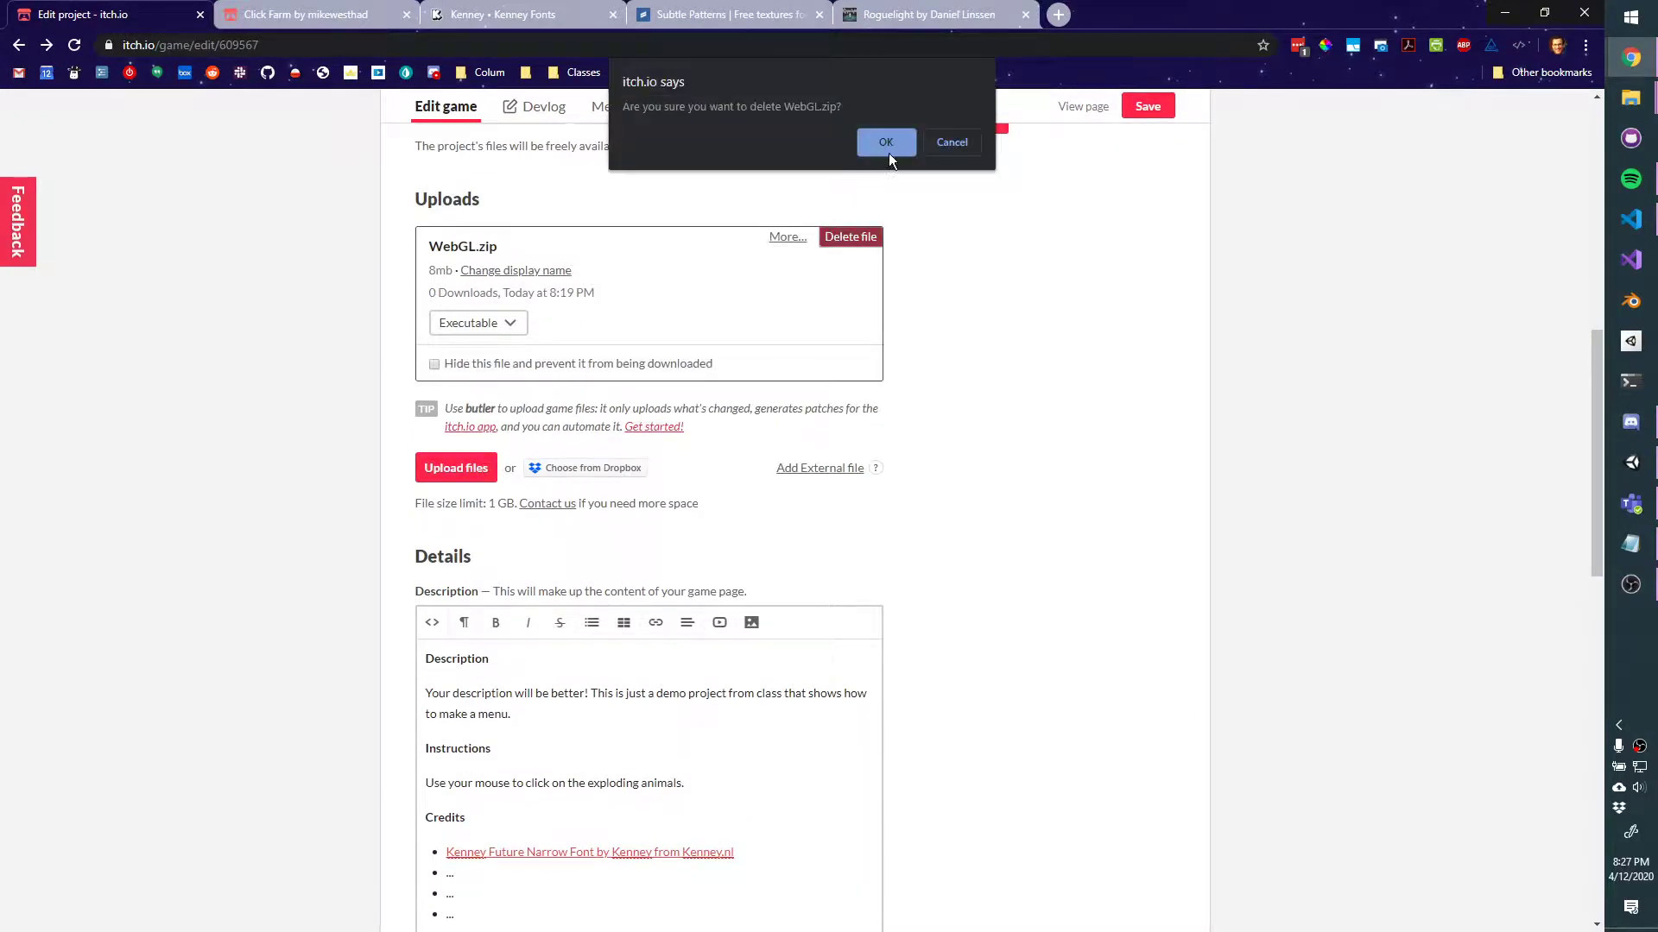
left_click(886, 143)
In File Explorer, compress the Windows-x64 folder in Week 06 Builds into a zip archive
mouse_move(1631, 98)
left_click(1573, 404)
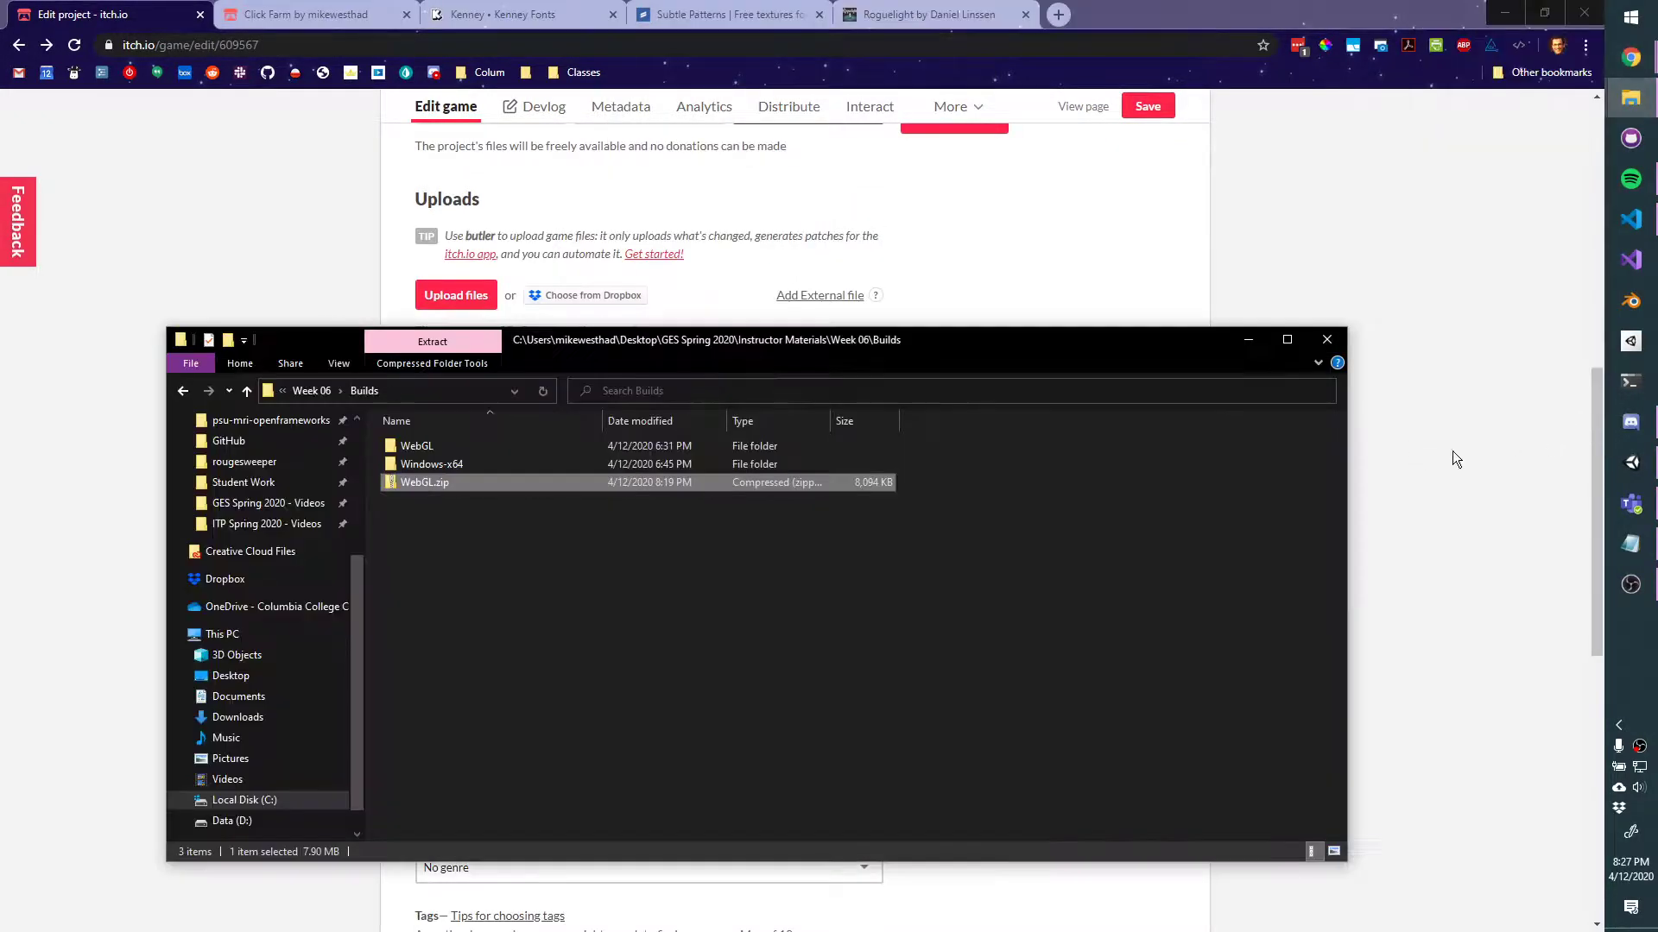
left_click_drag(619, 339, 1095, 334)
left_click(903, 461)
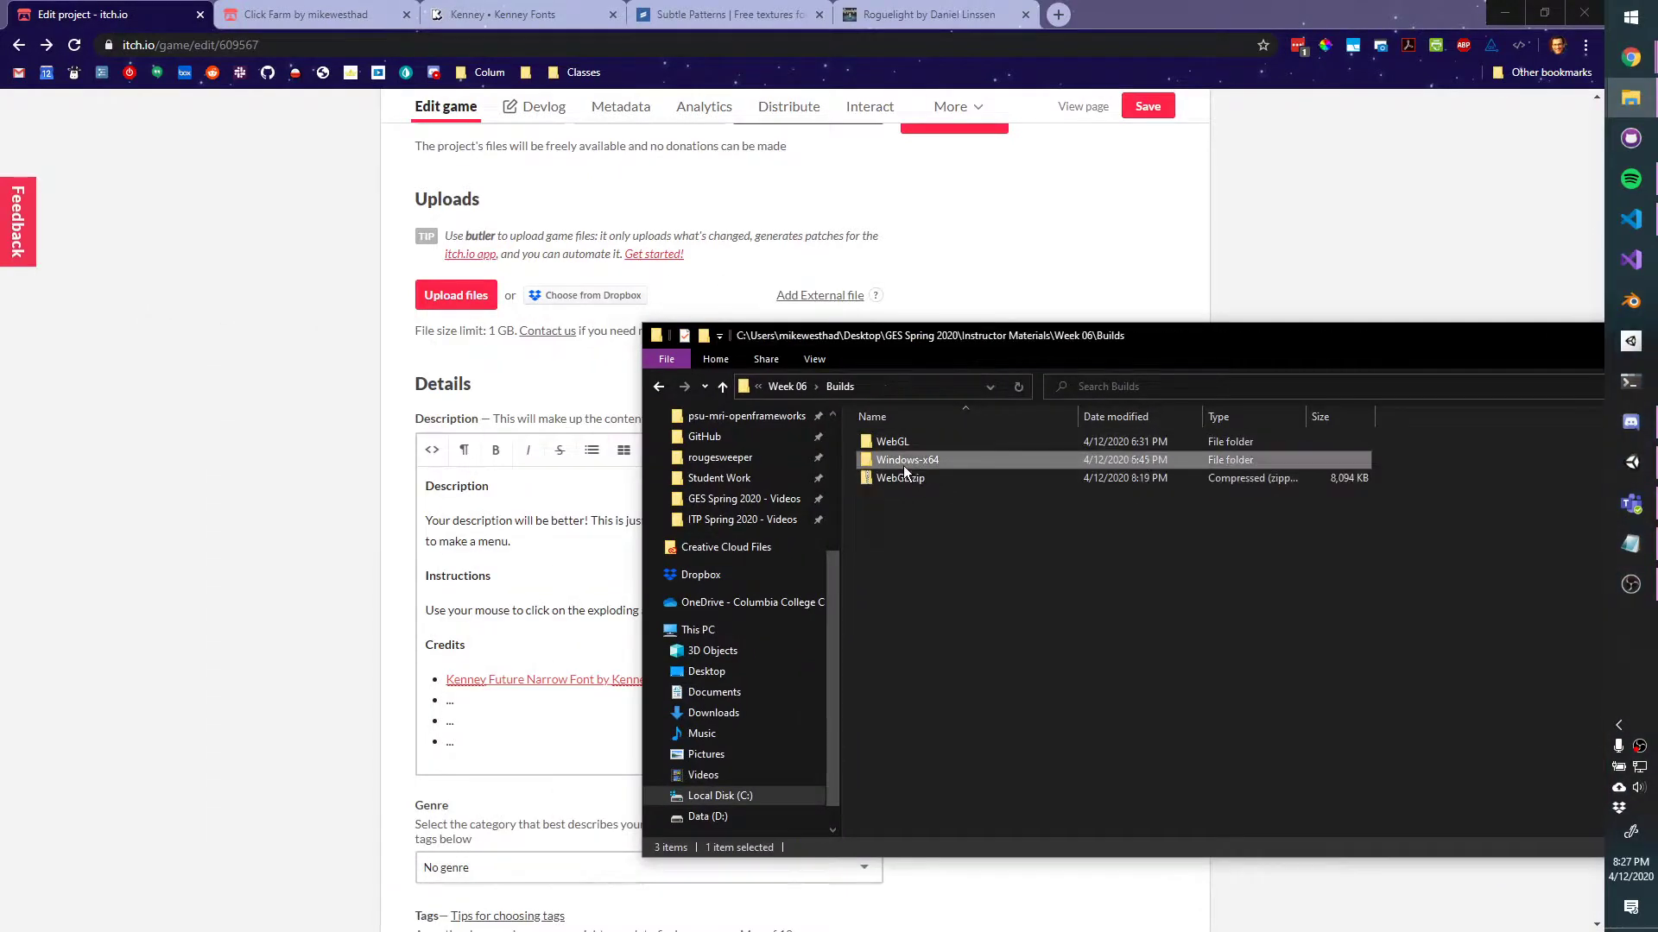
right_click(893, 461)
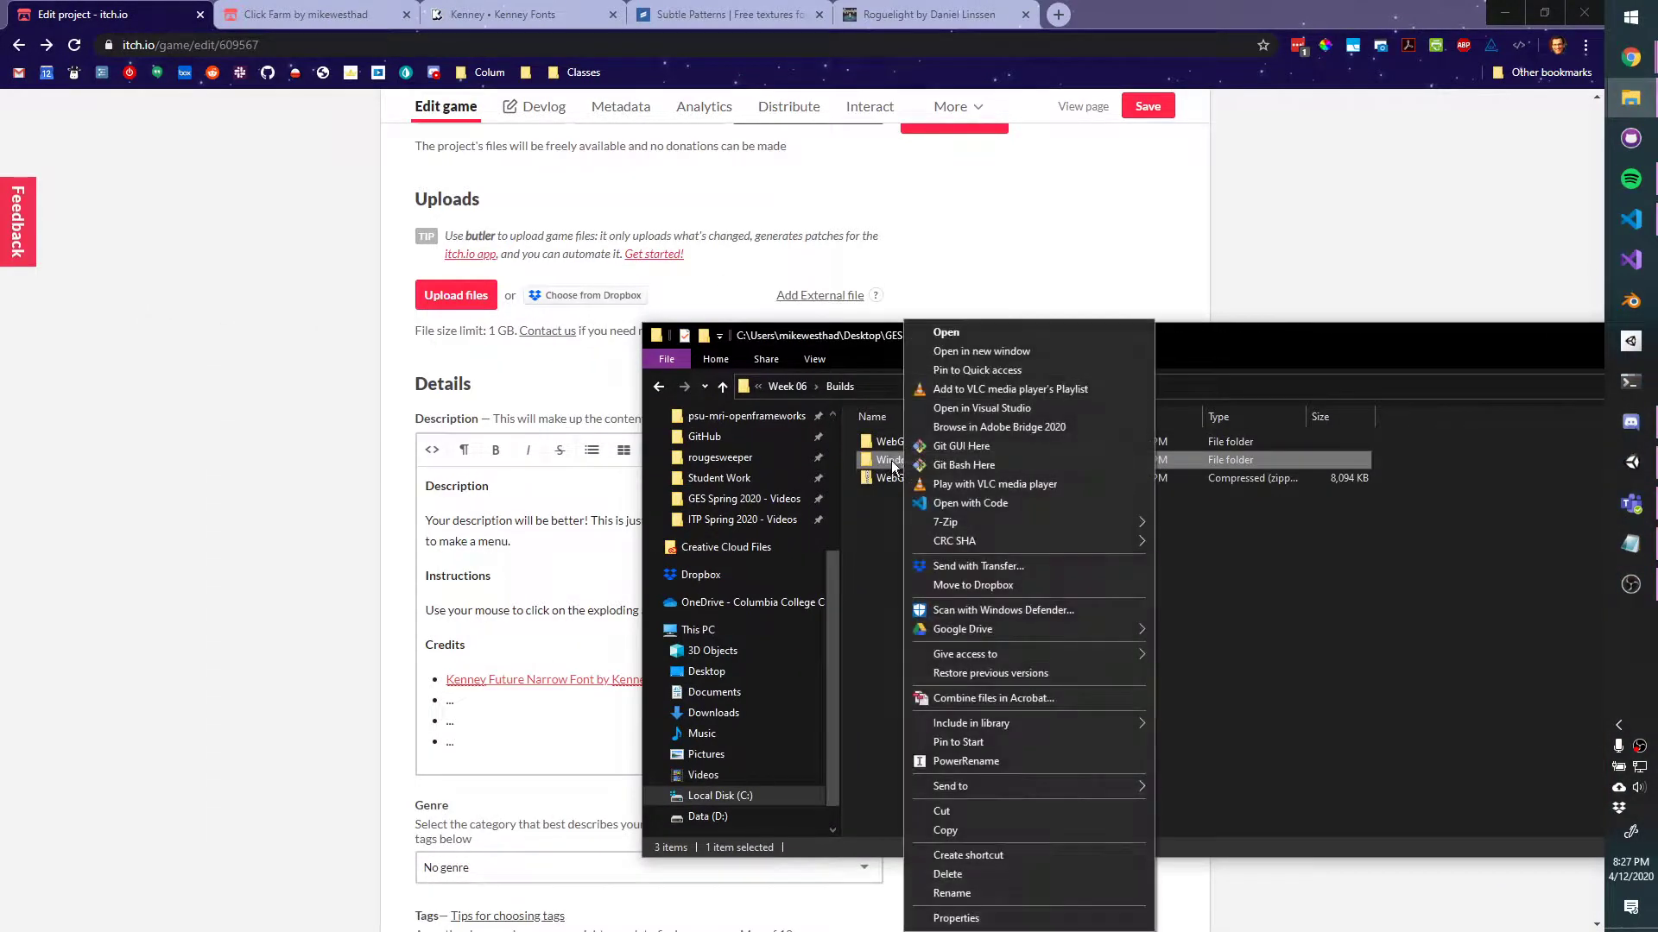
mouse_move(1043, 785)
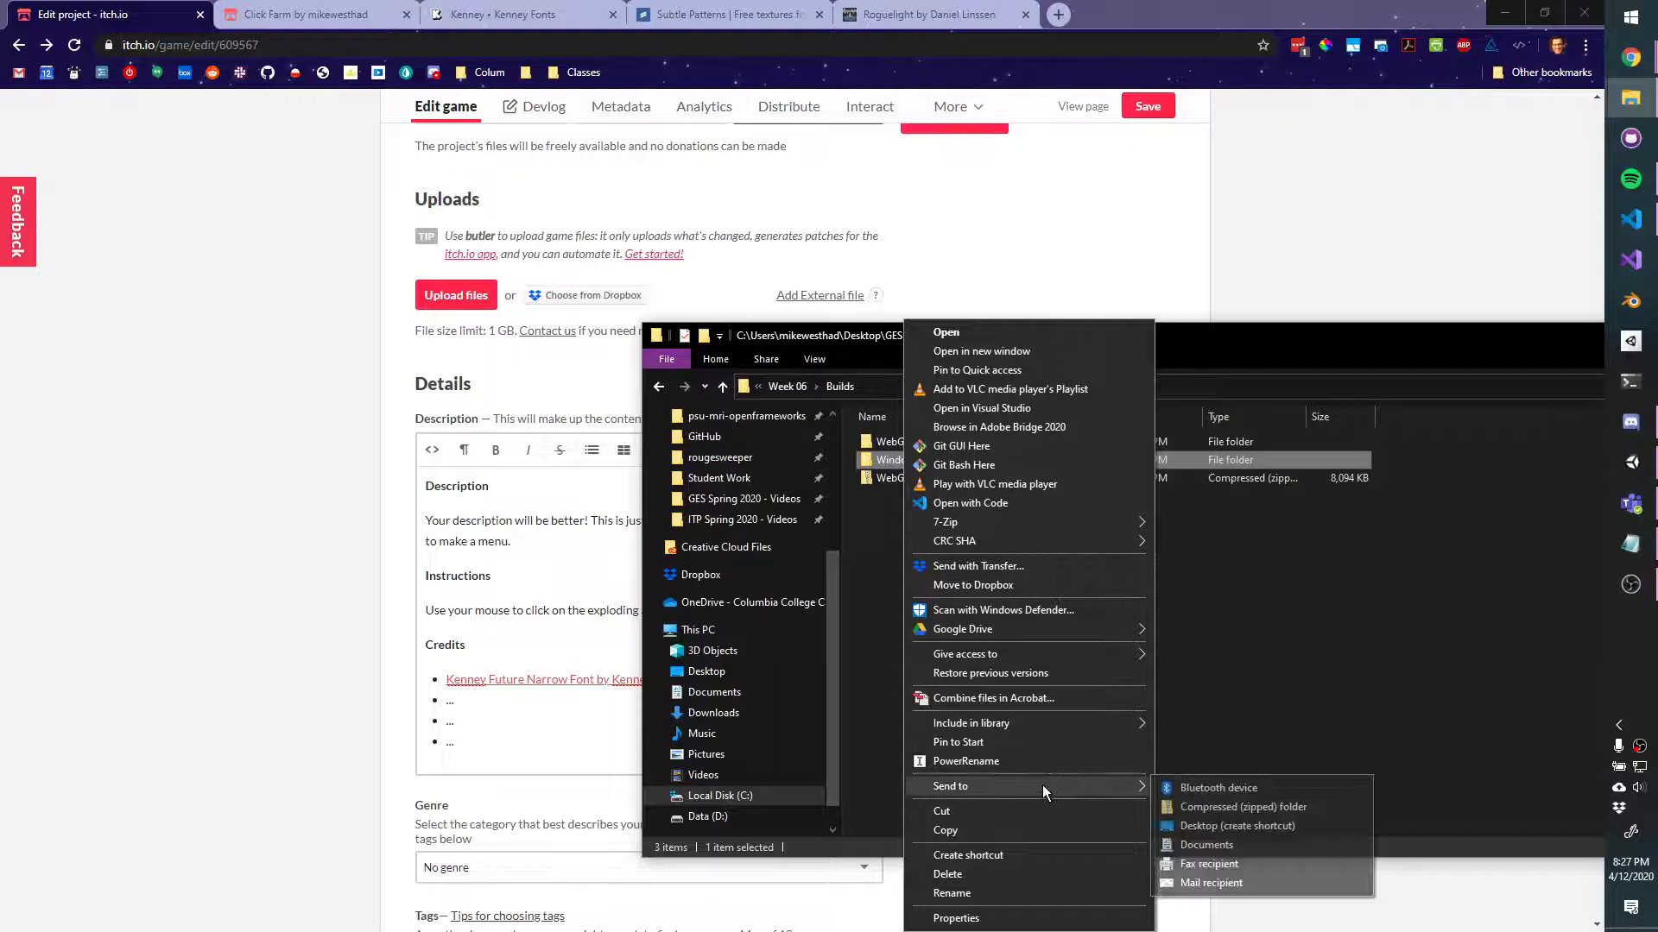
left_click(1221, 804)
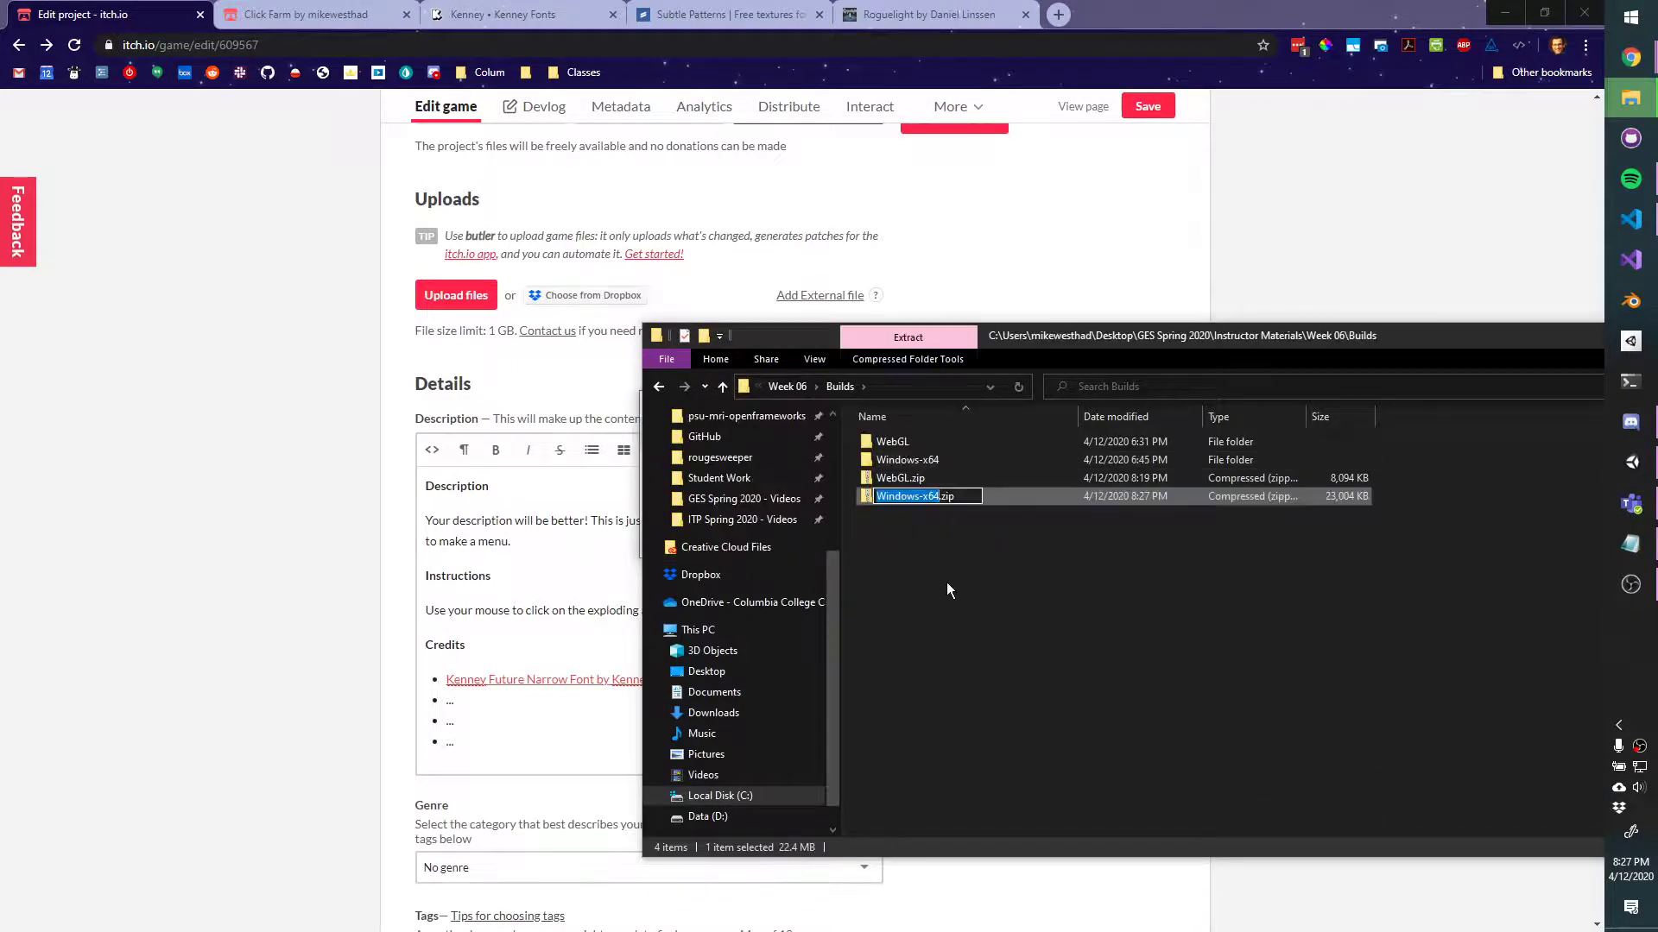
Rename the new Windows-x64 zip archive as ClickFarm
key("alt+Tab")
key("alt+Tab")
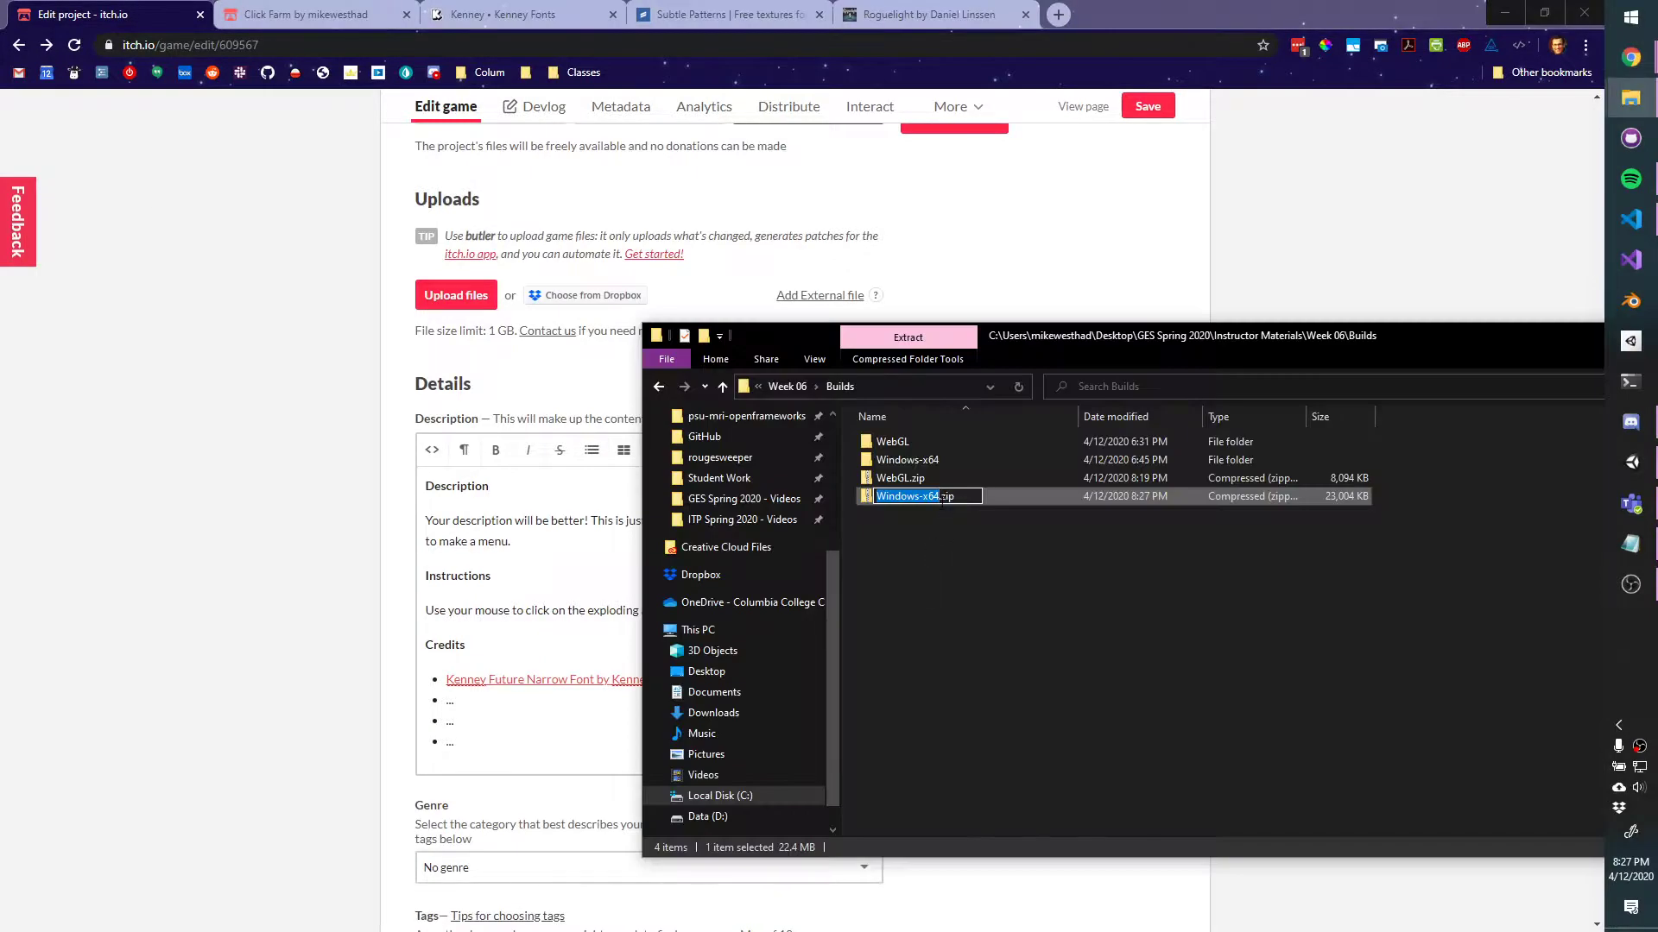
type("Click")
type("Farm")
key("Return")
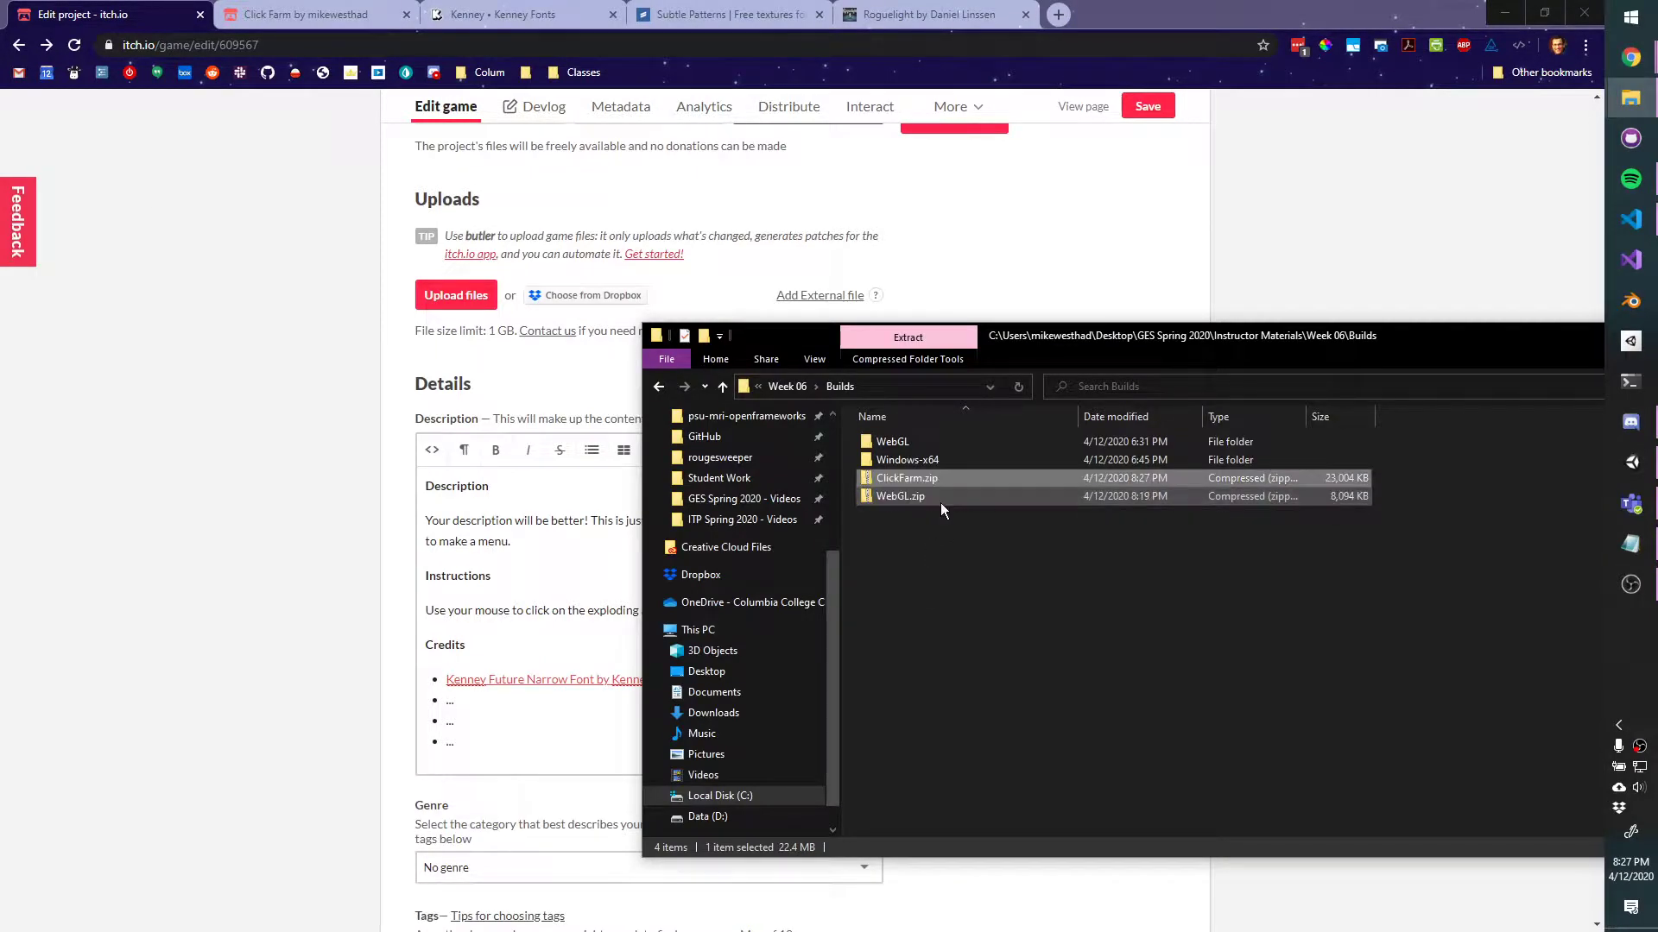
Upload ClickFarm.zip from the Week 06 Builds folder to the itch.io project
left_click_drag(929, 478, 436, 294)
left_click(436, 294)
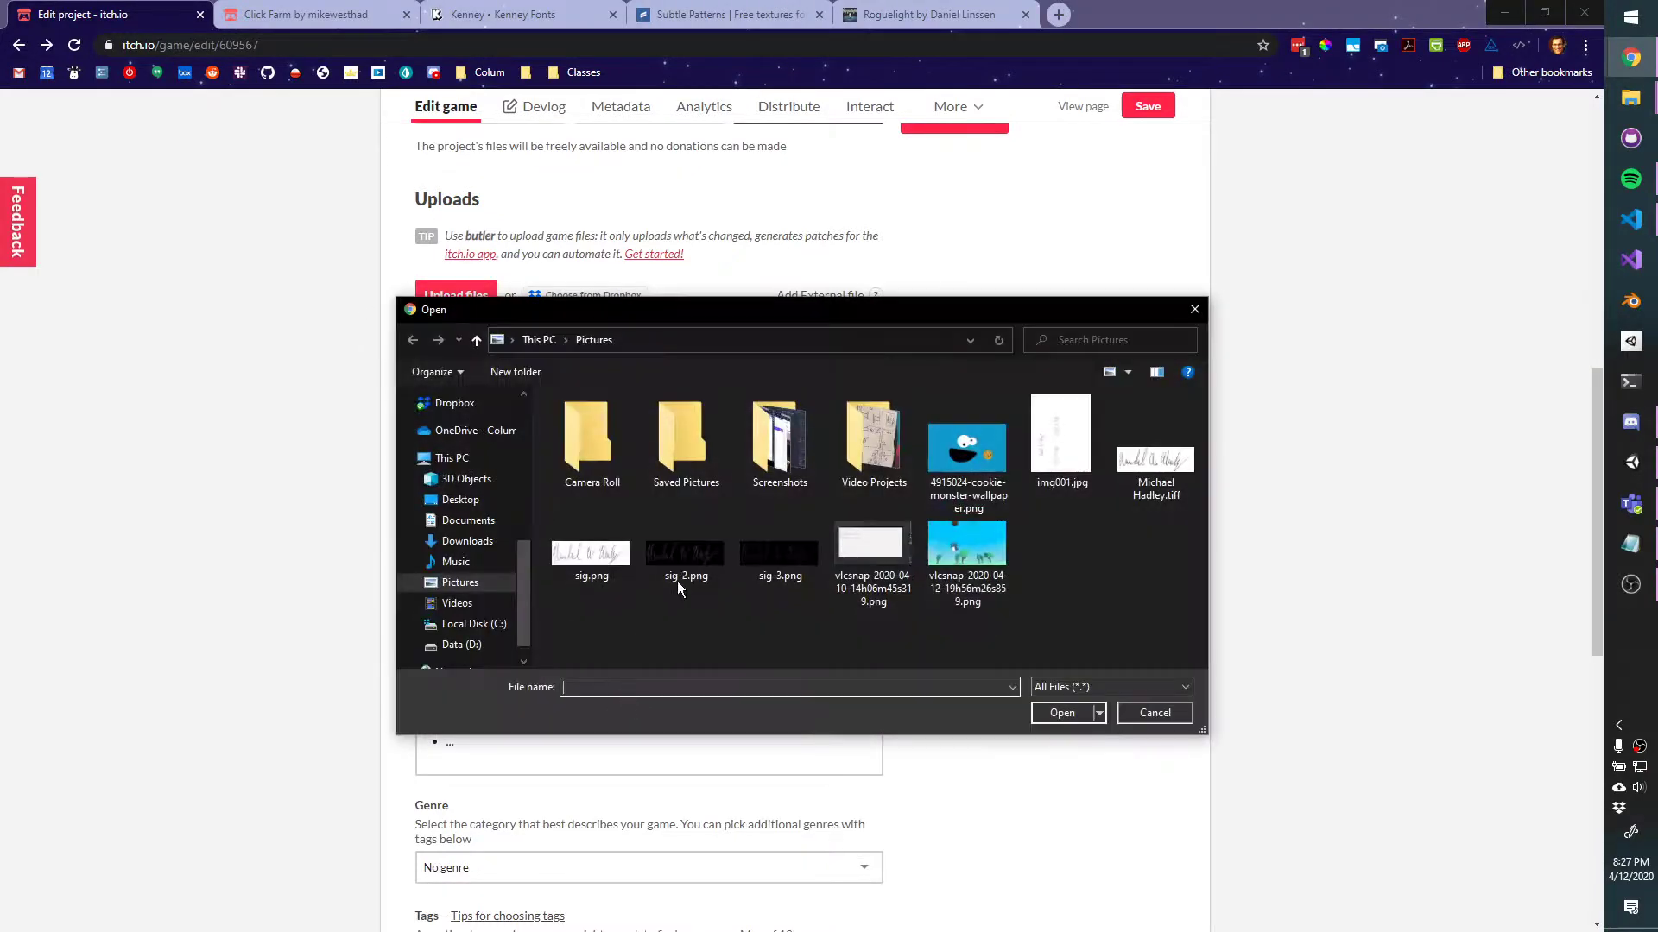
key("alt+Tab")
left_click(966, 386)
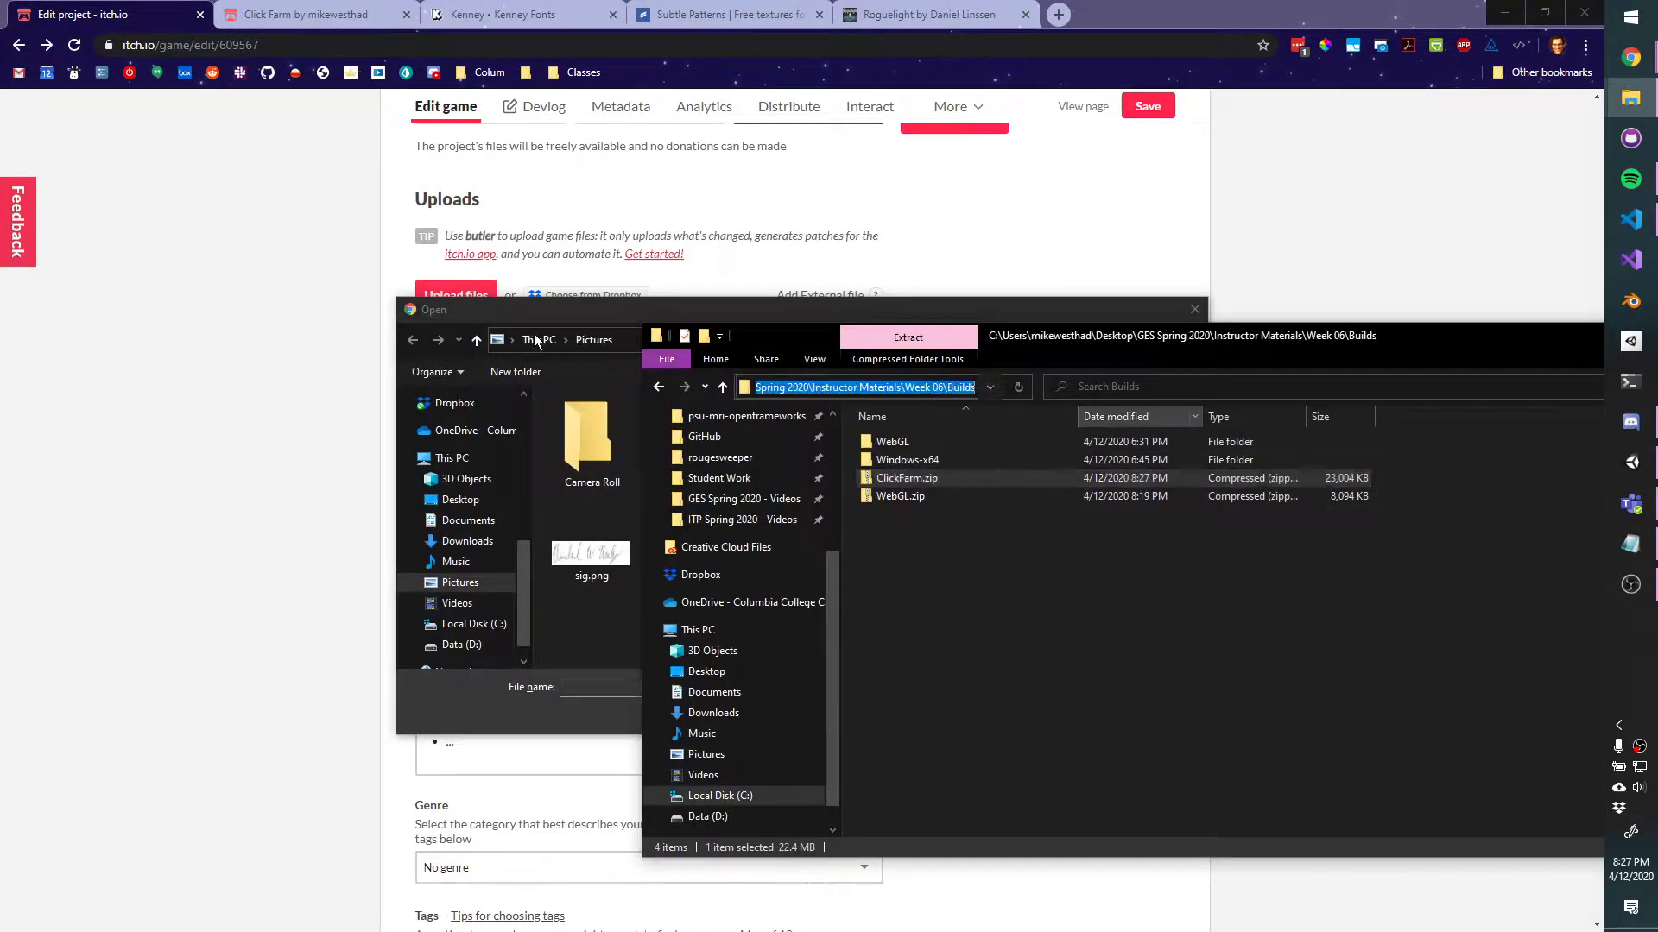
left_click(624, 338)
key("ctrl+v")
key("Return")
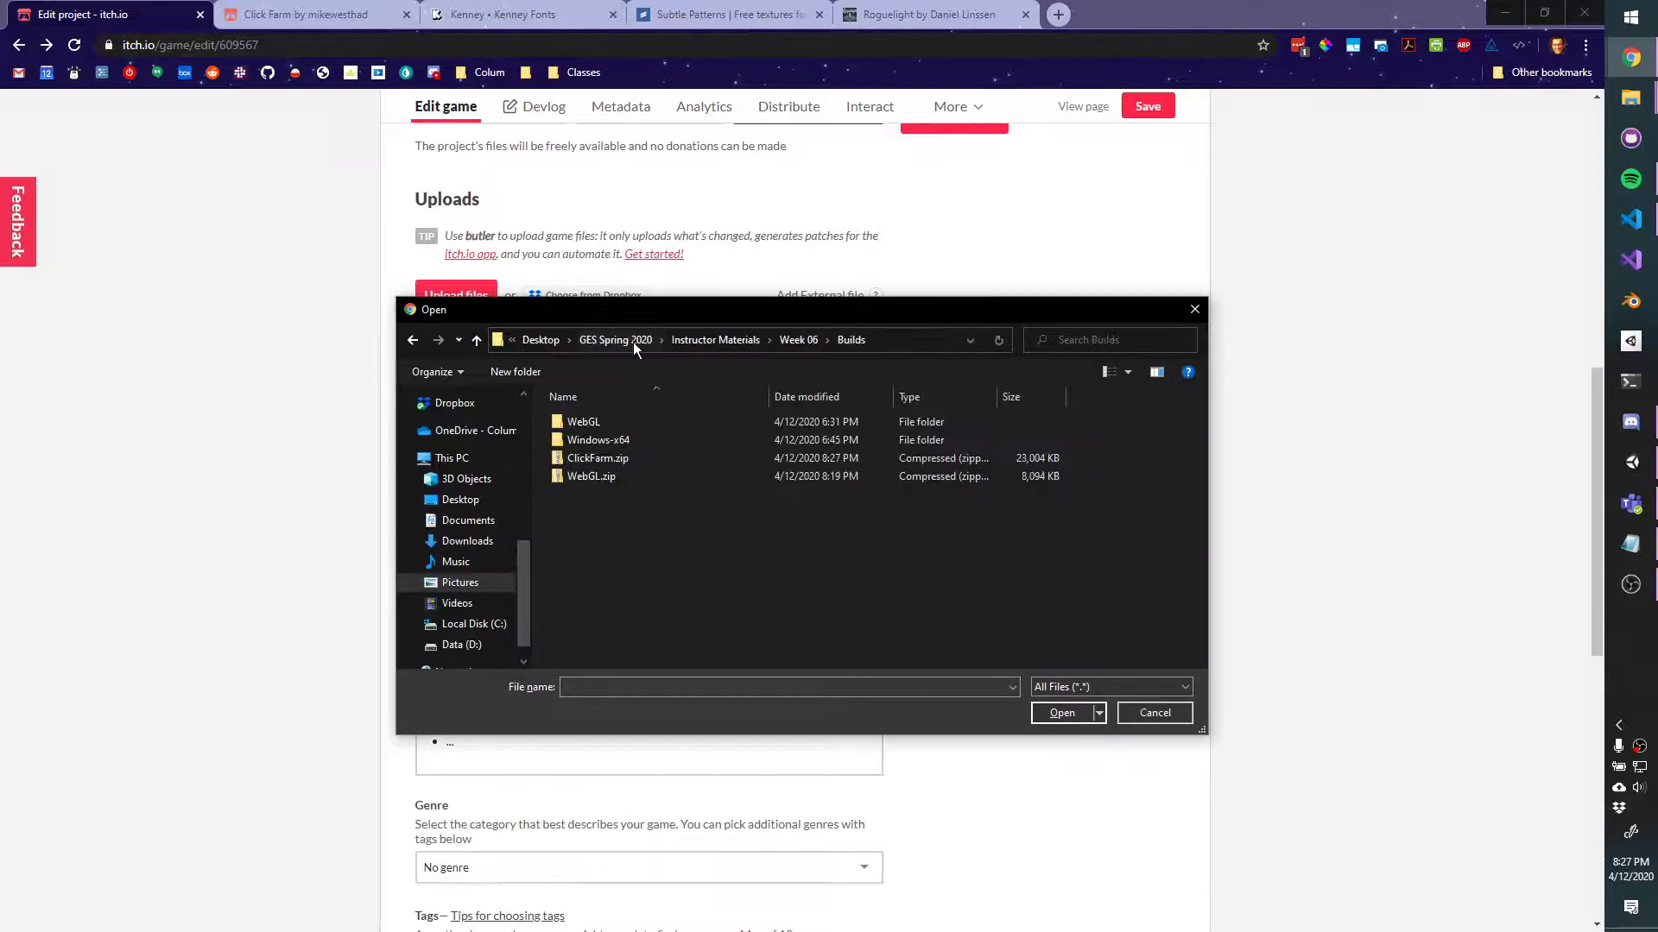
left_click(614, 470)
double_click(614, 469)
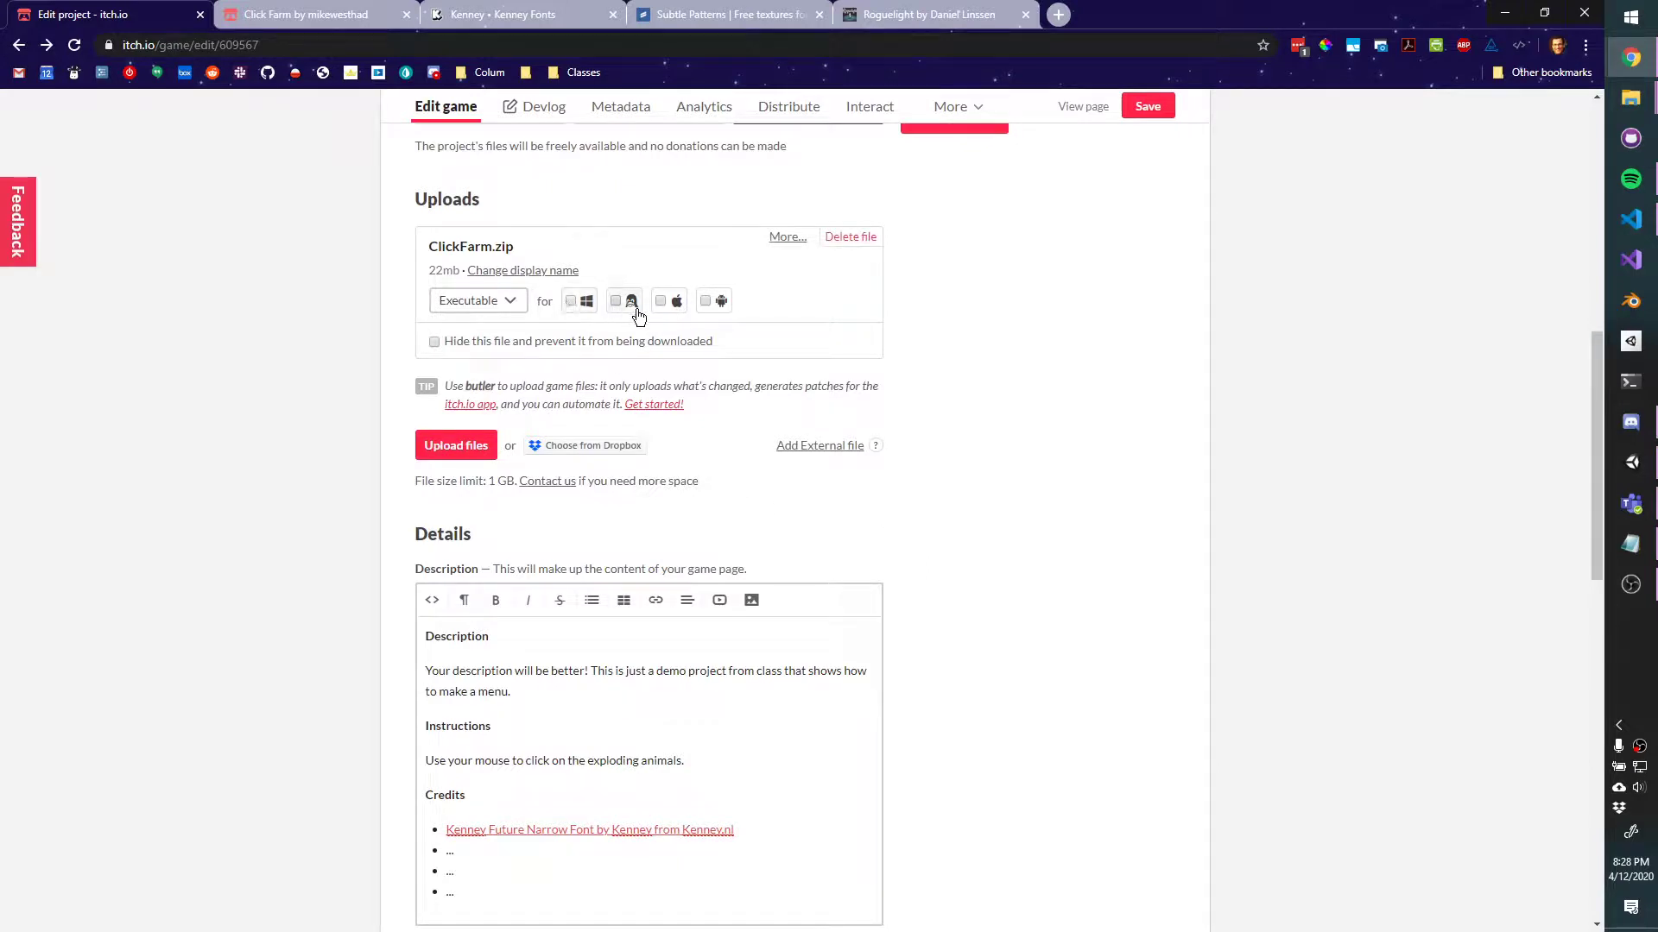
Mark the ClickFarm.zip executable as a Windows build and save the project
left_click(570, 301)
key("alt+Tab")
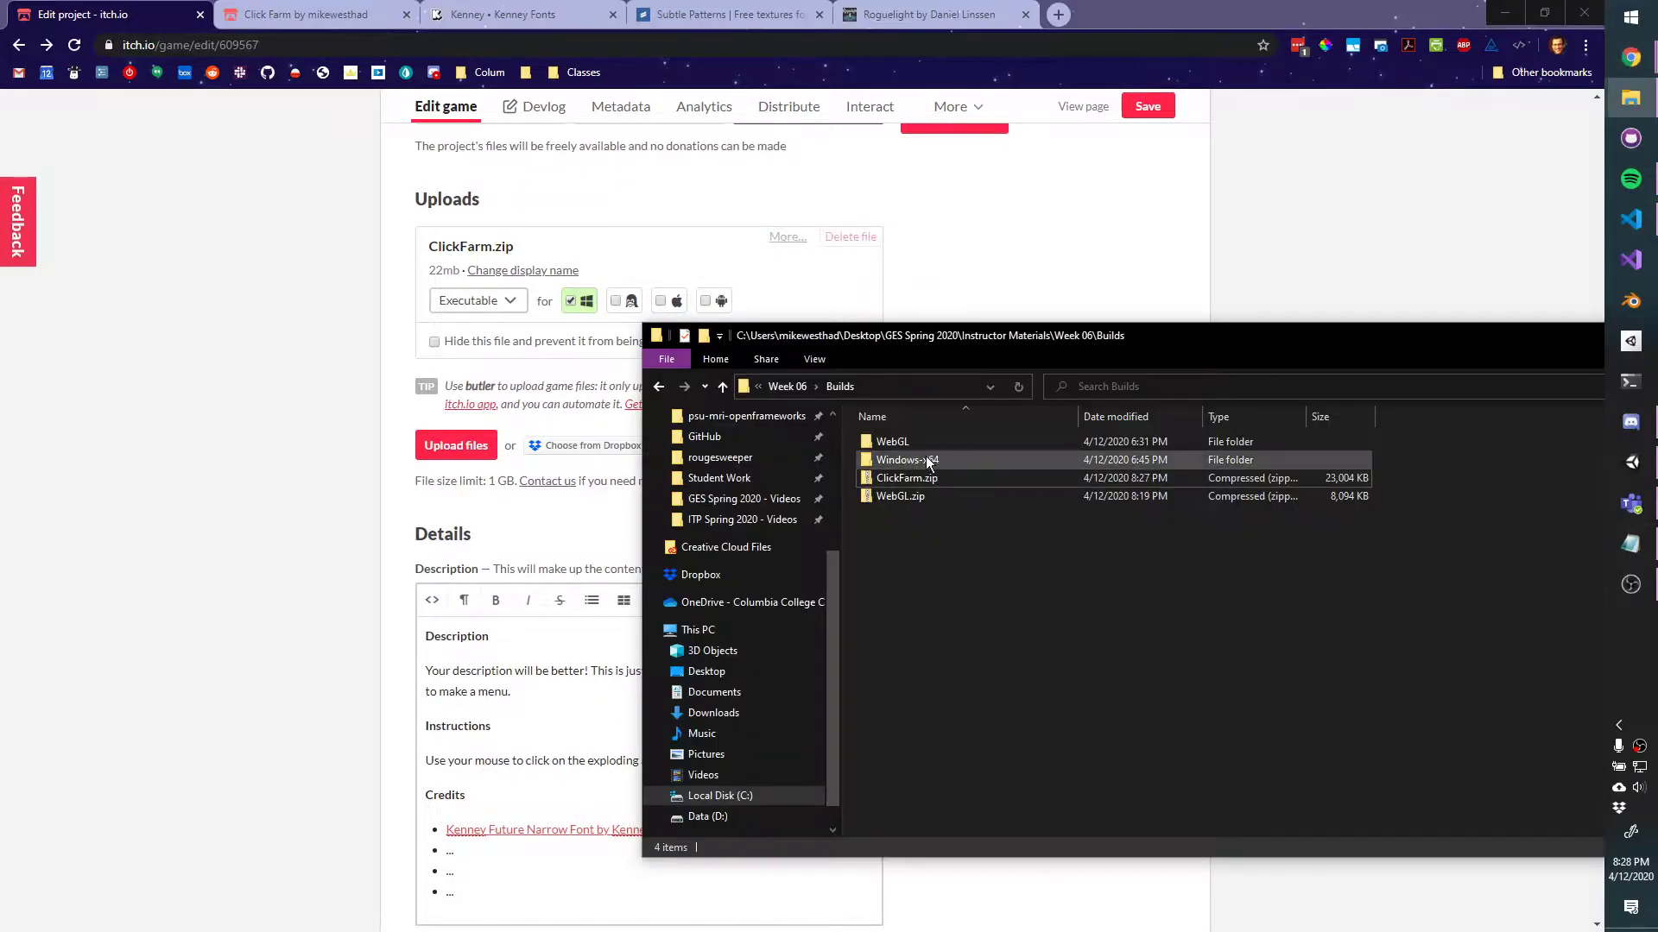
left_click(1034, 287)
scroll(970, 512, "down", 15)
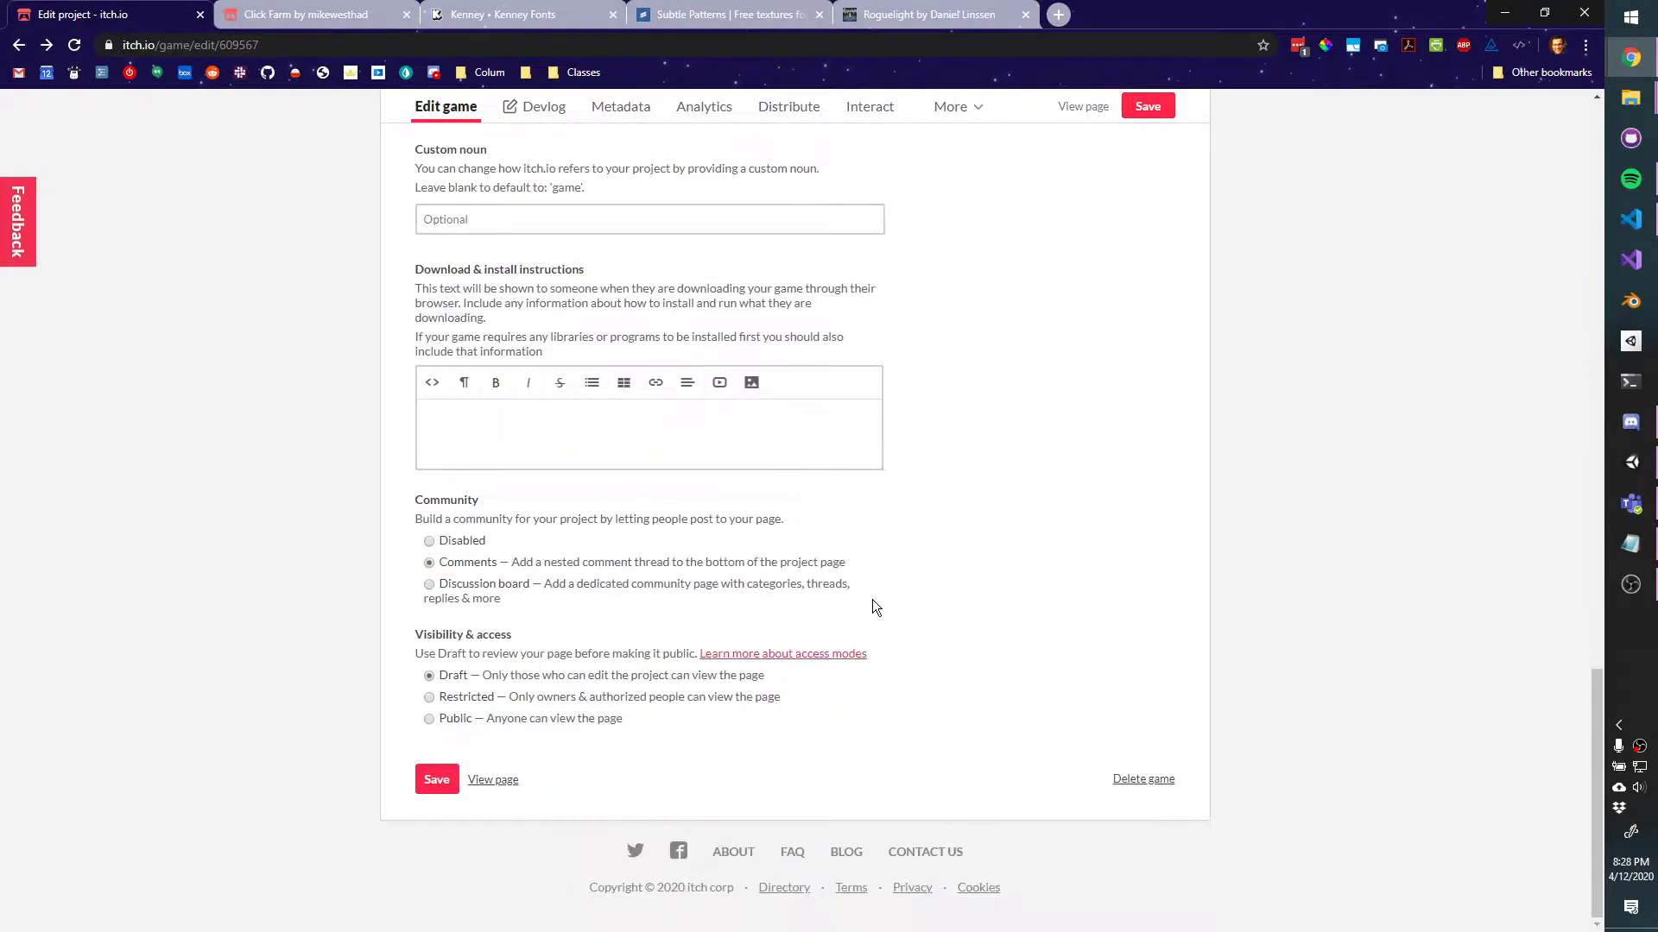
left_click(434, 781)
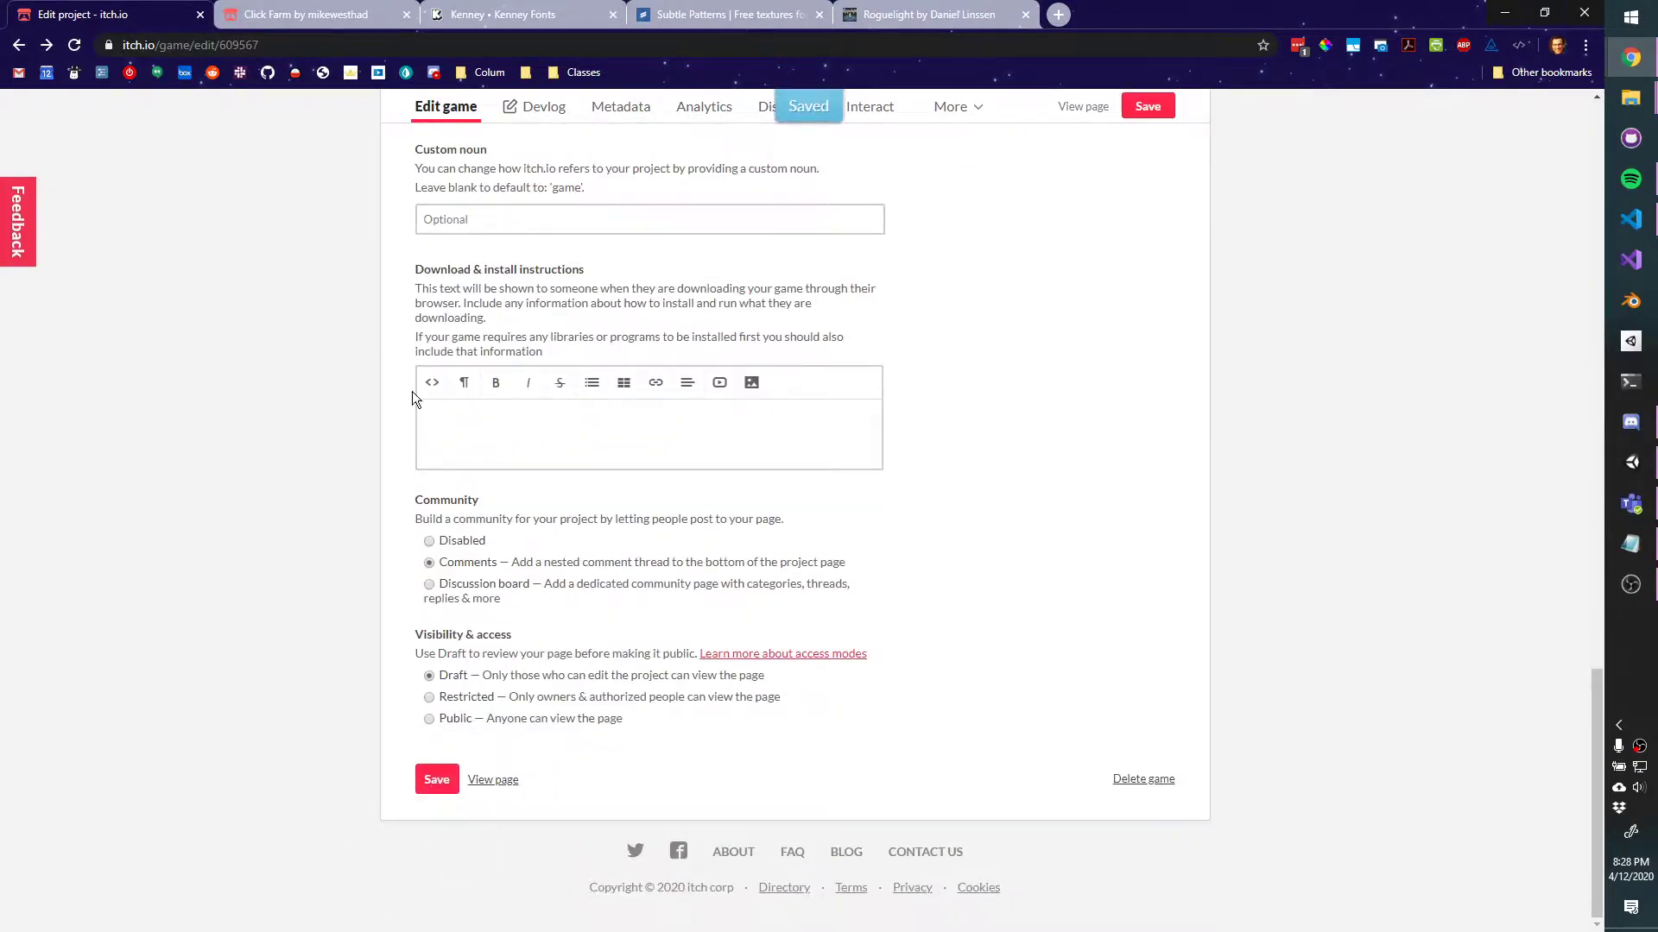
Reload the Click Farm draft page and download ClickFarm.zip from it
key("ctrl+Tab")
key("F5")
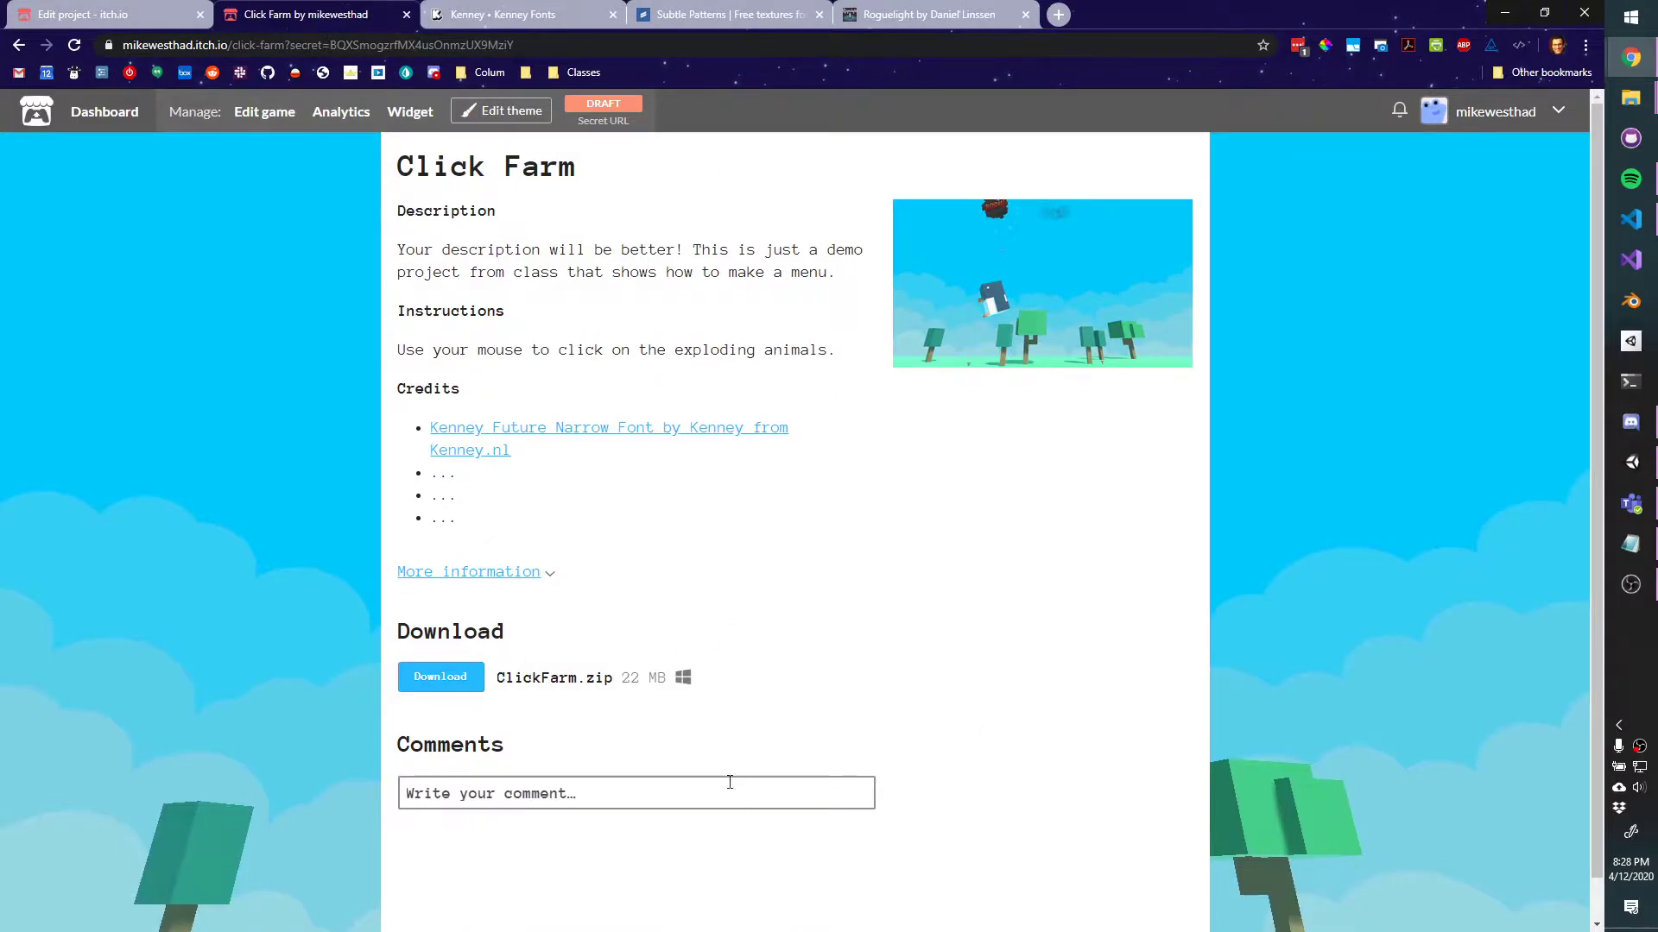
left_click(453, 686)
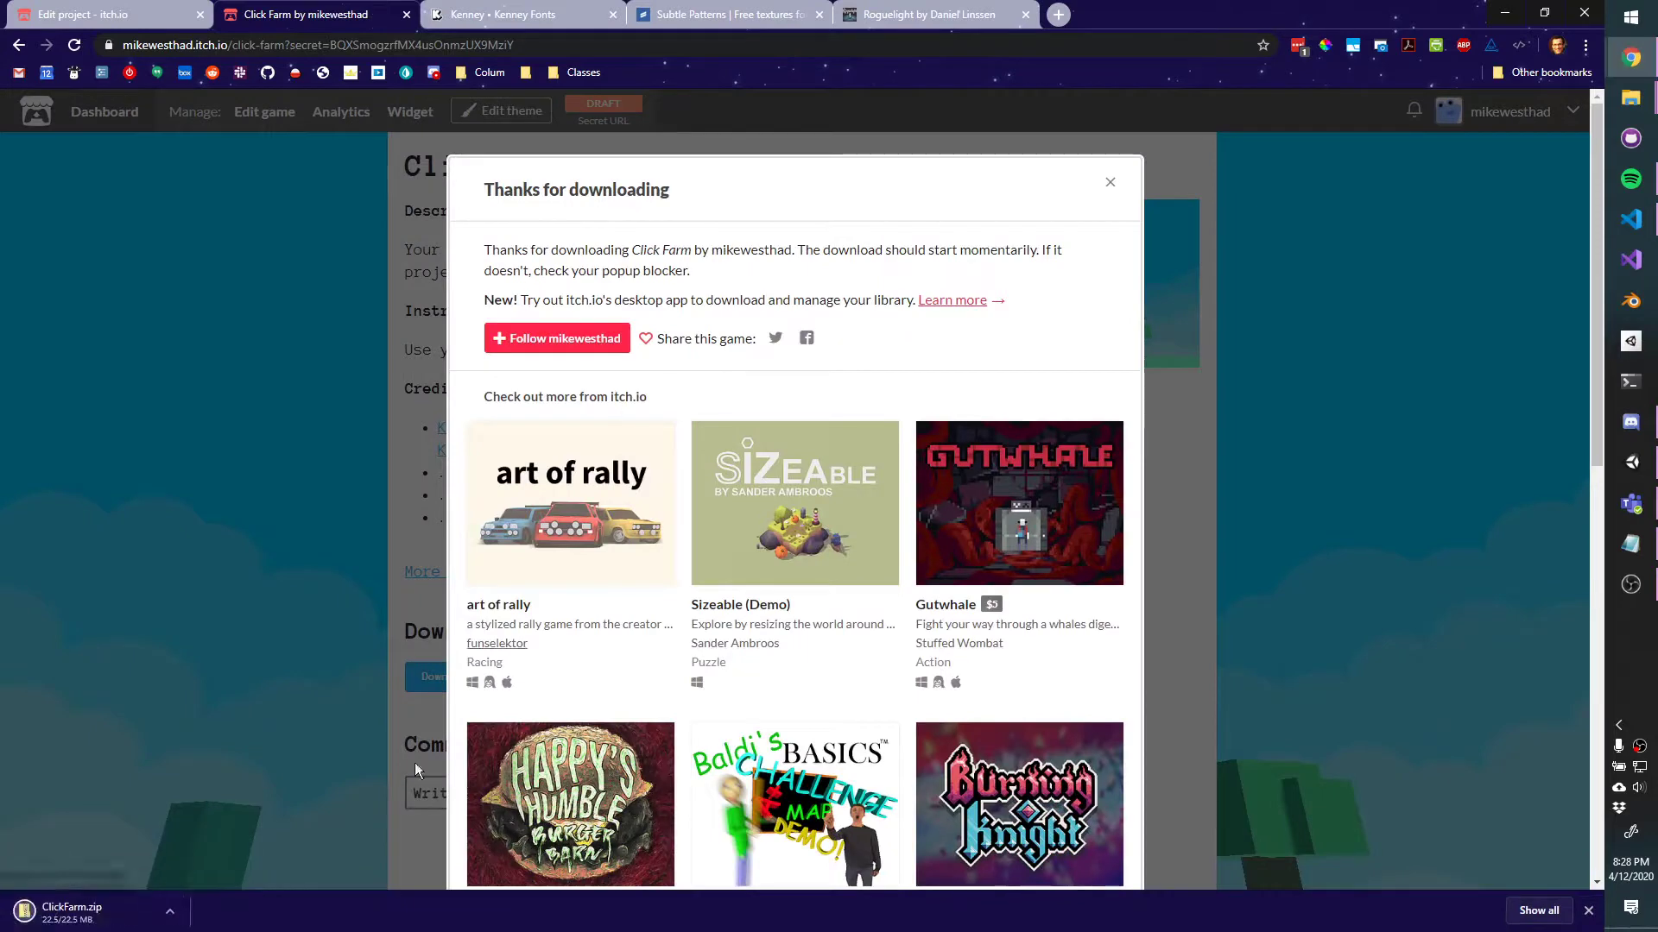
Inspect the Windows-x64 folder inside the downloaded ClickFarm.zip in Downloads, then return to the draft page and dismiss the download message
left_click(178, 912)
left_click(251, 853)
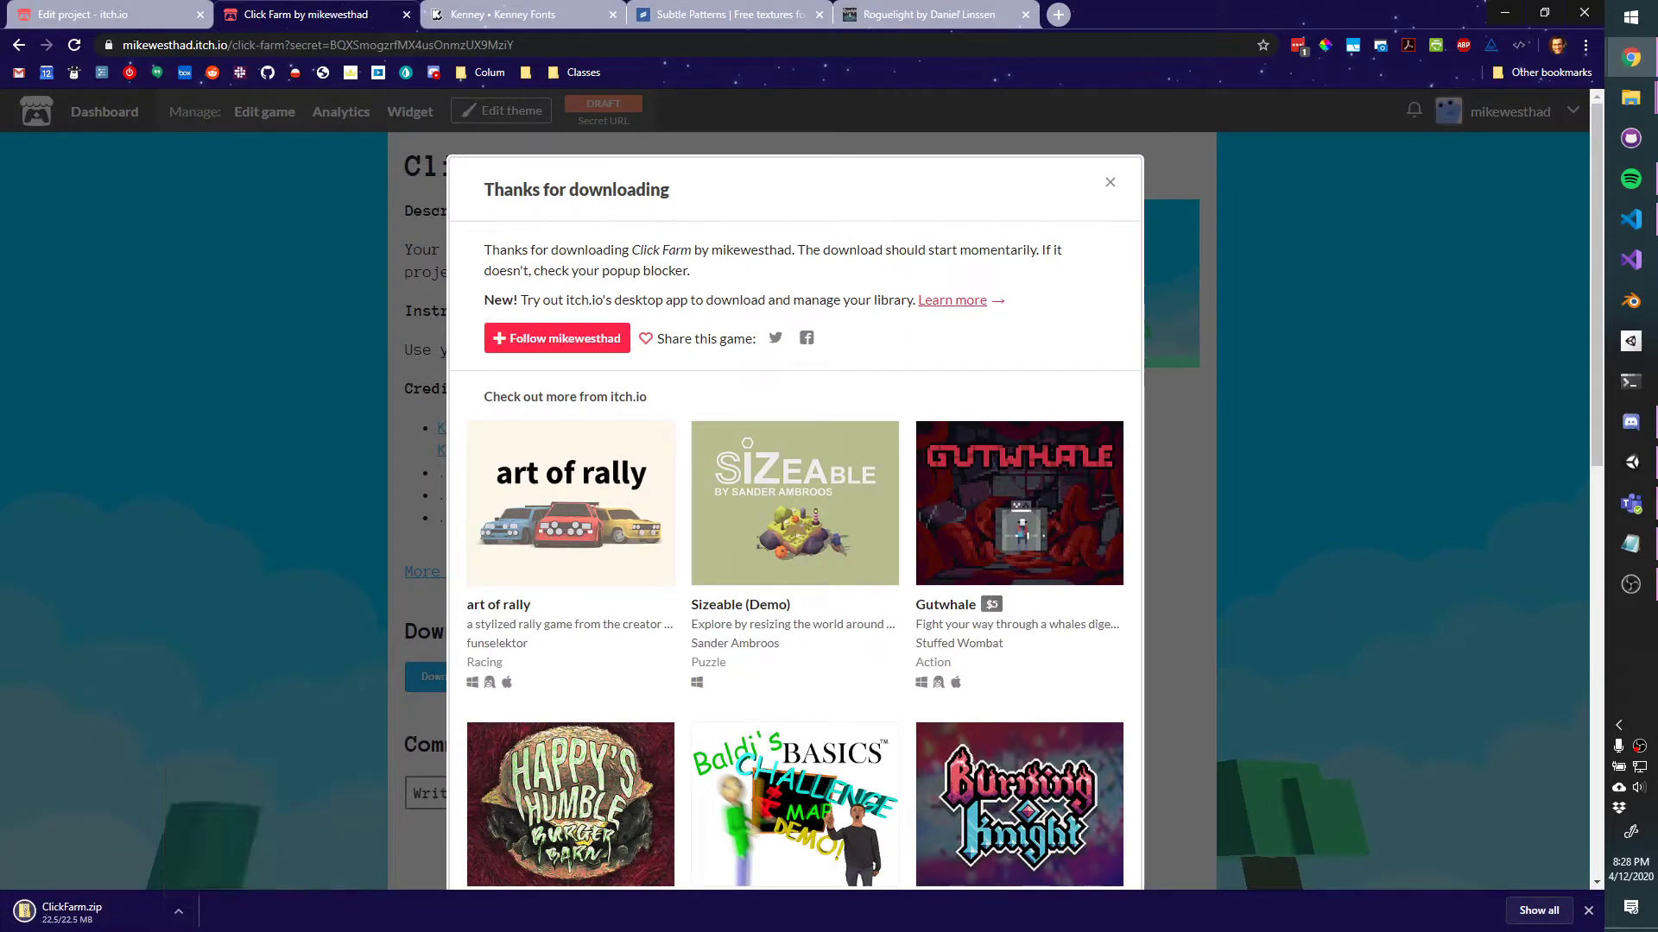
left_click(179, 912)
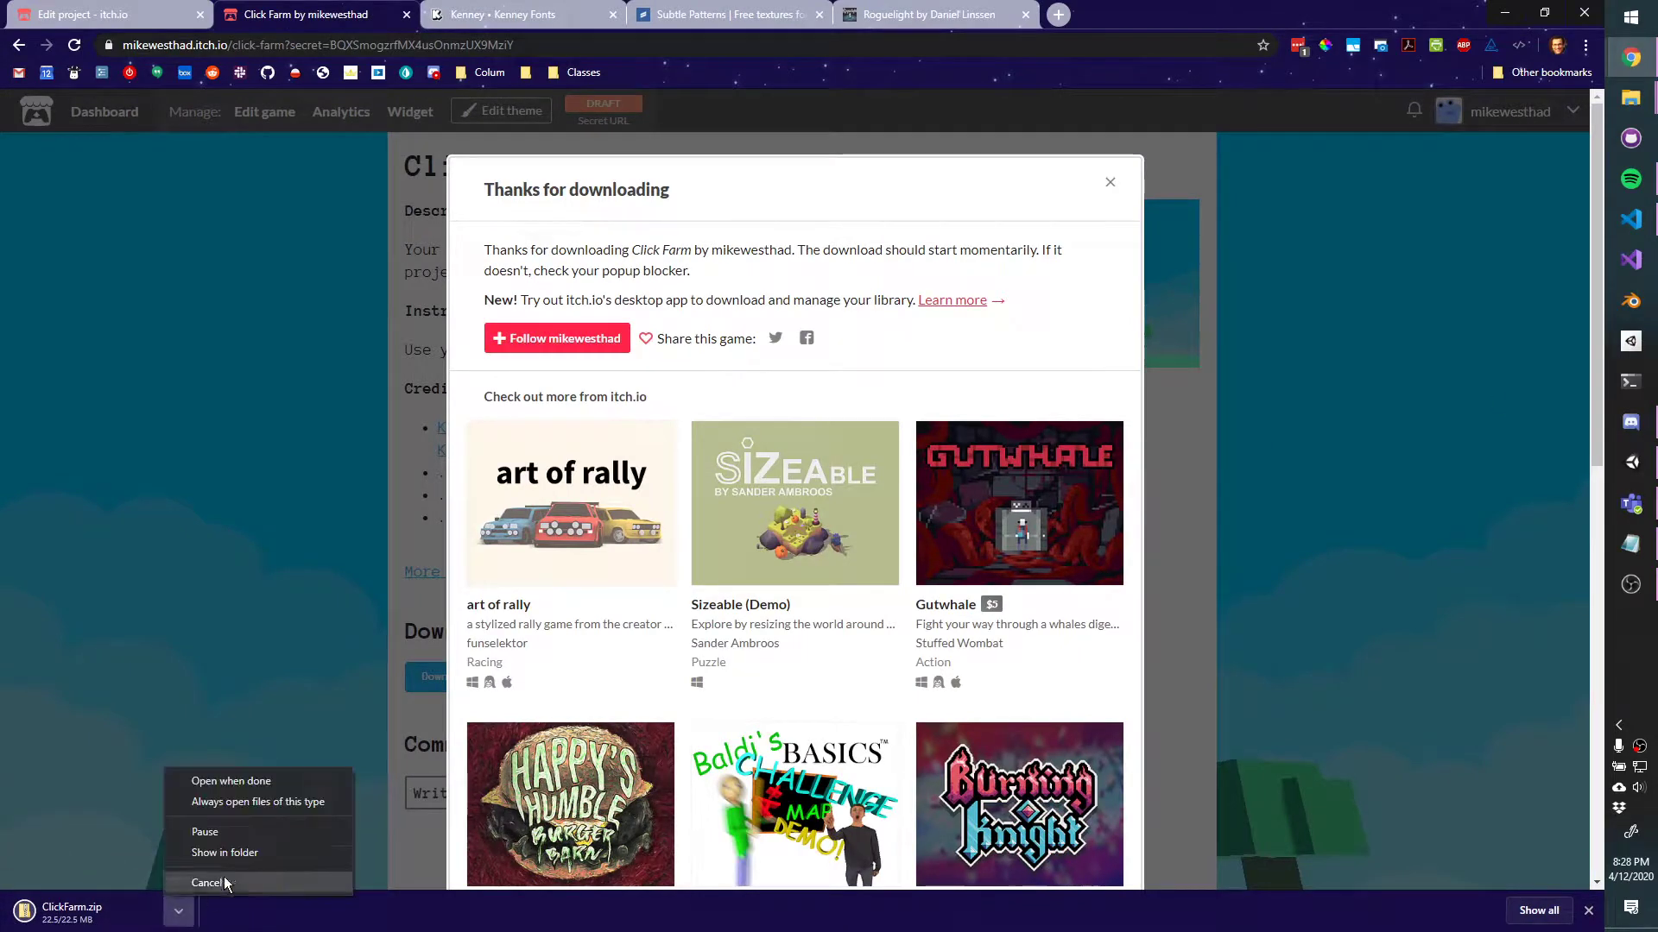
left_click(248, 860)
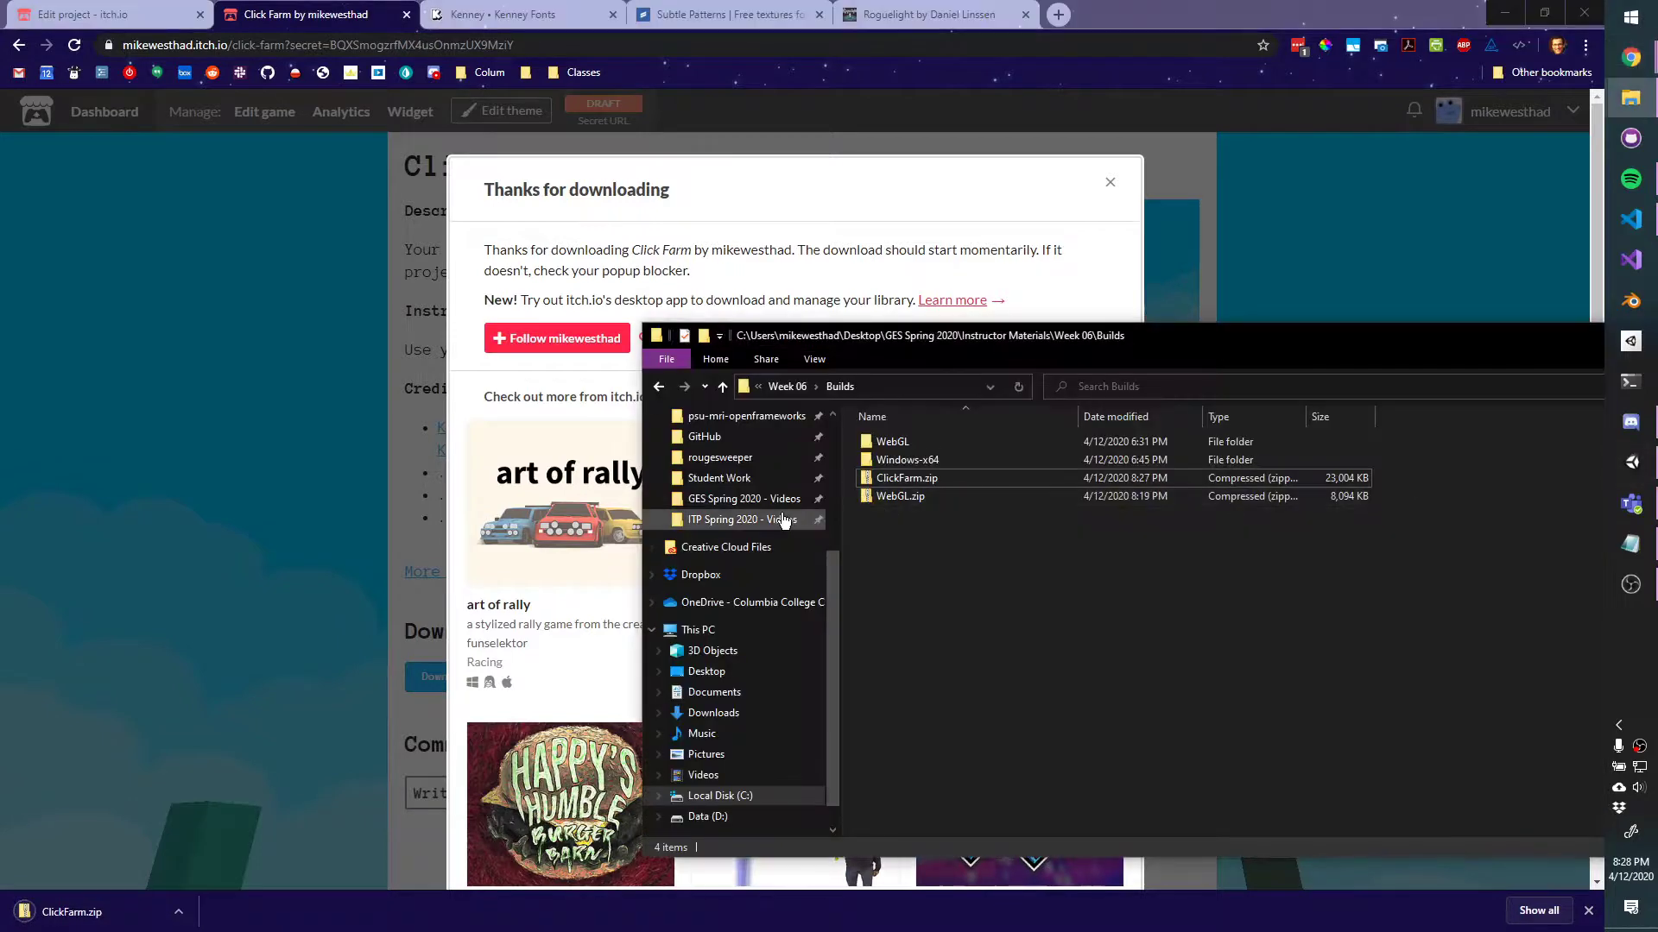
scroll(760, 475, "up", 2)
left_click(749, 472)
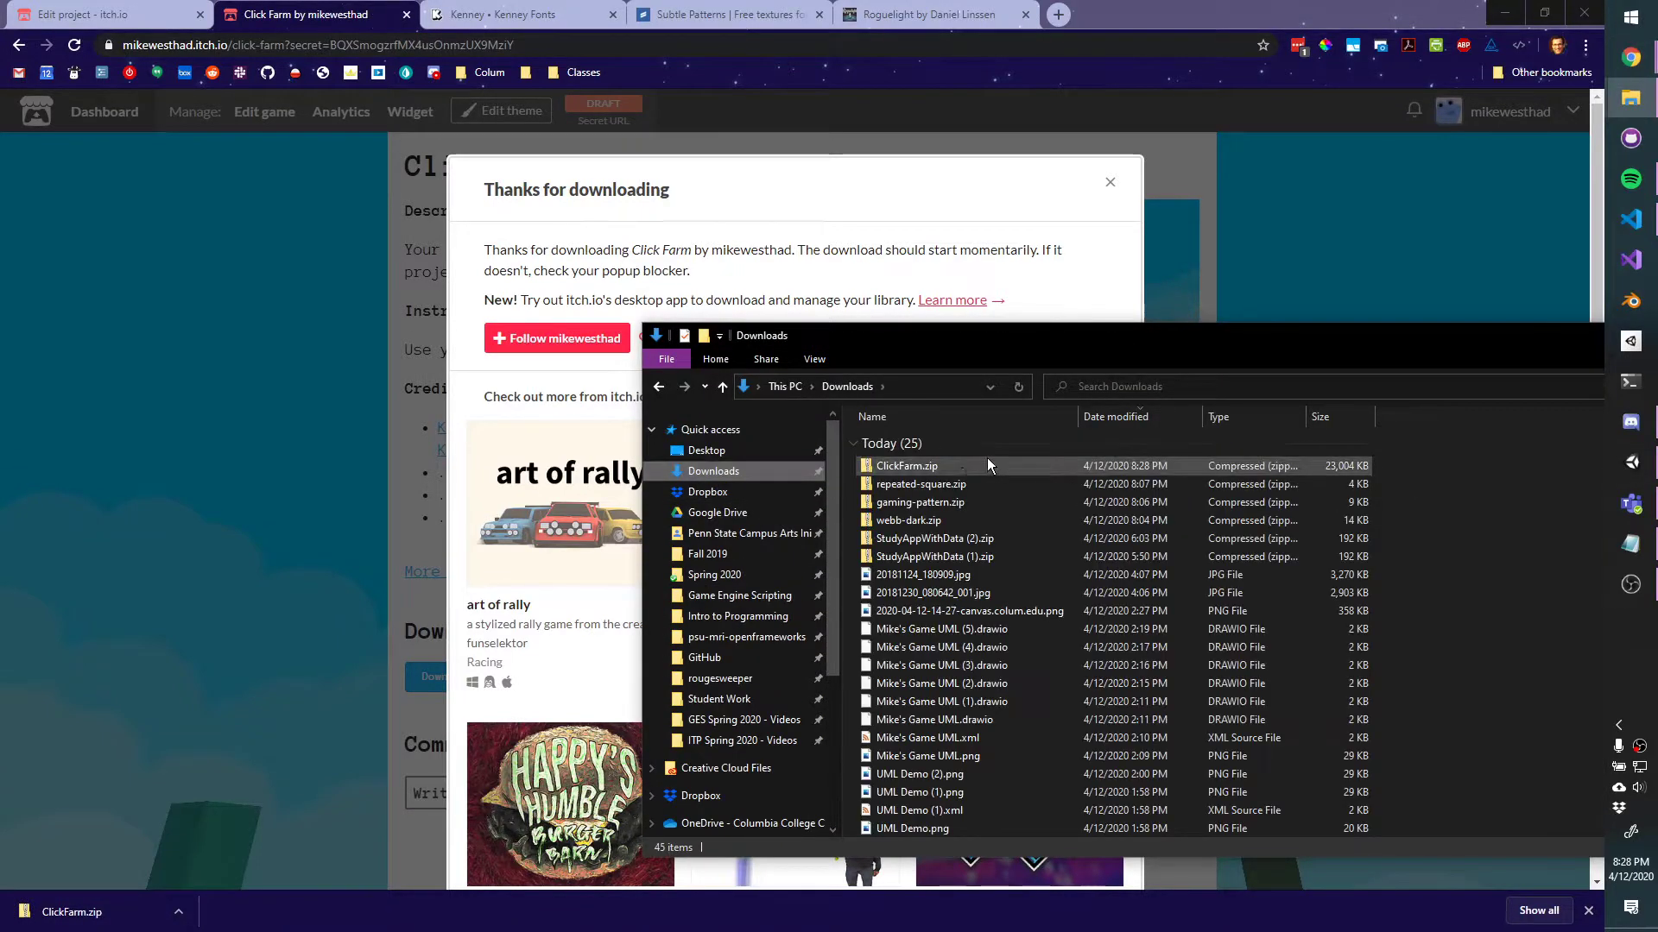
left_click(962, 467)
double_click(962, 468)
double_click(961, 449)
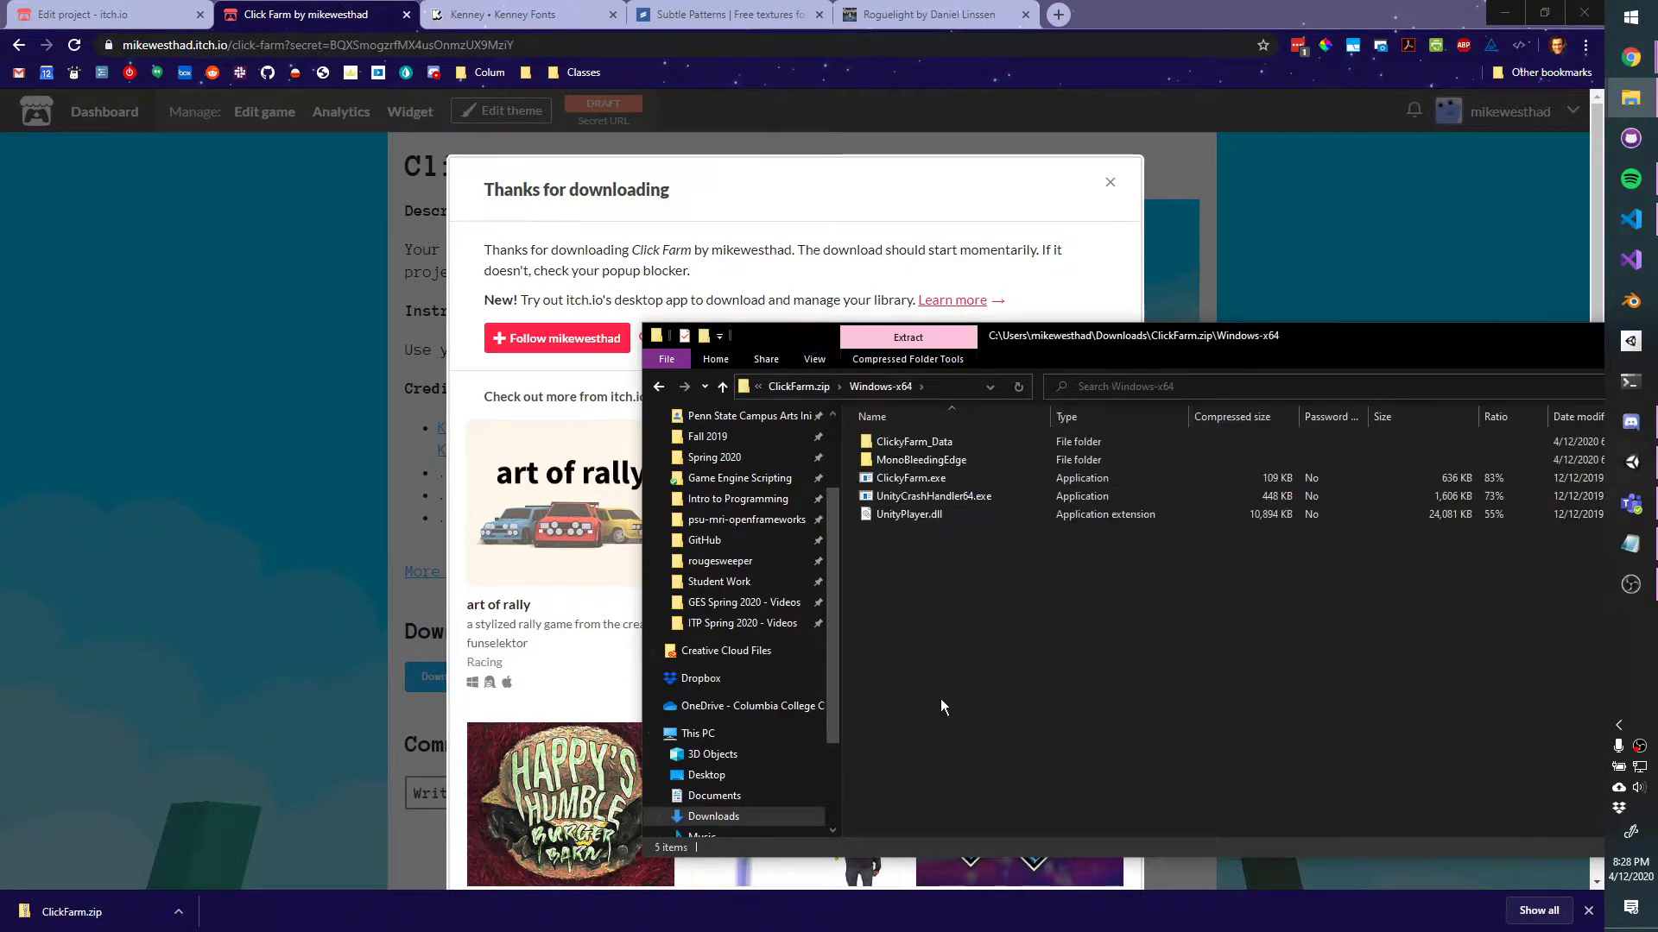
key("alt+Tab")
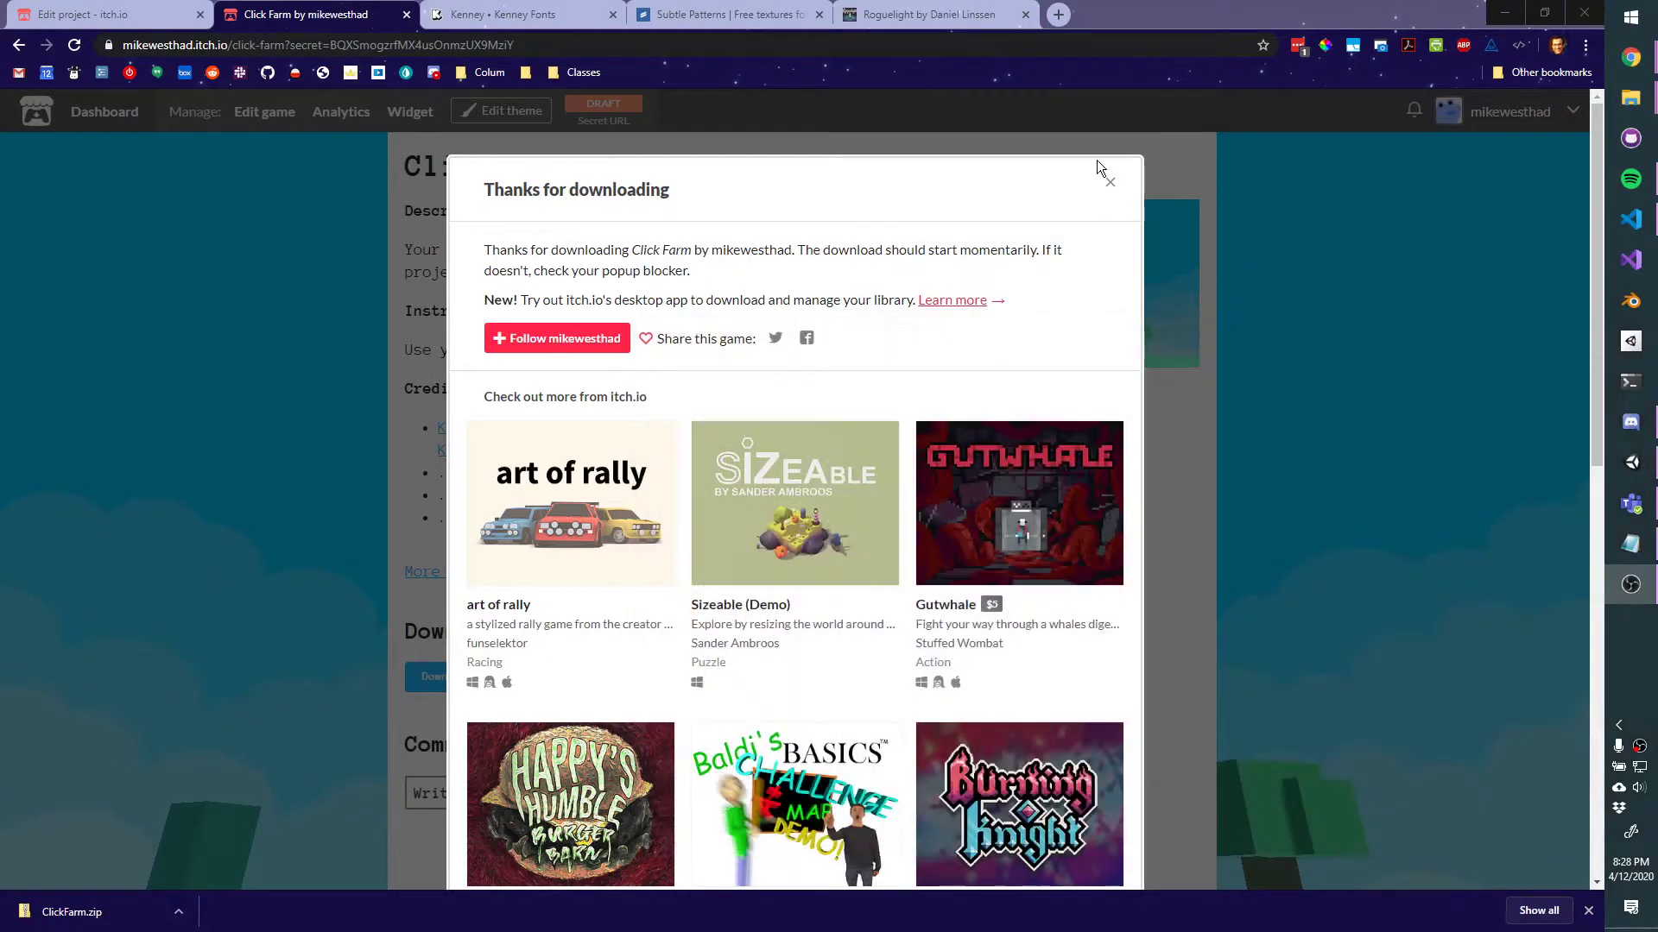
left_click(1110, 182)
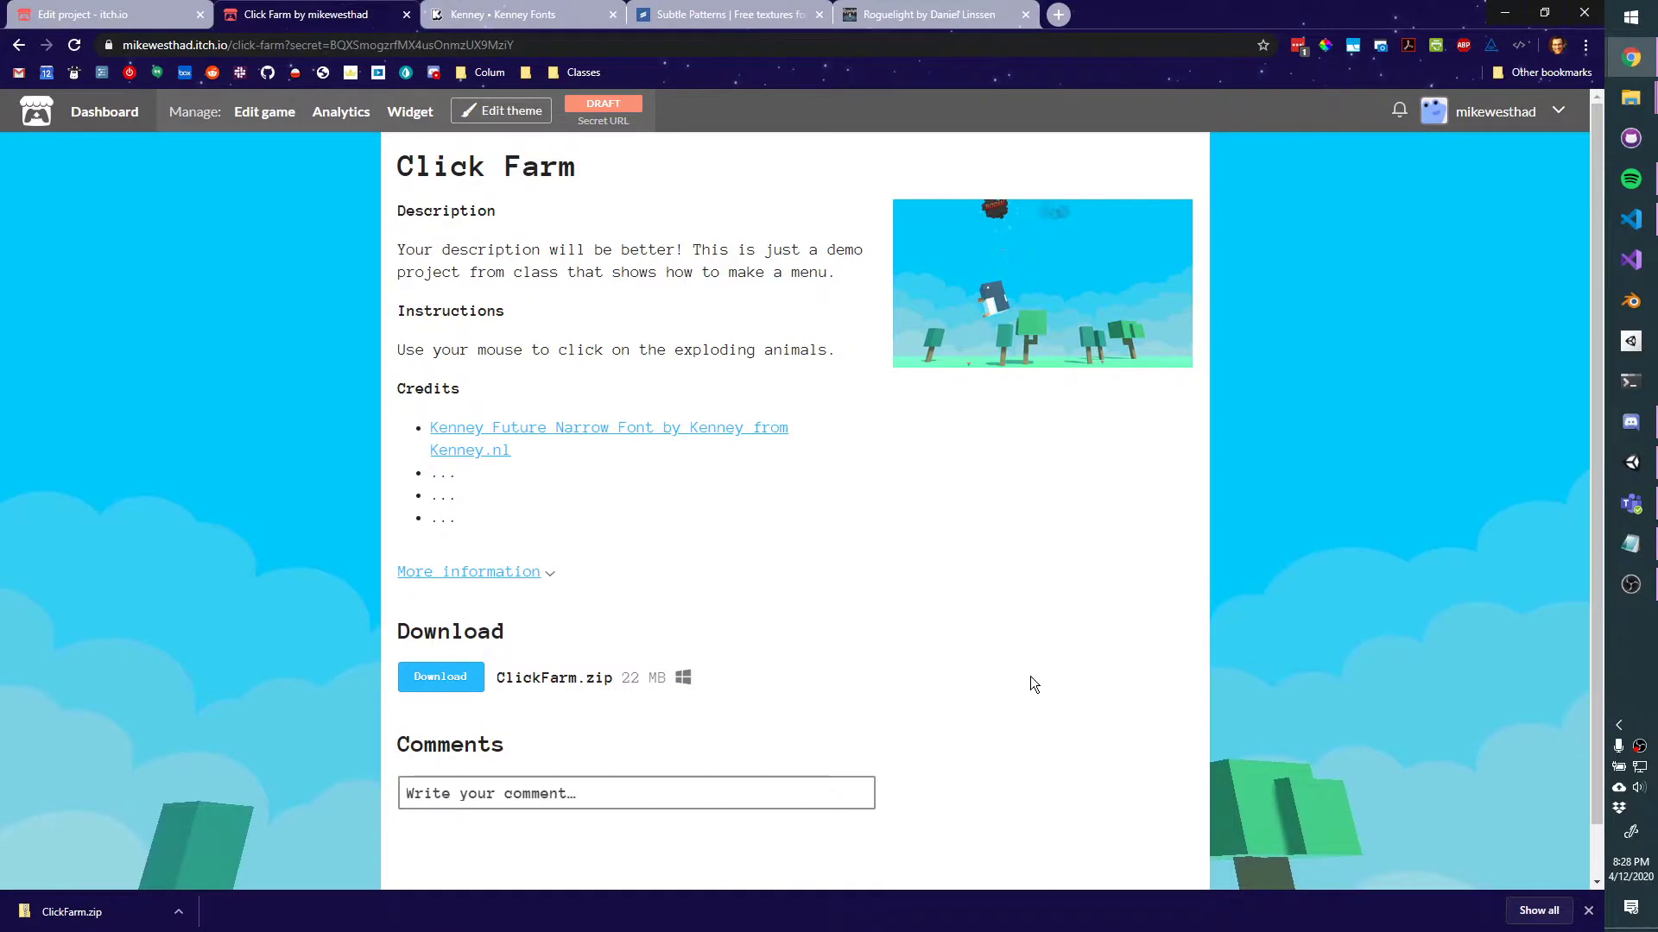